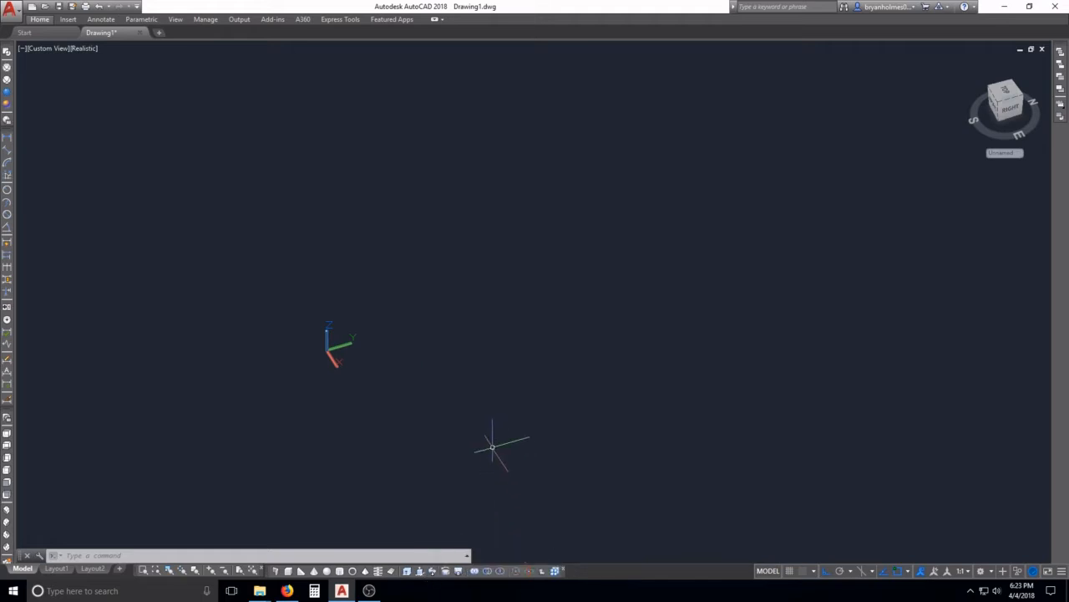
left_click(495, 498)
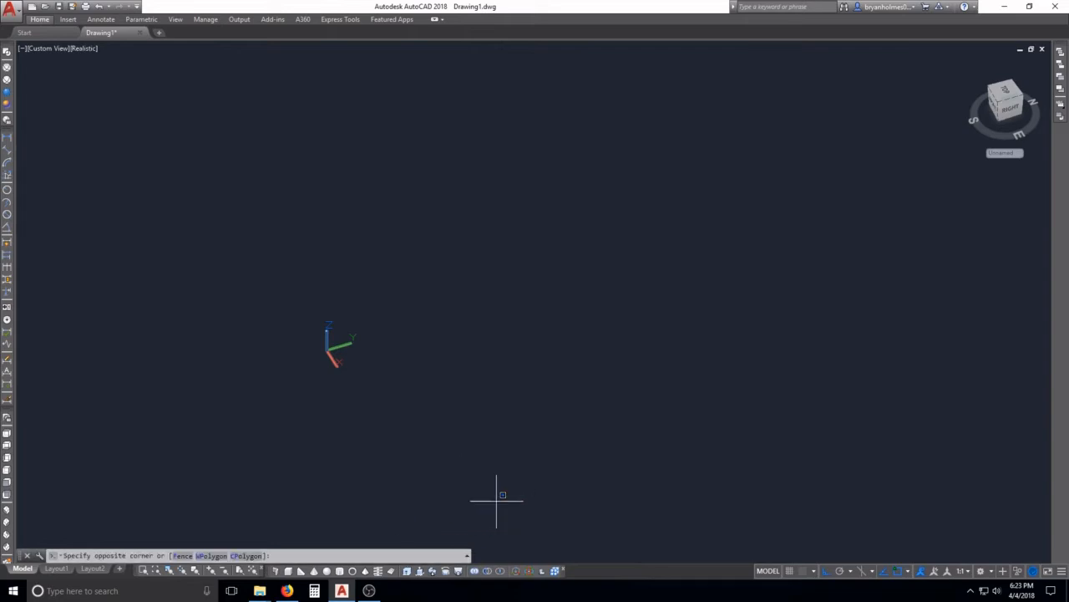
key("Escape")
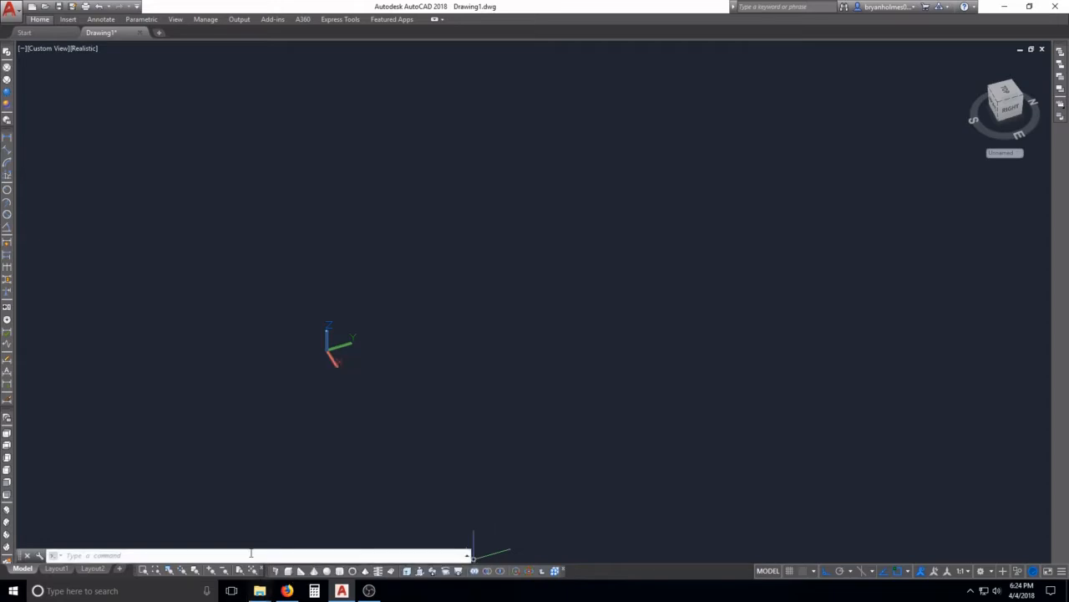
Create a sphere with a radius of 10 in the empty model space.
left_click(326, 572)
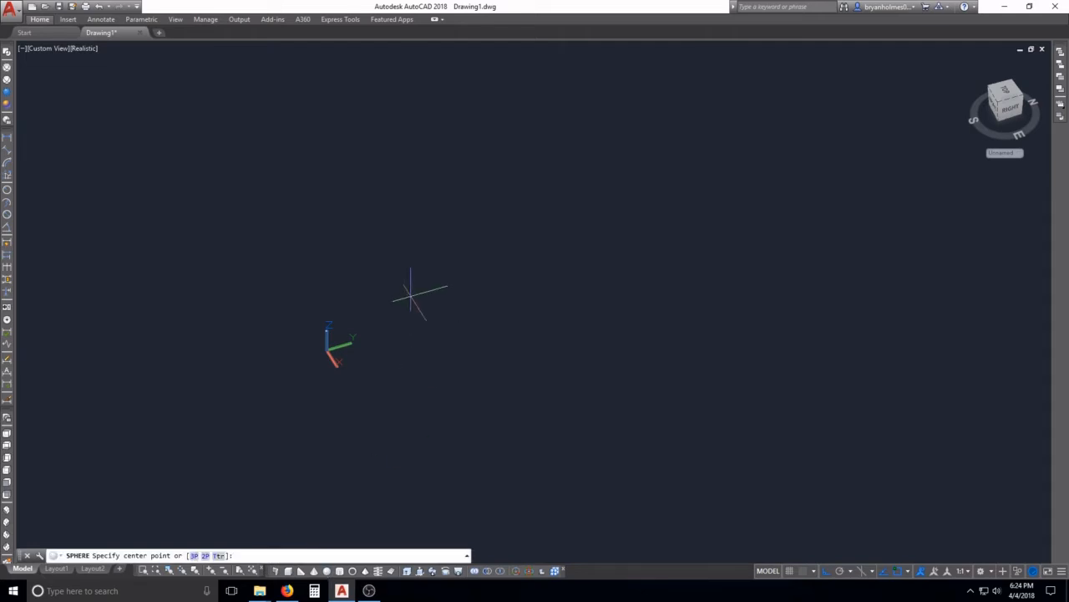
left_click(411, 294)
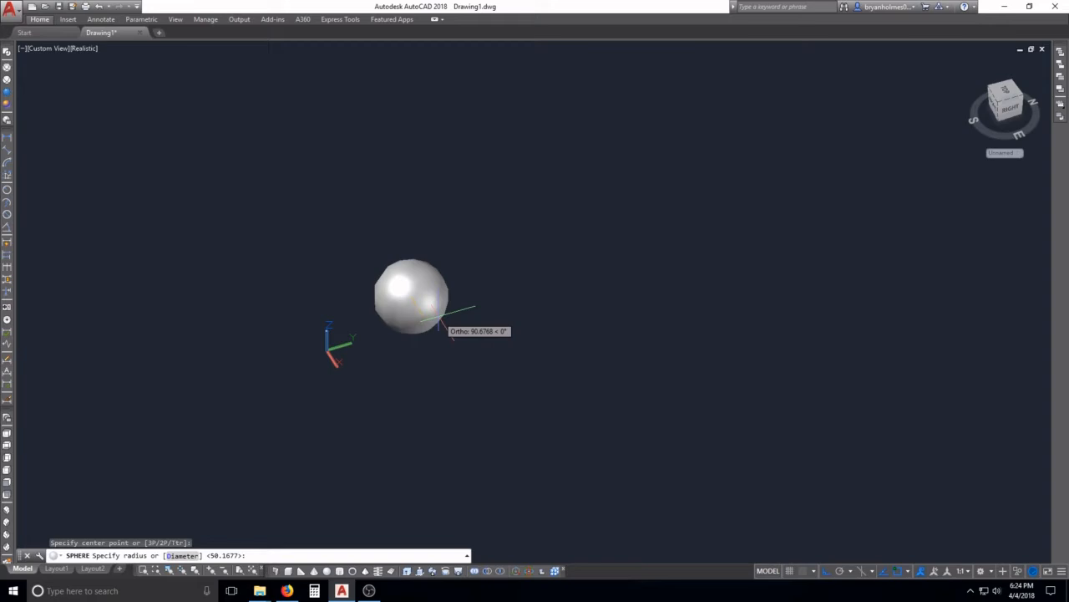
type("1")
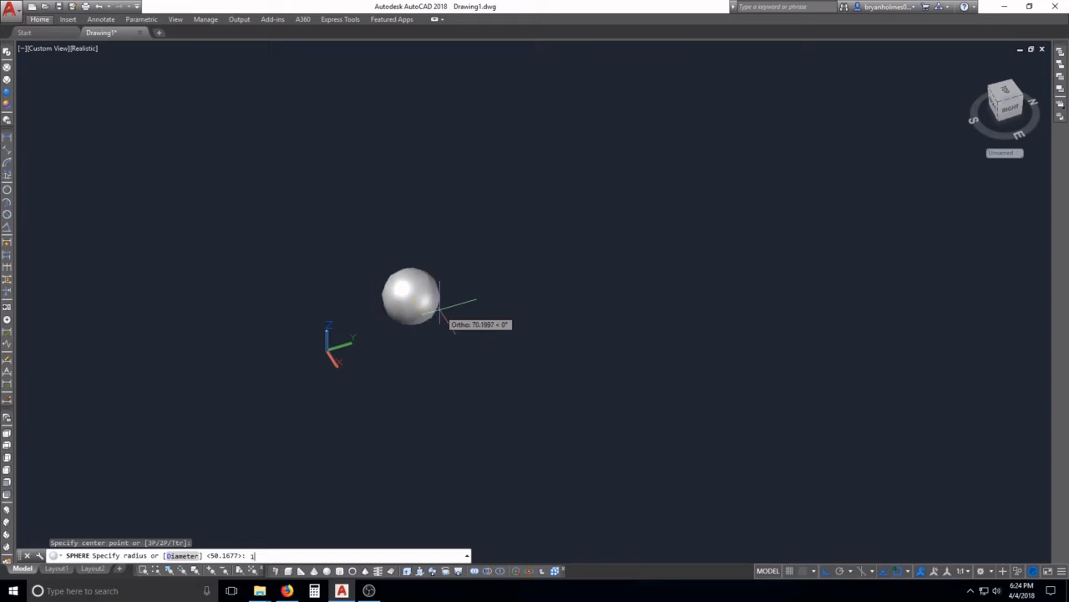
type("0")
key("Return")
key("Escape")
scroll(413, 285, "up", 12)
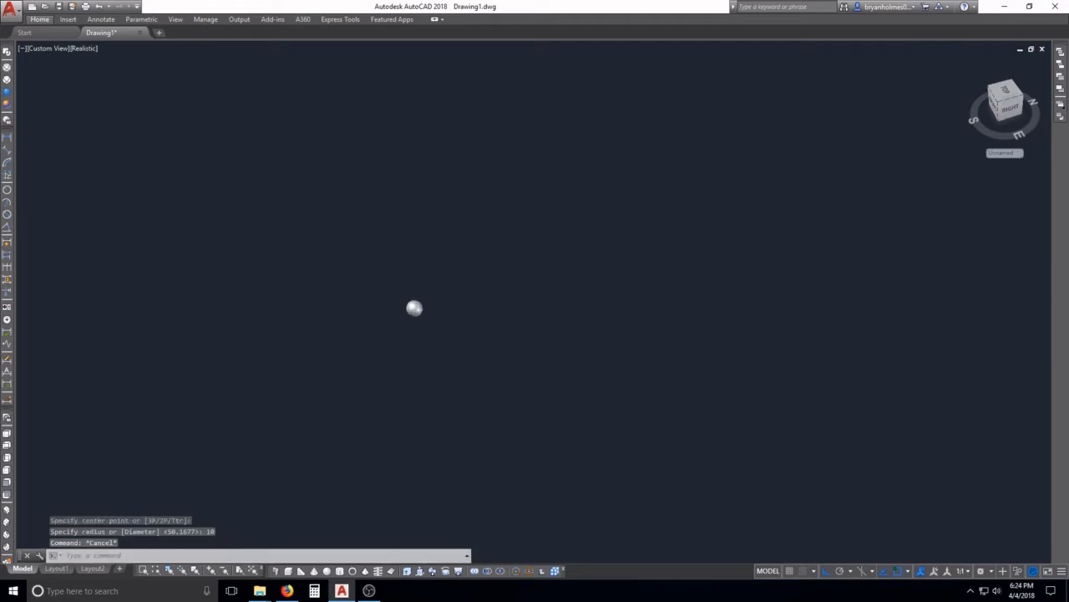
scroll(433, 316, "up", 6)
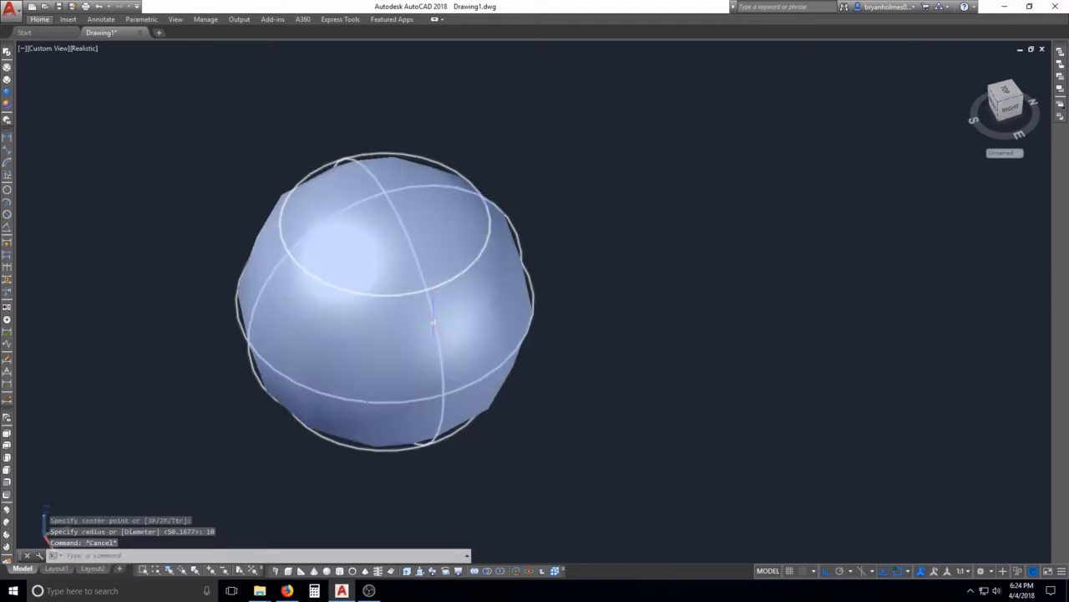
key("Escape")
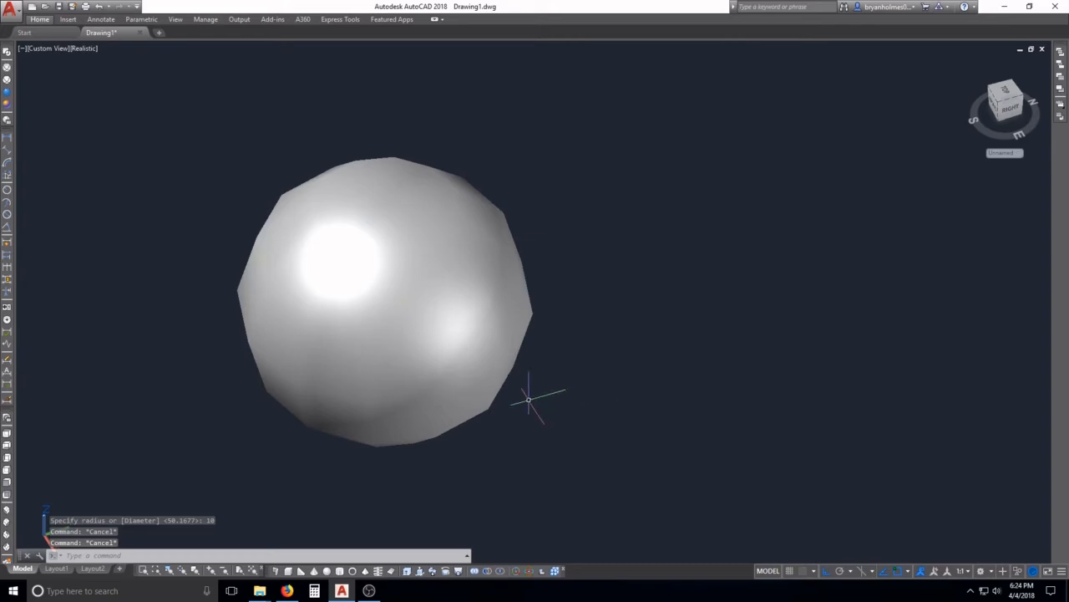
Orbit to view the sphere from the front and regenerate the display to smooth its faceted outline.
mouse_move(467, 403)
middle_mouse_down("shift")
mouse_move(484, 411)
mouse_move(554, 375)
mouse_move(552, 355)
middle_mouse_up("shift")
type("re")
key("Return")
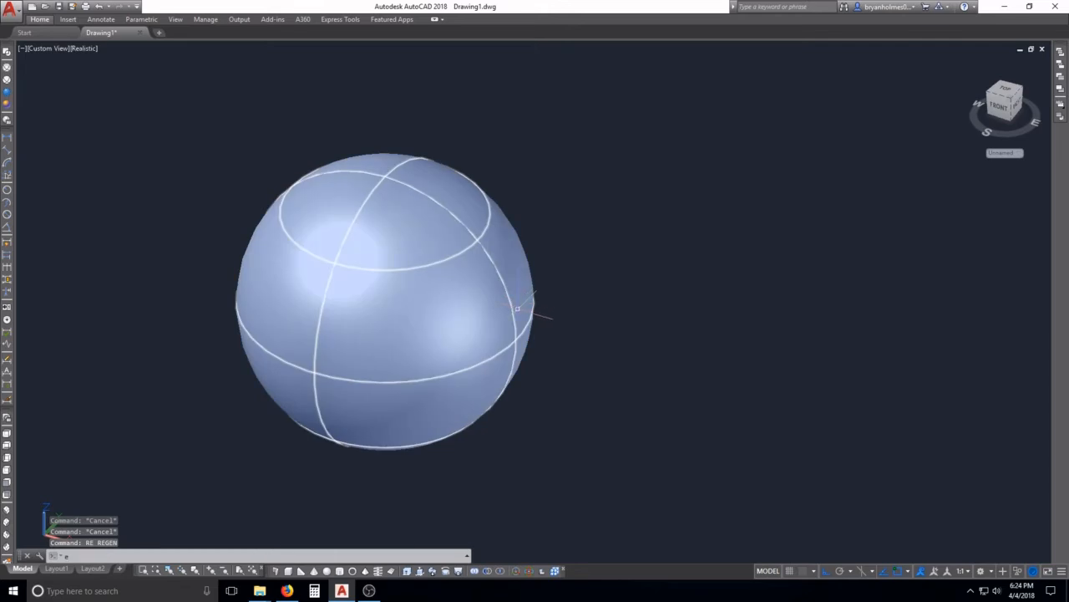
type("e")
key("Escape")
Regenerate the display with the sphere shown very small, then inspect its outline up close.
scroll(326, 269, "down", 15)
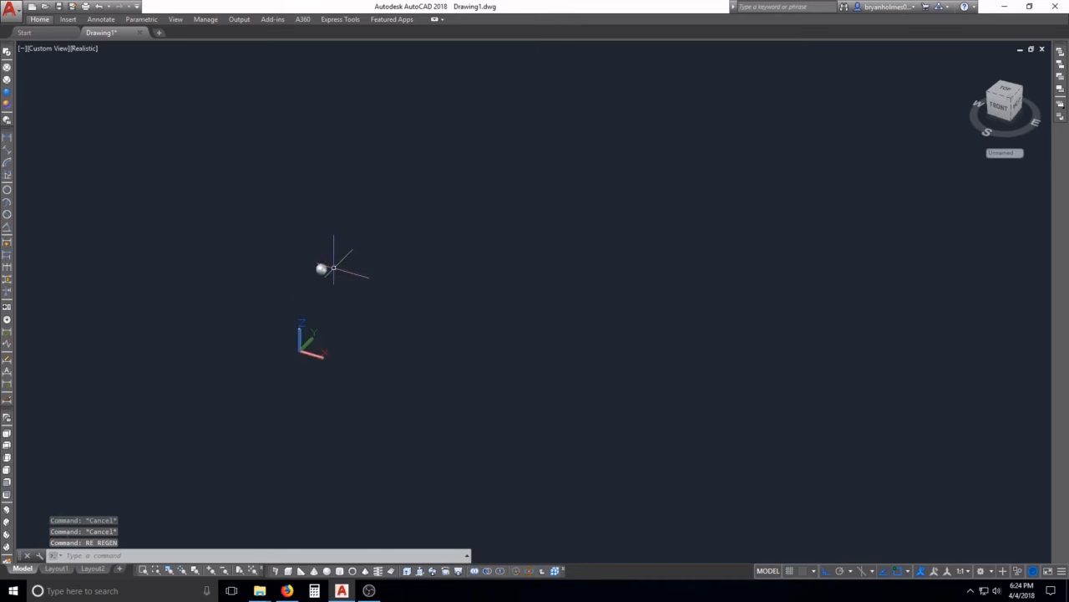
key("Escape")
type("re")
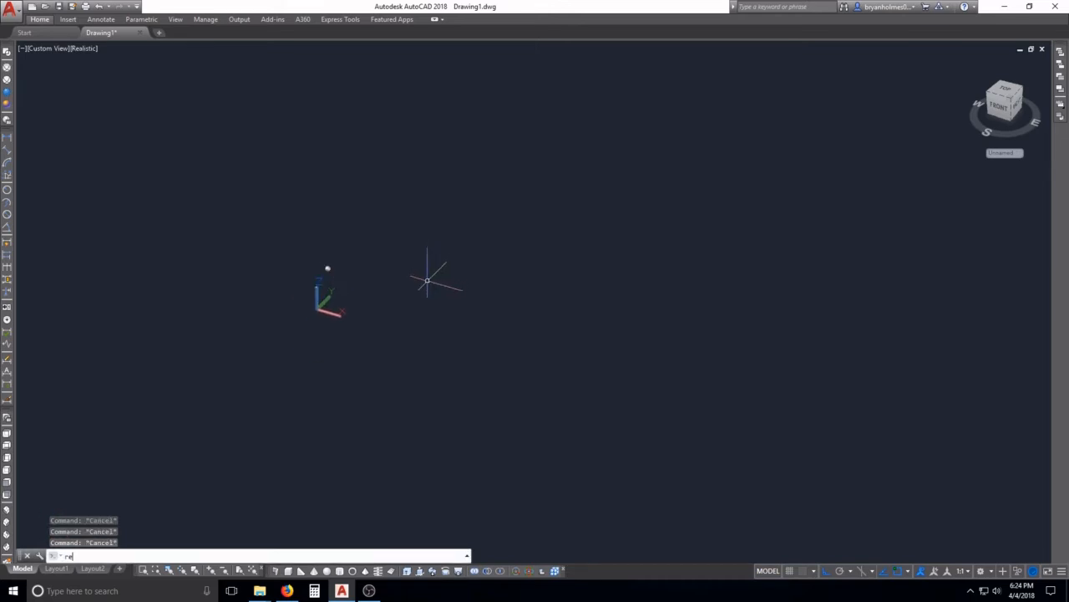
key("Return")
scroll(357, 262, "up", 6)
scroll(368, 284, "up", 10)
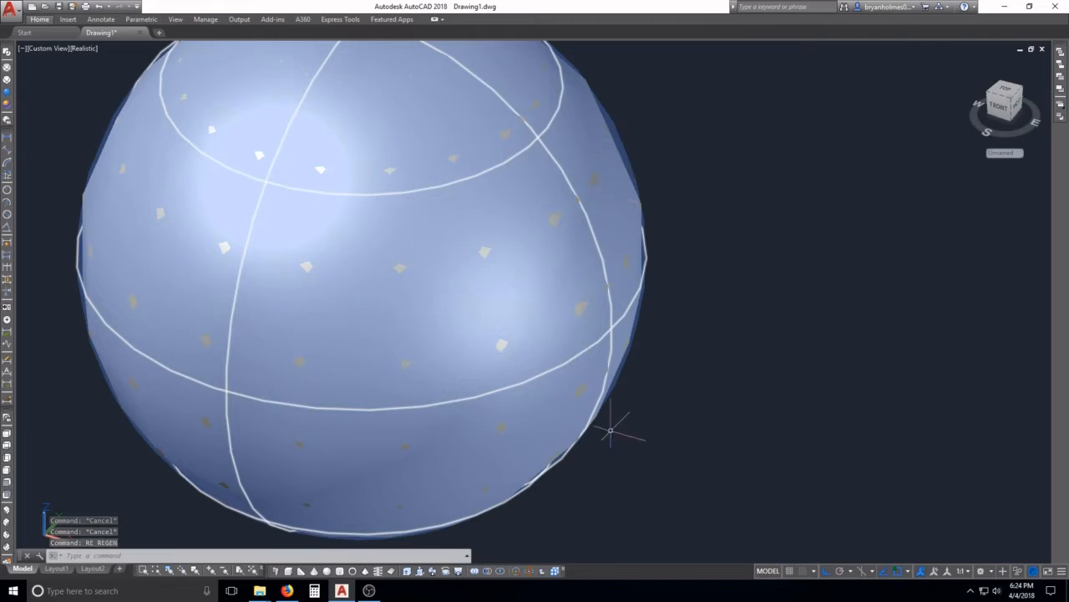
key("Escape")
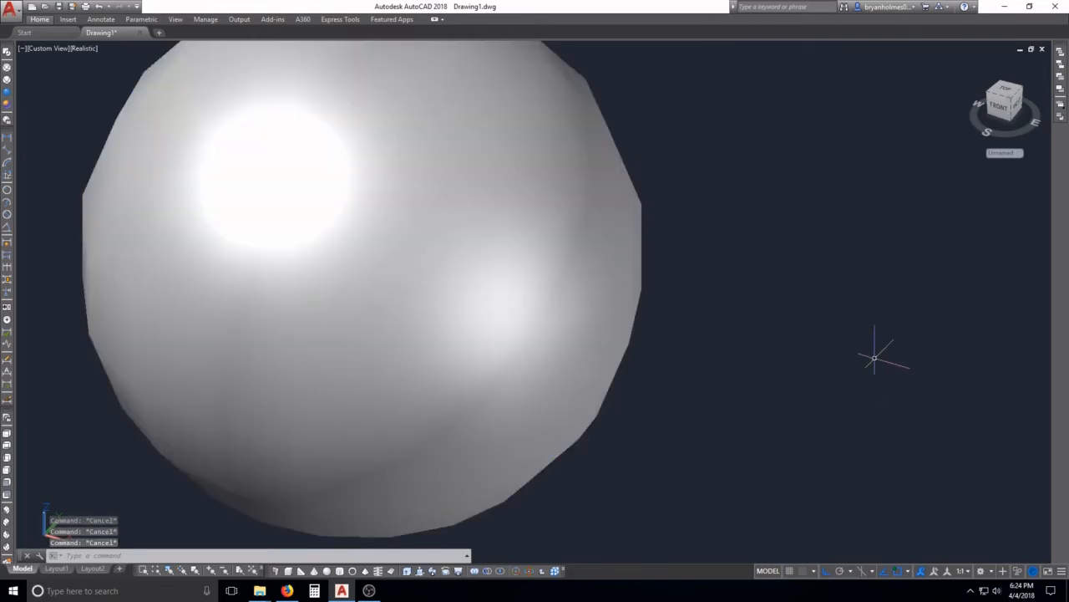
Regenerate the display with the sphere enlarged to smooth its surface again.
type("re")
key("Return")
key("Escape")
type("re")
key("Return")
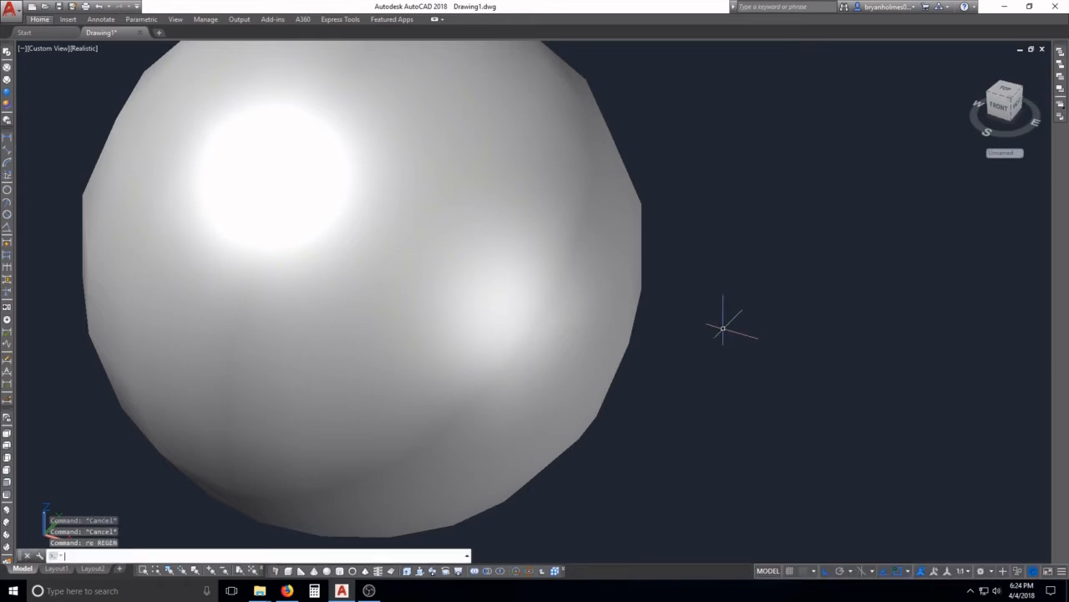
type("reg")
key("Return")
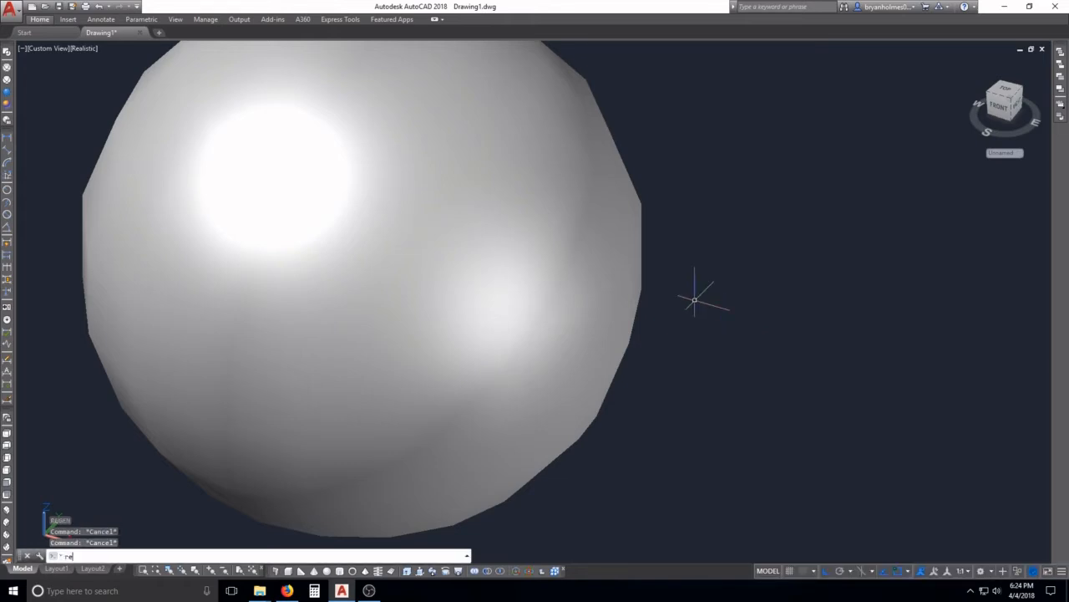
key("Return")
scroll(694, 296, "down", 5)
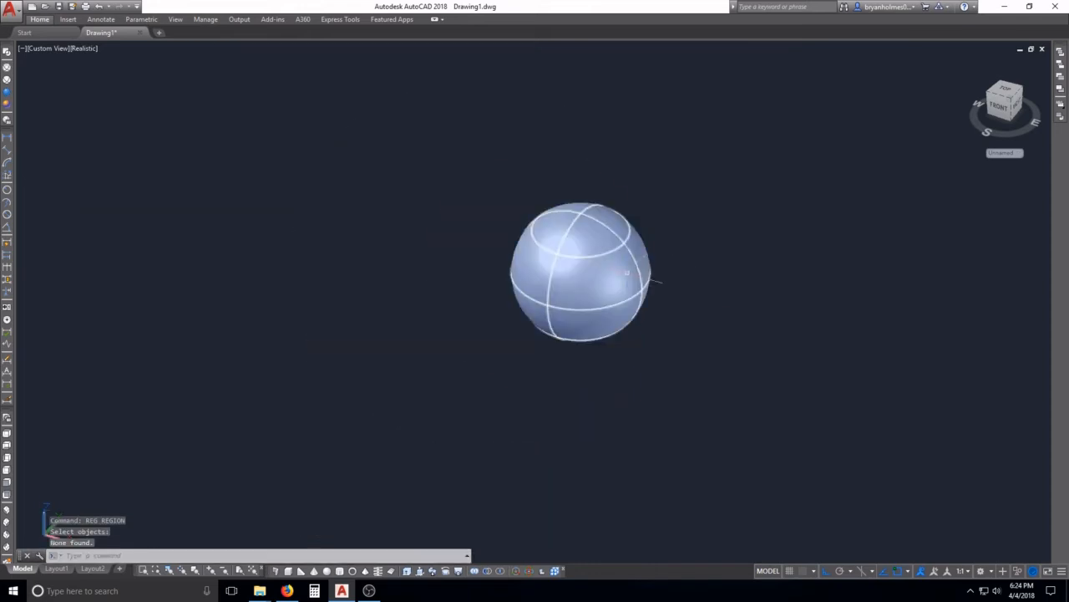
scroll(689, 281, "up", 3)
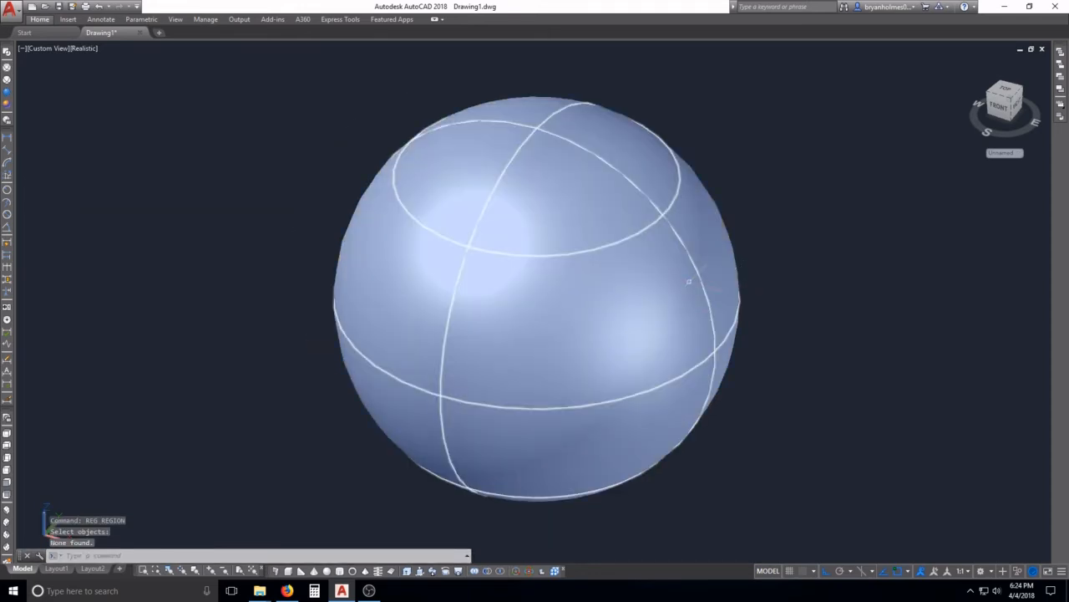
middle_click_drag(732, 332, 614, 324)
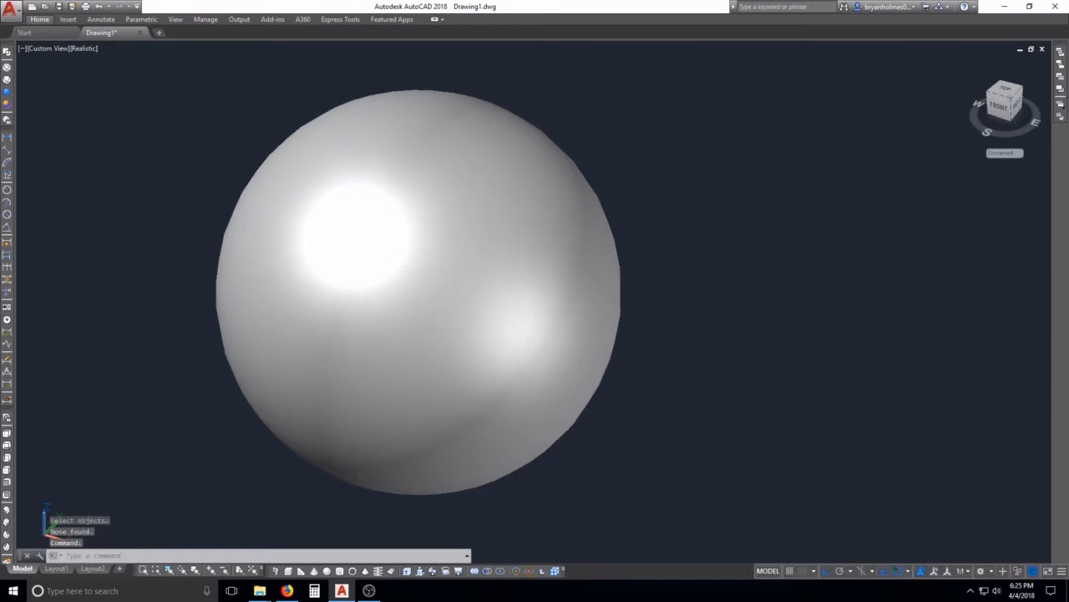
key("Escape")
key("Escape")
left_click(554, 571)
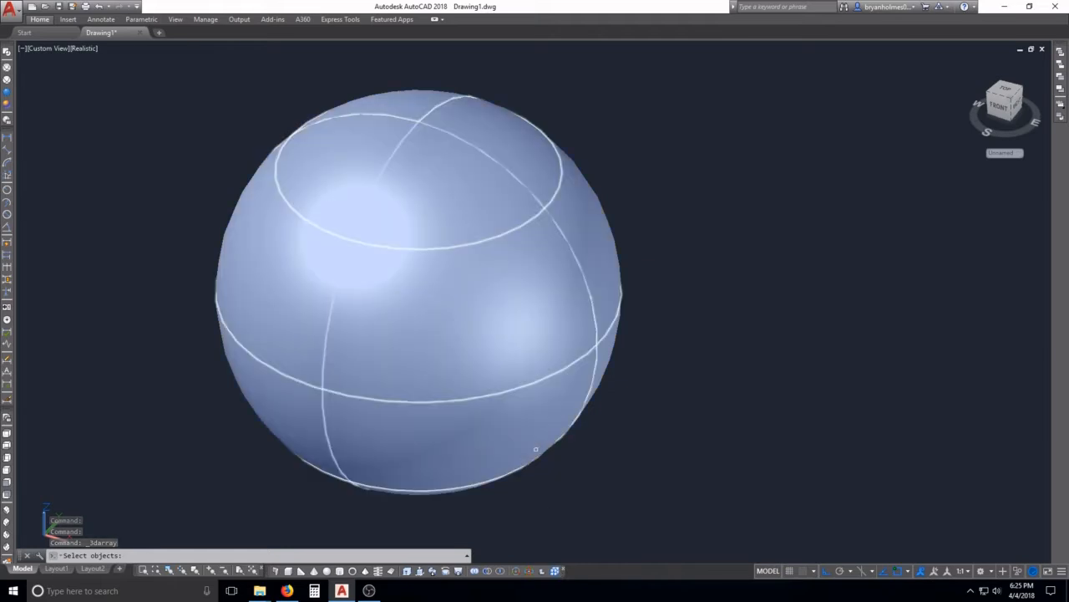
left_click(535, 448)
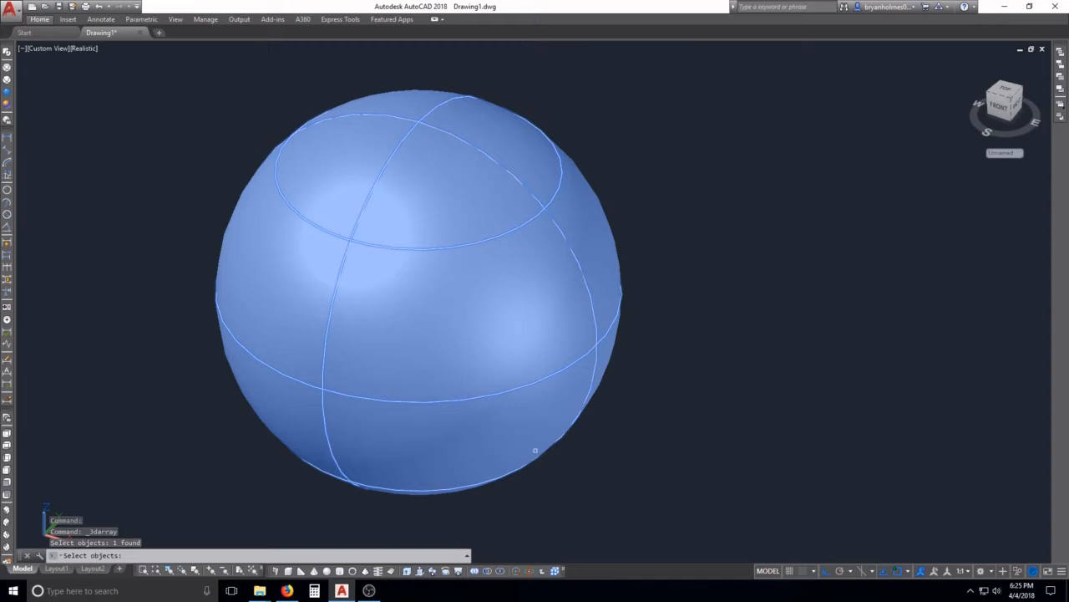
key("Return")
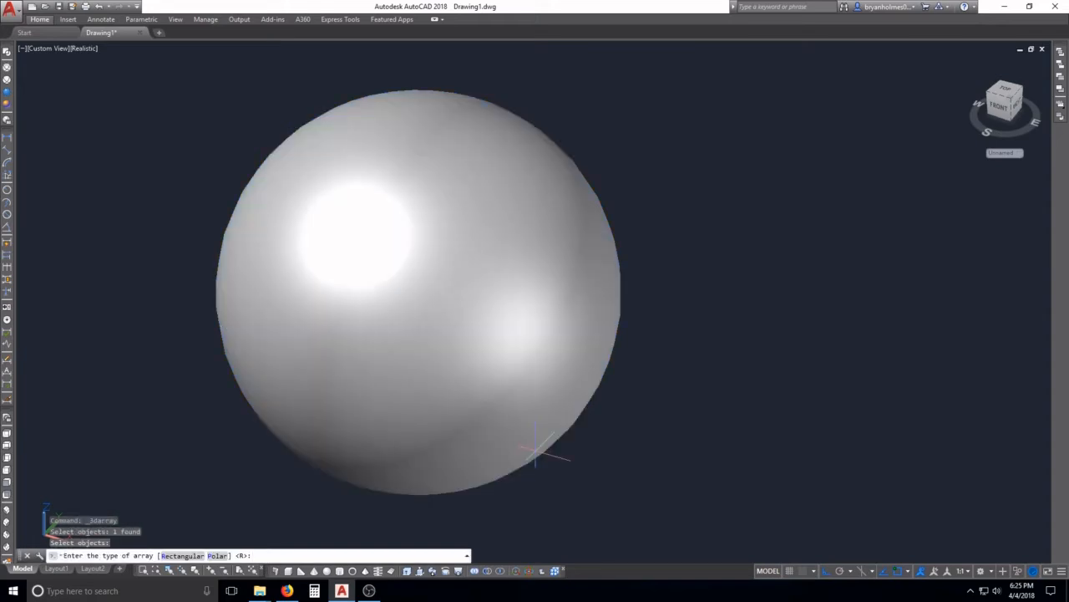
scroll(535, 451, "down", 8)
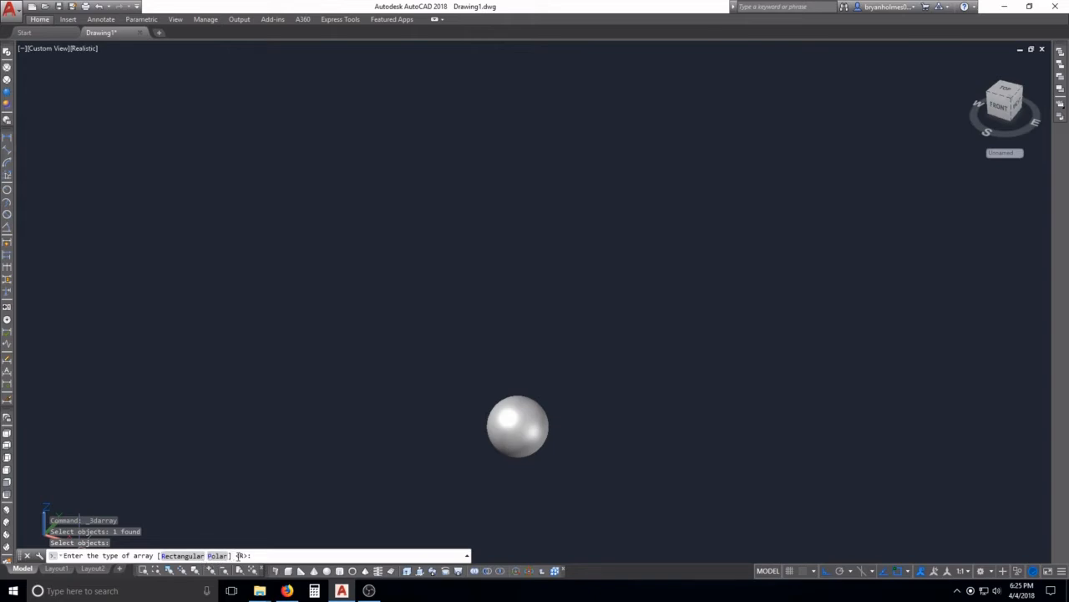
key("Return")
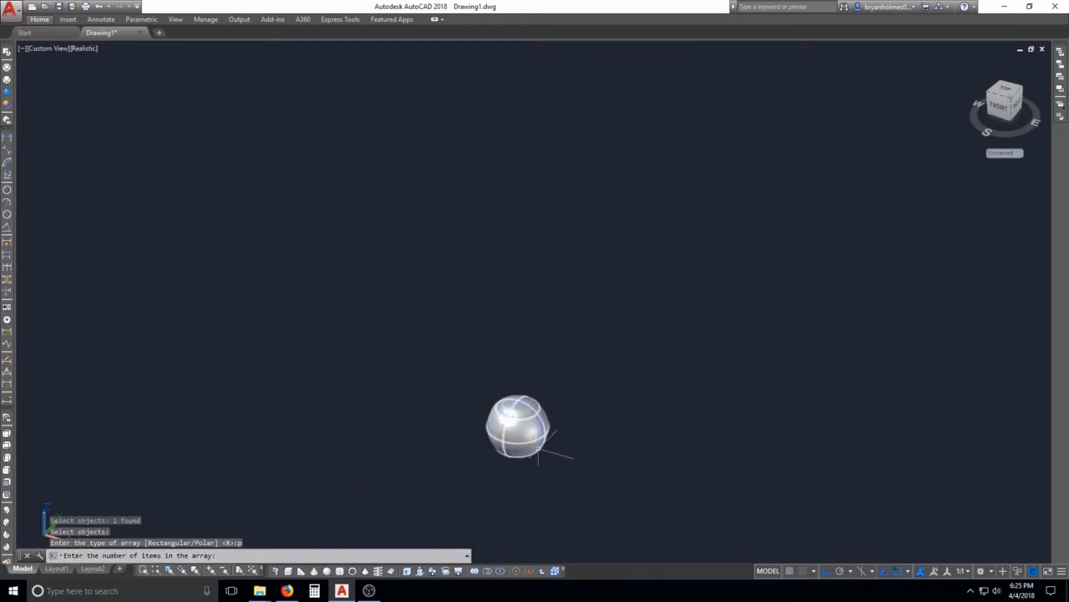
type("12")
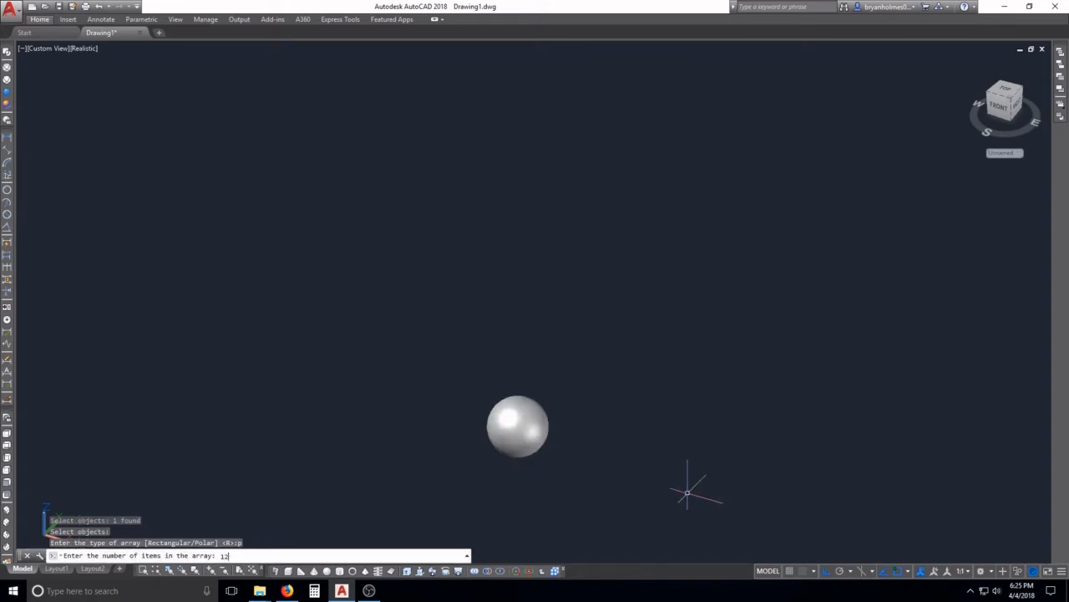
key("Return")
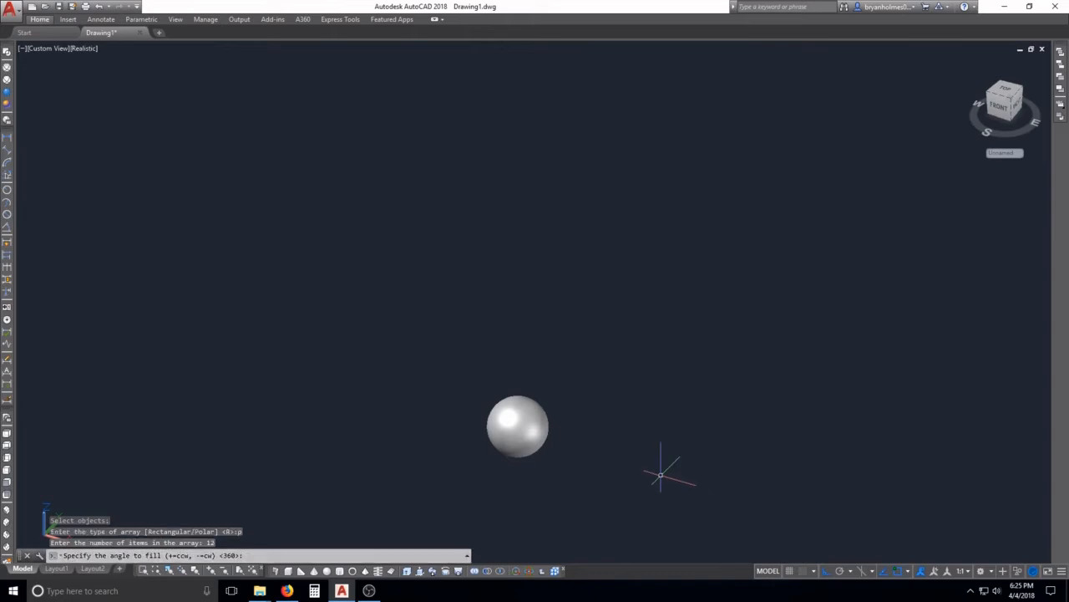
key("Escape")
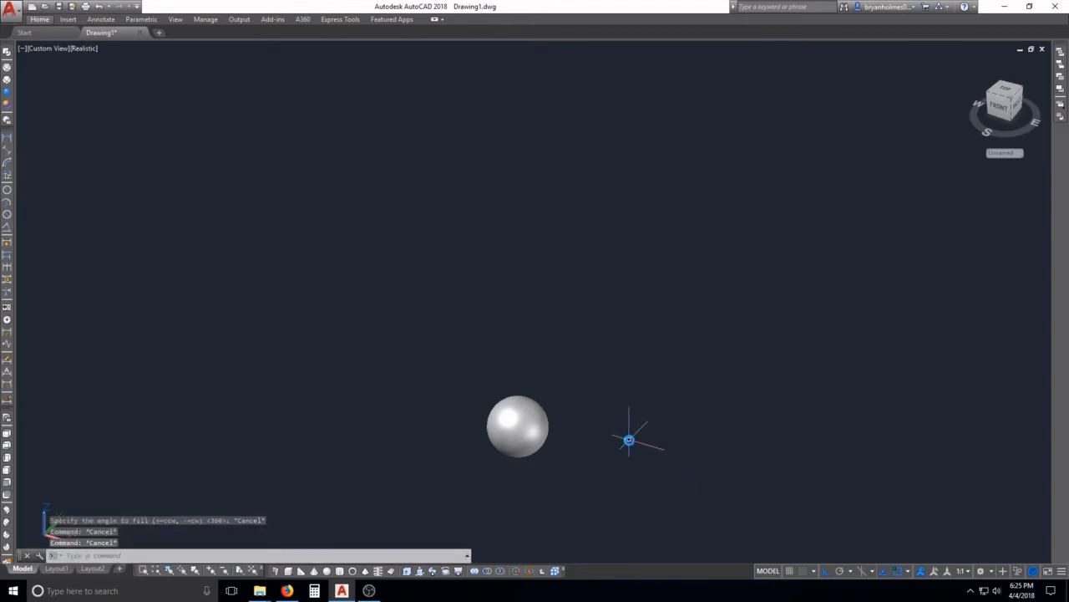
Draw a straight line from the sphere's centre along the positive X axis, ending outside the sphere.
type("l")
key("Return")
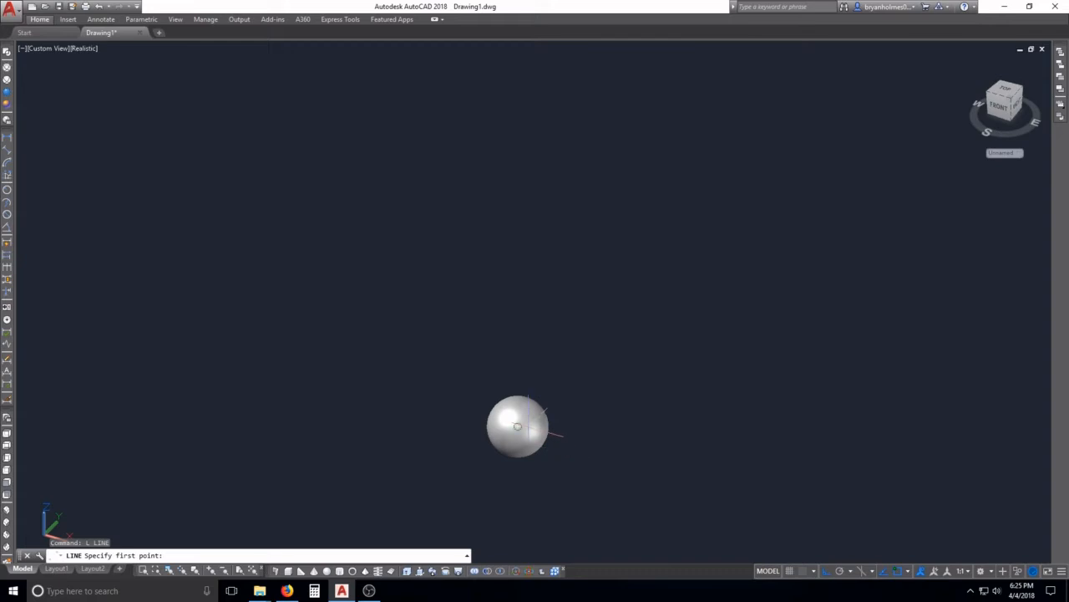
left_click(518, 427)
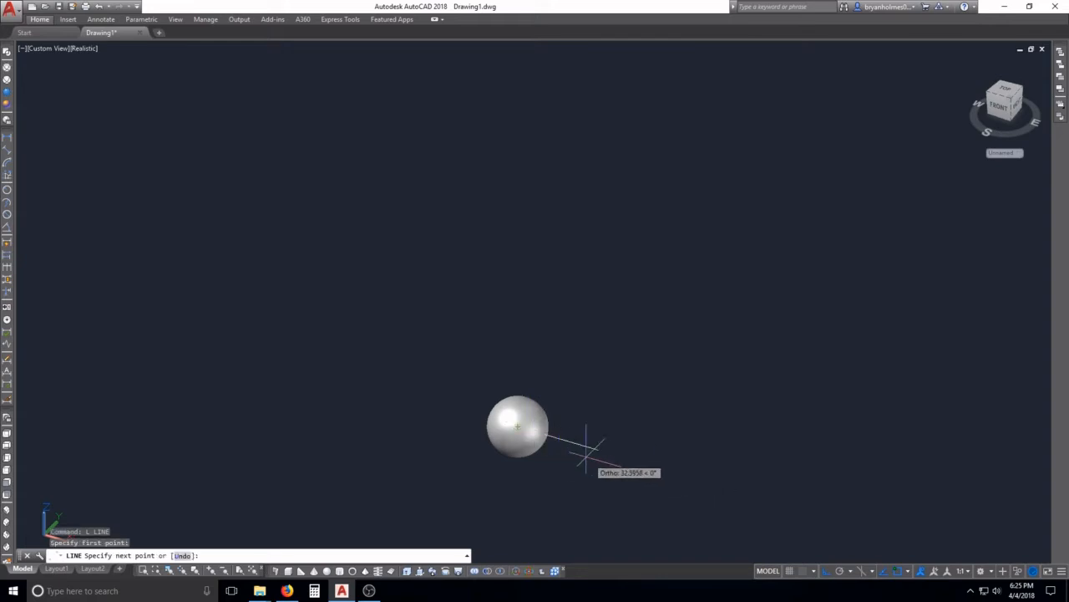
left_click(612, 454)
key("Escape")
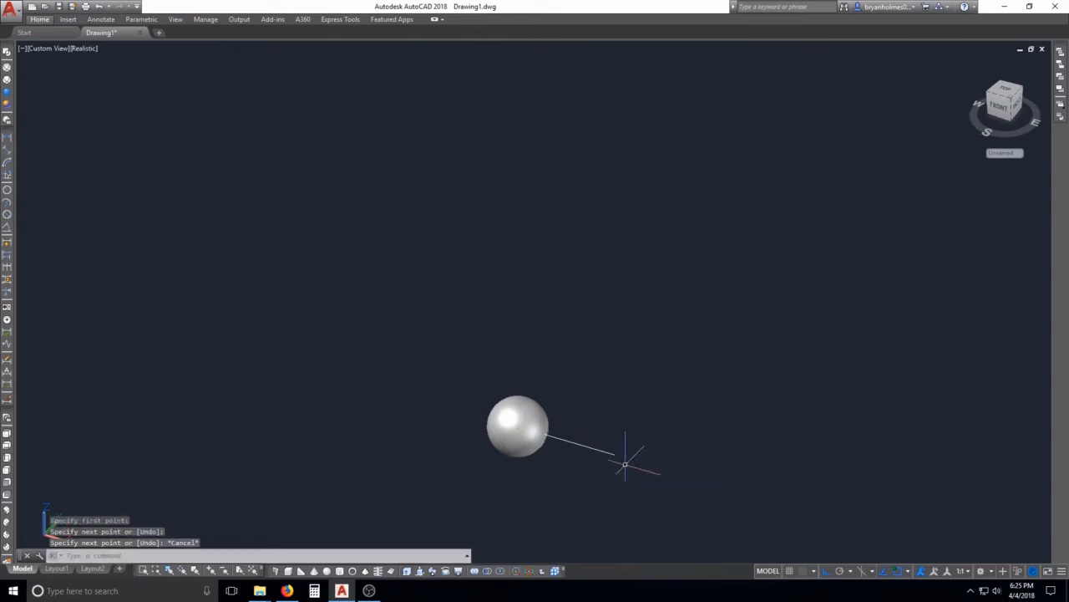
scroll(619, 459, "up", 4)
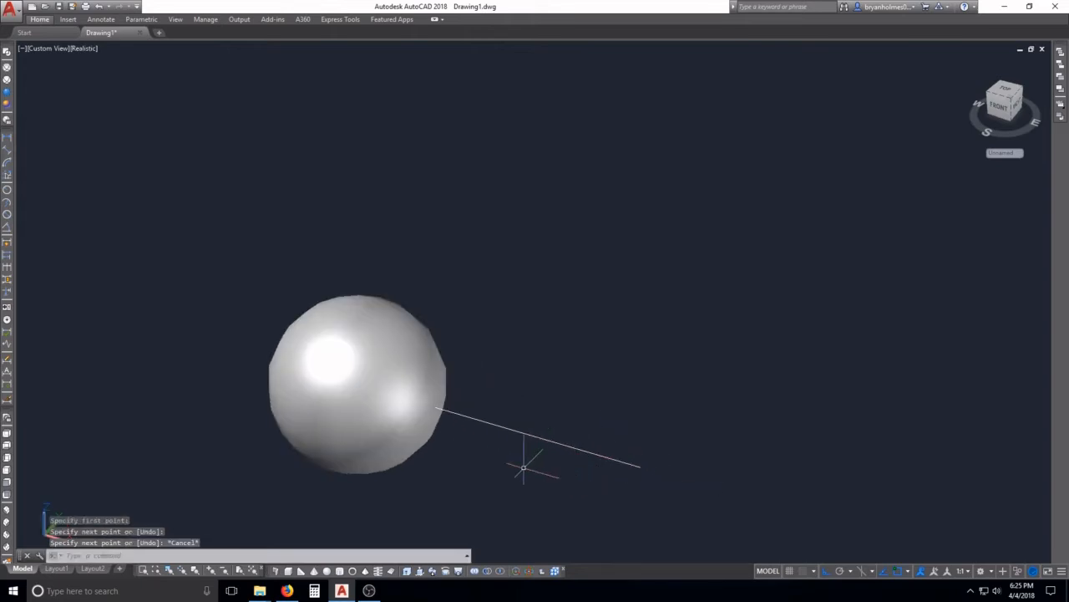
scroll(571, 439, "down", 3)
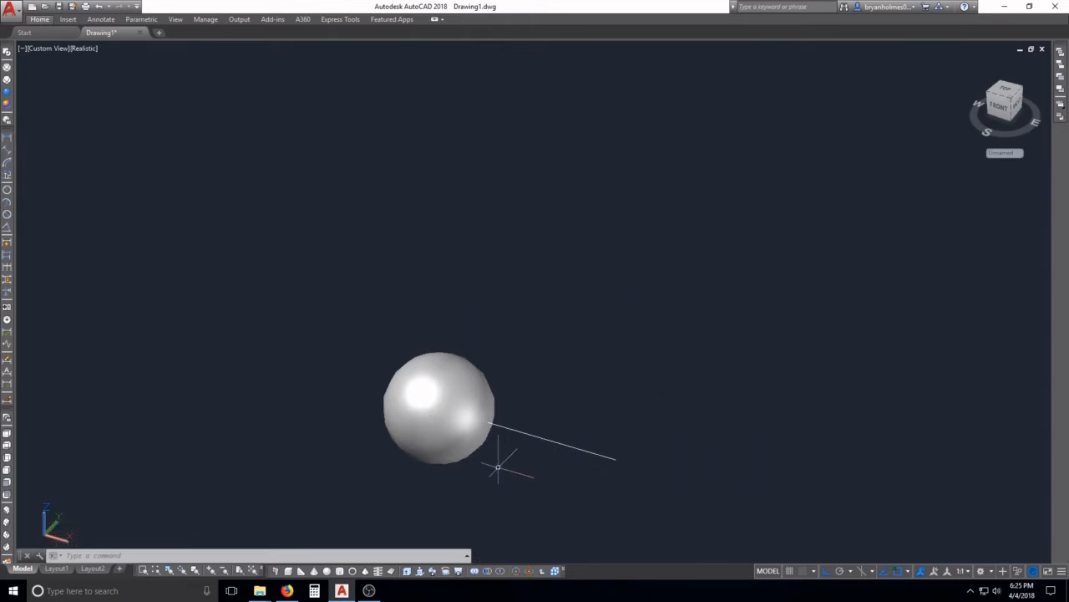
middle_click_drag(498, 468, 530, 340)
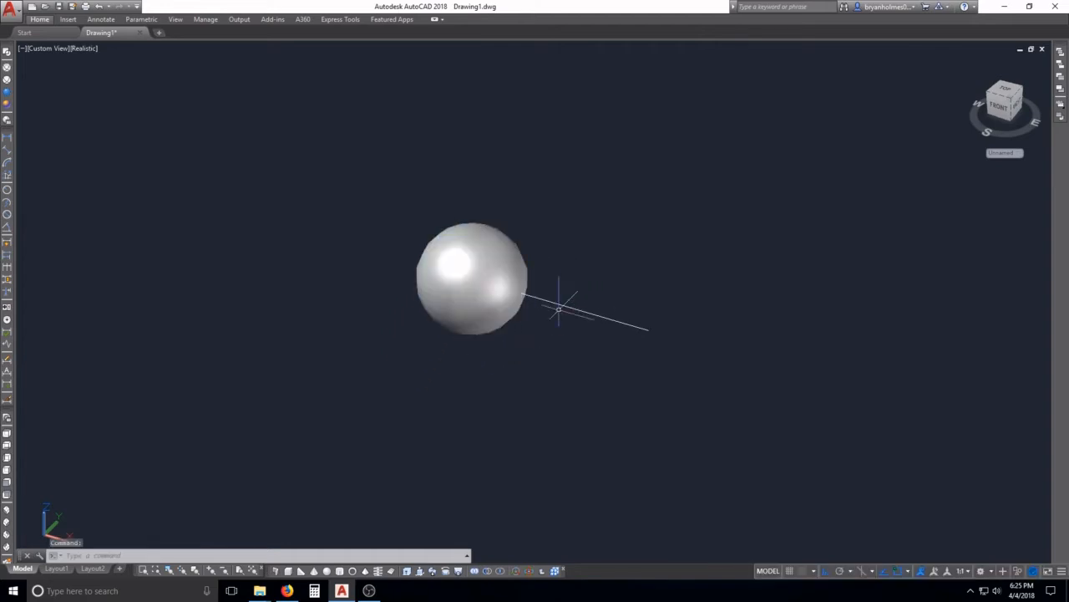
left_click(436, 272)
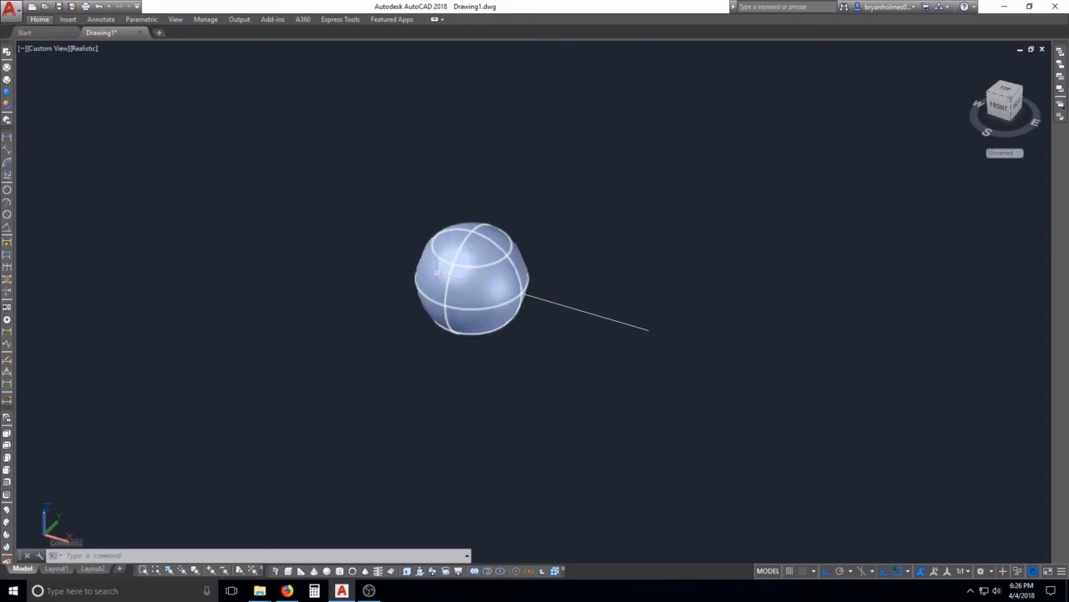
key("Escape")
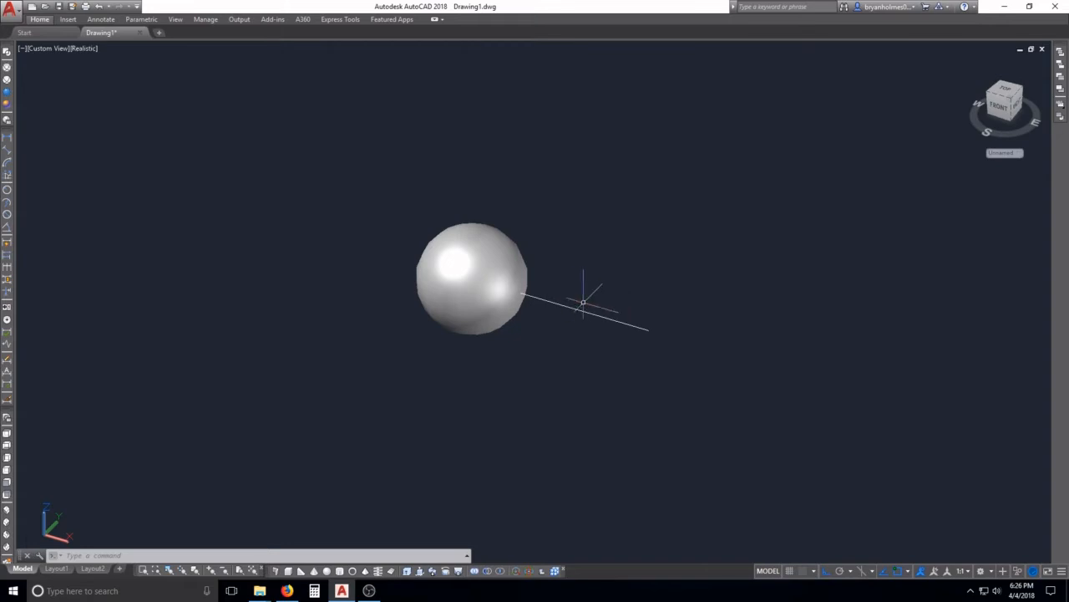
left_click(556, 343)
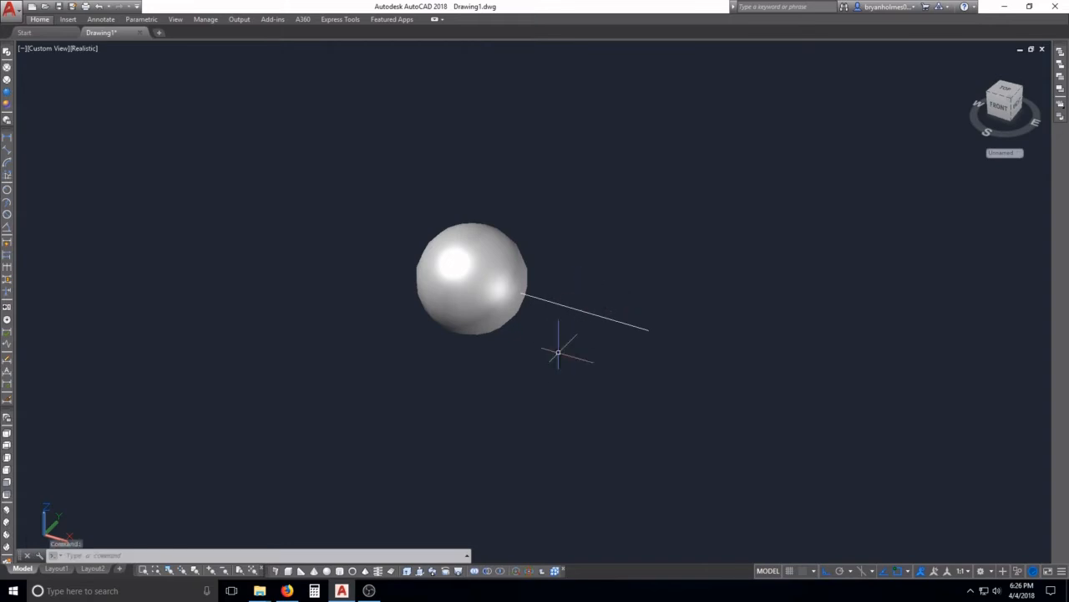
Start a polar 3D array of the sphere with 12 items.
key("Escape")
key("Escape")
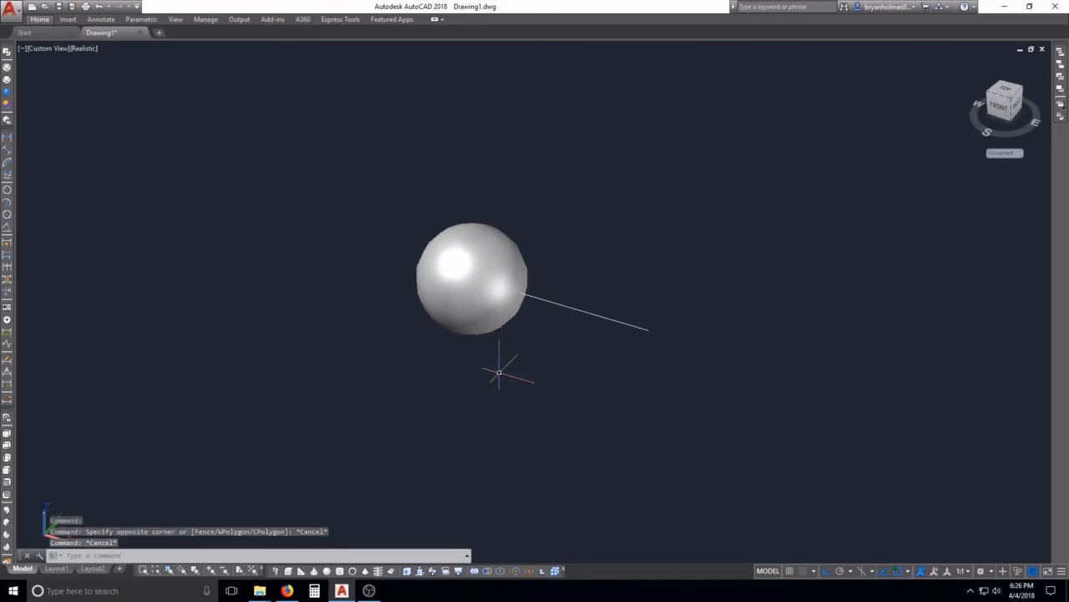
left_click(552, 573)
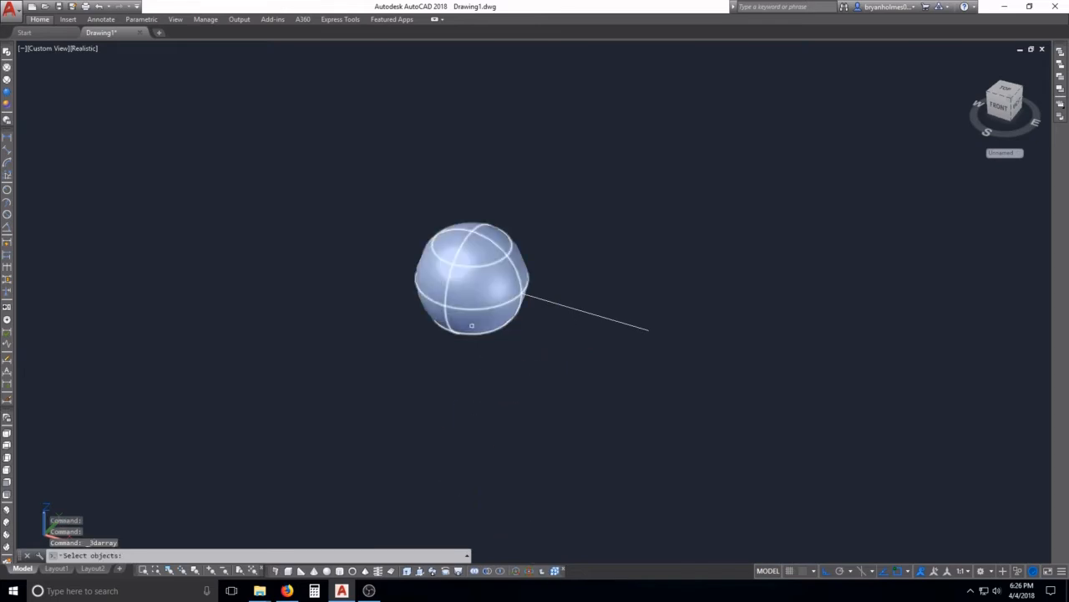
left_click(469, 330)
key("Return")
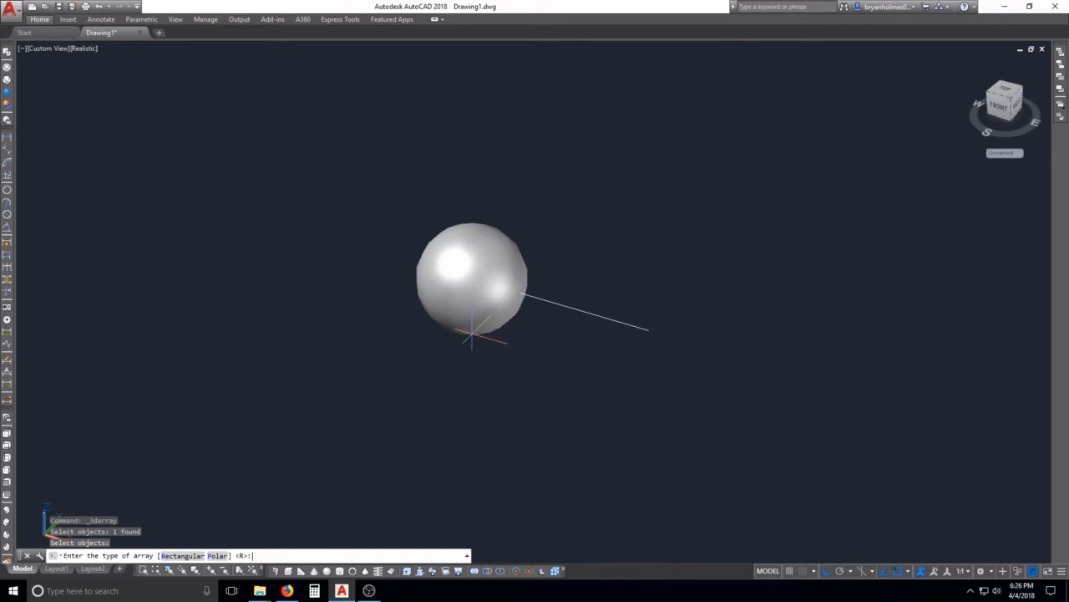
type("p")
key("Return")
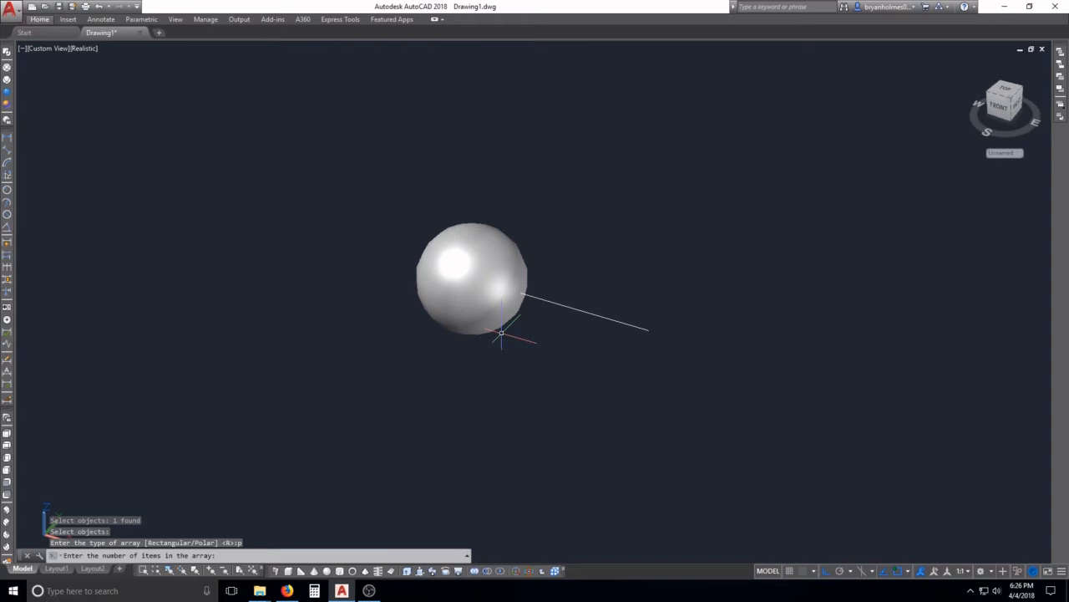
type("12")
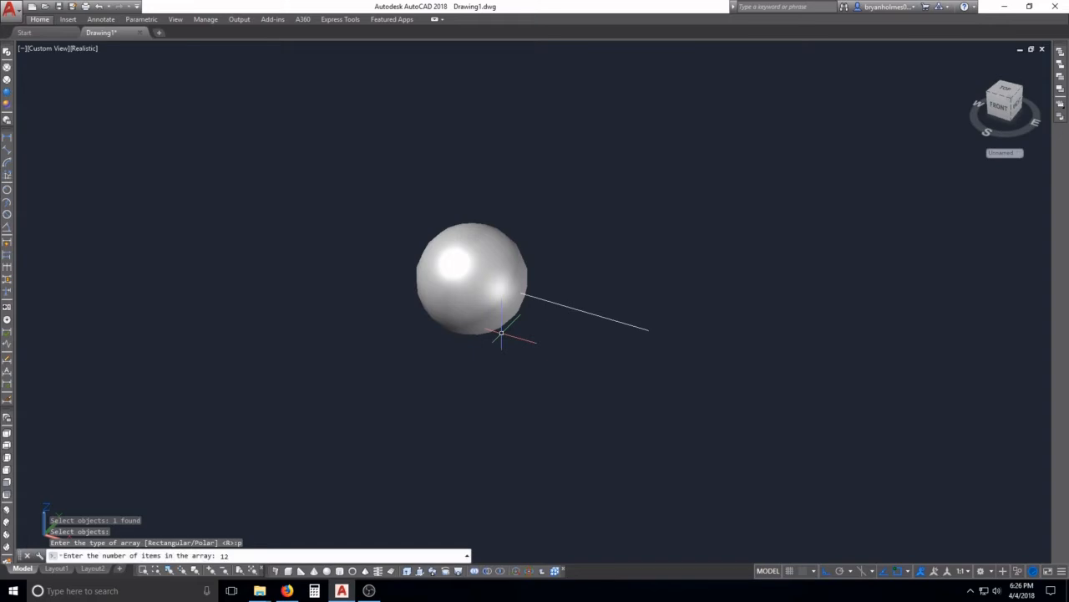
key("Return")
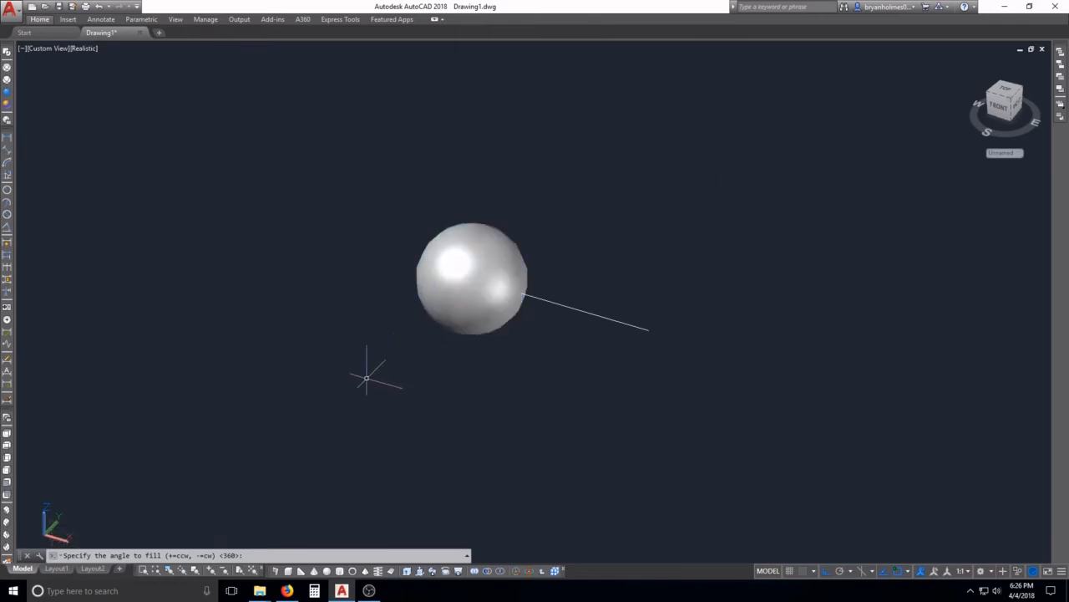
Complete the array over 360 degrees with rotated copies, using an axis through the line's outer end parallel to the Y axis.
key("Return")
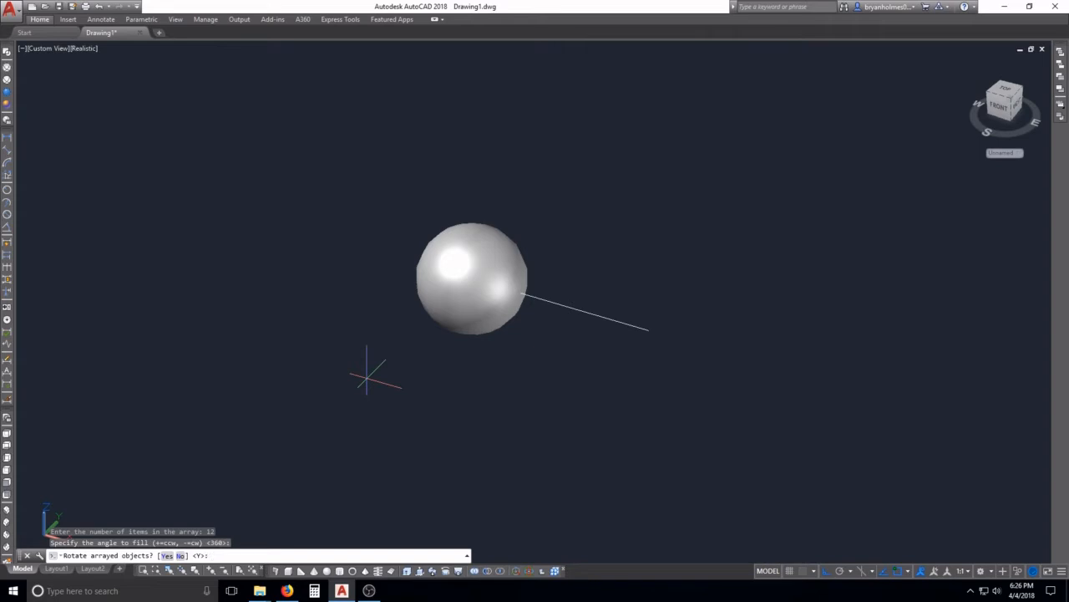
key("Return")
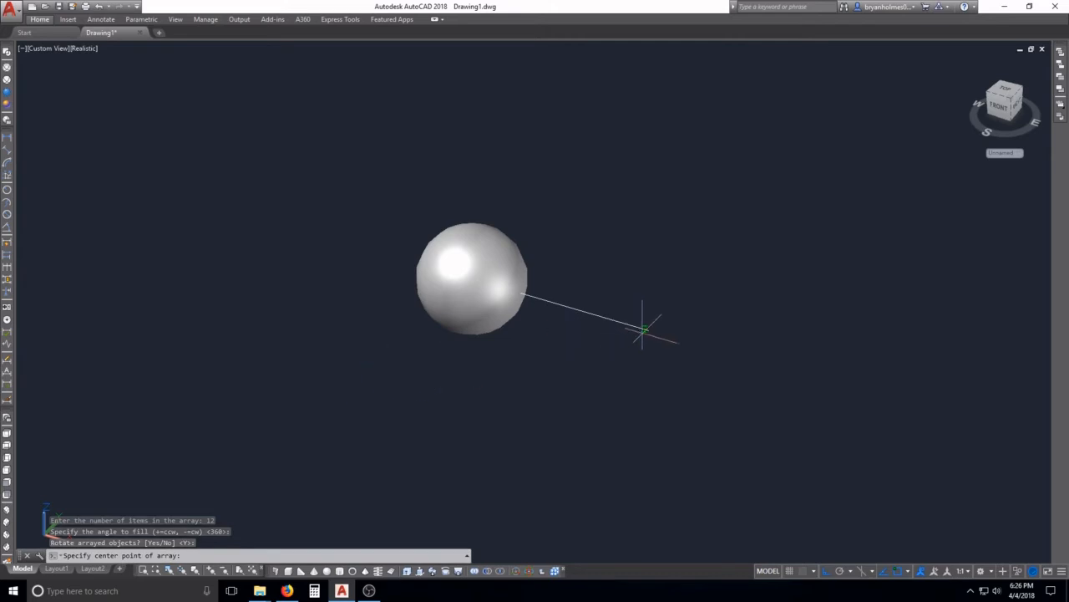
left_click(645, 328)
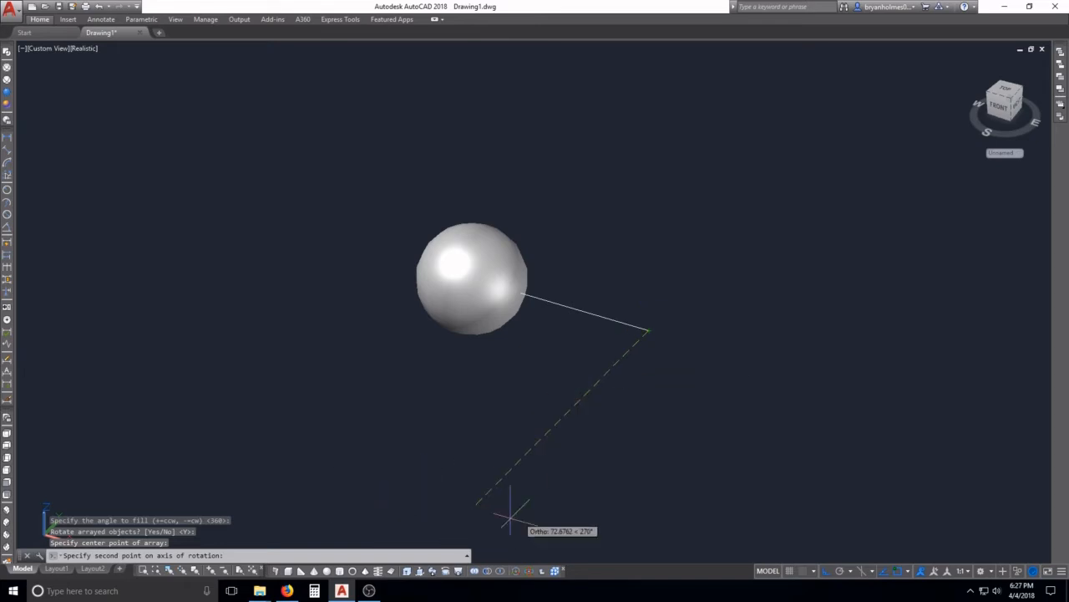
left_click(429, 504)
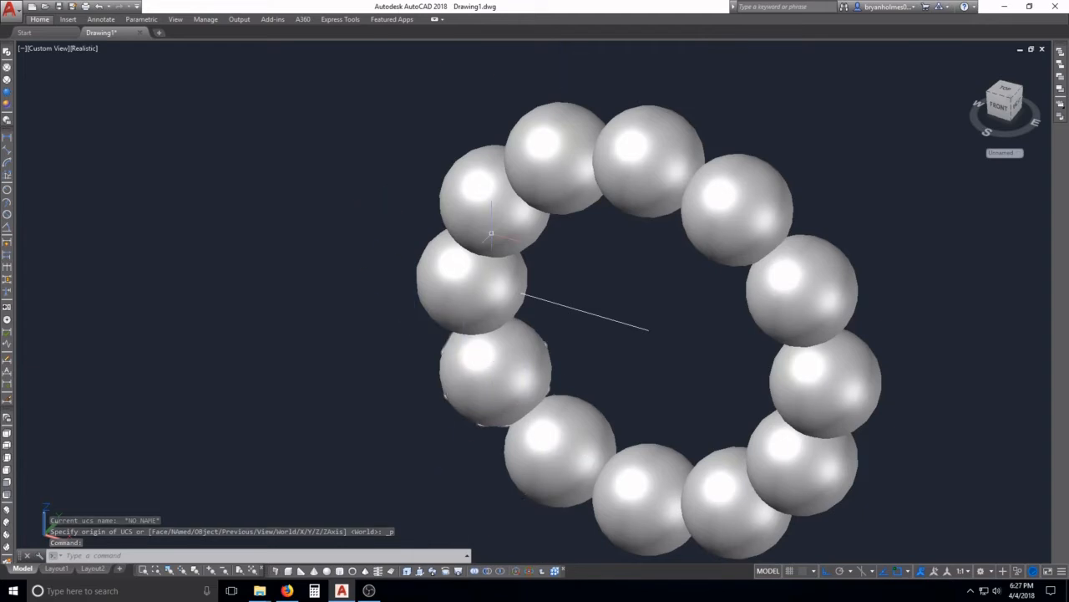
Erase the reference line inside the ring of spheres.
middle_click_drag(661, 288, 659, 271)
type("e")
key("Return")
left_click(653, 292)
left_click(631, 314)
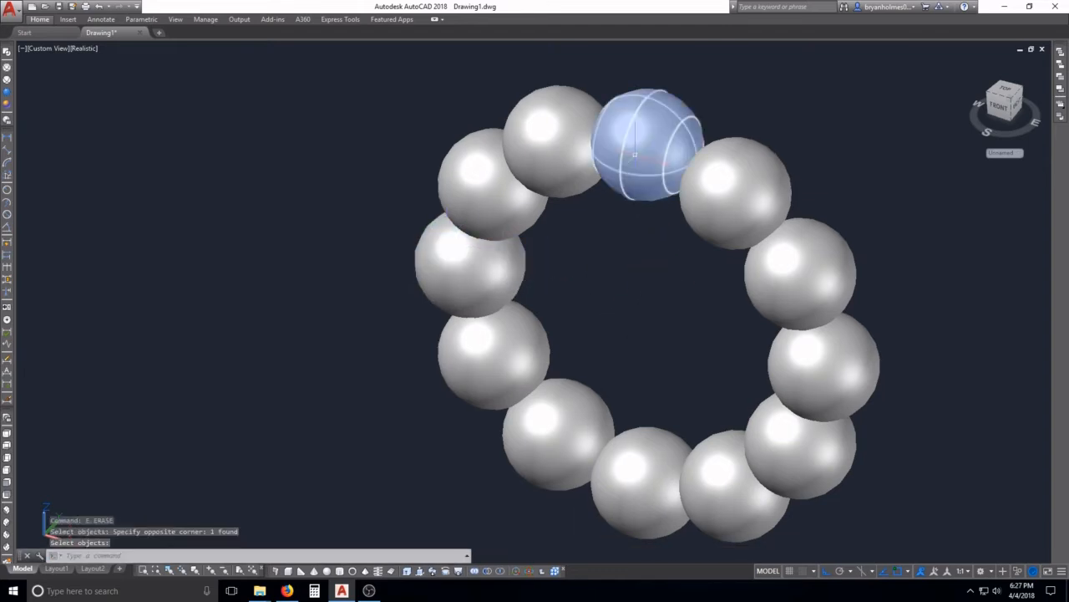
Orbit around the ring of spheres and examine its arrangement and the individual spheres from several angles.
mouse_move(616, 299)
middle_mouse_down("shift")
mouse_move(685, 406)
mouse_move(769, 303)
mouse_move(727, 306)
middle_mouse_up("shift")
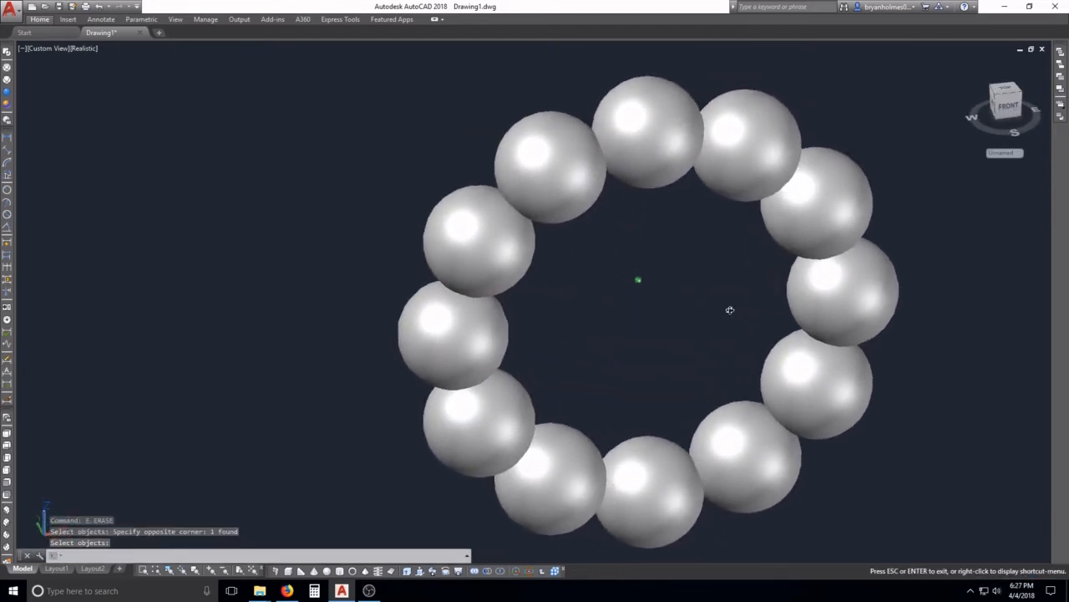
key("Return")
mouse_move(769, 345)
middle_mouse_down()
mouse_move(548, 307)
mouse_move(525, 329)
middle_mouse_up()
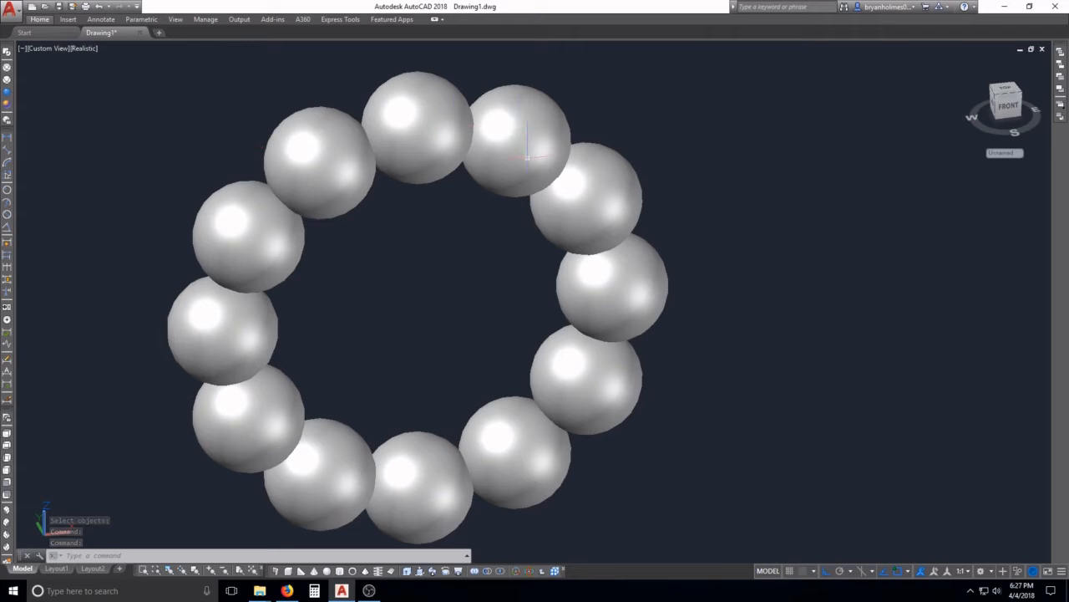
left_click(527, 142)
left_click(397, 109)
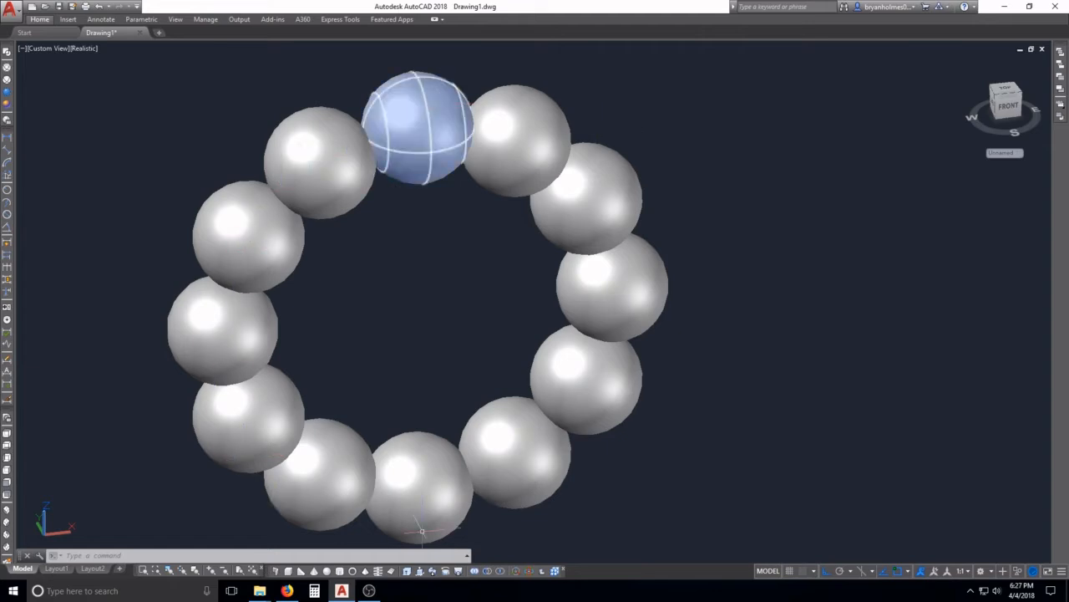
key("Escape")
middle_click_drag(501, 334, 328, 332, "shift")
scroll(457, 323, "down", 6)
scroll(526, 351, "up", 3)
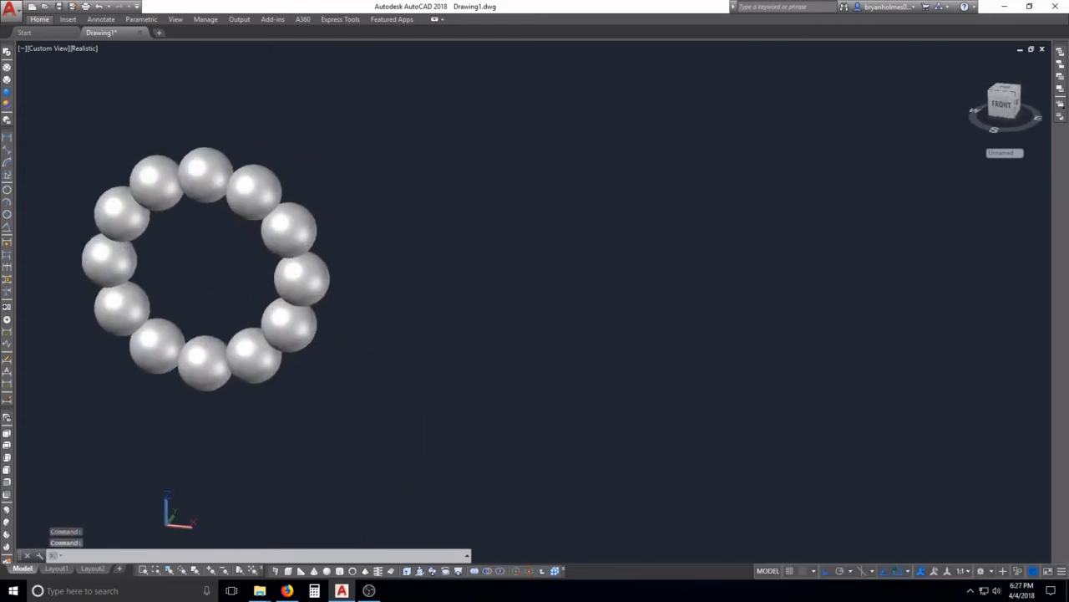
left_click(412, 373)
key("Escape")
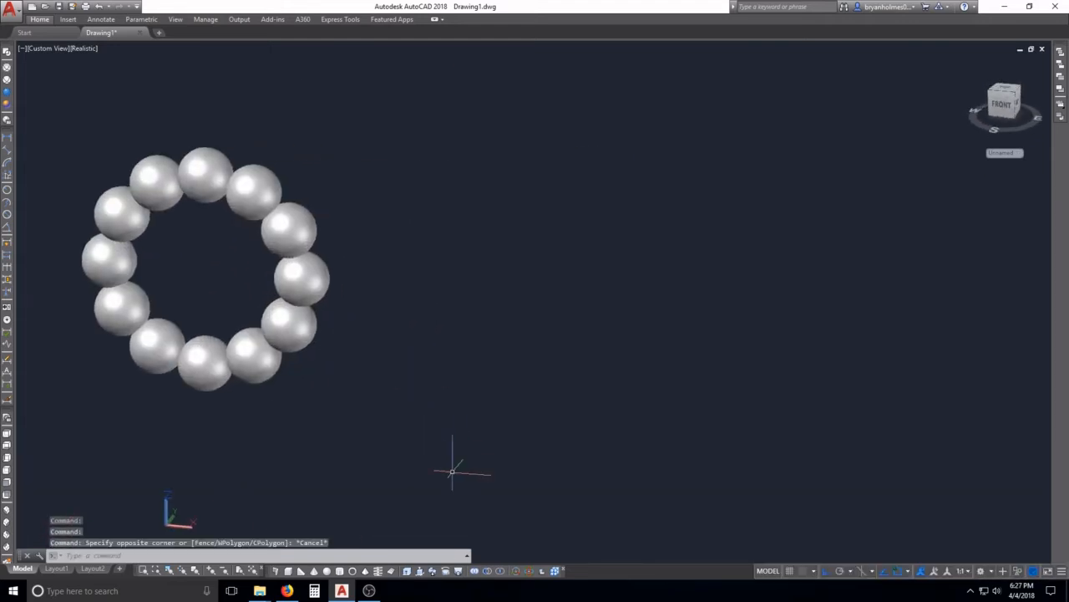
Create a torus of radius 10 in the empty space beside the sphere ring, picking a thin tube radius freehand.
left_click(352, 572)
left_click(542, 337)
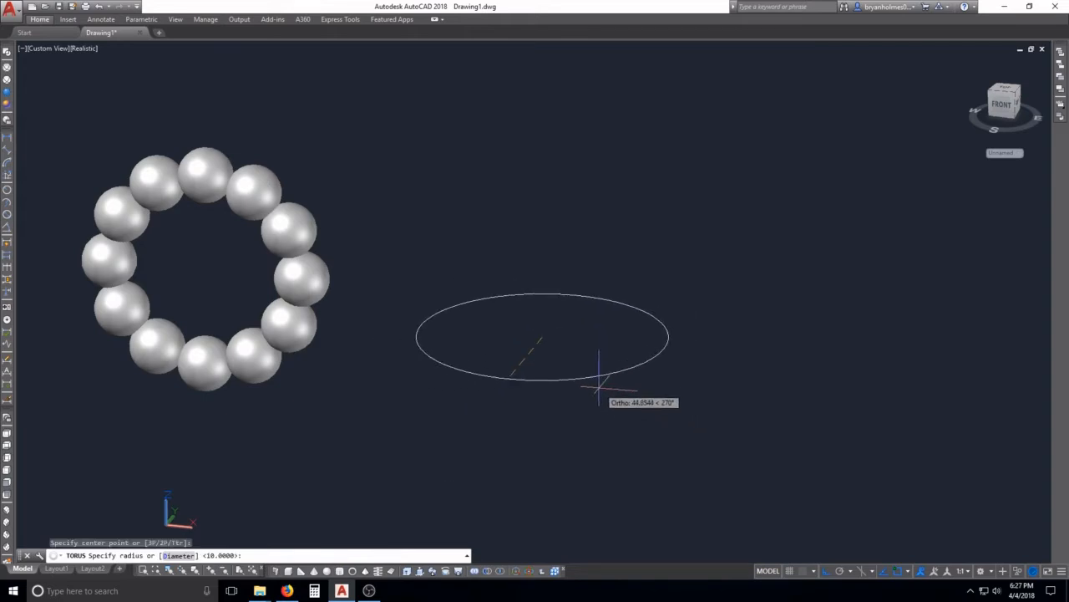
type("10")
key("Return")
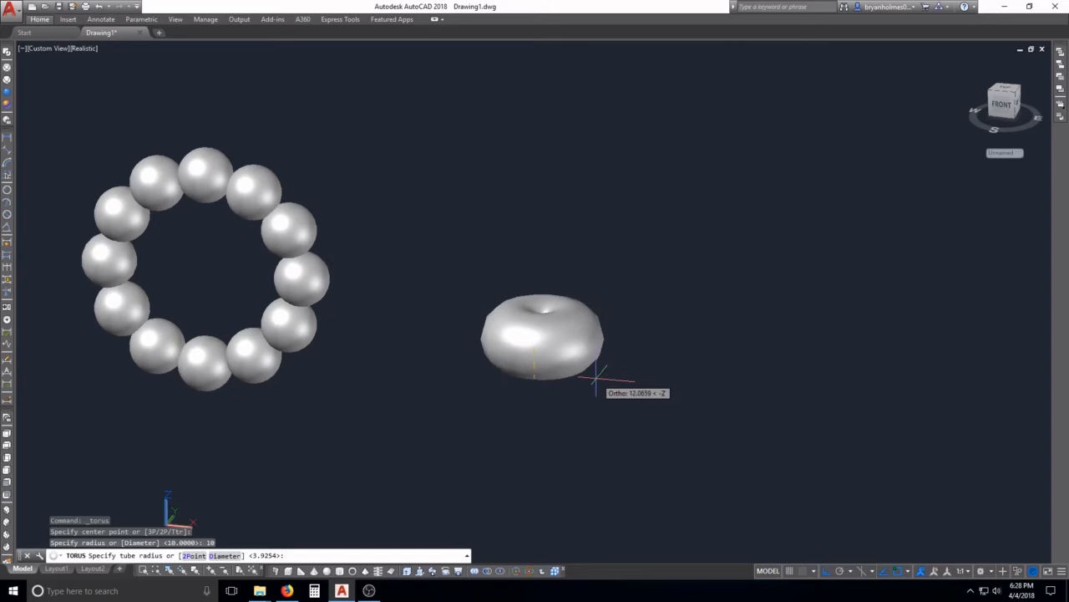
scroll(596, 370, "up", 4)
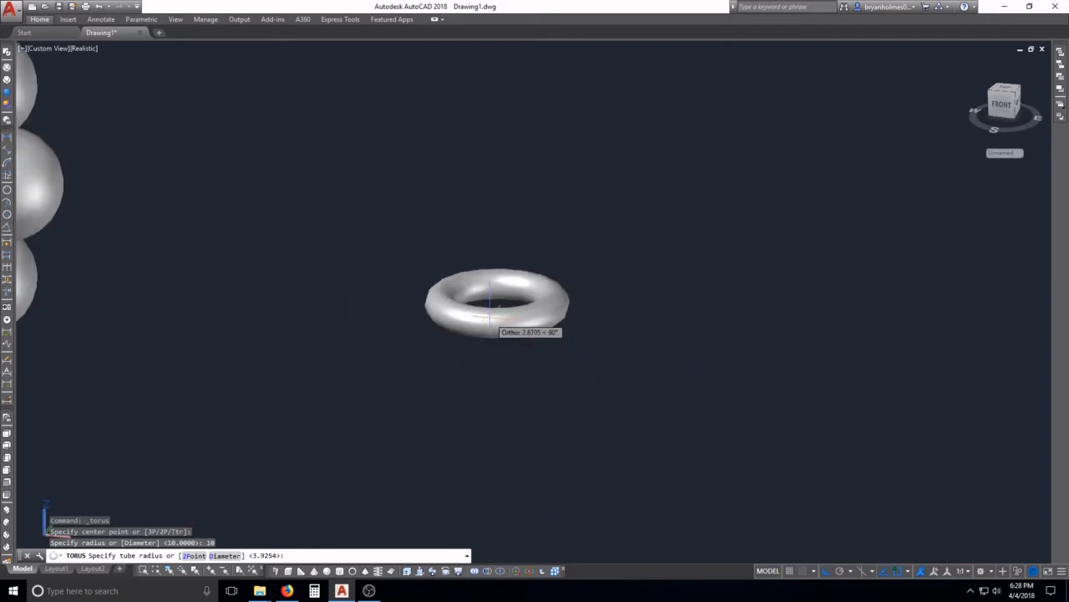
left_click(484, 316)
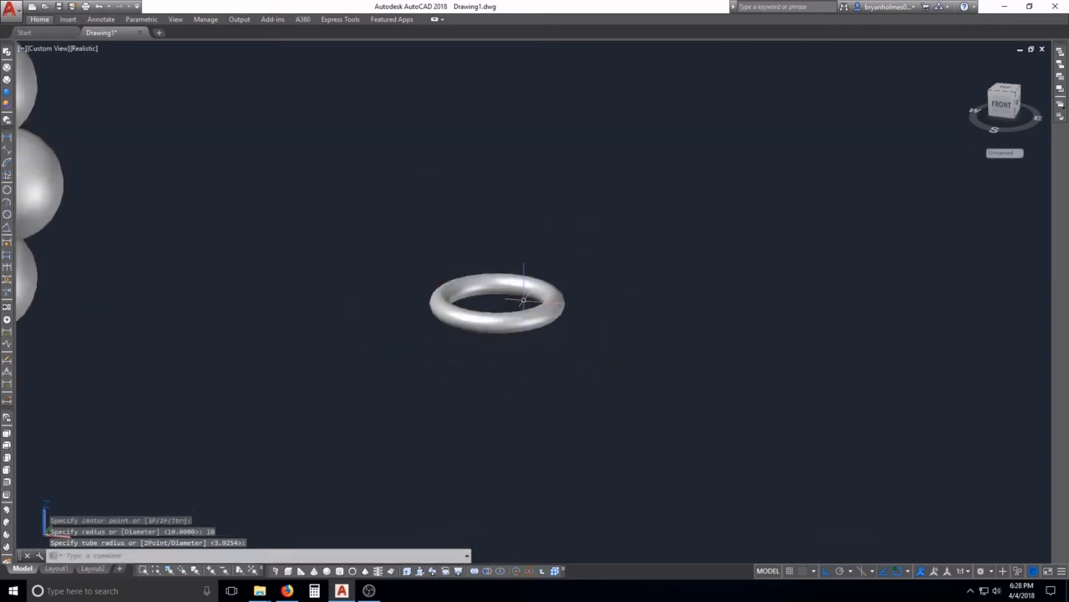
scroll(530, 303, "up", 2)
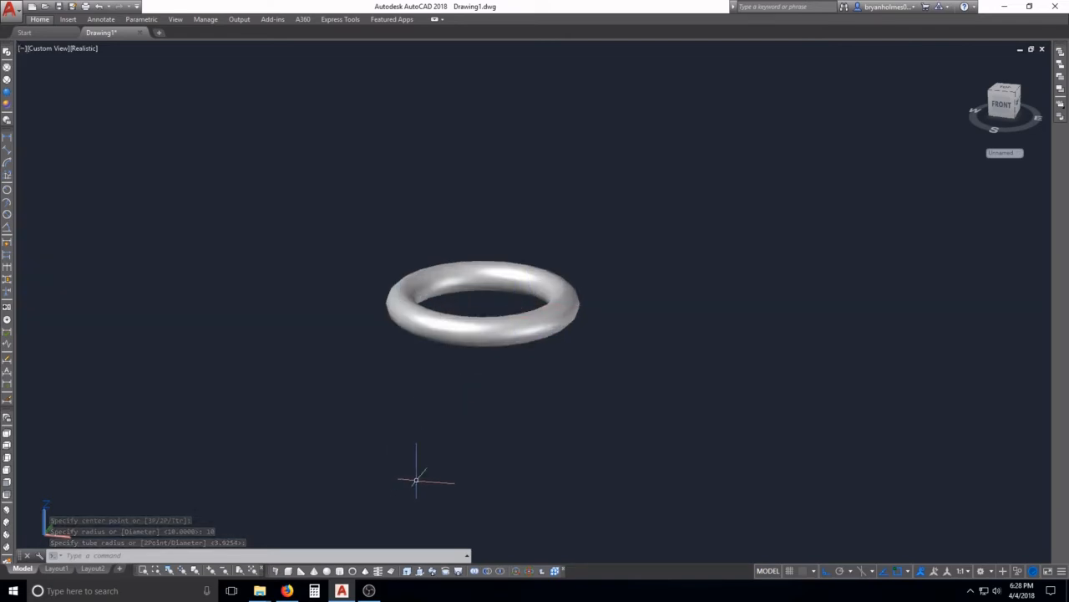
Start a rectangular 3D array of the torus with 5 rows, 5 columns and 5 levels.
left_click(555, 572)
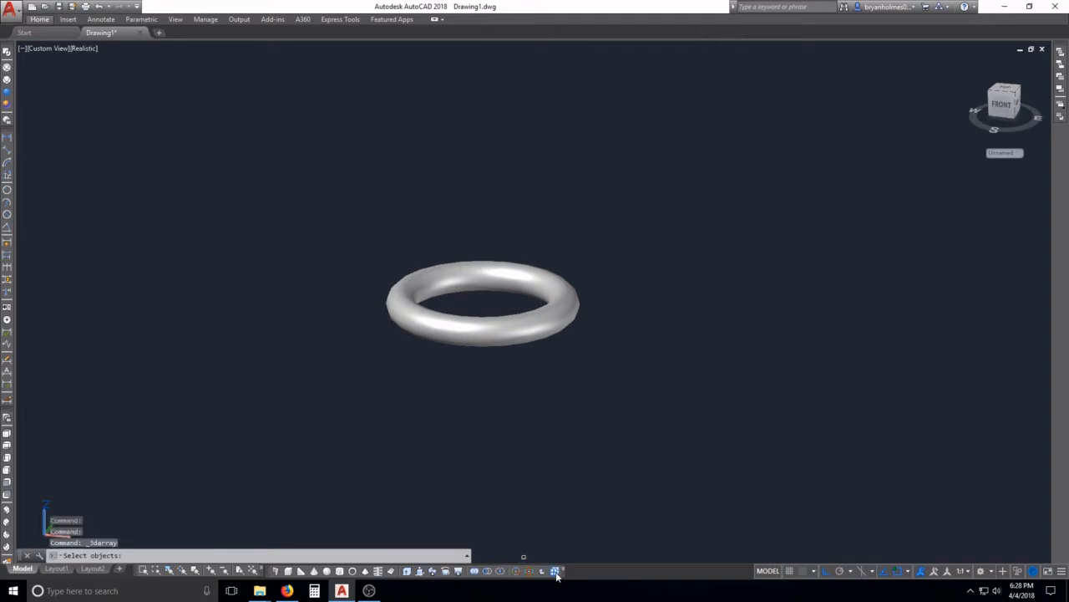
left_click(517, 338)
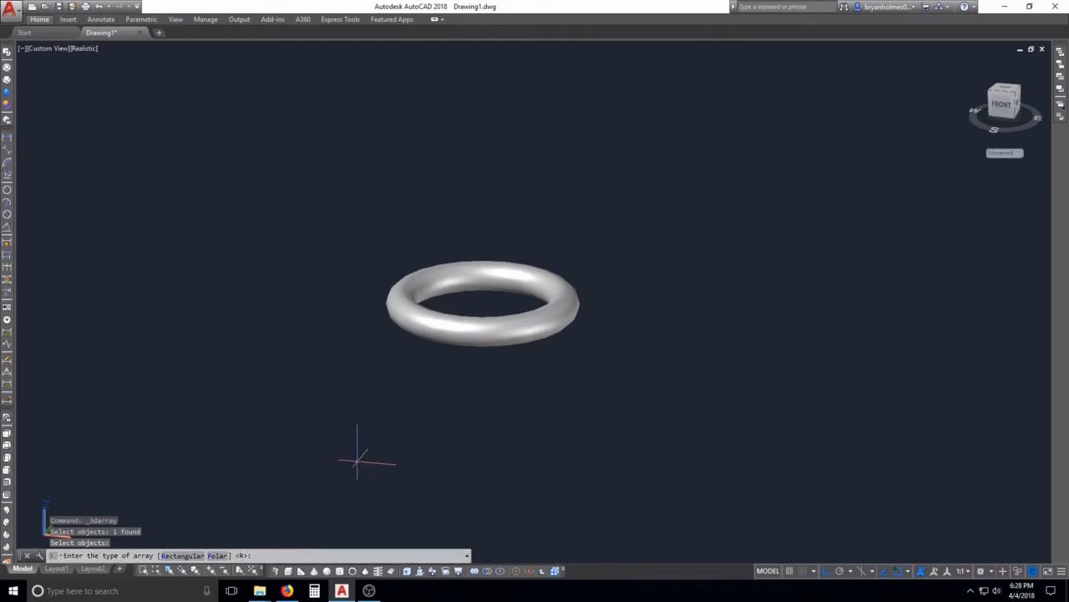
key("Return")
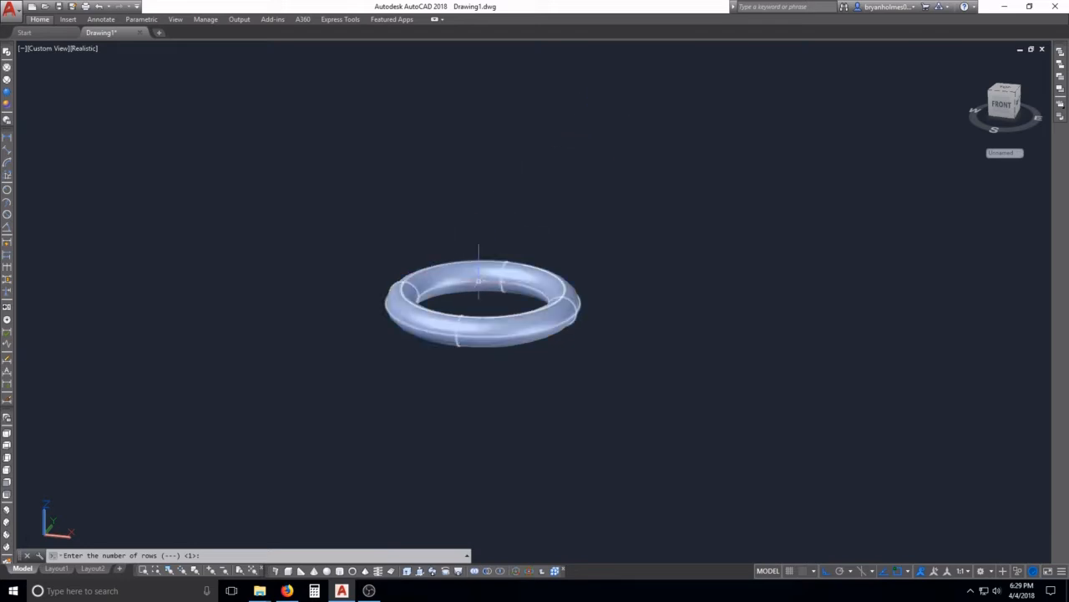
type("5")
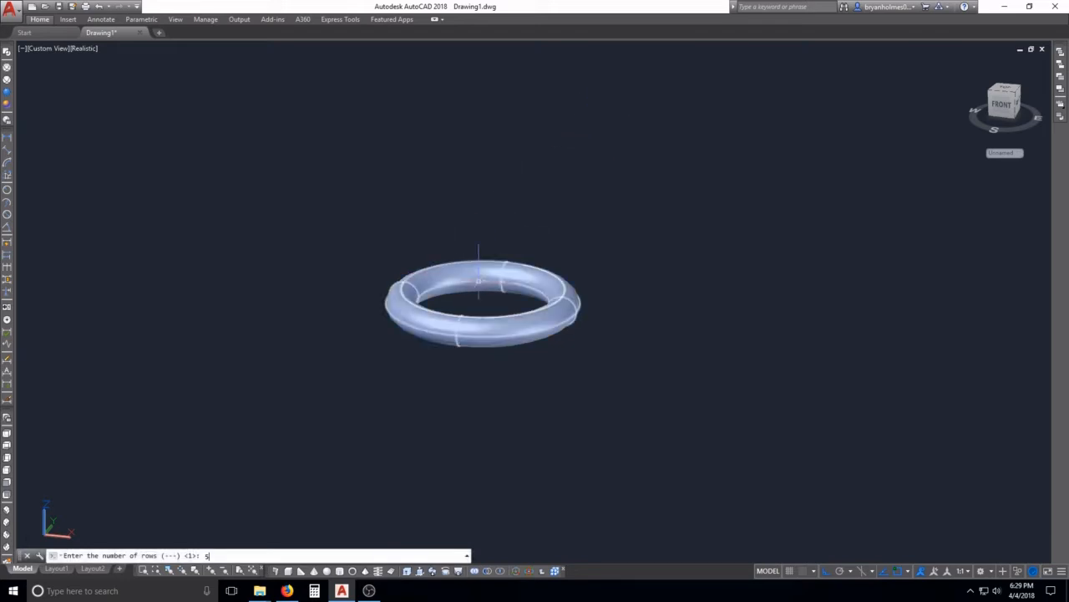
key("Return")
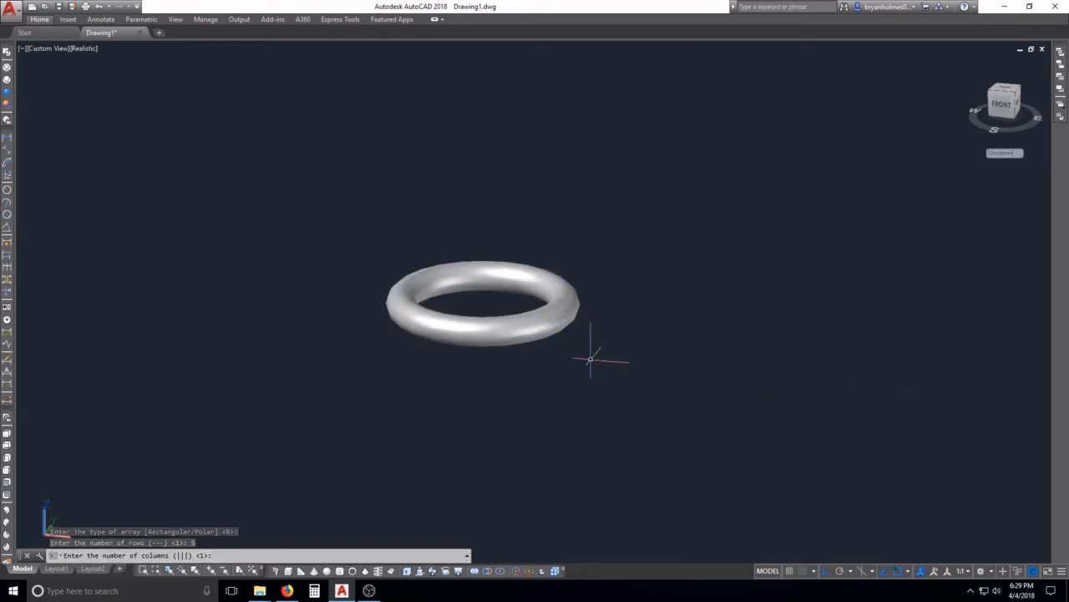
type("5")
key("Return")
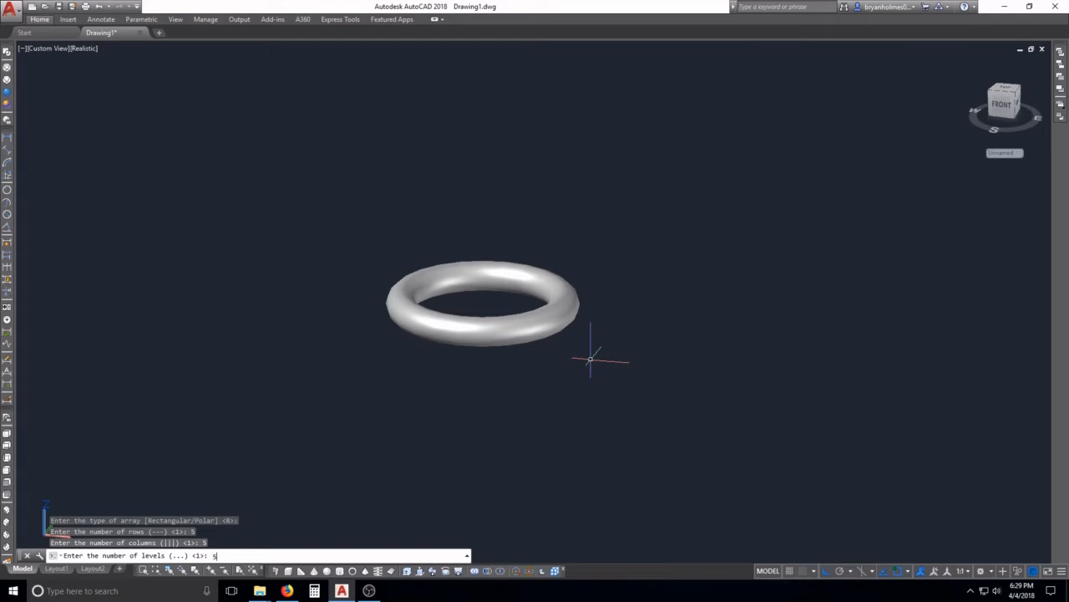
type("5")
key("Return")
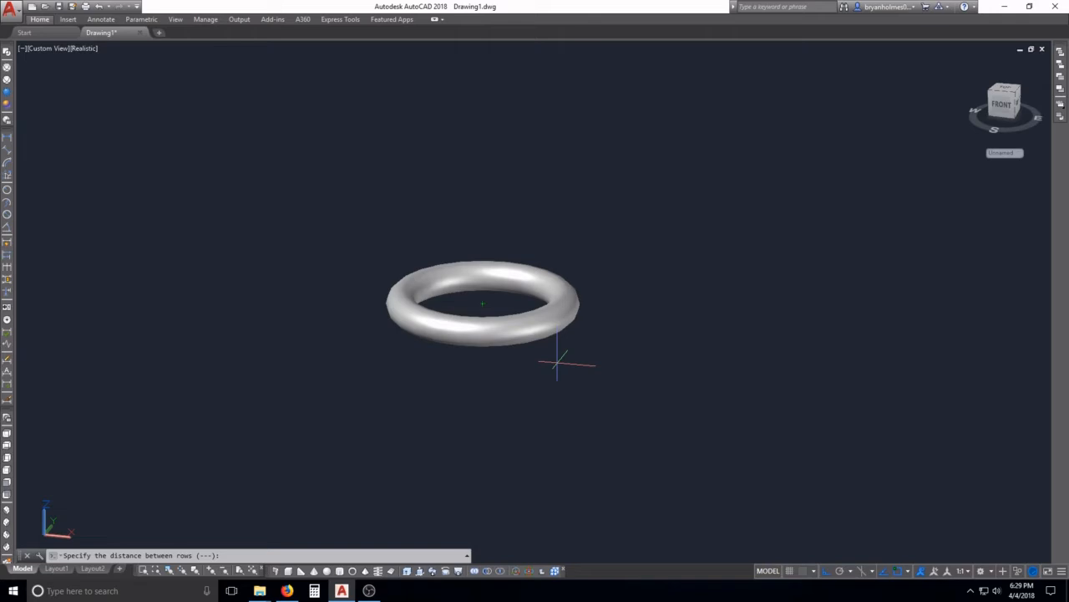
Set the distances between the array's rows, columns and levels to 15 each.
type("15")
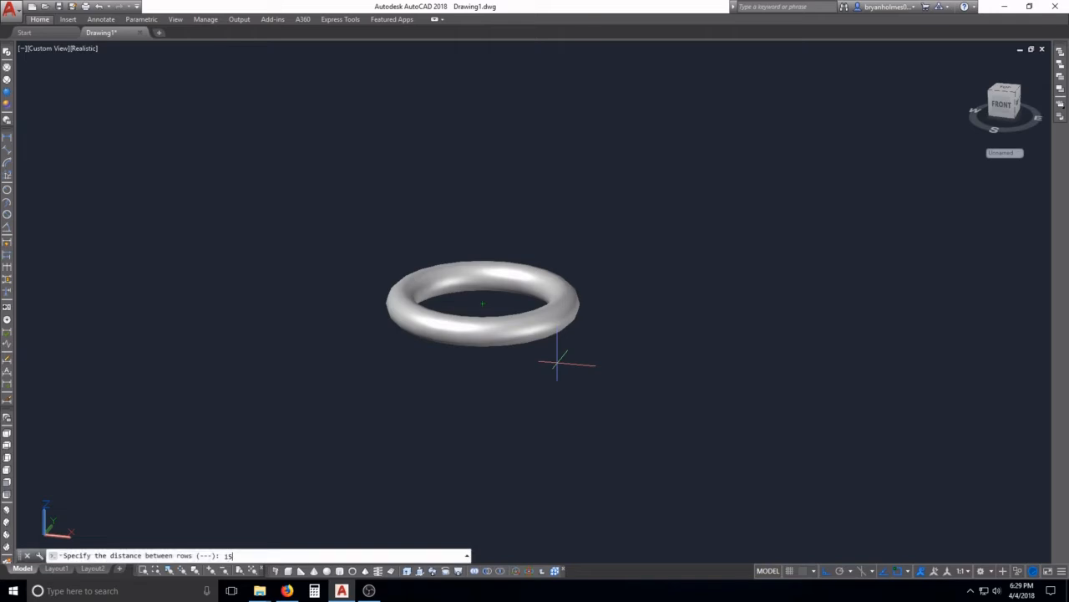
key("Return")
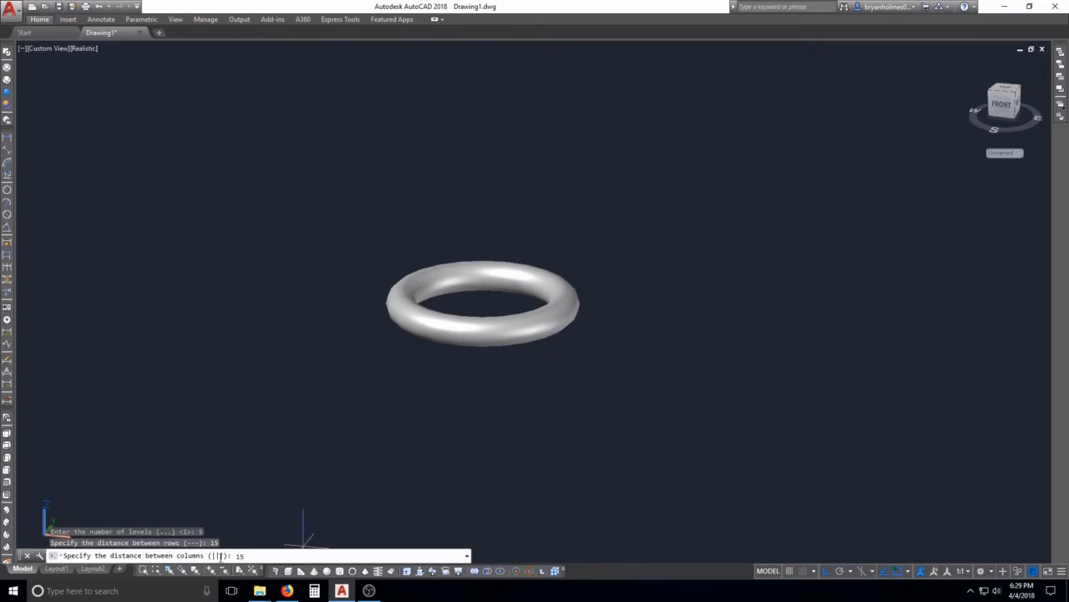
key("Return")
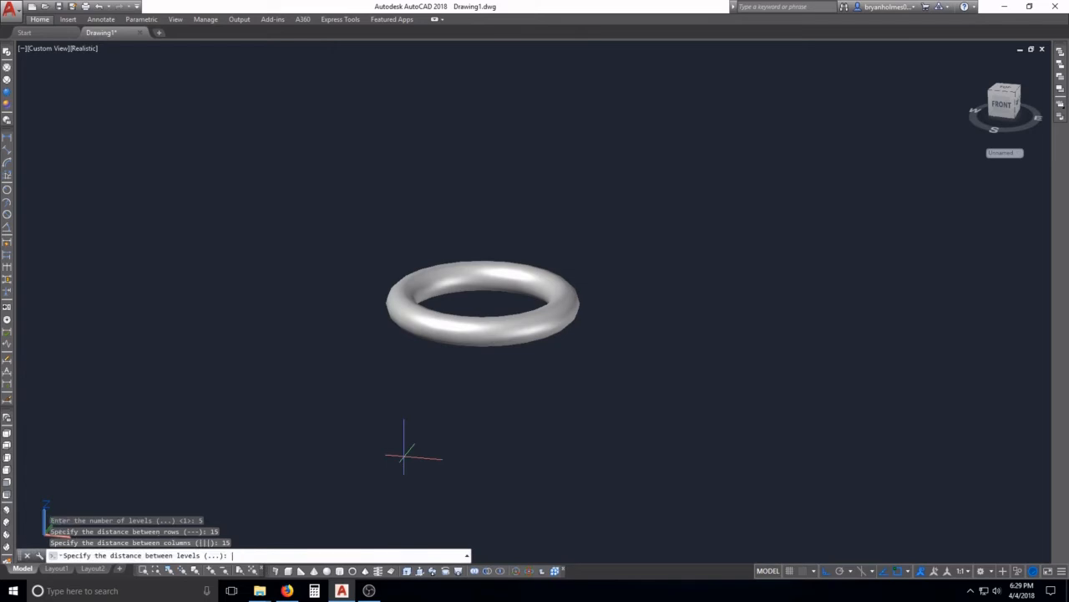
type("15")
key("Return")
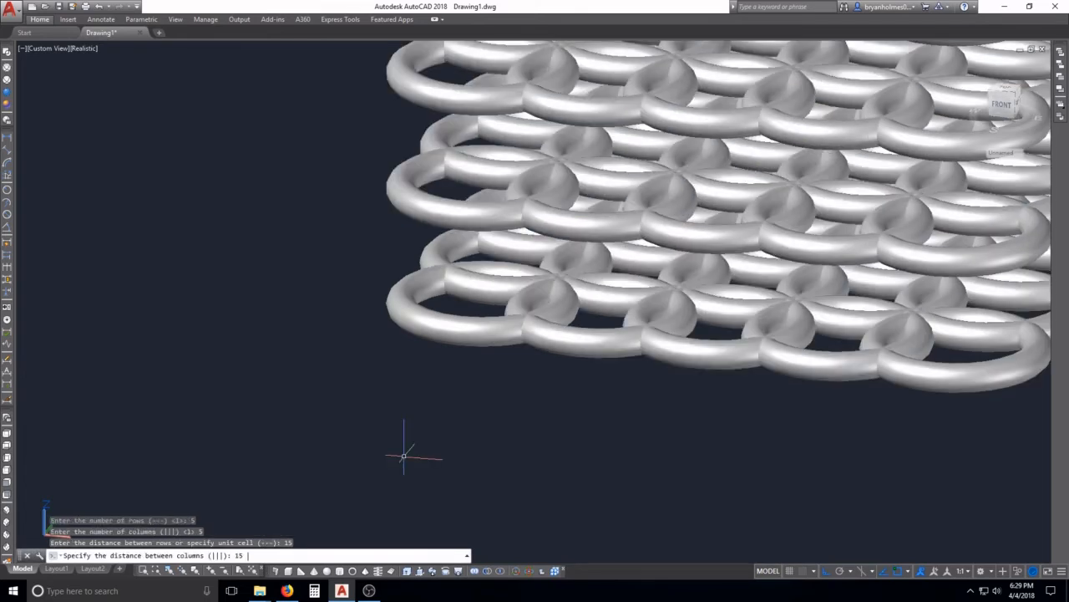
Examine the arrayed tori as a whole and up close, checking how the rows, columns and levels are spaced.
scroll(756, 330, "down", 5)
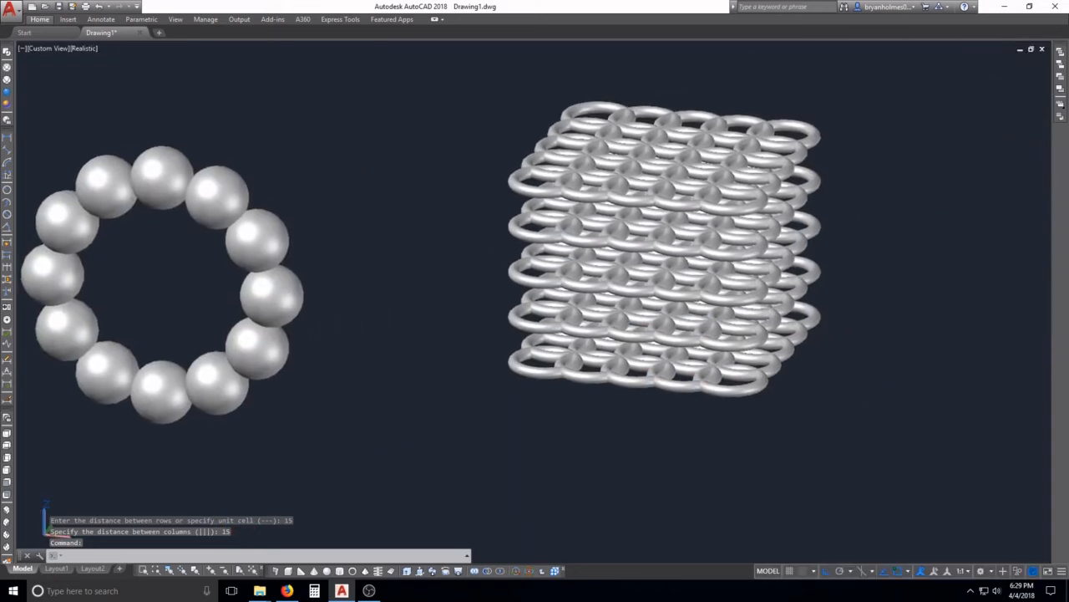
middle_click_drag(673, 243, 518, 374, "shift")
scroll(518, 373, "up", 5)
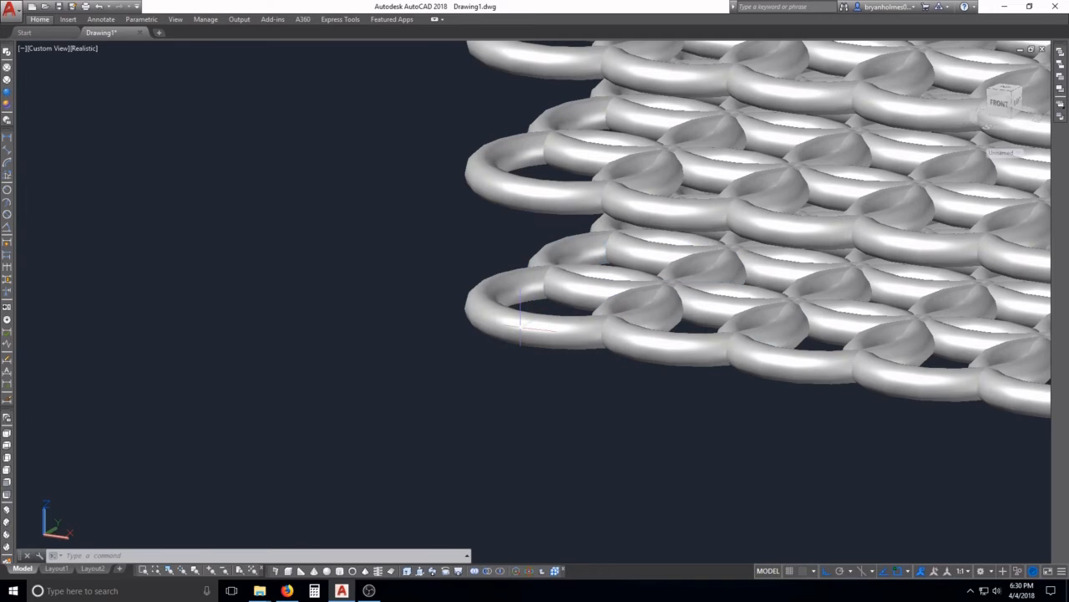
scroll(545, 325, "down", 4)
middle_click_drag(777, 354, 474, 429)
left_click(824, 353)
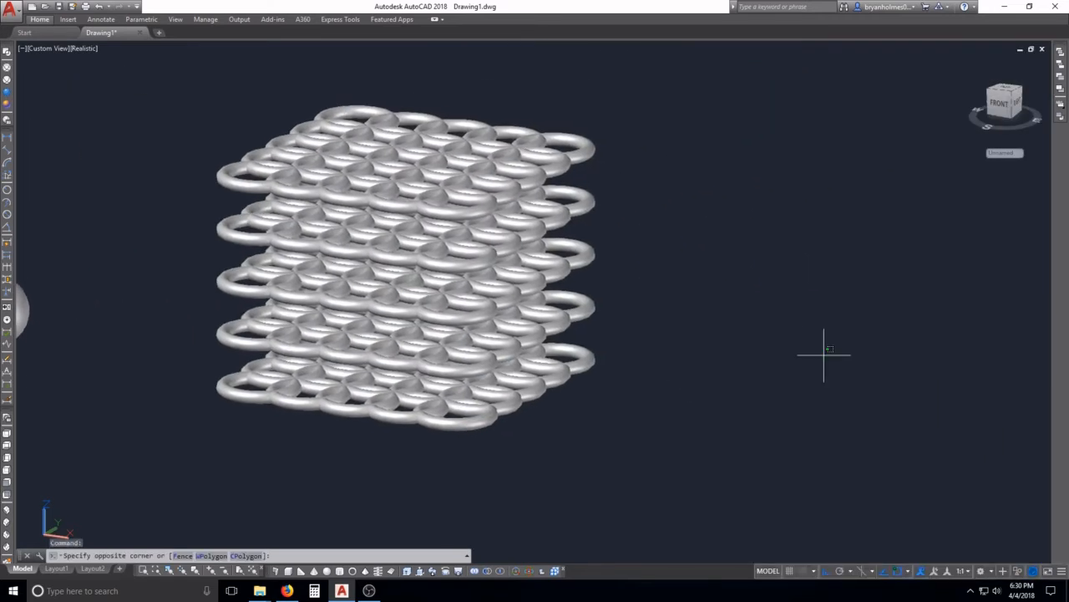
Create a small solid box freehand in the empty space beside the torus array.
key("Escape")
key("Escape")
key("Escape")
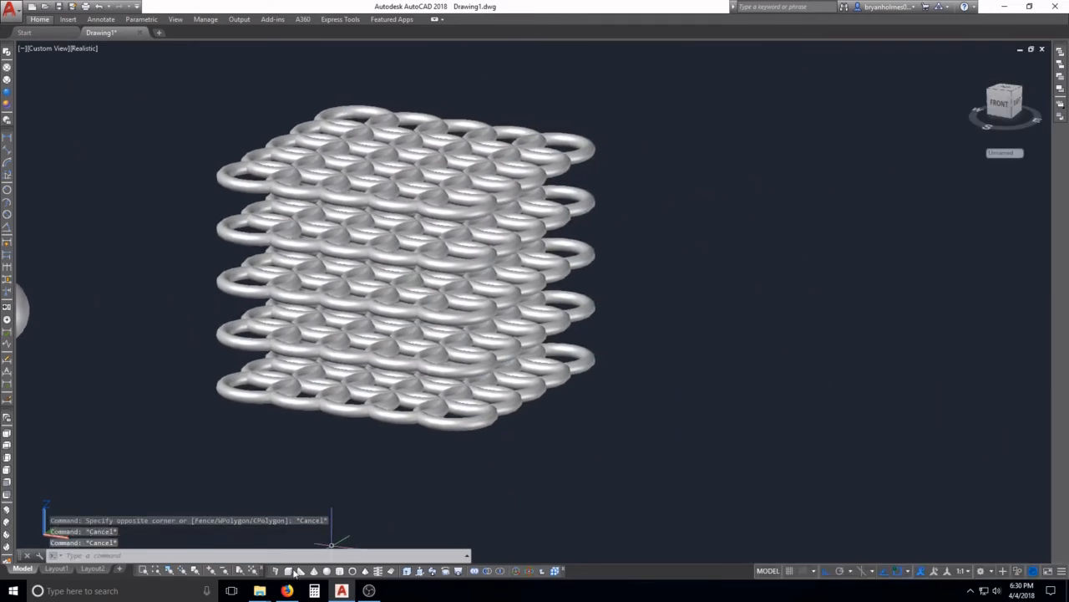
left_click(289, 571)
left_click(737, 455)
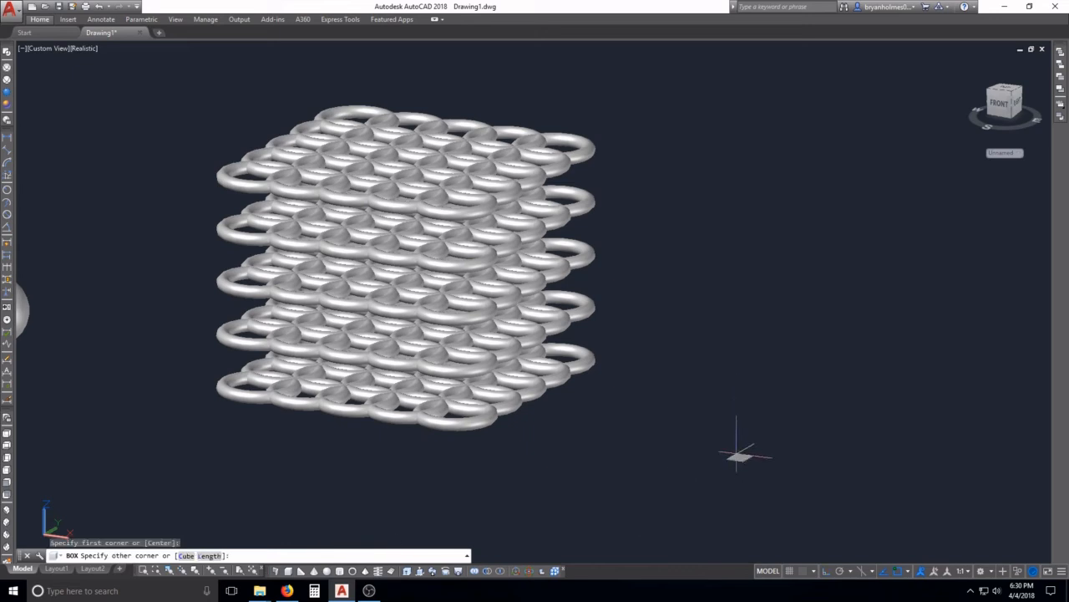
left_click(739, 451)
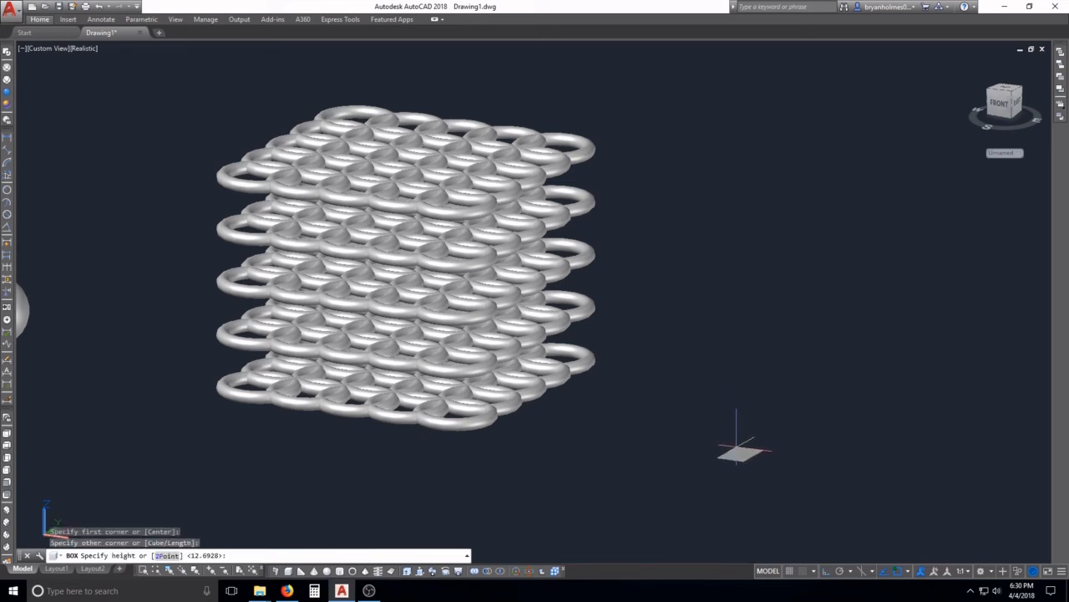
left_click(739, 395)
scroll(741, 394, "up", 2)
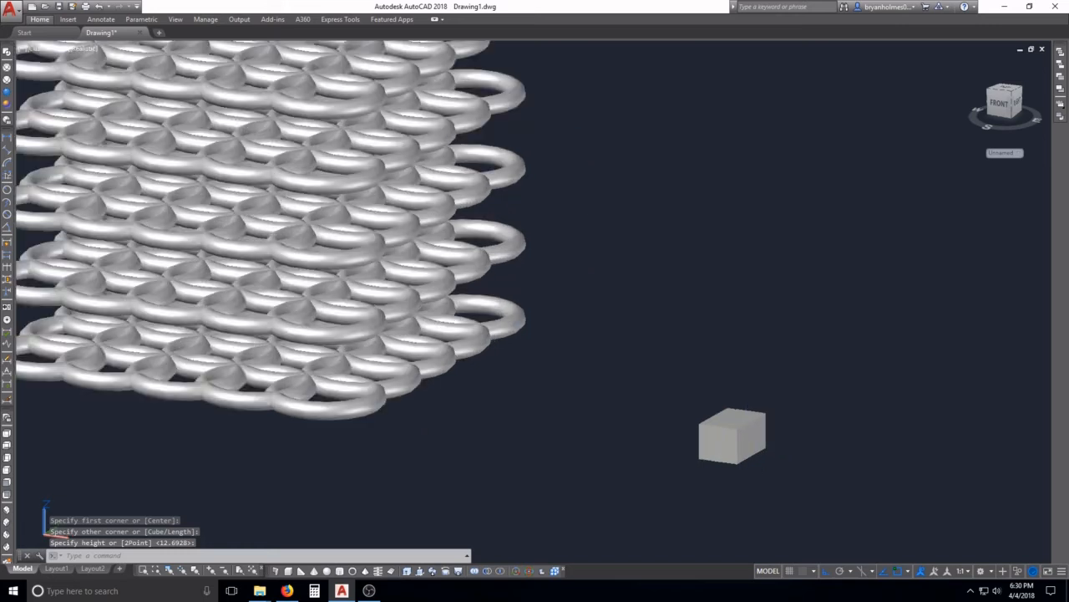
scroll(1011, 552, "up", 2)
key("Escape")
key("Escape")
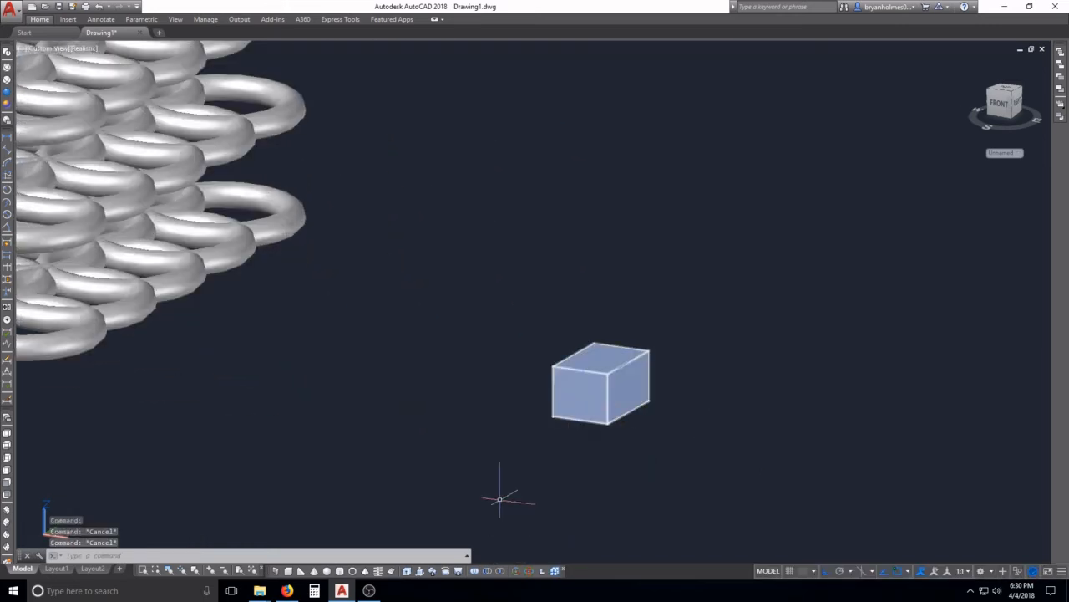
Start a rectangular 3D array of the box with 6 rows, 6 columns and 6 levels.
left_click(556, 572)
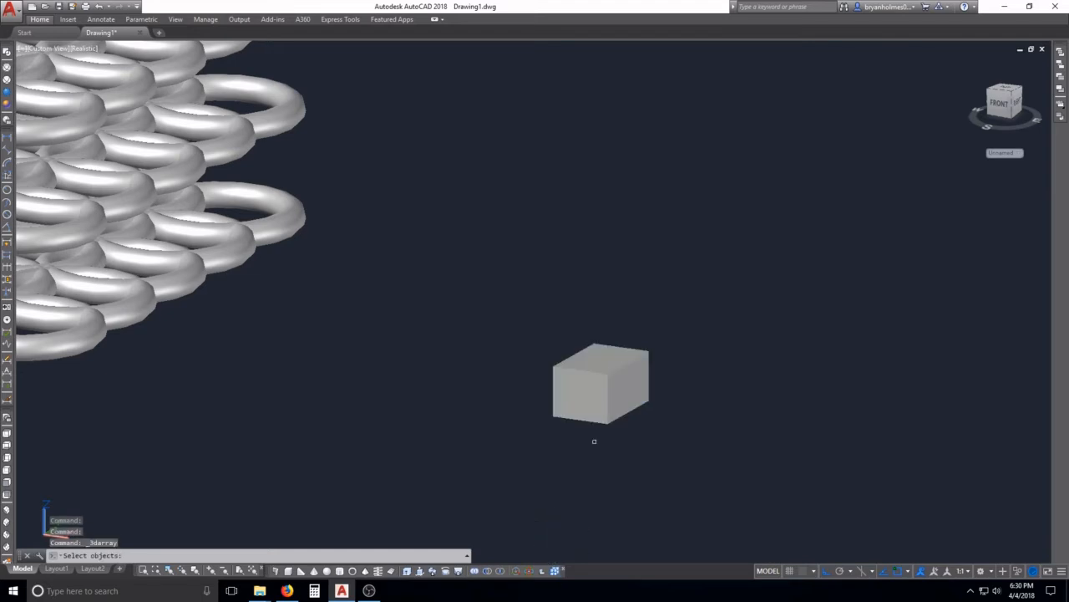
left_click(599, 420)
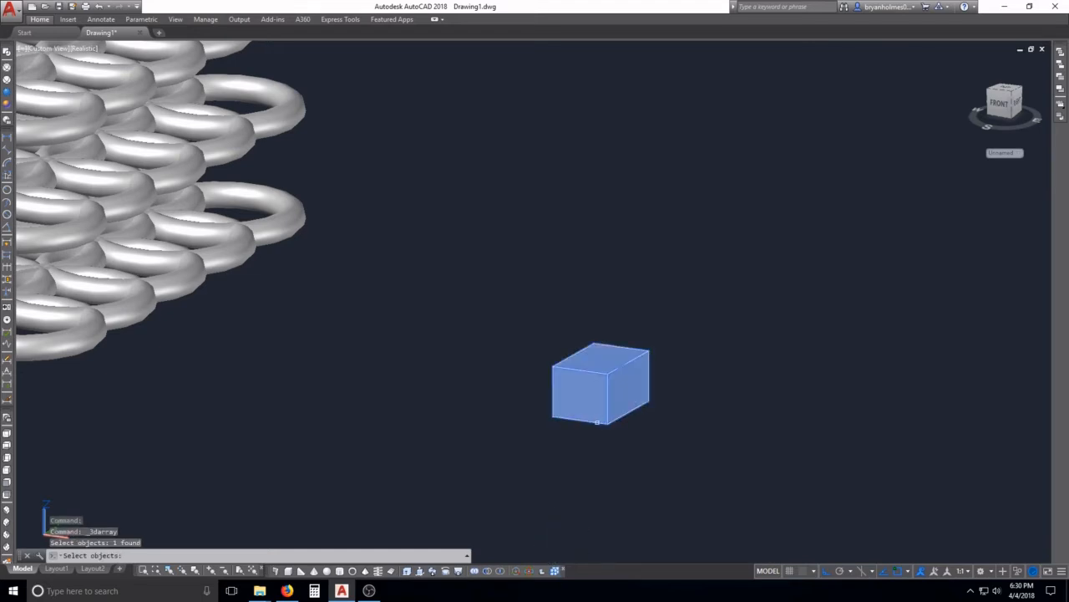
key("Return")
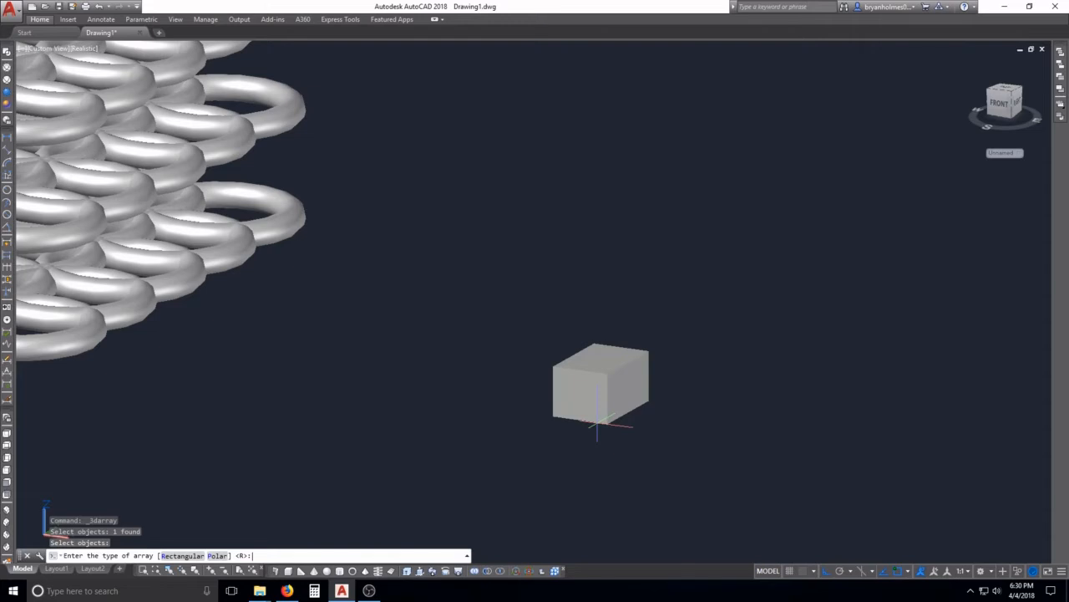
type("r")
key("Return")
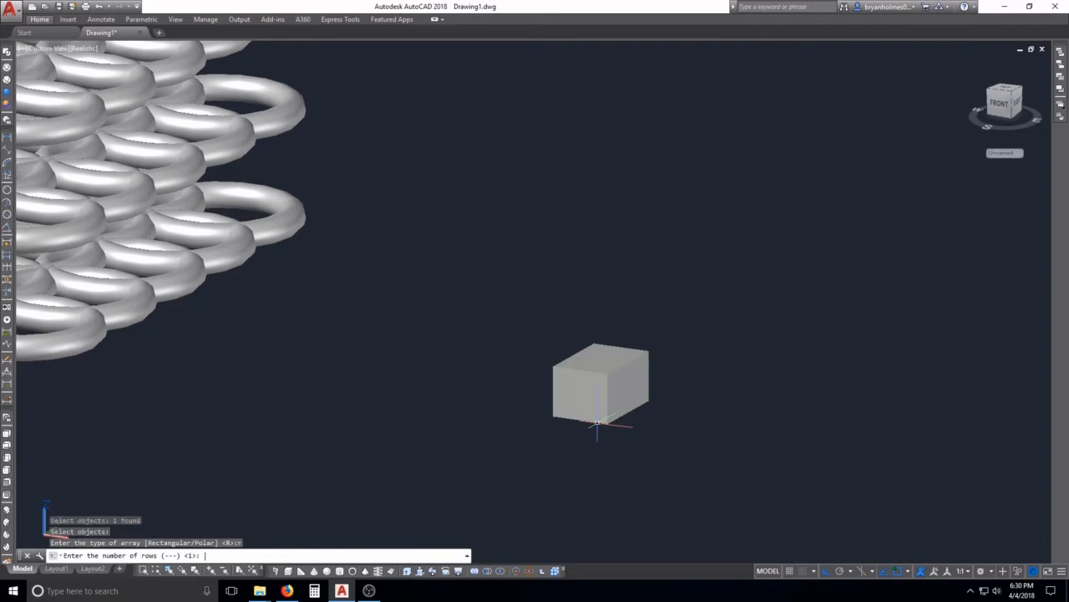
key("Return")
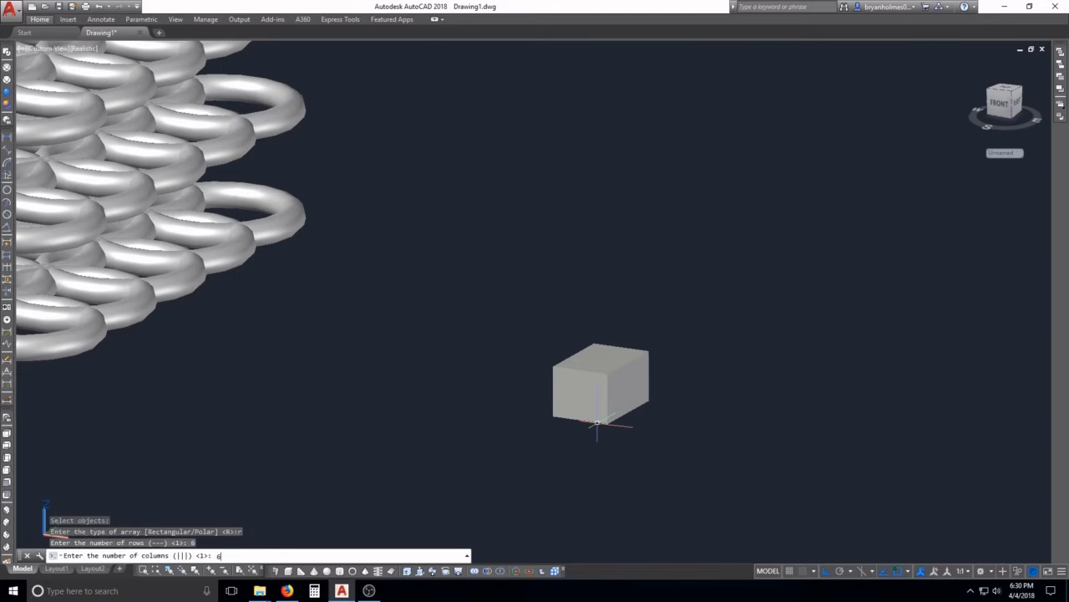
key("Return")
key("Return")
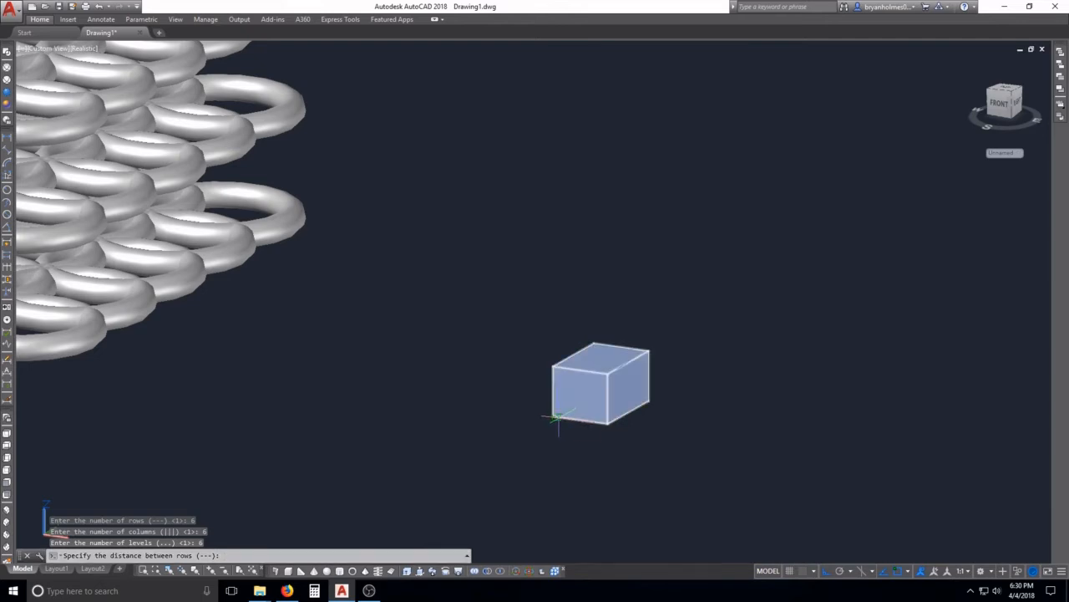
Define the row, column and level distances by picking point pairs along the box's edges, with about 13.43 between columns.
scroll(556, 417, "up", 2)
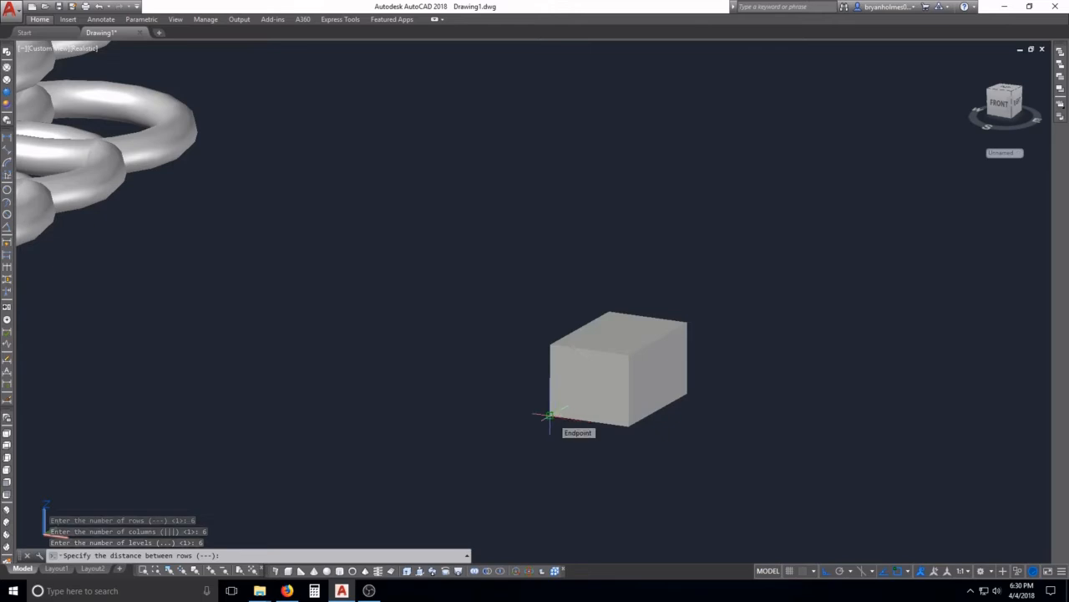
left_click(550, 415)
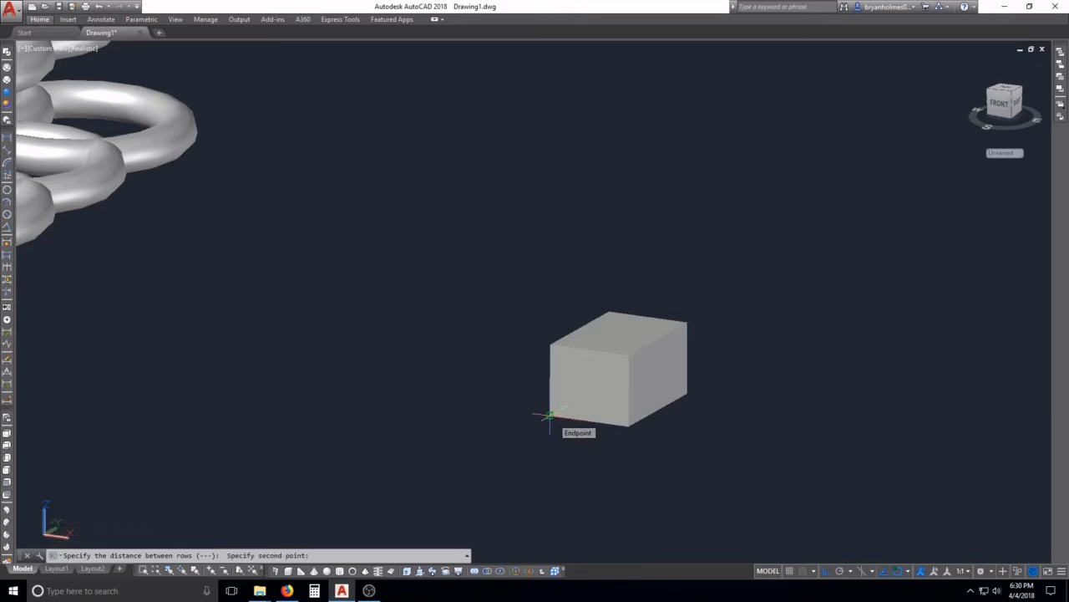
left_click(623, 443)
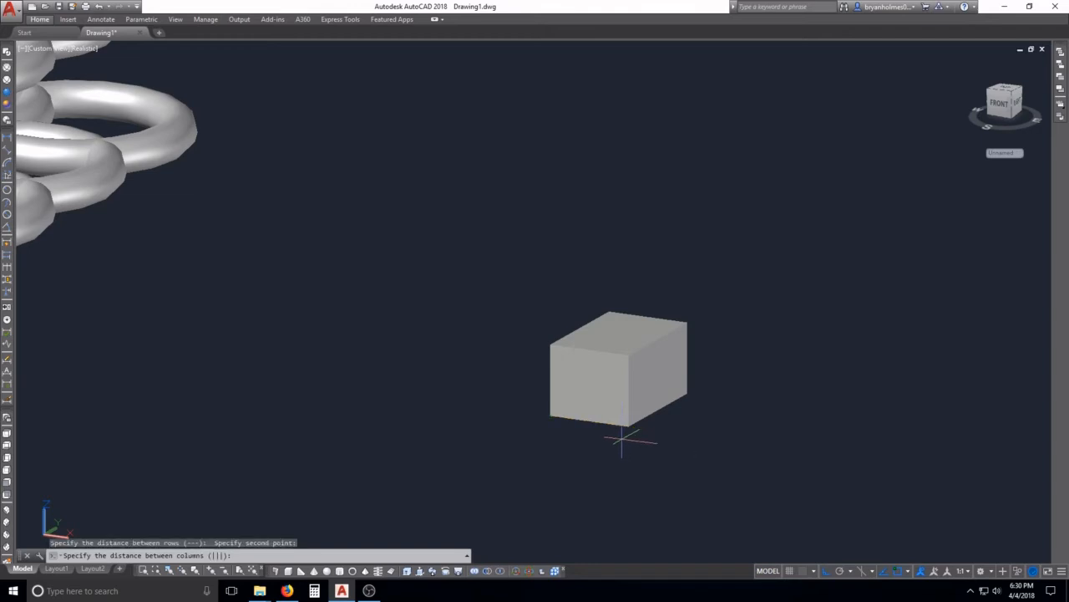
left_click(549, 415)
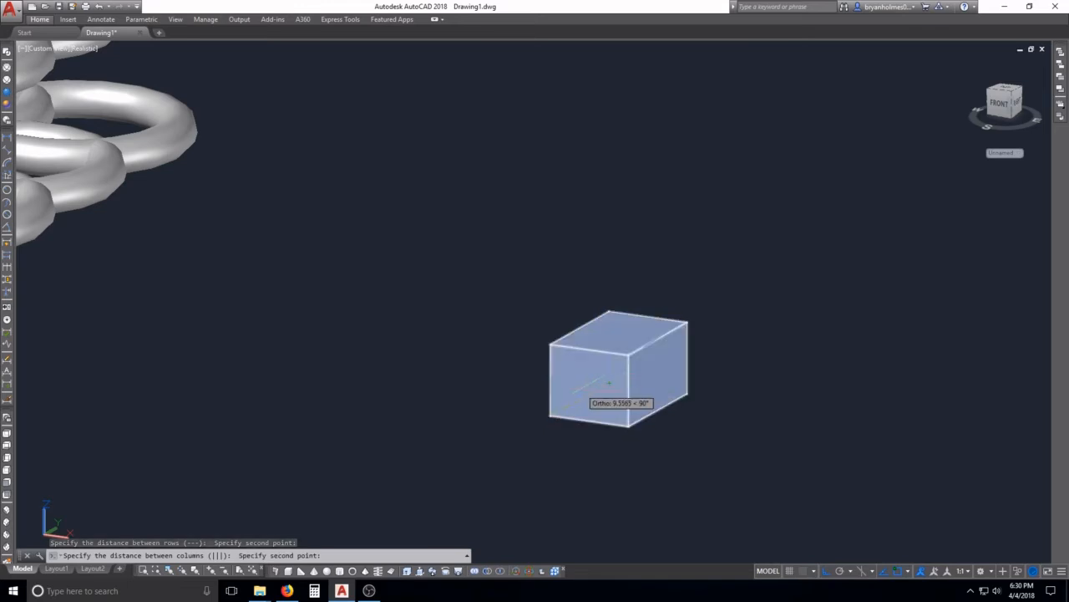
middle_click_drag(609, 383, 719, 411, "shift")
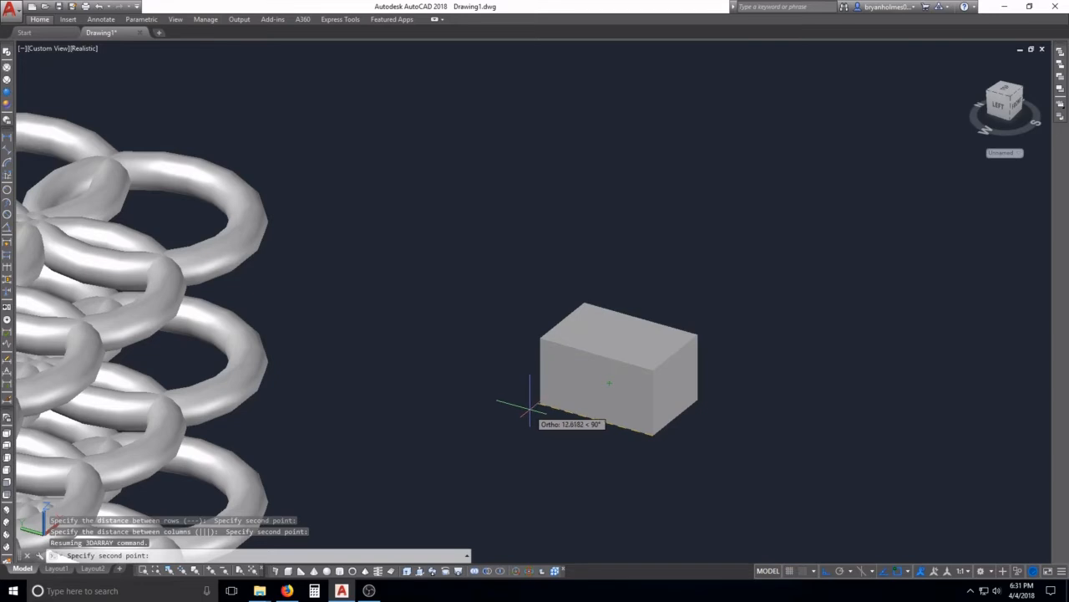
scroll(522, 403, "up", 3)
left_click(522, 403)
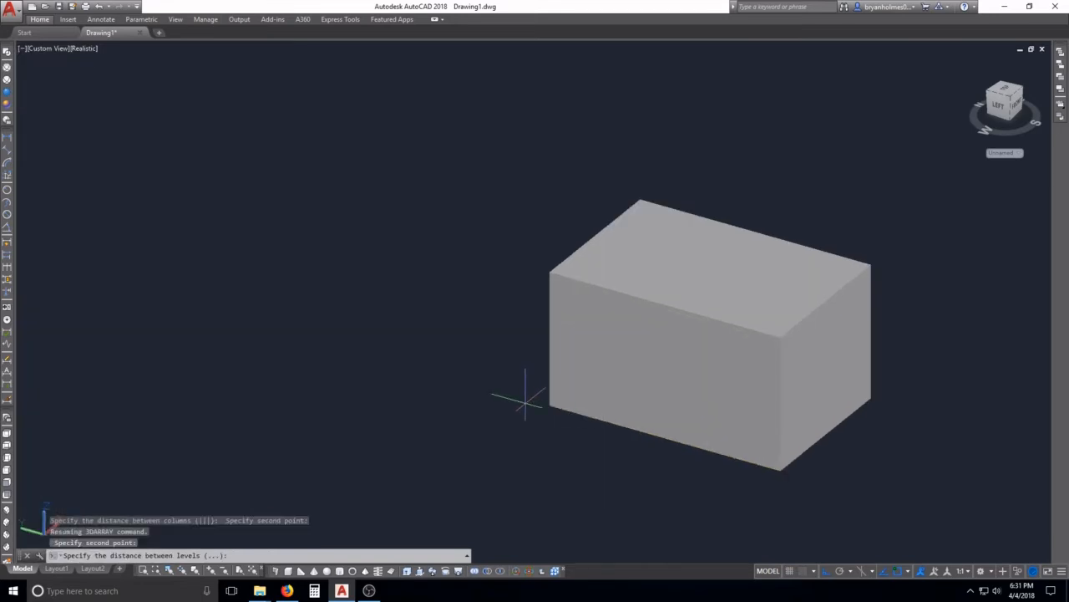
scroll(534, 401, "down", 4)
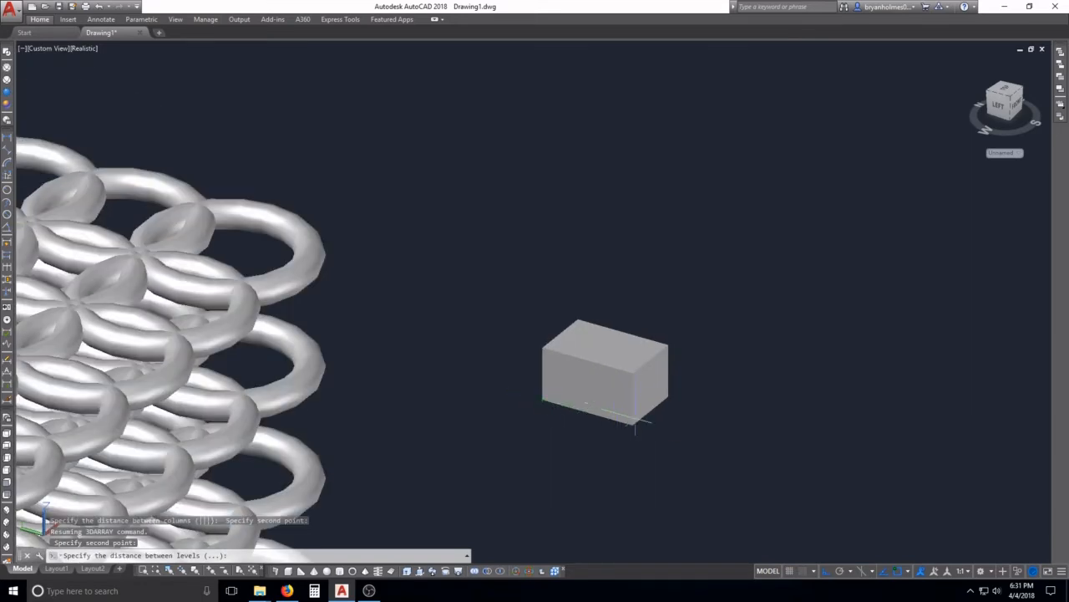
left_click(674, 391)
scroll(690, 369, "up", 4)
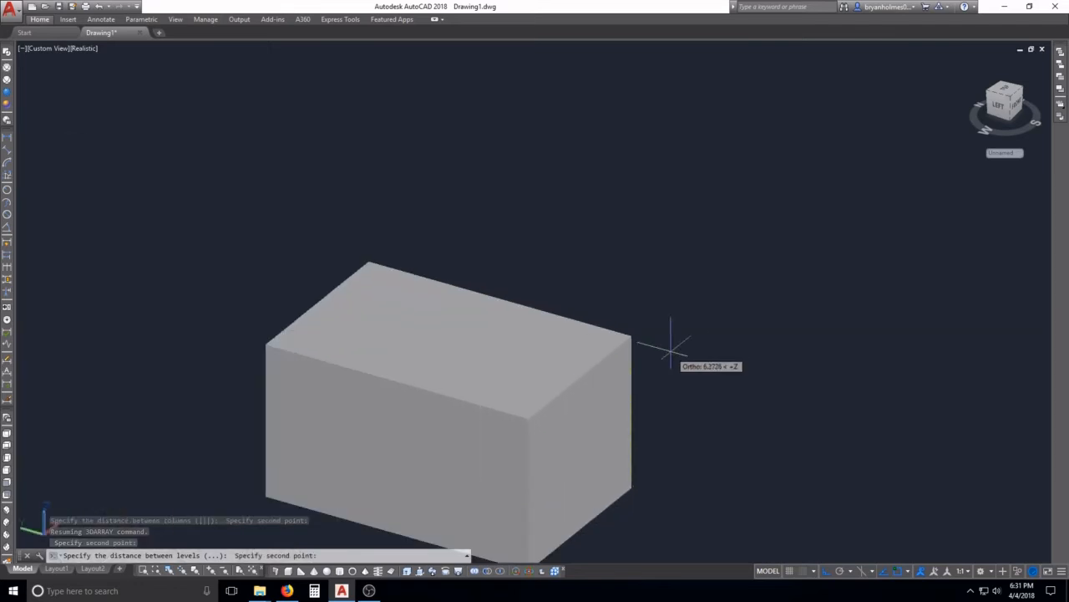
left_click(661, 304)
scroll(654, 310, "down", 5)
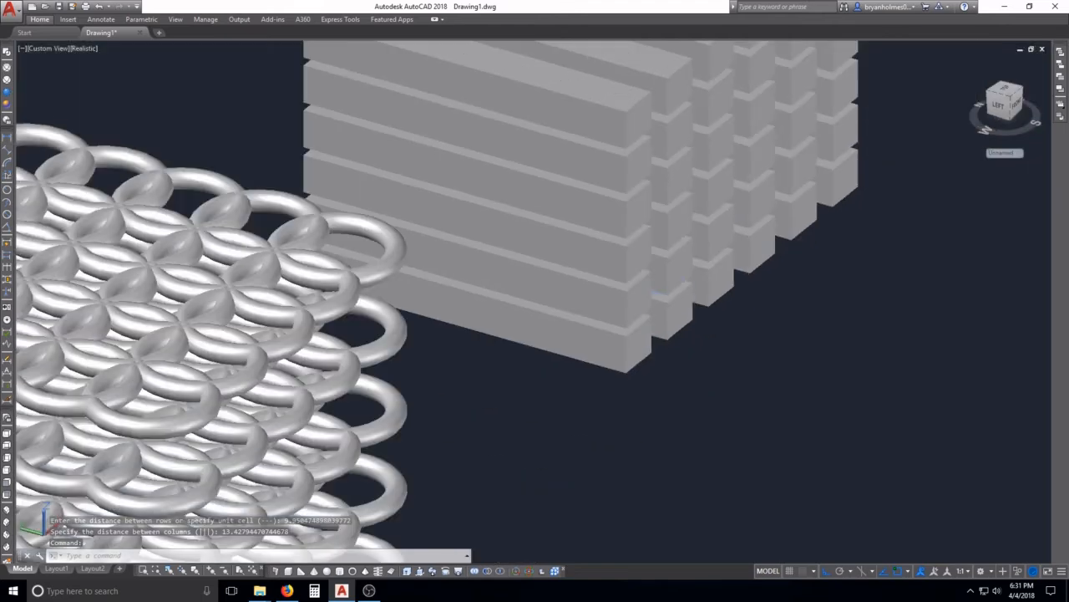
Undo the box array and the view changes so that only the single box remains.
middle_click_drag(594, 297, 567, 315, "shift")
type("u")
key("Return")
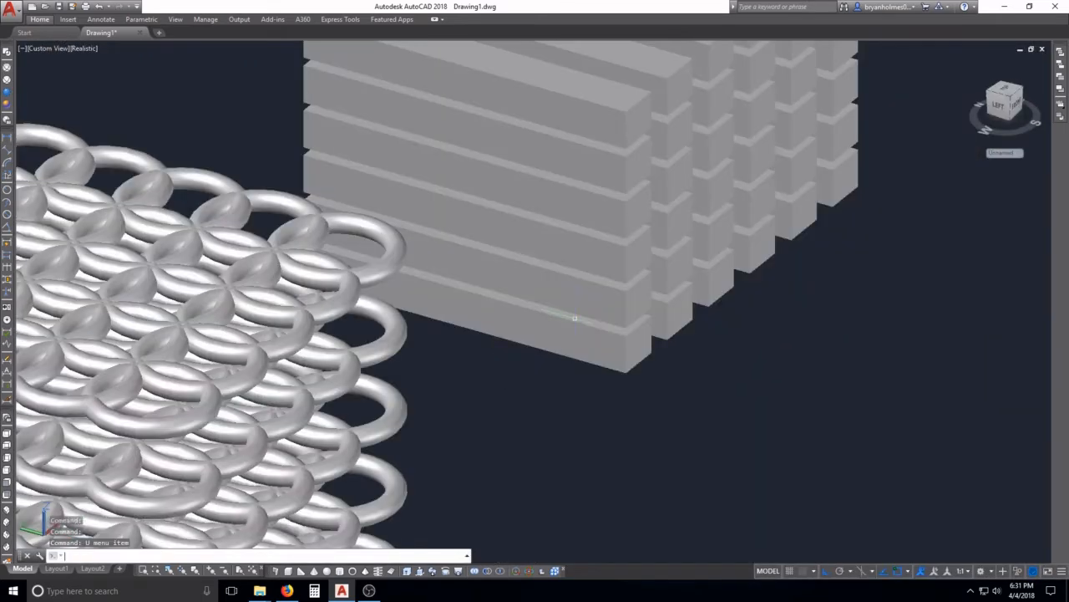
type("u")
key("Return")
type("u")
key("Return")
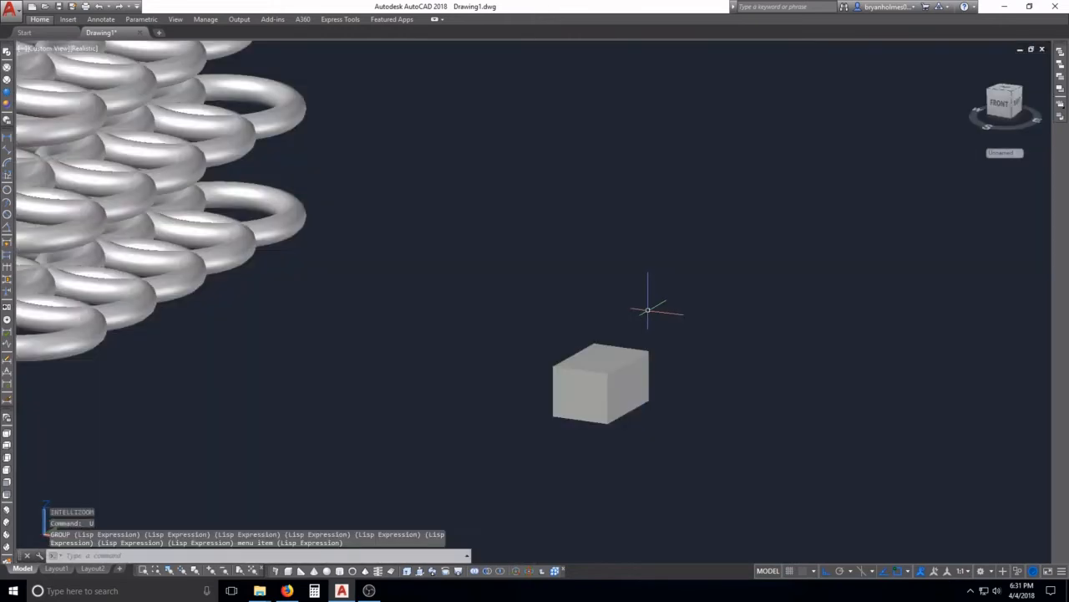
key("Escape")
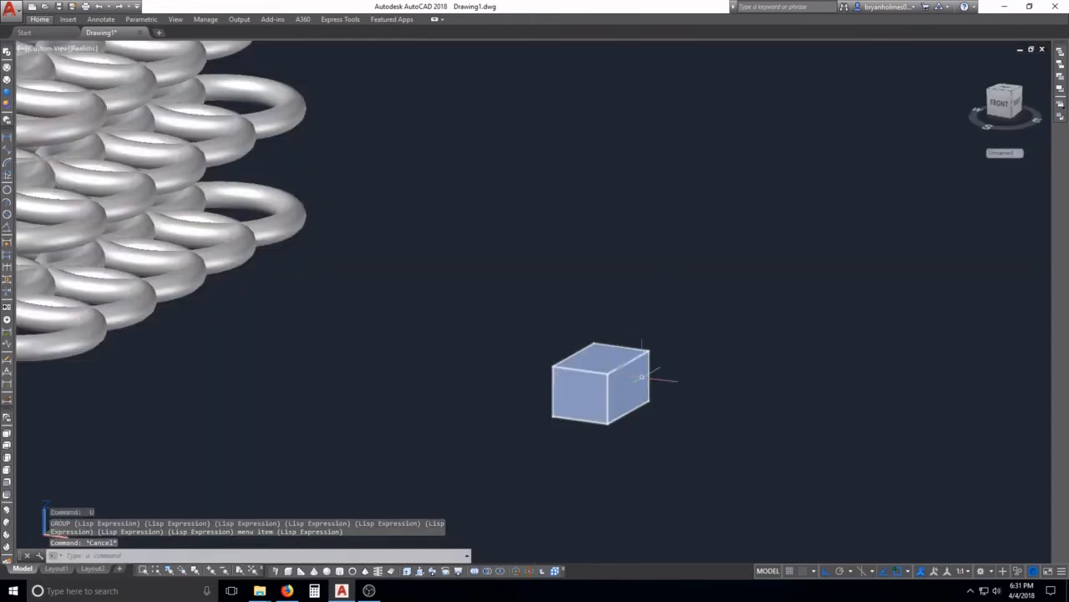
left_click(584, 400)
key("Escape")
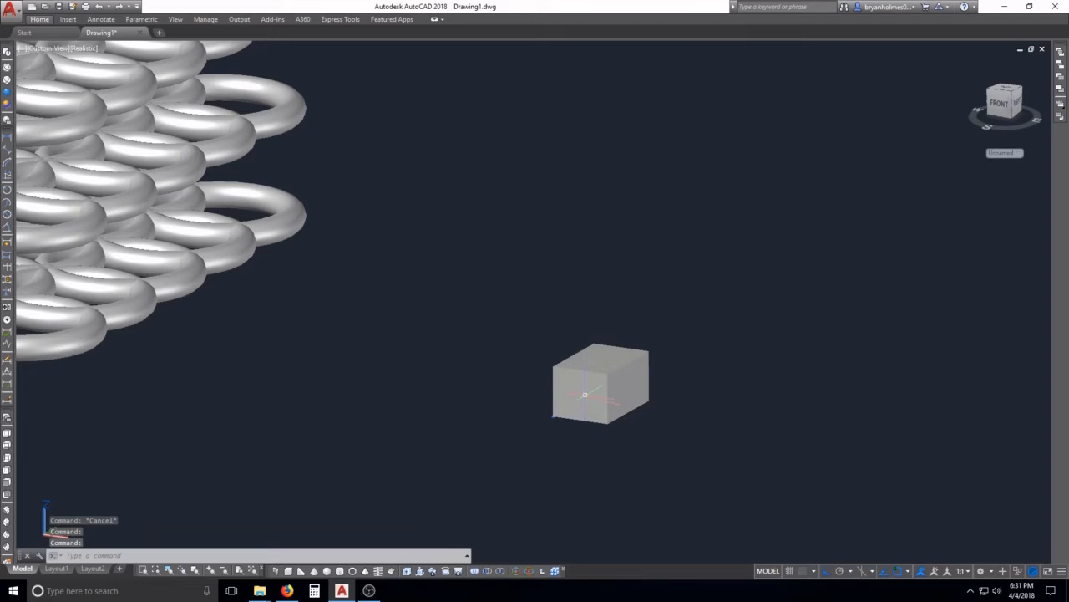
left_click(585, 394)
key("Escape")
scroll(585, 394, "up", 5)
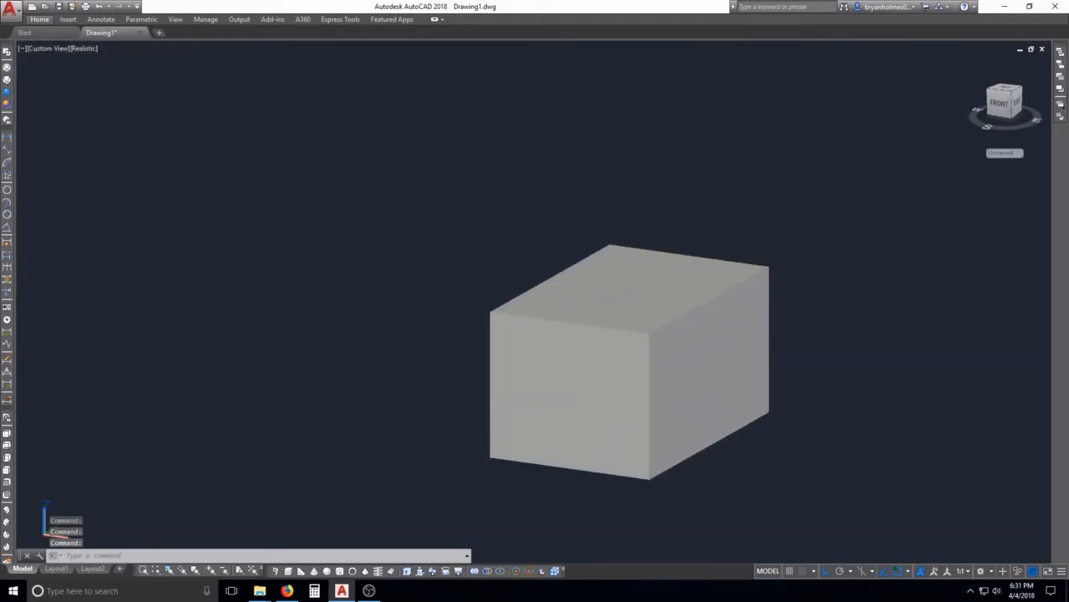
left_click(587, 391)
key("Escape")
left_click(644, 405)
key("Escape")
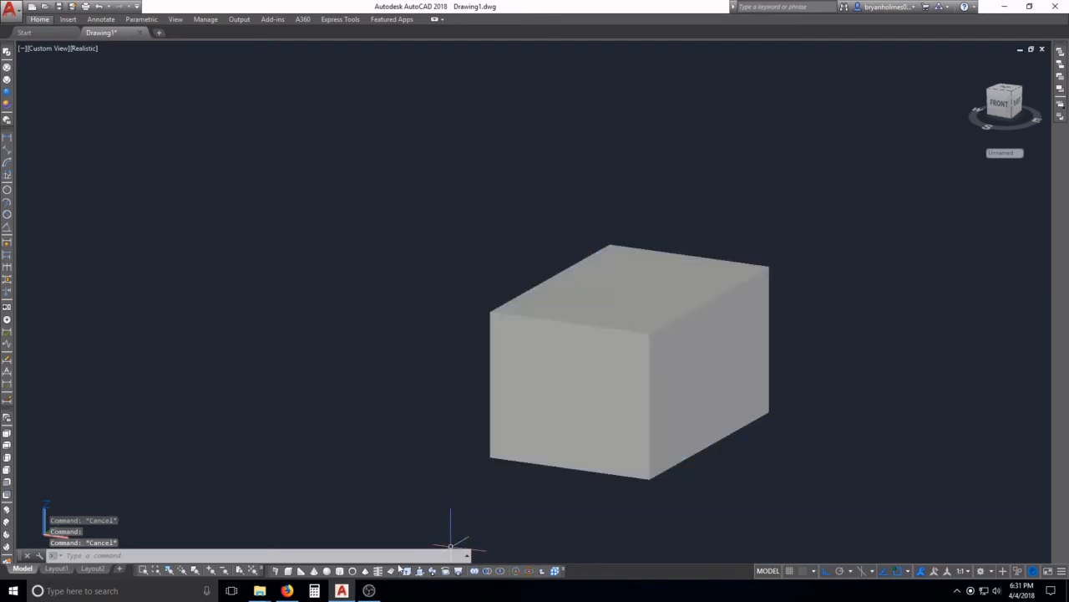
Start a rectangular 3D array of the box with 5 rows, 5 columns and 5 levels.
left_click(552, 572)
left_click(598, 439)
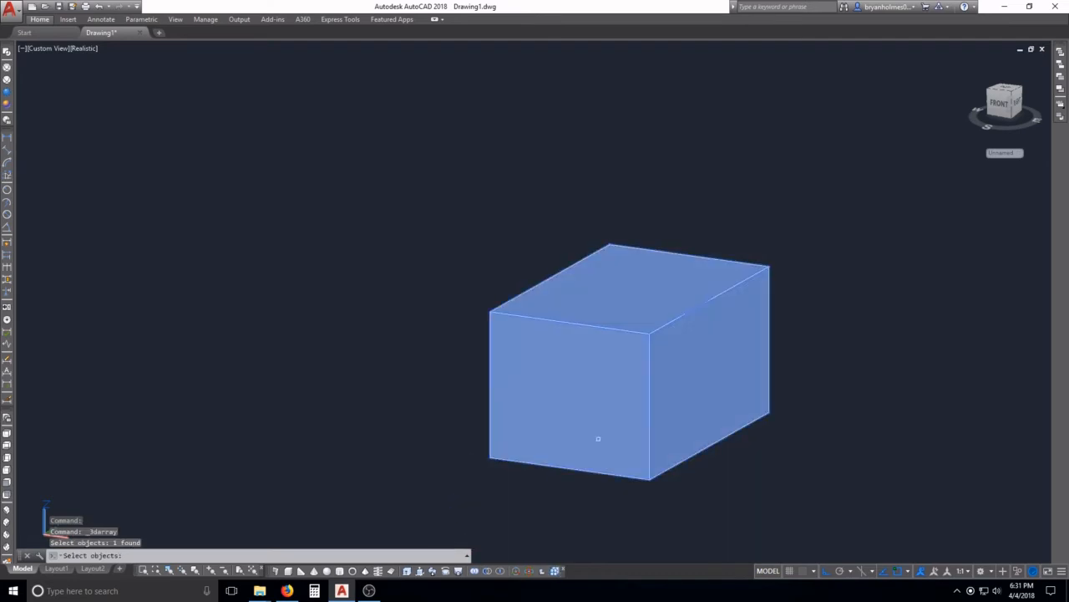
key("Return")
key("Return")
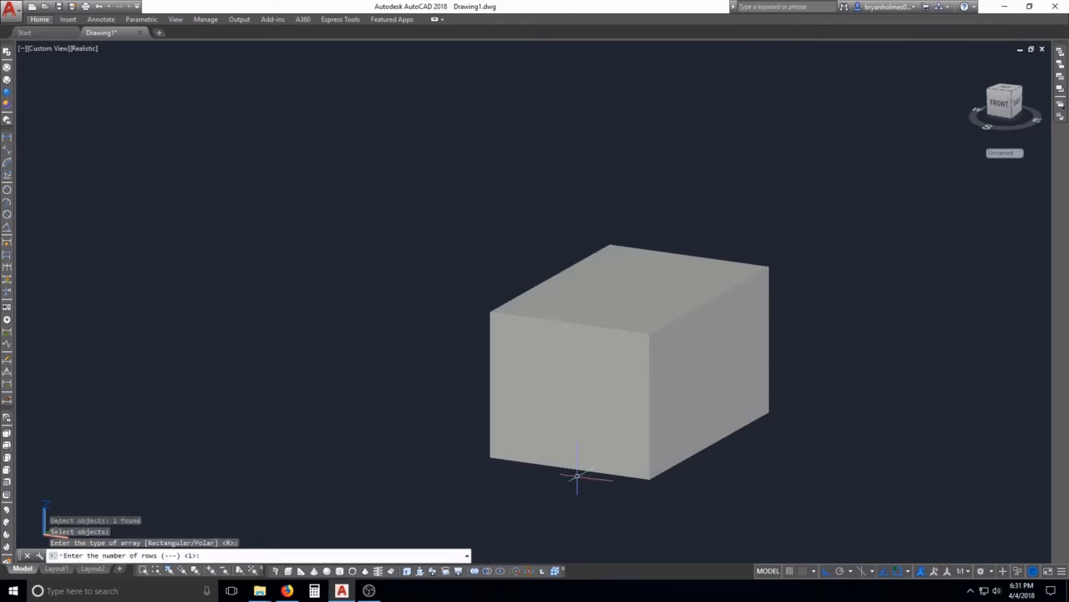
type("5")
key("Return")
type("5")
key("Return")
type("5")
key("Return")
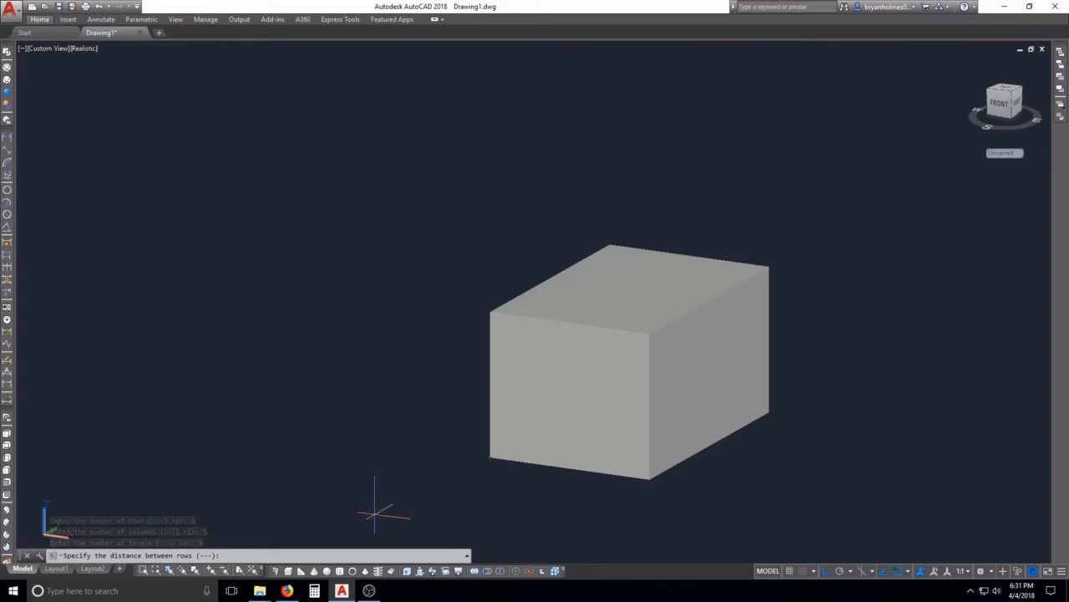
Pick point pairs around the box for distances of about 8.76 between rows, 13.17 between columns and slightly over the box's height between levels.
left_click(648, 482)
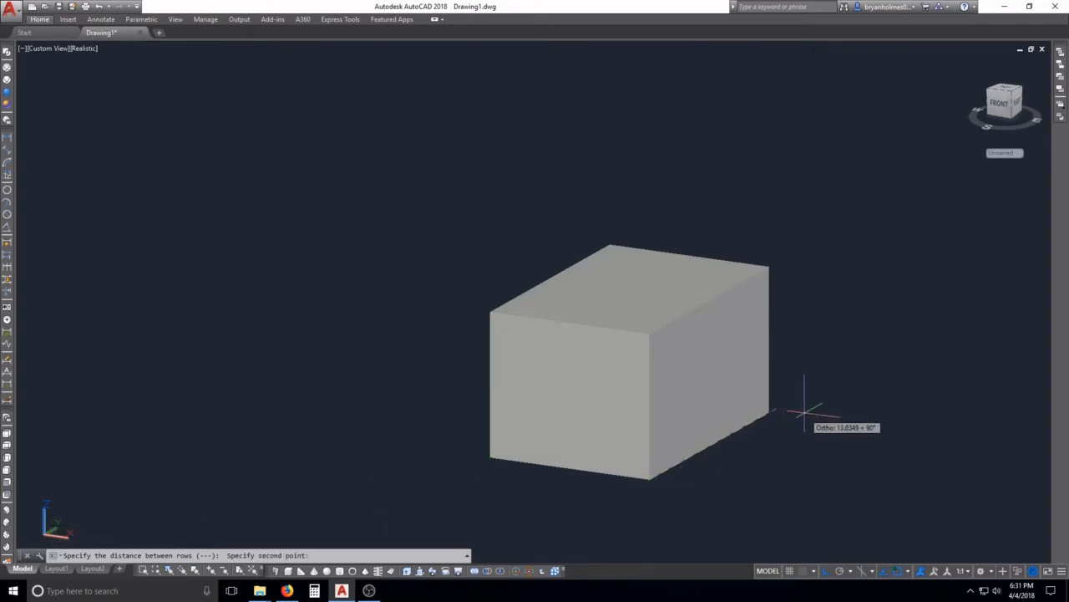
left_click(429, 483)
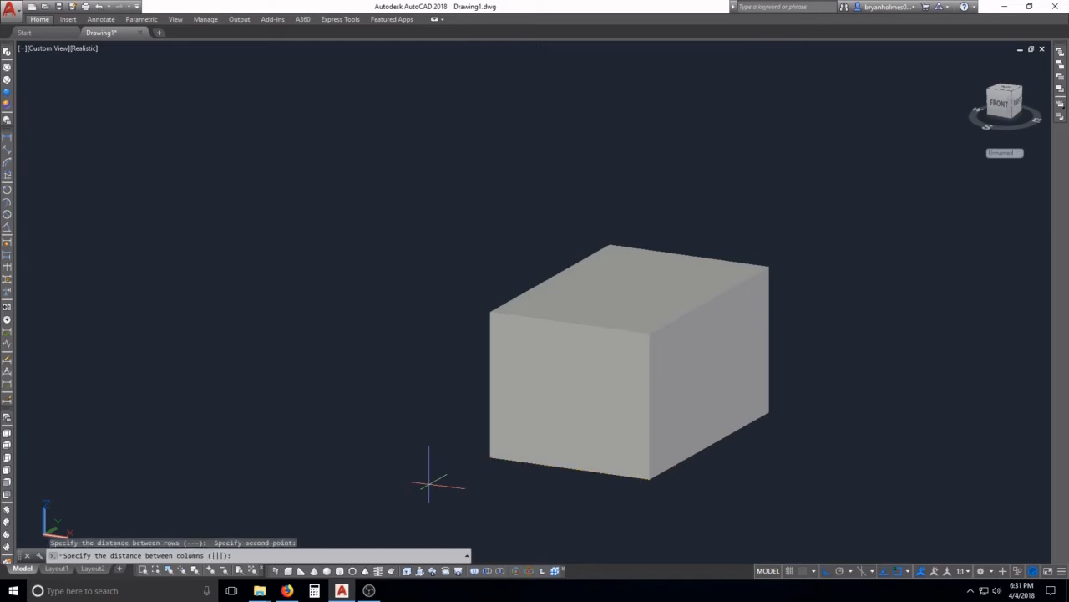
left_click(648, 479)
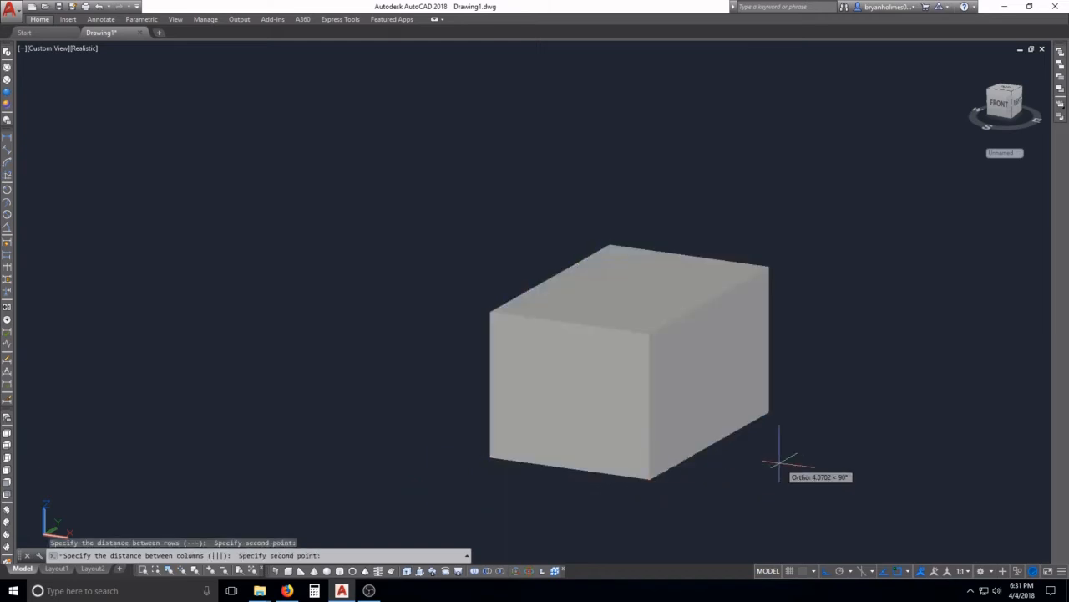
left_click(839, 417)
left_click(768, 412)
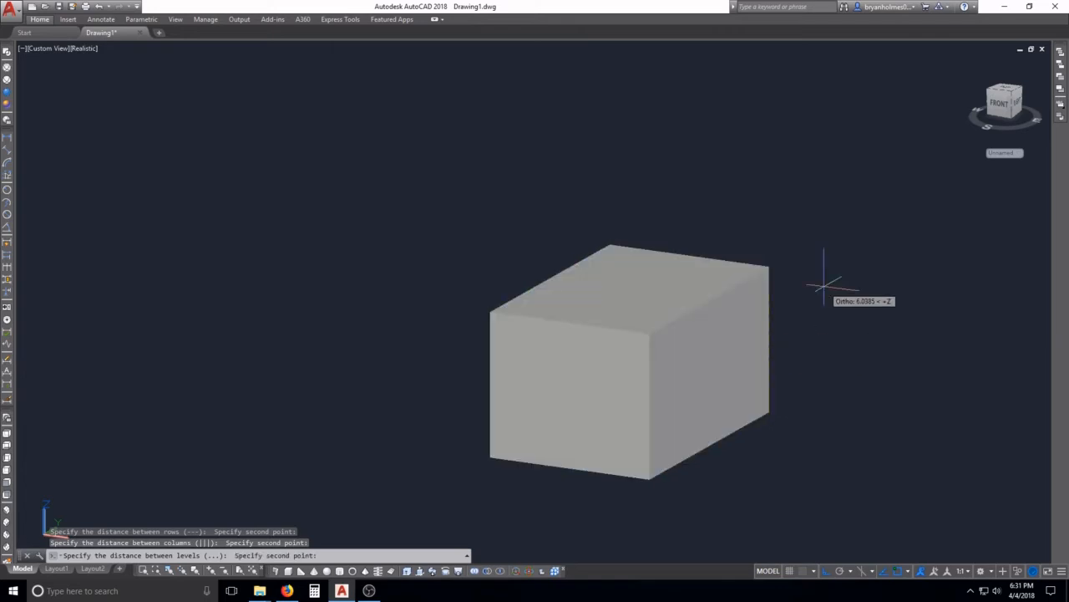
left_click(827, 255)
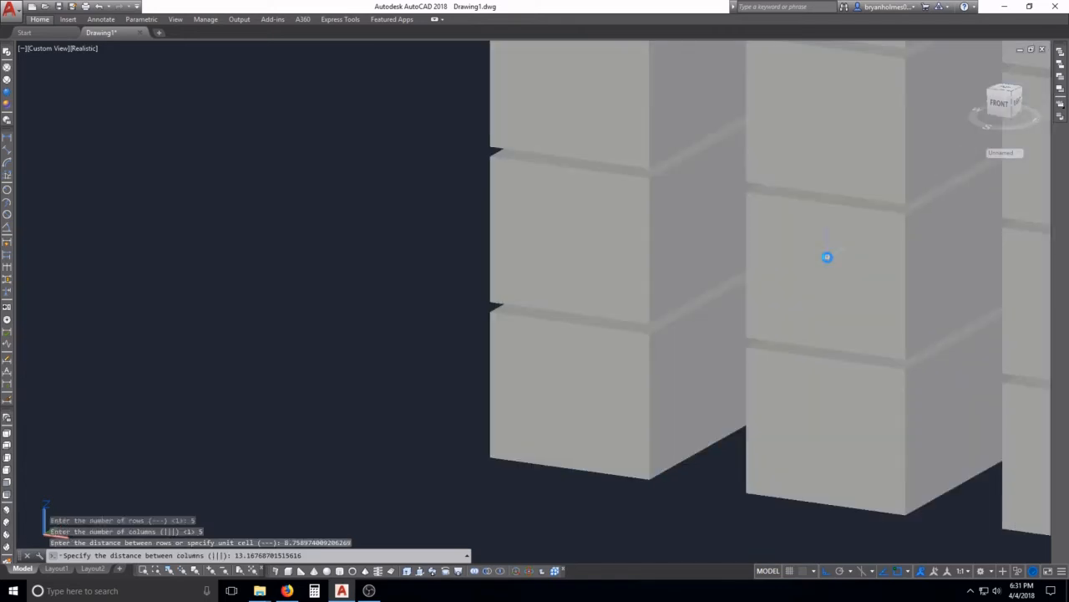
key("Return")
scroll(796, 285, "down", 5)
middle_click_drag(902, 217, 827, 266, "shift")
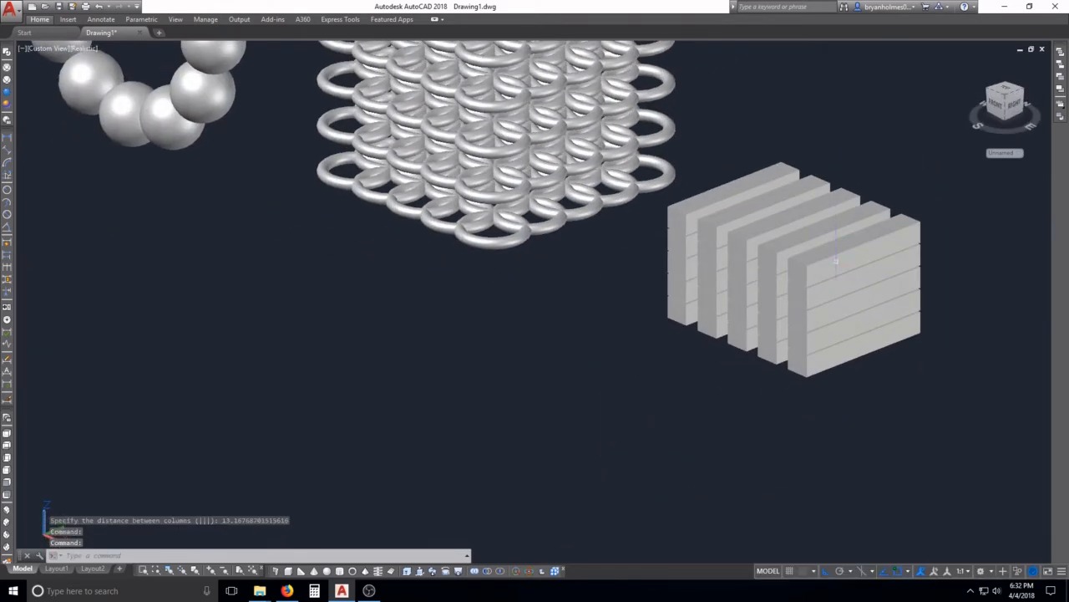
Erase the three uppermost boxes at the front corner of the box array, one at a time.
scroll(802, 251, "up", 8)
key("Escape")
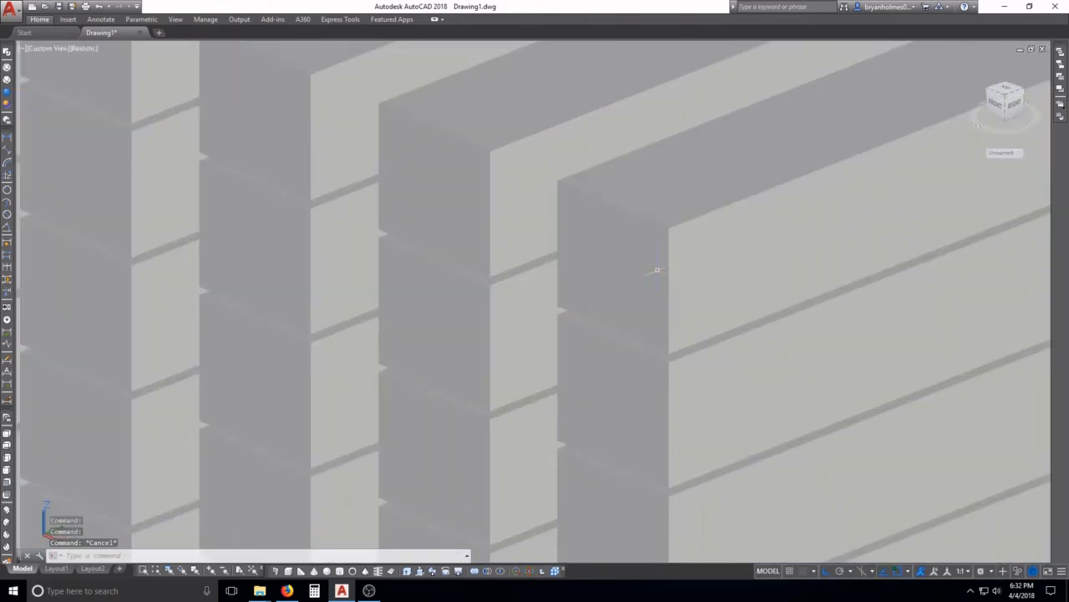
scroll(702, 252, "down", 8)
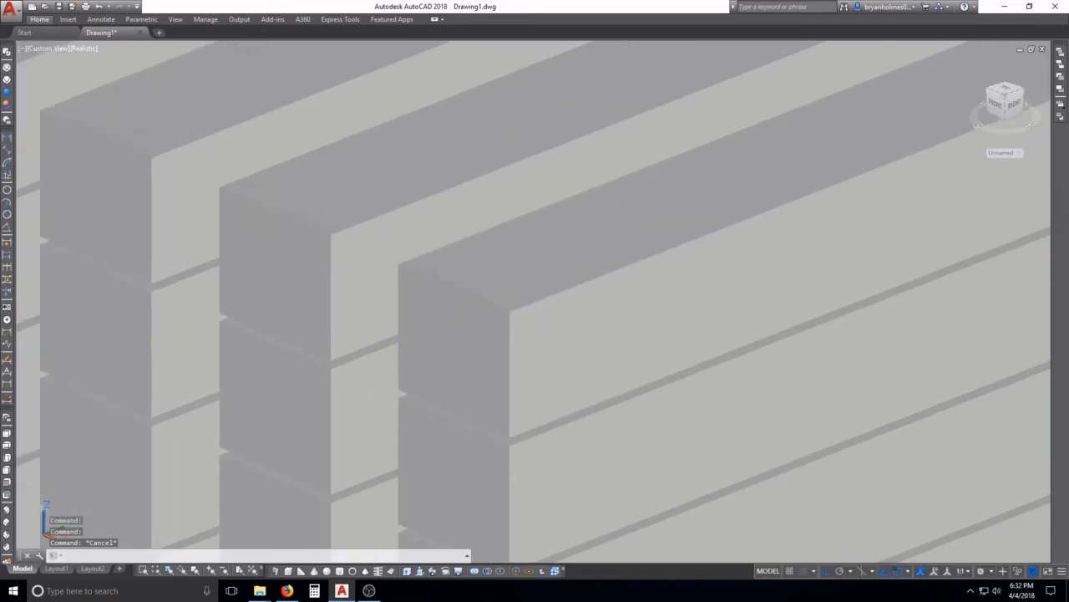
middle_click_drag(473, 353, 713, 375, "shift")
left_click_drag(713, 375, 719, 365, "shift")
left_click(528, 299)
type("e")
key("space")
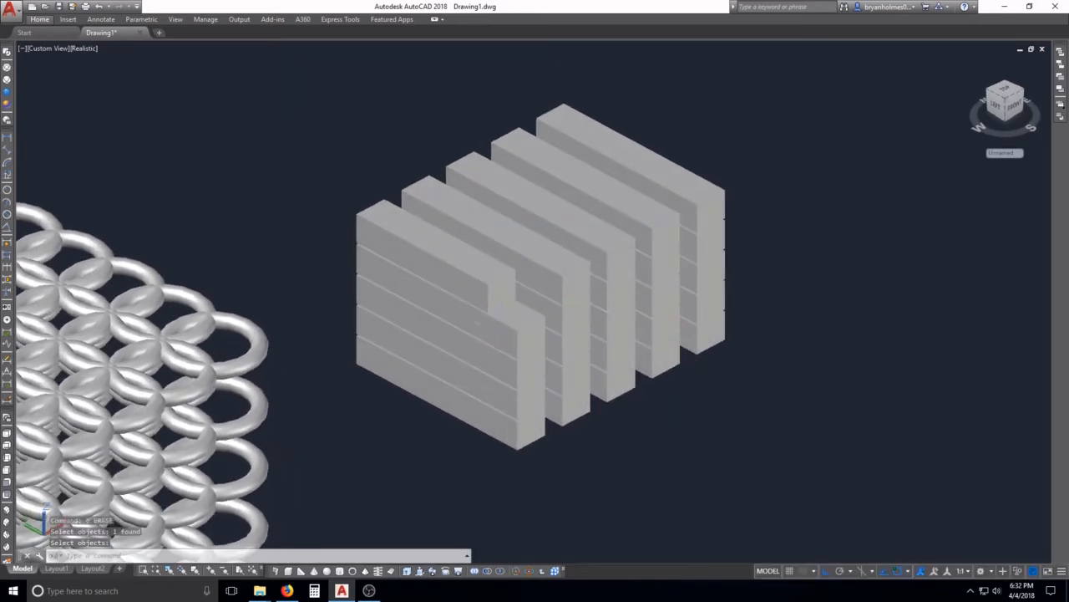
left_click(511, 329)
type("e")
key("space")
left_click(506, 355)
key("space")
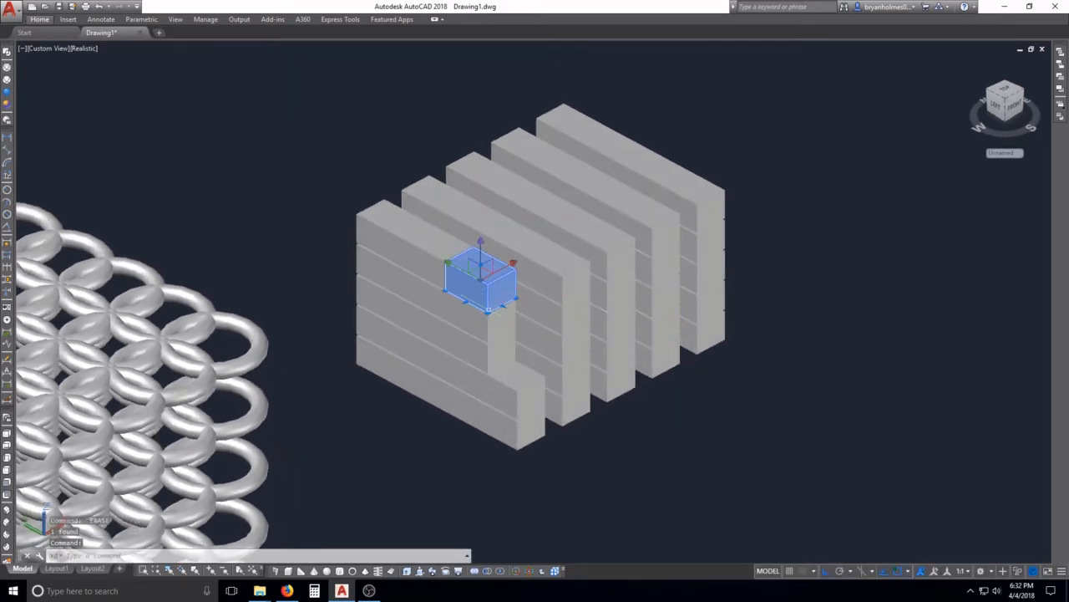
Erase the two uppermost boxes directly behind the emptied corner of the box array.
type("e")
key("space")
left_click(487, 316)
scroll(487, 316, "up", 5)
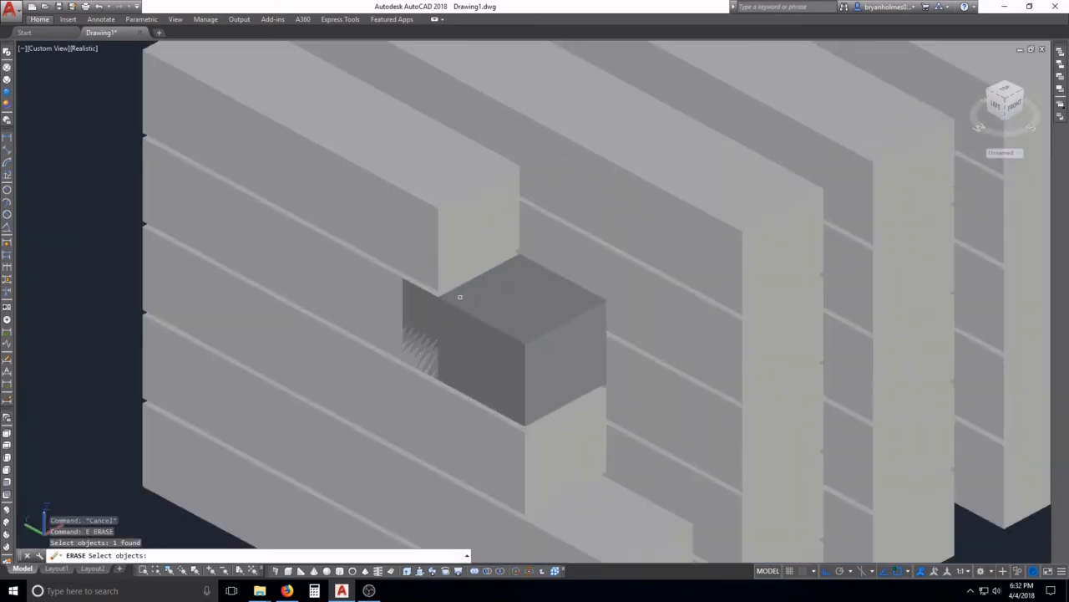
key("space")
left_click(495, 332)
scroll(501, 351, "down", 5)
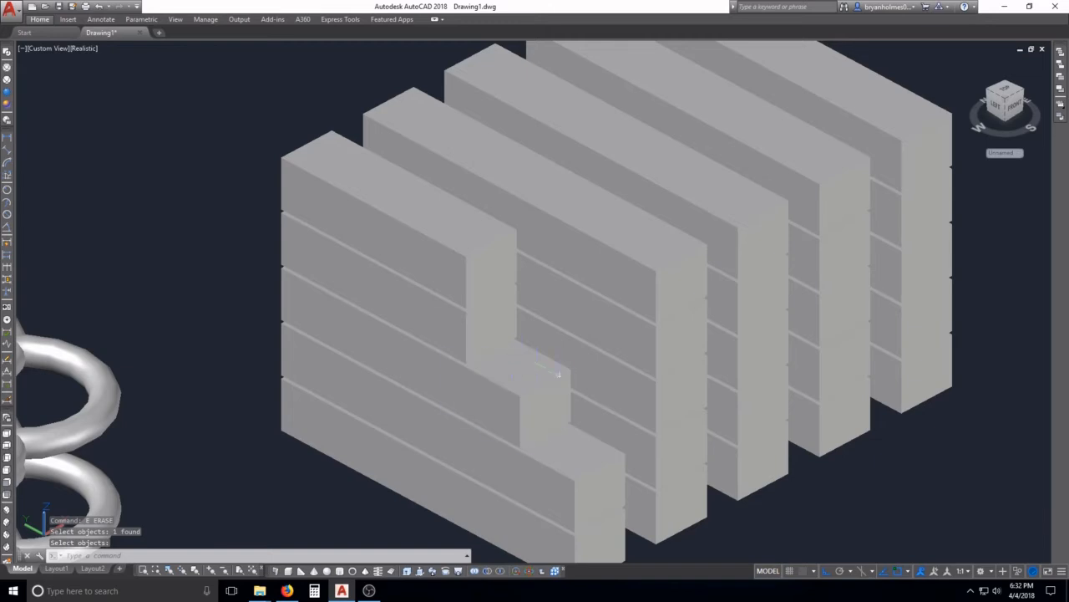
Erase boxes from the middle level of the second and third columns at the front of the array.
mouse_move(538, 391)
middle_mouse_down("shift")
mouse_move(342, 375)
mouse_move(356, 392)
mouse_move(488, 398)
middle_mouse_up("shift")
scroll(487, 399, "down", 5)
key("Escape")
scroll(518, 401, "up", 2)
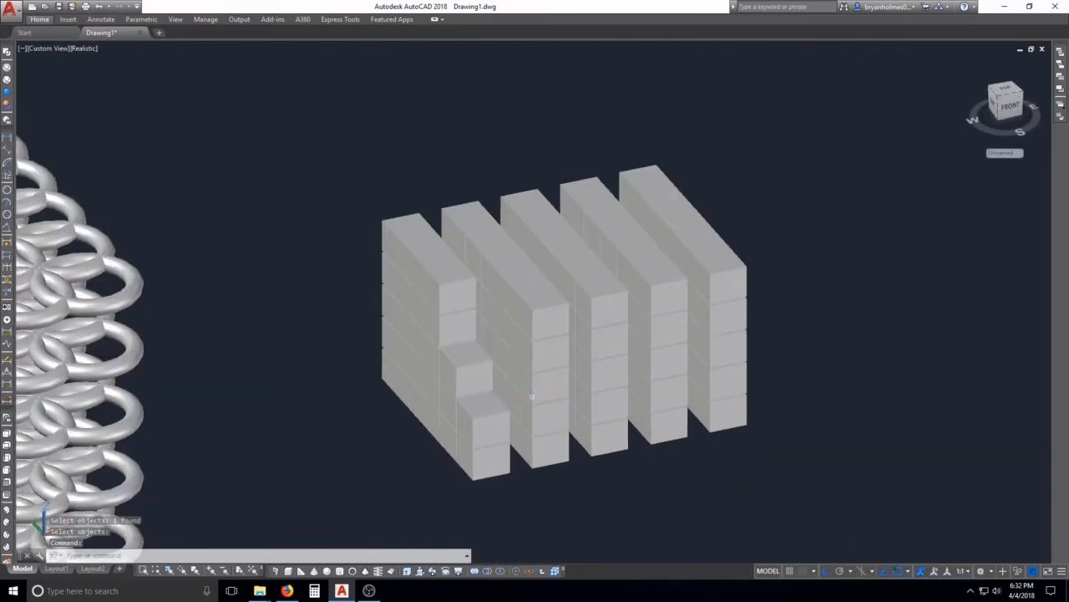
type("e")
key("Return")
left_click(573, 378)
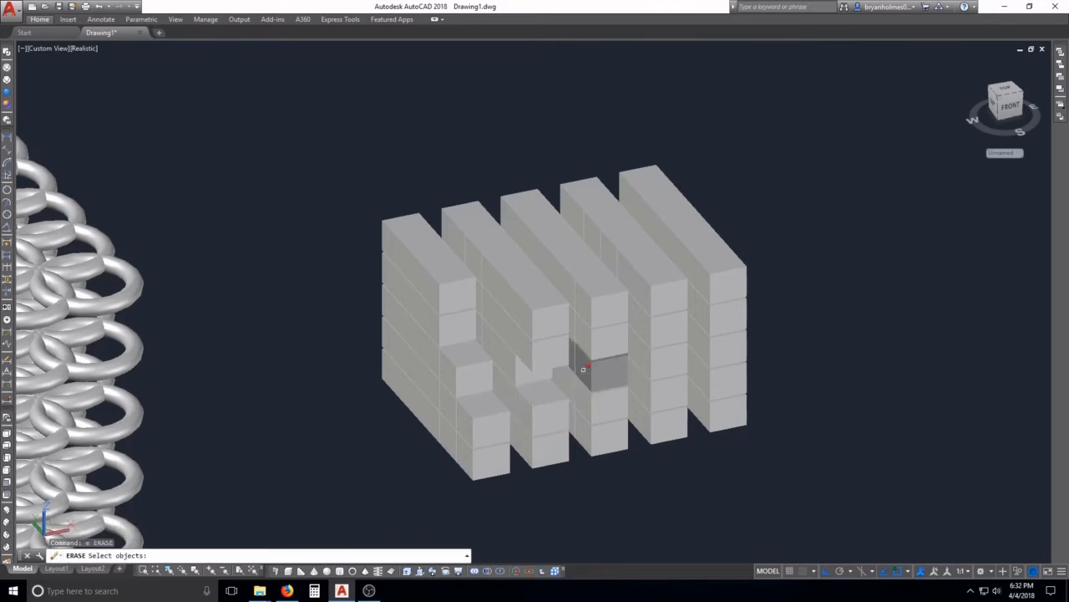
scroll(573, 382, "up", 6)
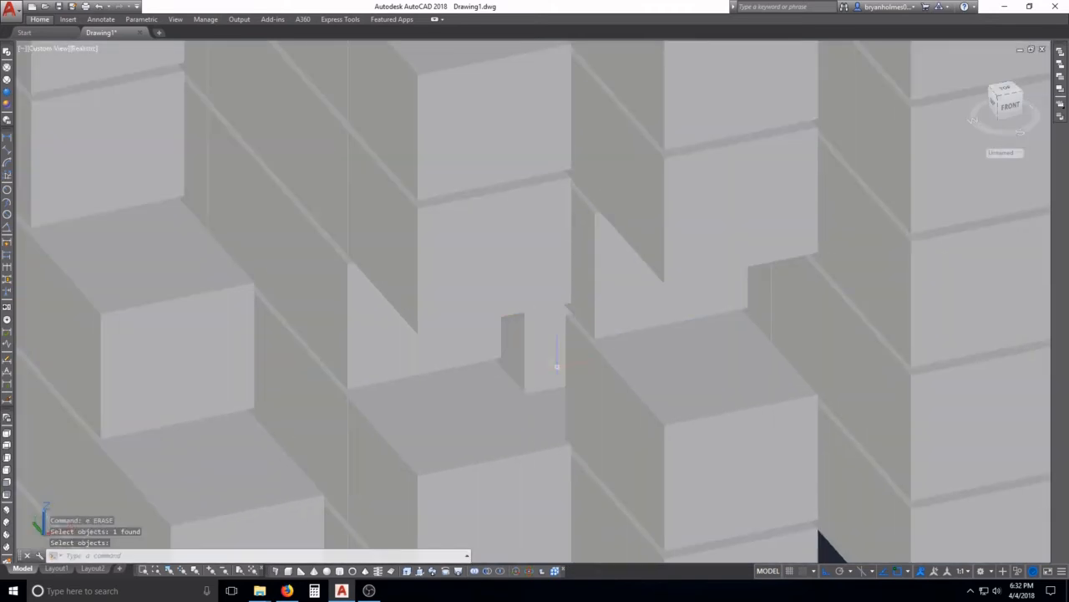
scroll(574, 373, "down", 5)
middle_click_drag(574, 374, 553, 389, "shift")
scroll(553, 390, "down", 5)
key("Escape")
key("Escape")
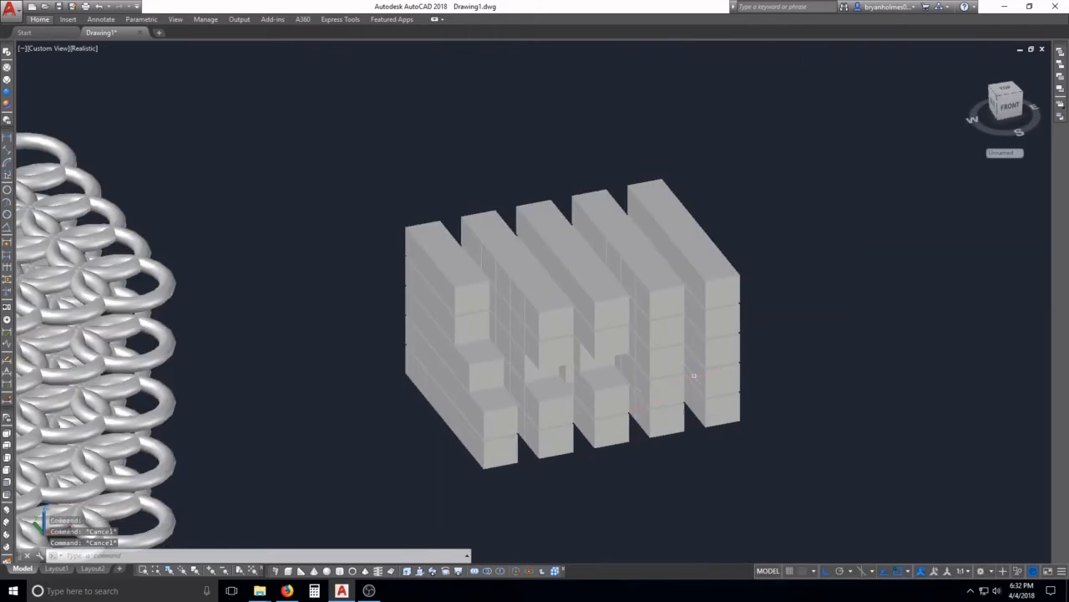
key("Escape")
Combine all remaining boxes of the array into one solid with Union.
type("un")
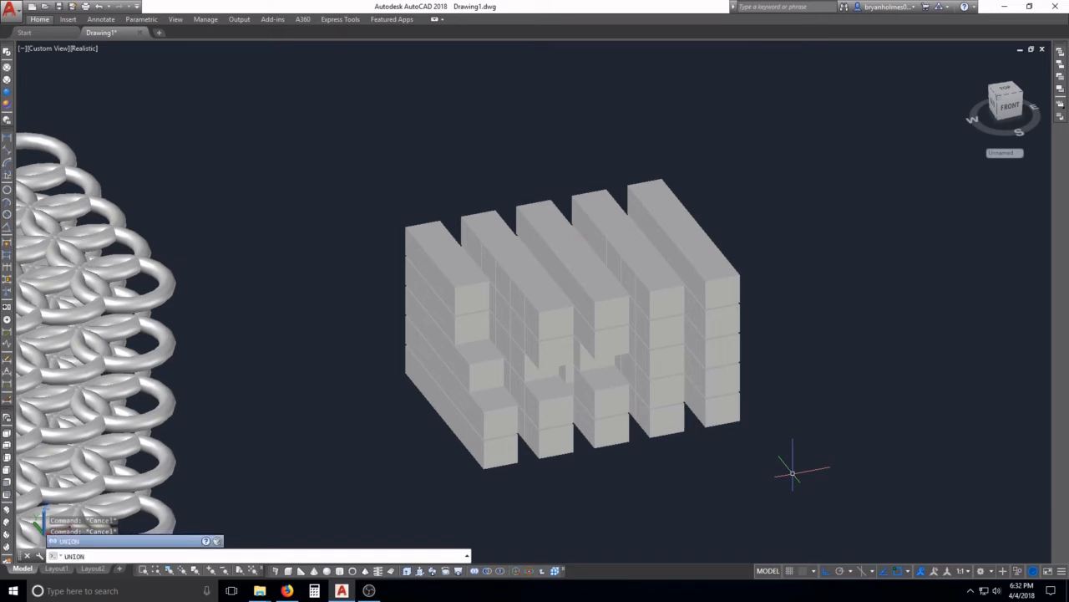
key("Return")
left_click(821, 486)
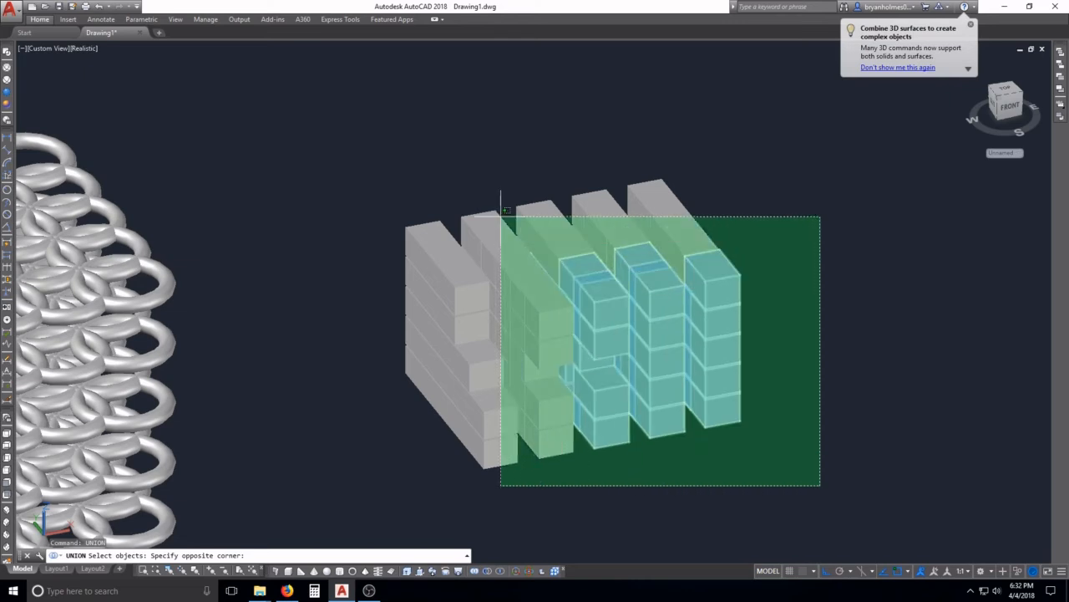
left_click(405, 164)
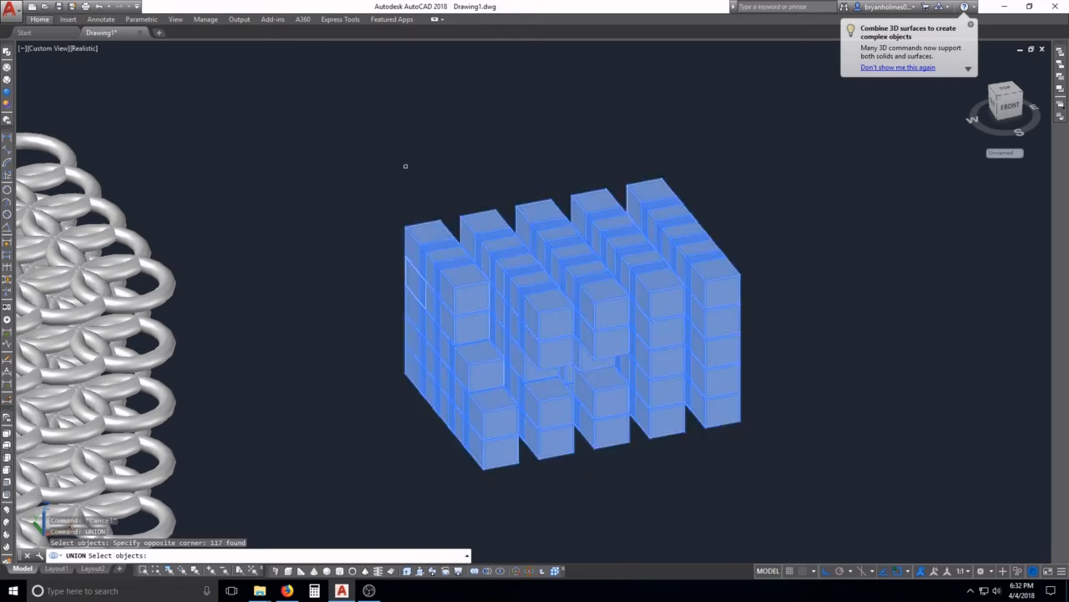
key("Return")
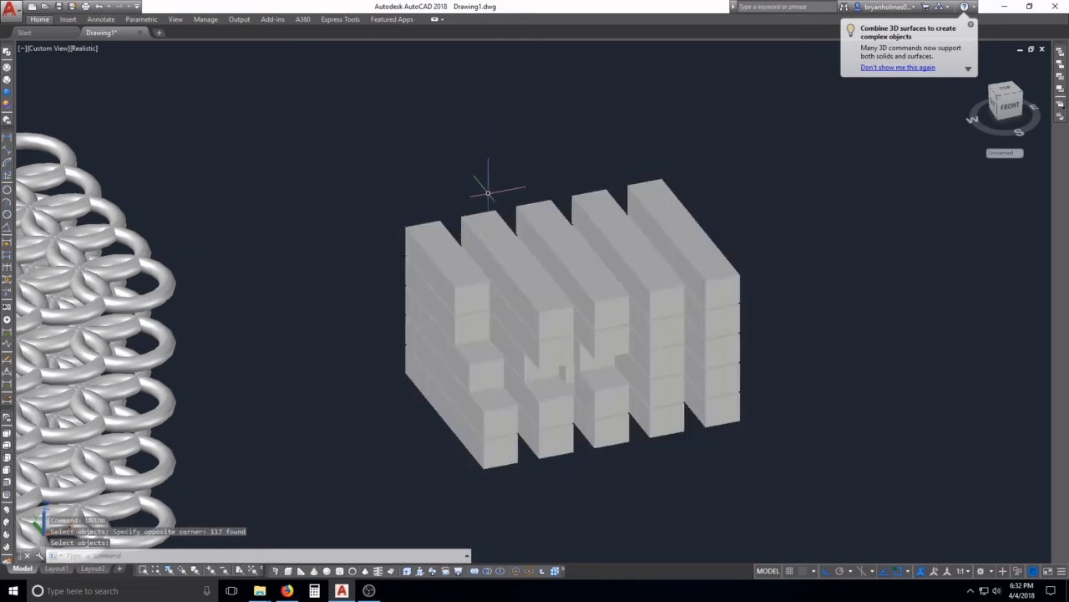
Select the united box solid and examine from several angles whether it behaves as a single object.
left_click(457, 238)
scroll(569, 349, "up", 2)
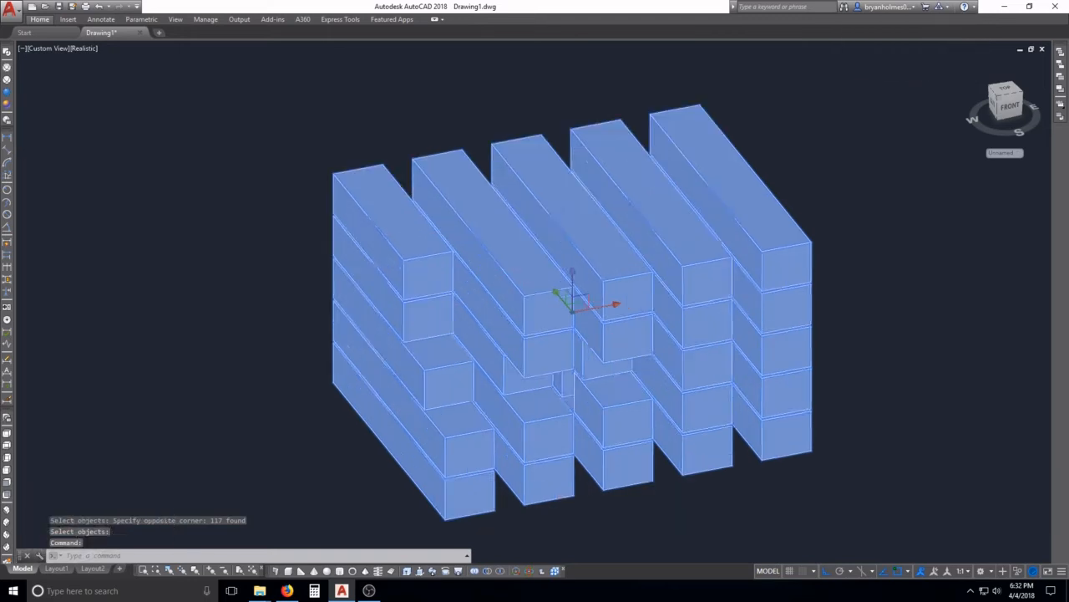
middle_click_drag(568, 349, 604, 372, "shift")
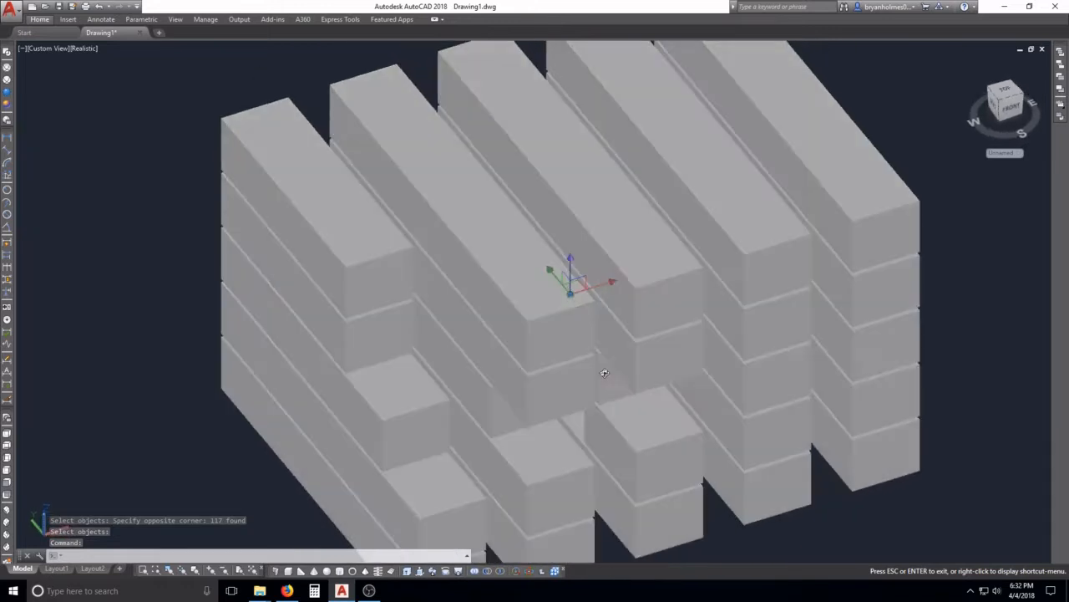
middle_click_drag(608, 244, 570, 361, "shift")
scroll(570, 361, "down", 2)
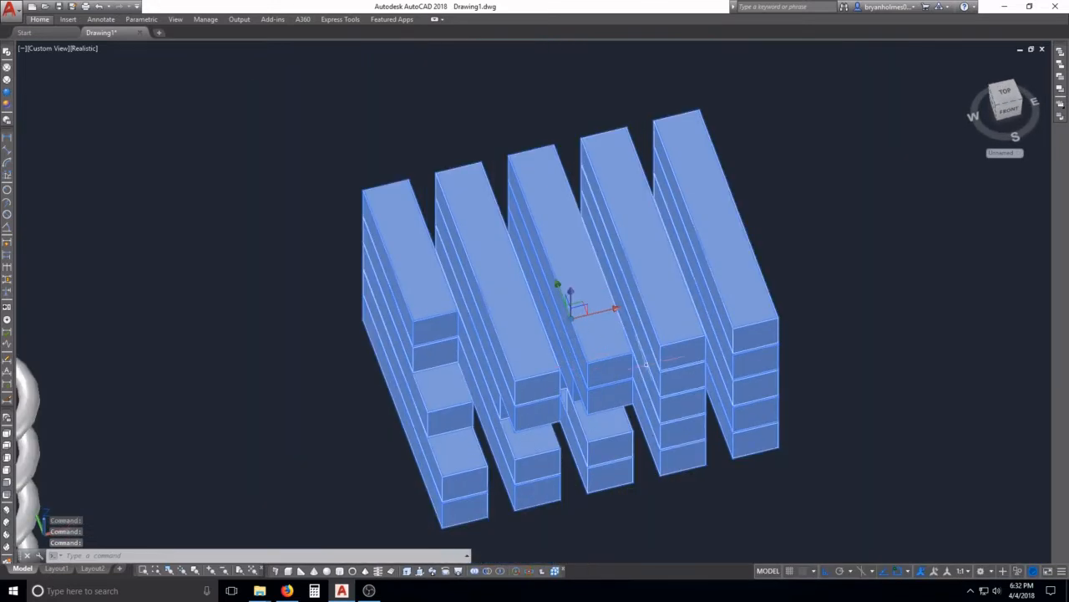
scroll(685, 355, "up", 3)
key("Escape")
scroll(752, 363, "down", 4)
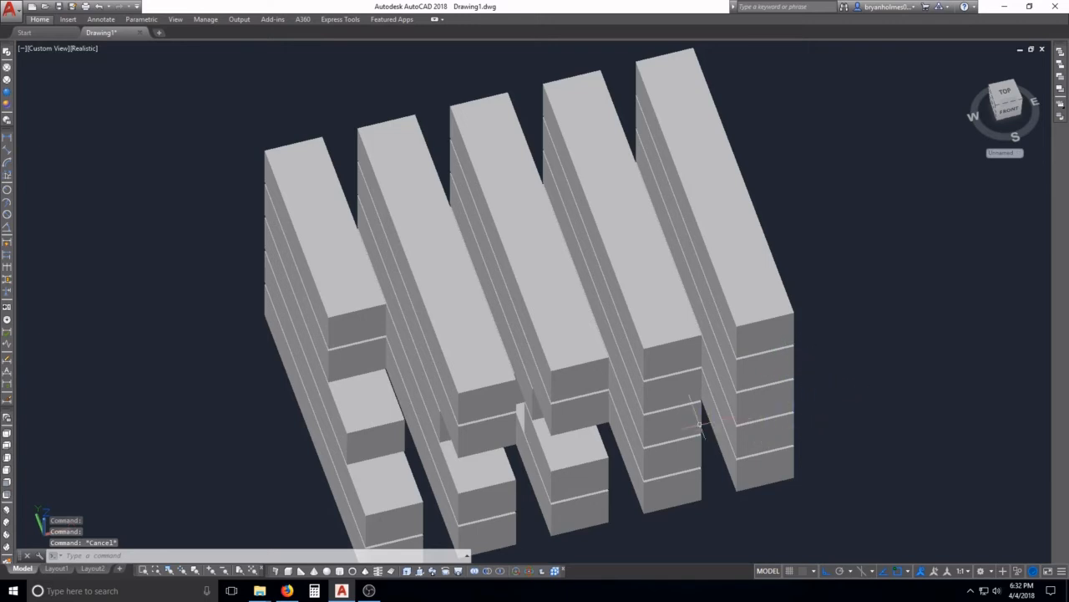
middle_click_drag(676, 426, 589, 267, "shift")
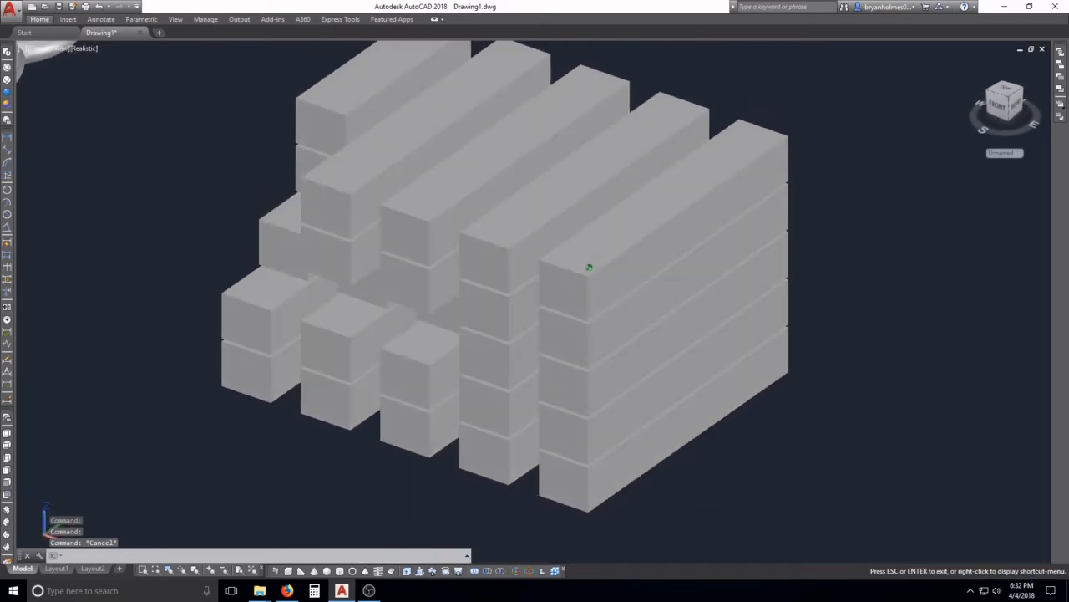
left_click(752, 202)
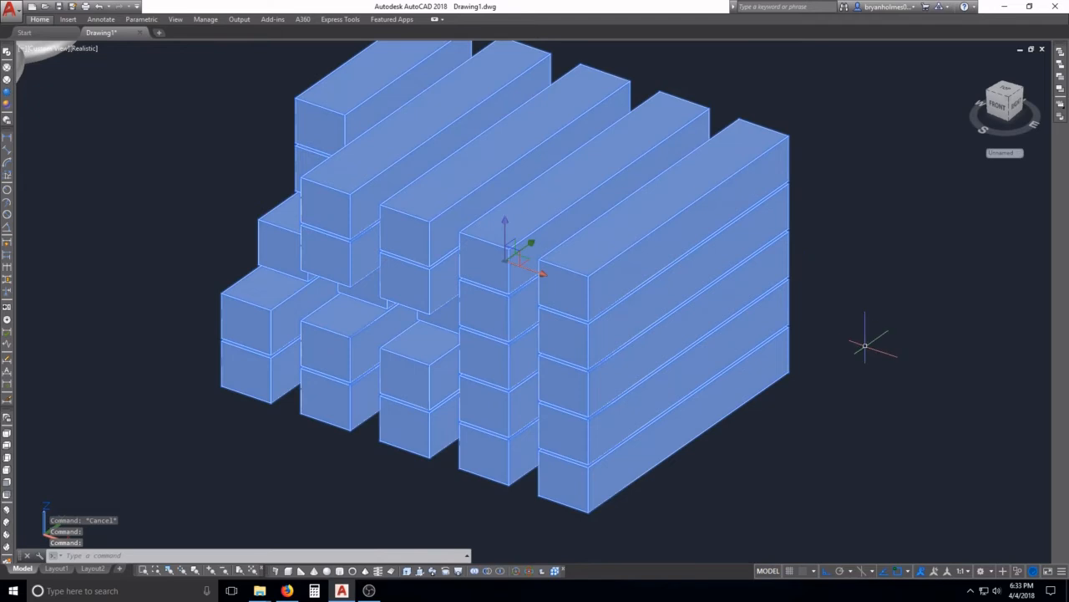
key("Escape")
Erase the entire united box solid.
middle_click_drag(530, 262, 743, 254, "shift")
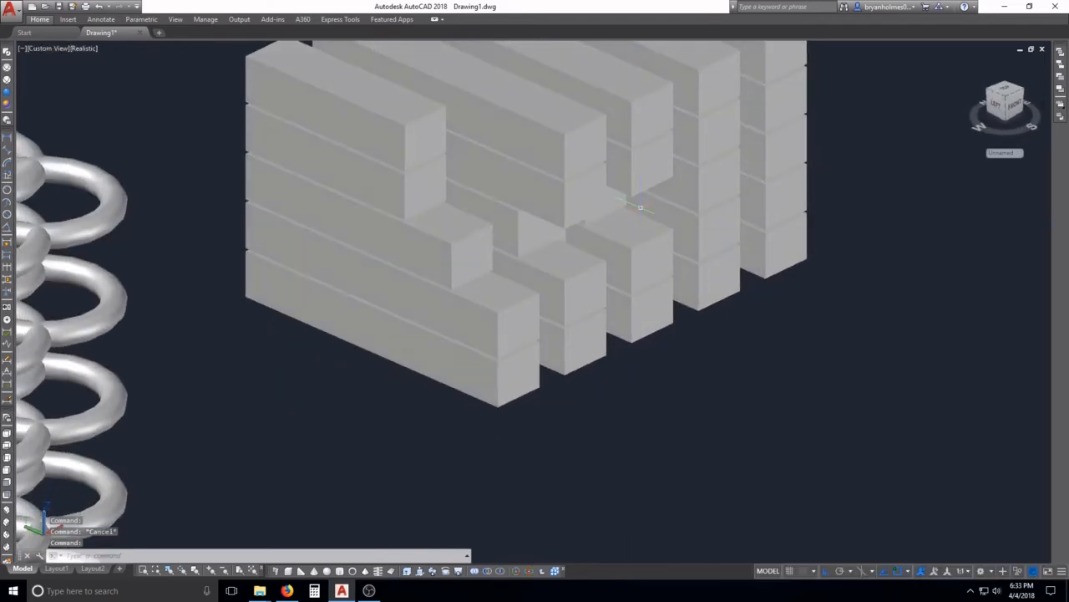
scroll(594, 232, "down", 2)
middle_click_drag(576, 230, 570, 292)
type("e")
key("Return")
left_click(707, 372)
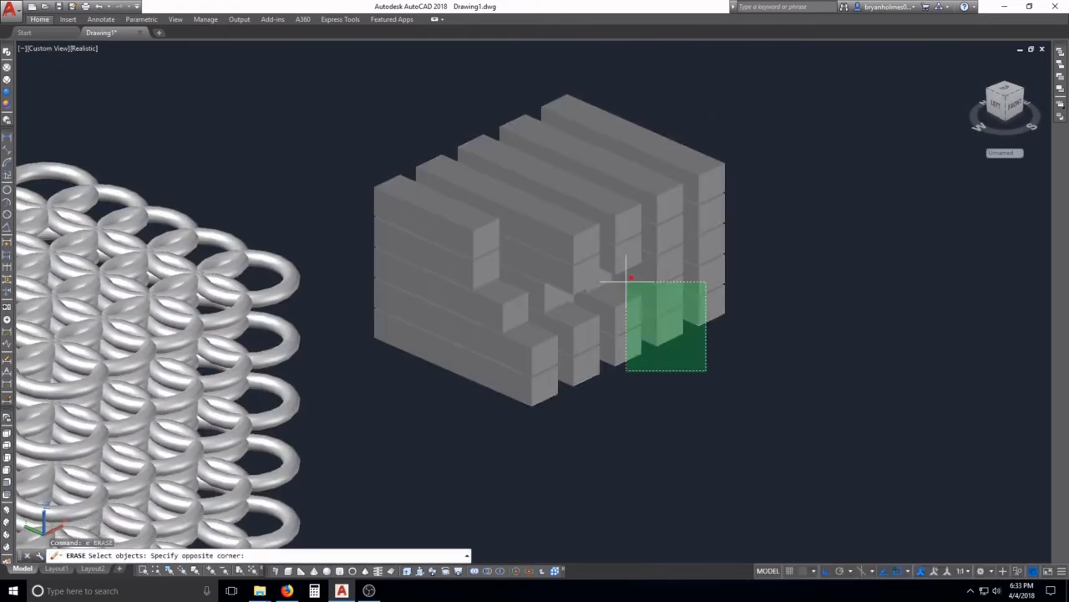
left_click(608, 279)
key("Return")
Select several rings along the corner of the torus array to check whether they are separate objects, and clear the selection.
middle_click_drag(387, 355, 682, 320)
key("Escape")
left_click(579, 303)
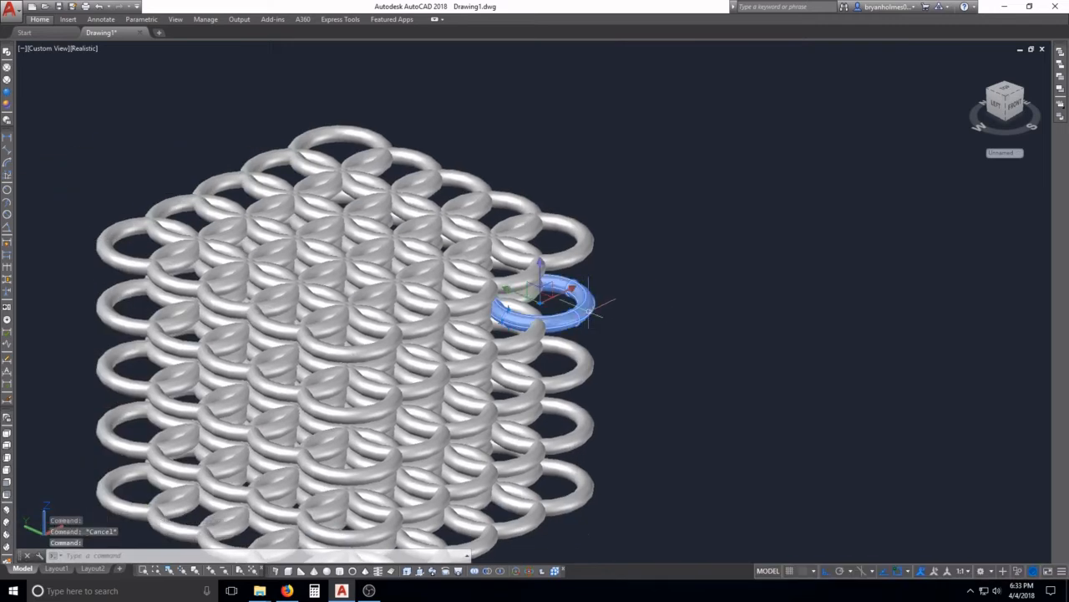
left_click(580, 371)
left_click(578, 422)
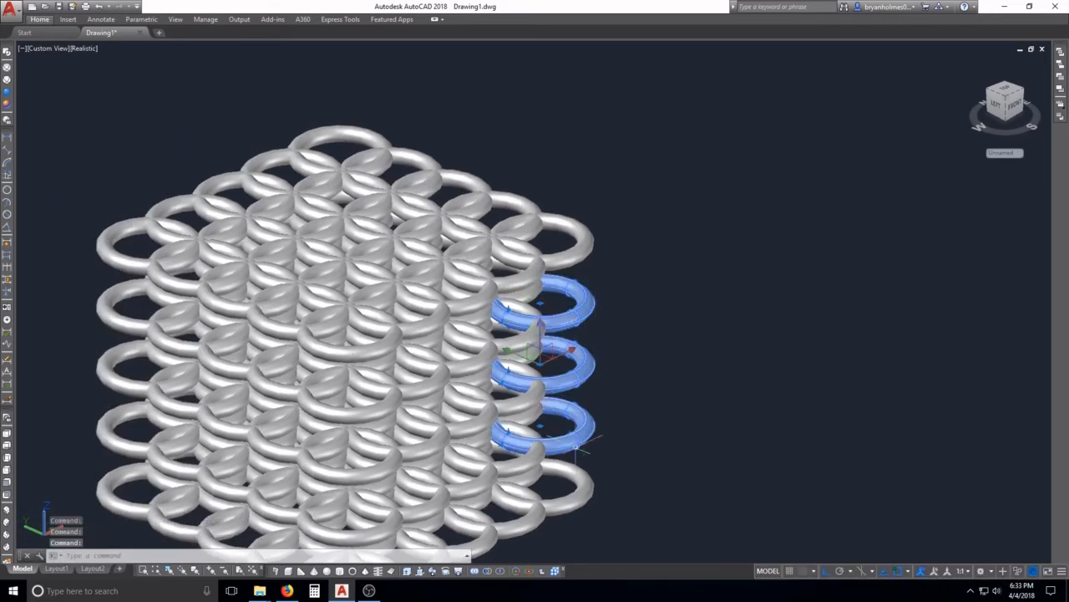
left_click(570, 469)
key("Escape")
Examine the polar ring of spheres and the torus array from different viewpoints.
scroll(483, 309, "down", 3)
middle_click_drag(486, 330, 306, 375, "shift")
middle_click_drag(457, 391, 436, 291)
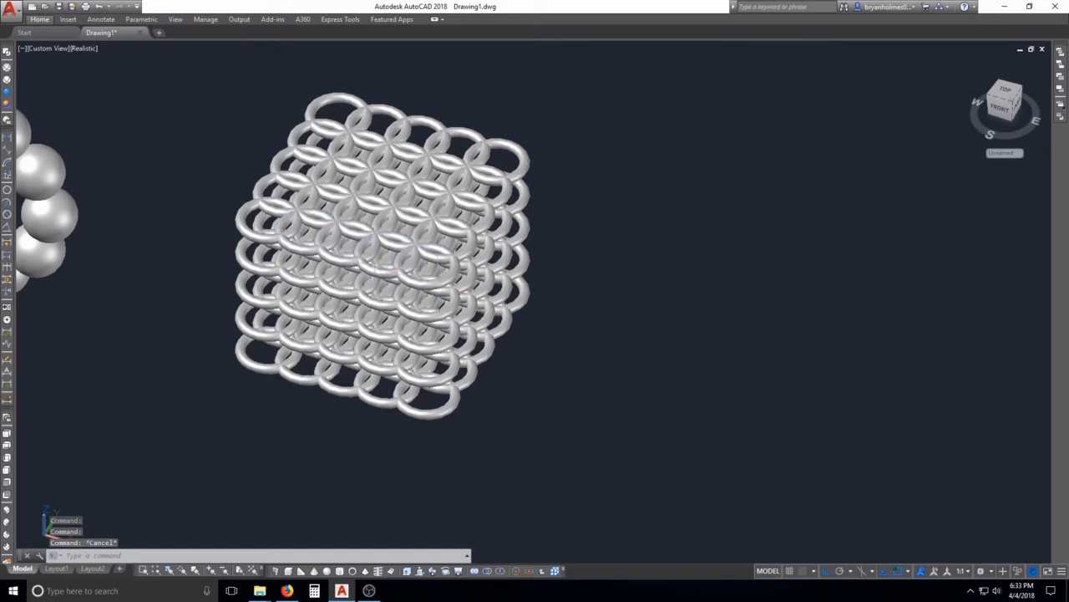
middle_click_drag(389, 272, 651, 307)
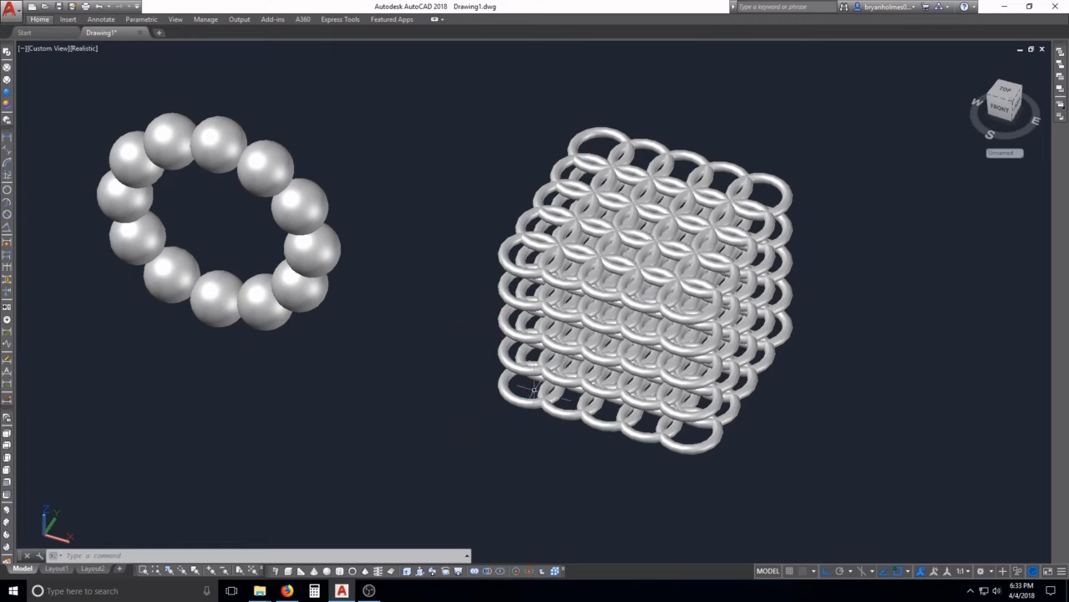
middle_click_drag(609, 404, 330, 401, "shift")
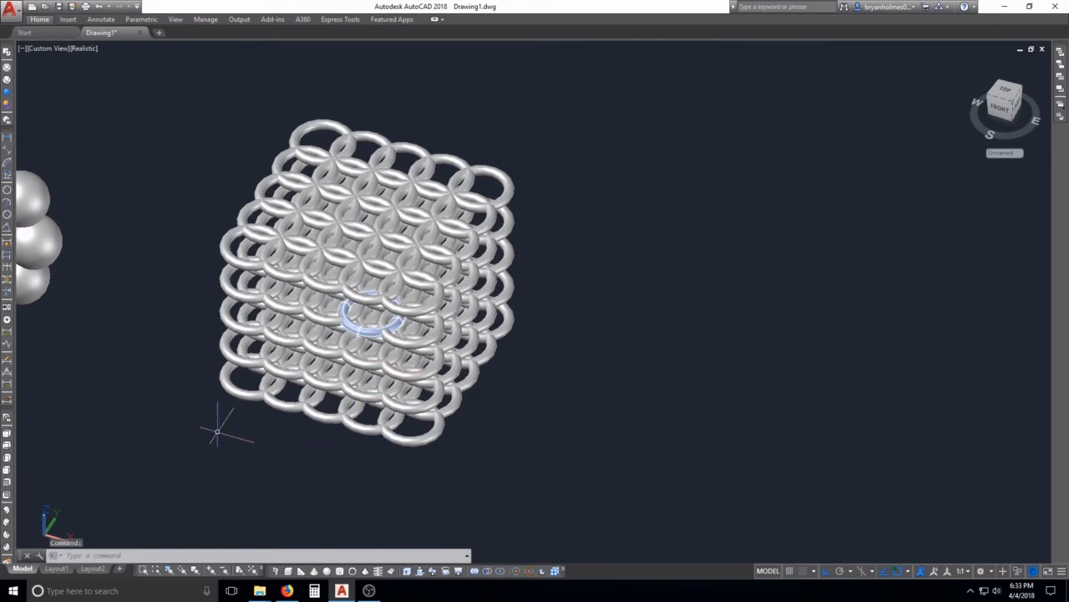
left_click(186, 430)
key("Escape")
middle_click_drag(484, 362, 472, 327, "shift")
left_click(218, 437)
key("Escape")
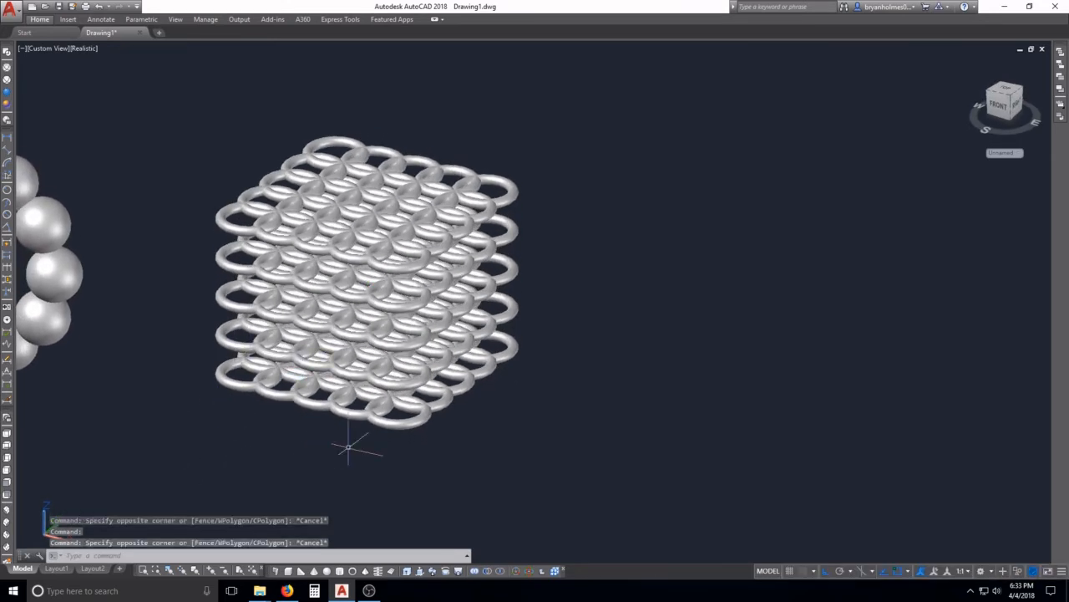
key("Escape")
key("Escape")
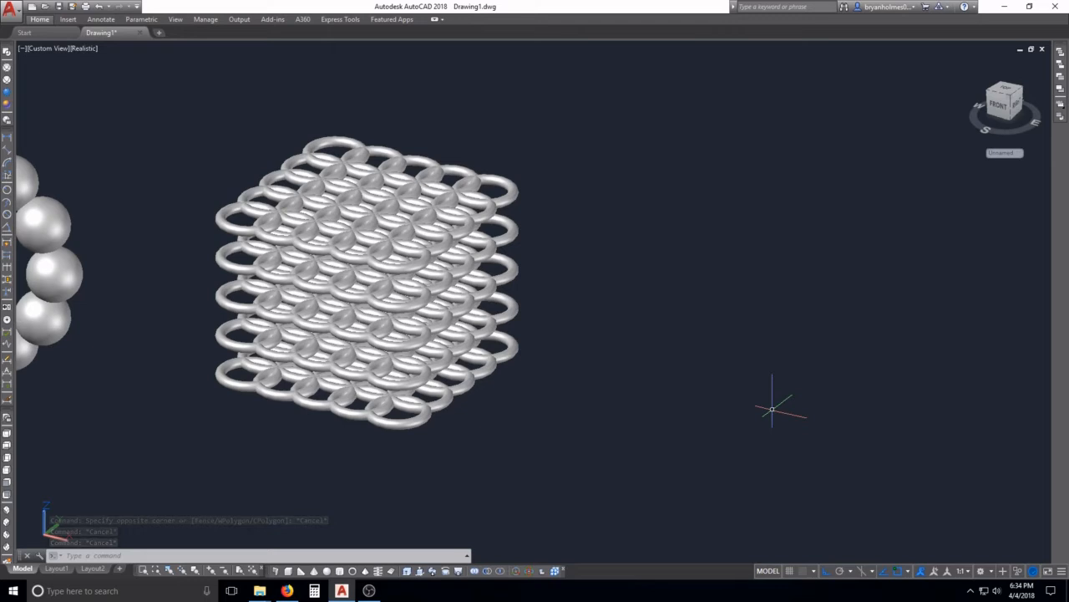
Draw a winding open spline through six points in the empty space beside the torus array.
type("s")
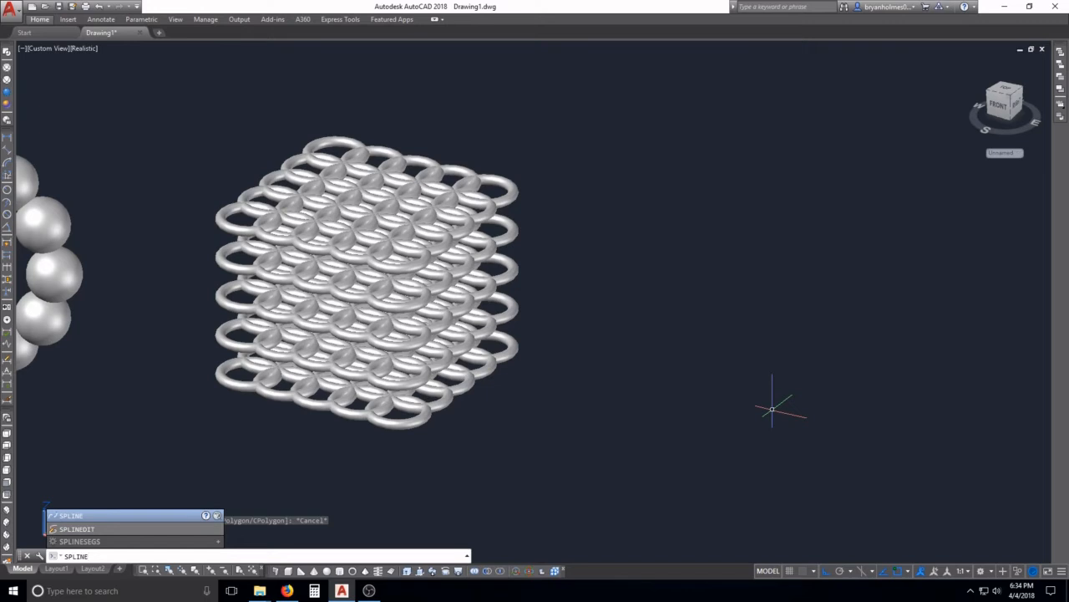
key("Return")
left_click(656, 376)
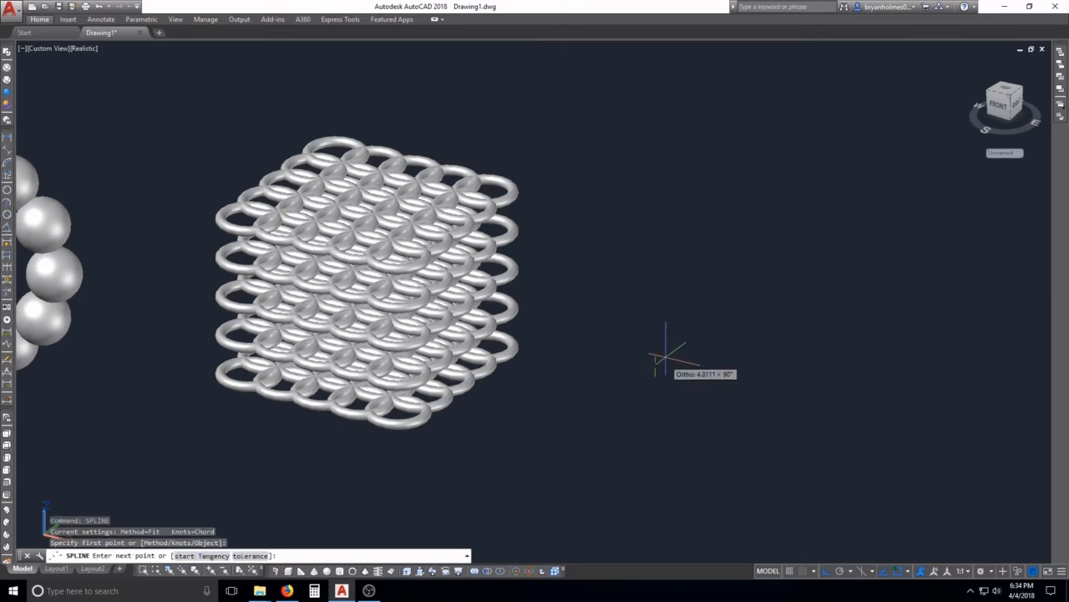
left_click(752, 306)
left_click(902, 344)
left_click(812, 440)
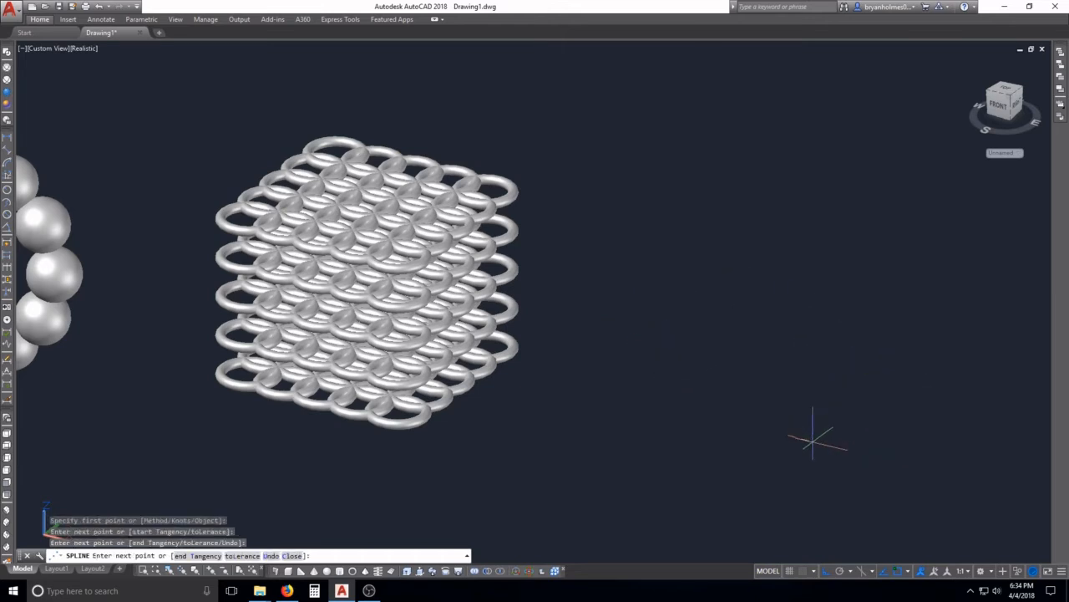
left_click(823, 525)
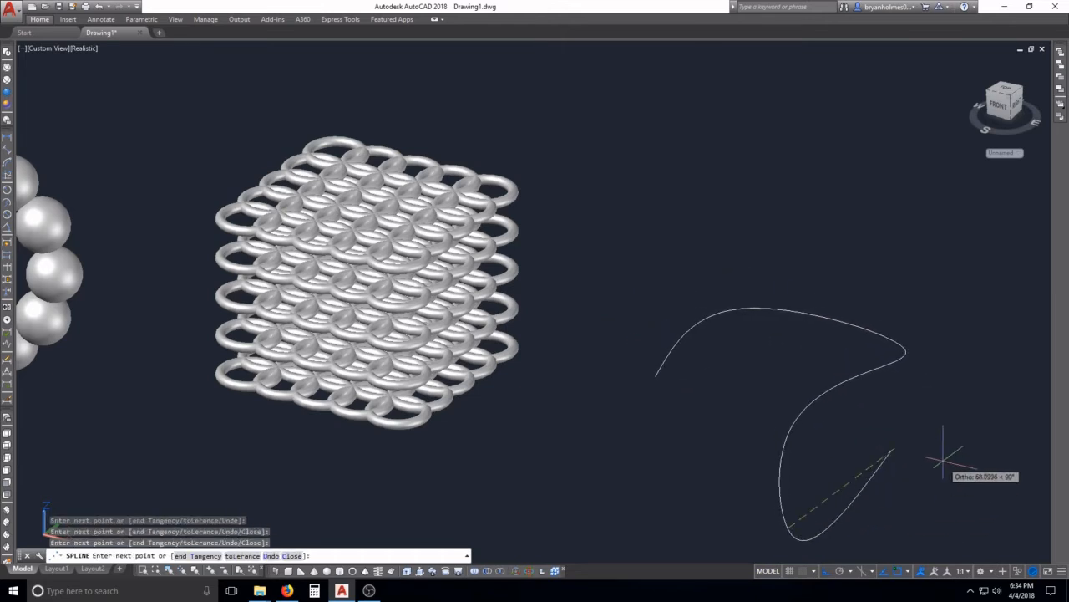
left_click(980, 410)
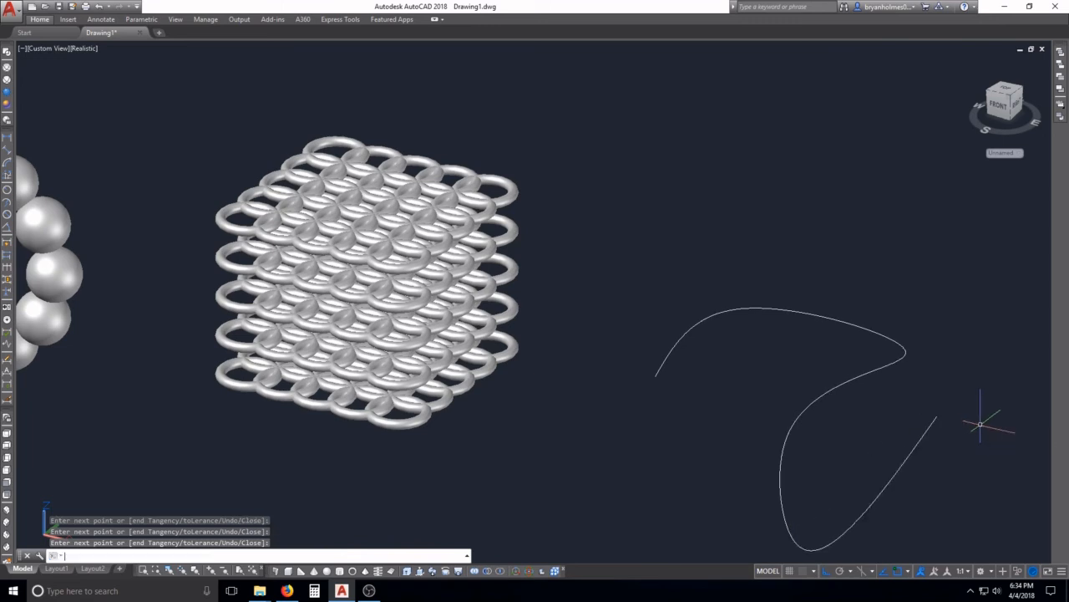
key("Escape")
middle_click_drag(907, 406, 652, 305, "shift")
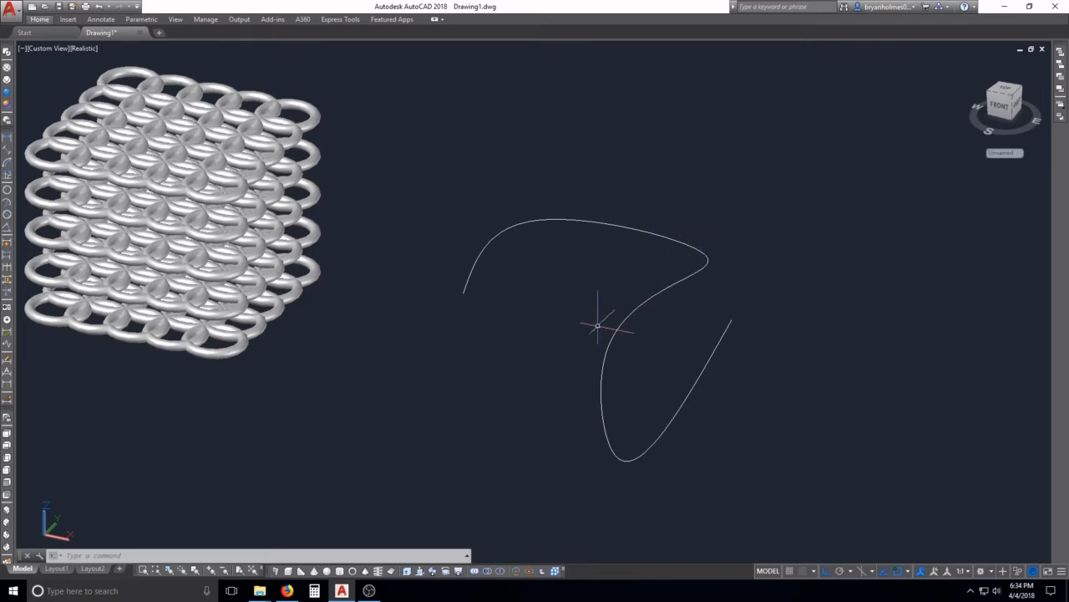
Stretch the spline's free end point straight up along the Z axis with ortho on.
left_click(739, 344)
left_click(718, 329)
left_click(731, 320)
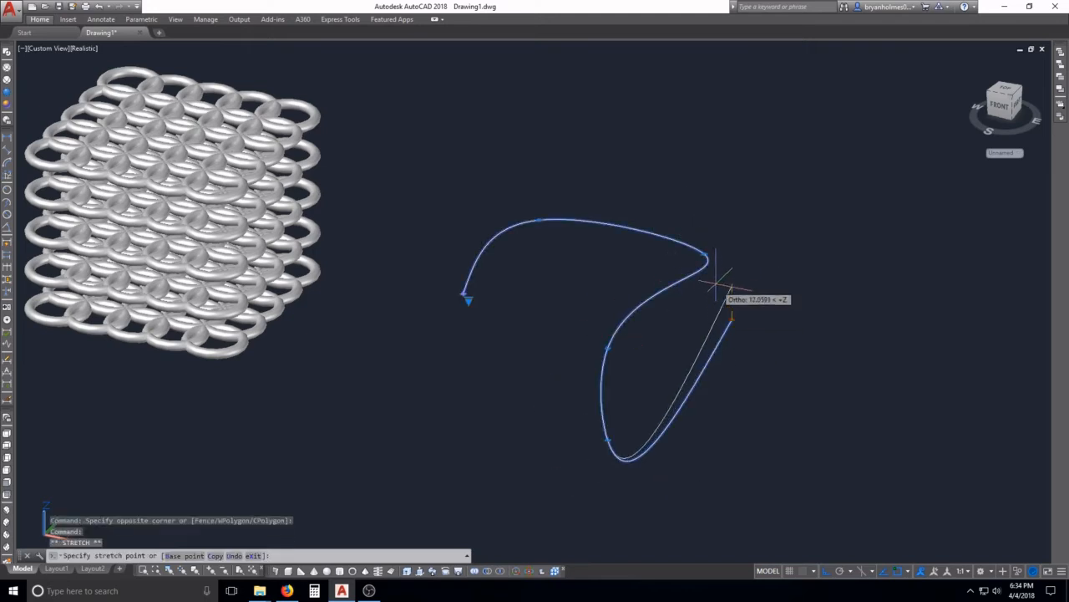
left_click(696, 214)
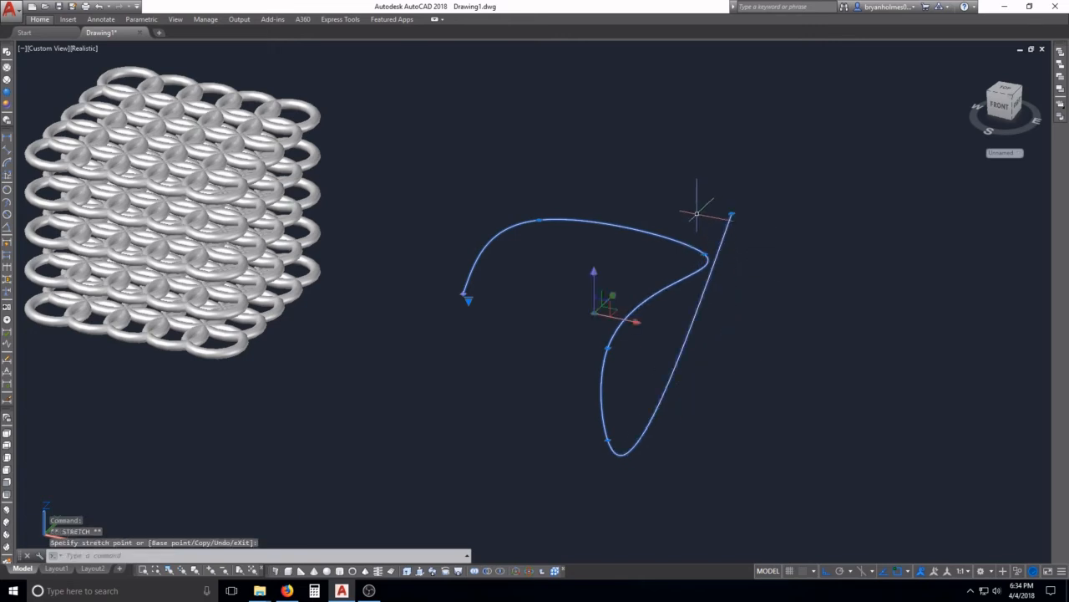
scroll(707, 289, "up", 4)
middle_click_drag(708, 293, 637, 284, "shift")
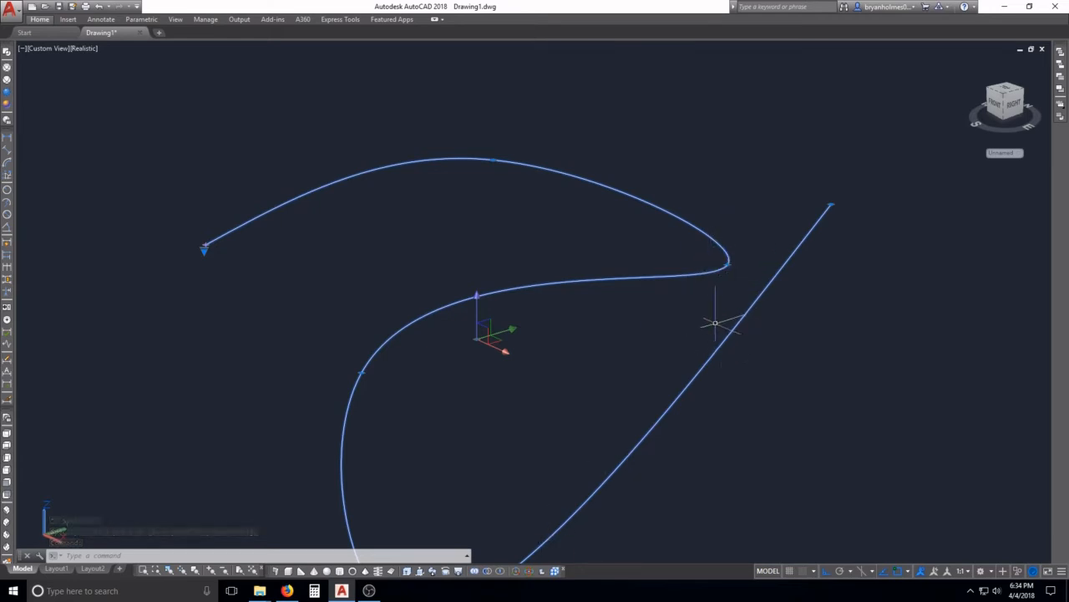
Undo the view changes and the stretch of the spline's end point.
type("u")
key("Return")
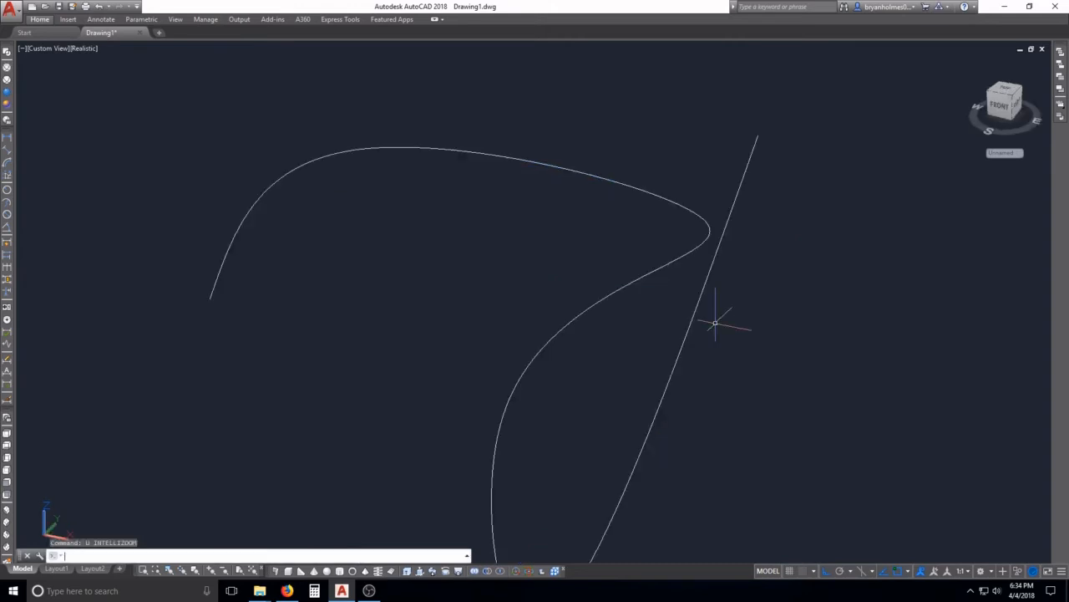
type("u")
key("Return")
type("u")
key("Return")
type("u")
key("Return")
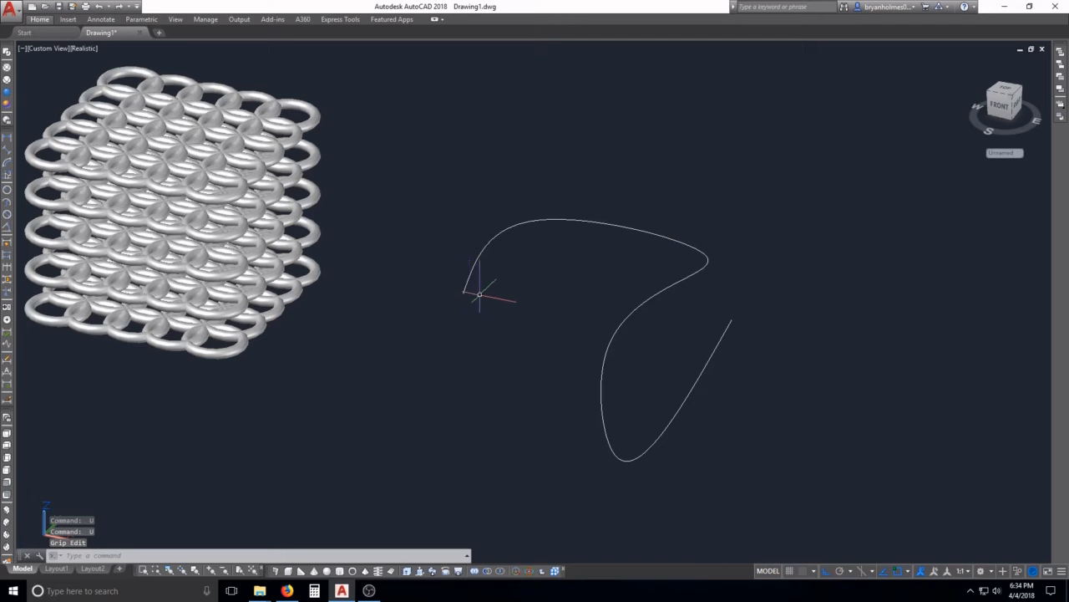
scroll(464, 279, "up", 5)
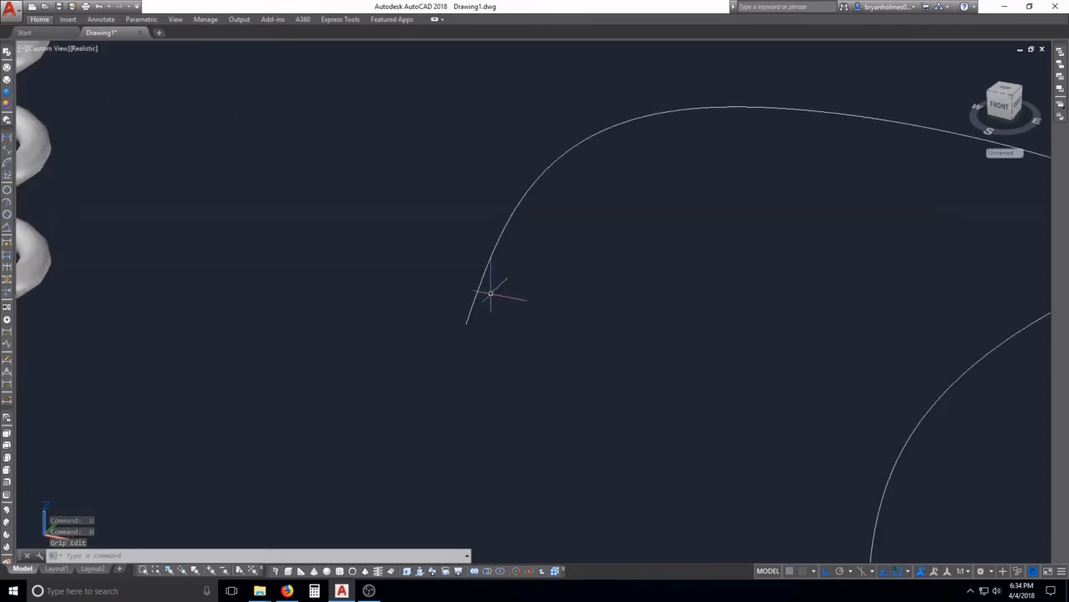
key("Escape")
key("Escape")
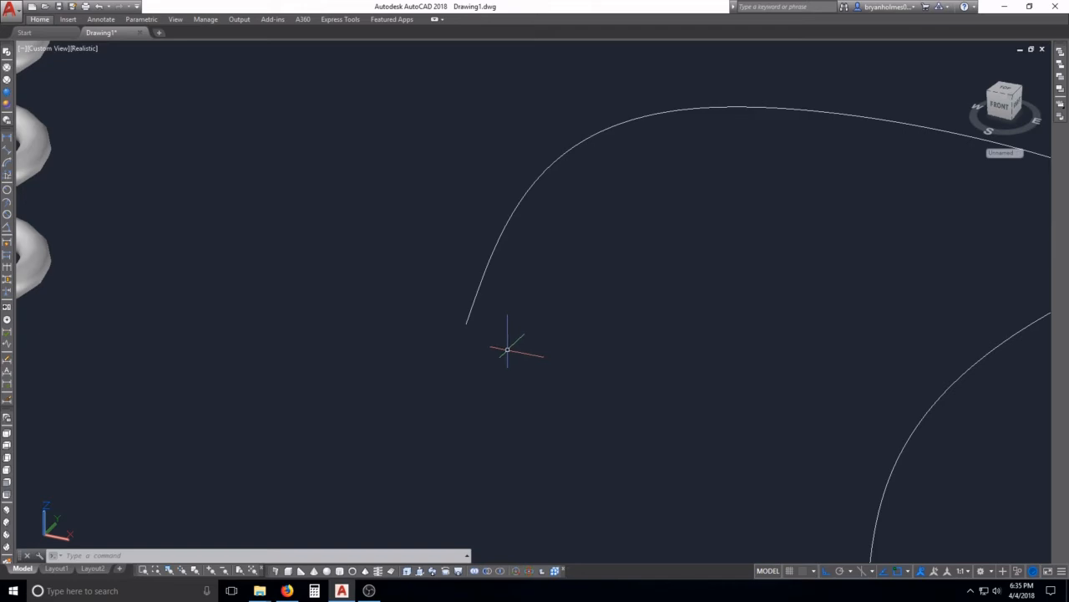
Draw a 7-sided polygon centred on the spline's start point near the torus array, using the inscribed-in-circle option.
scroll(507, 349, "down", 3)
middle_click_drag(668, 432, 608, 426)
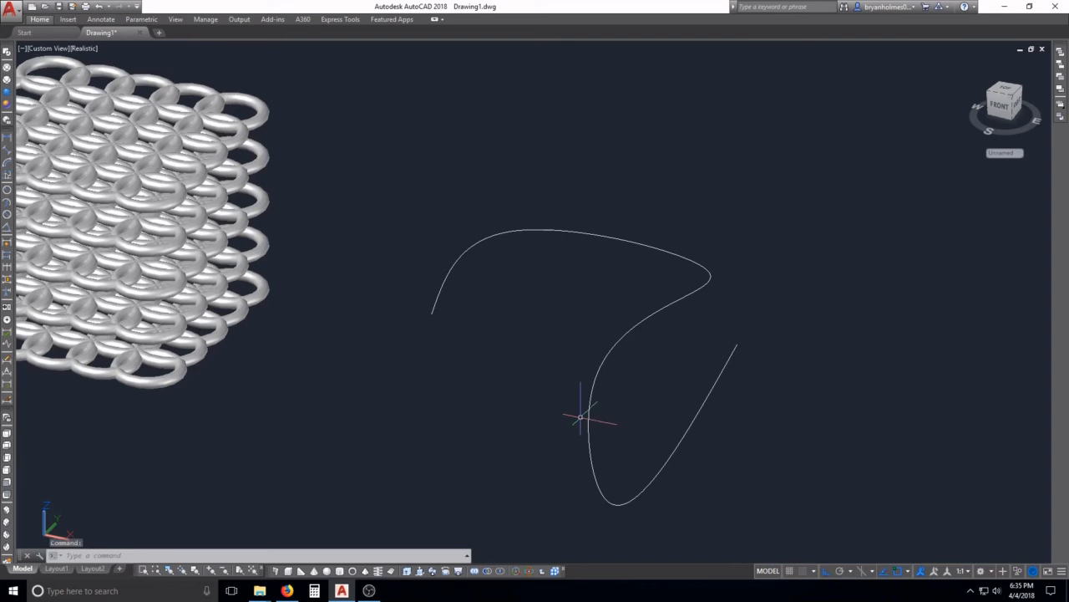
key("Escape")
key("Escape")
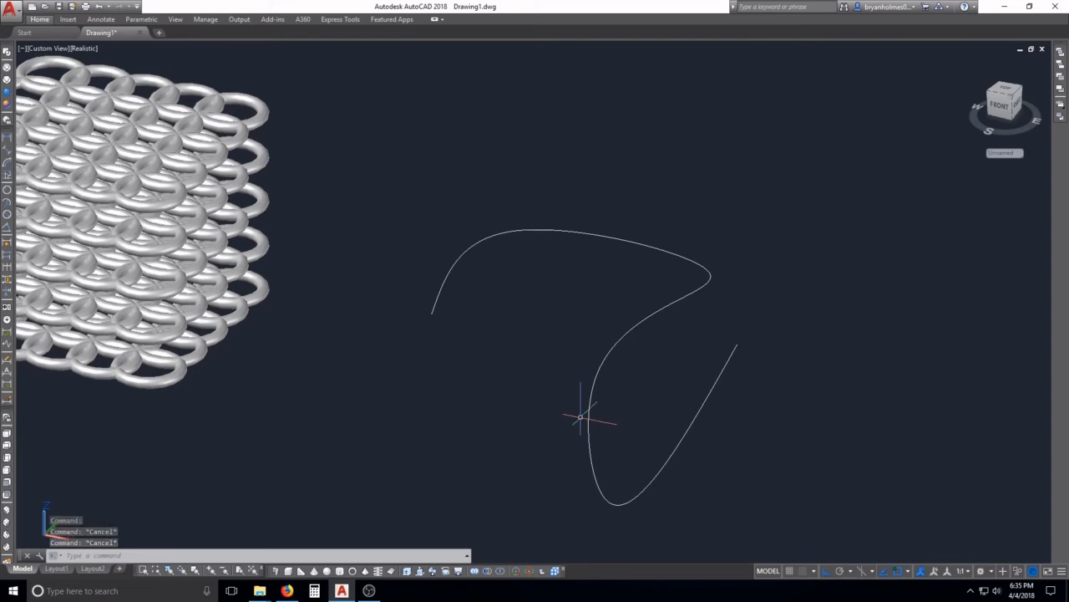
type("POL")
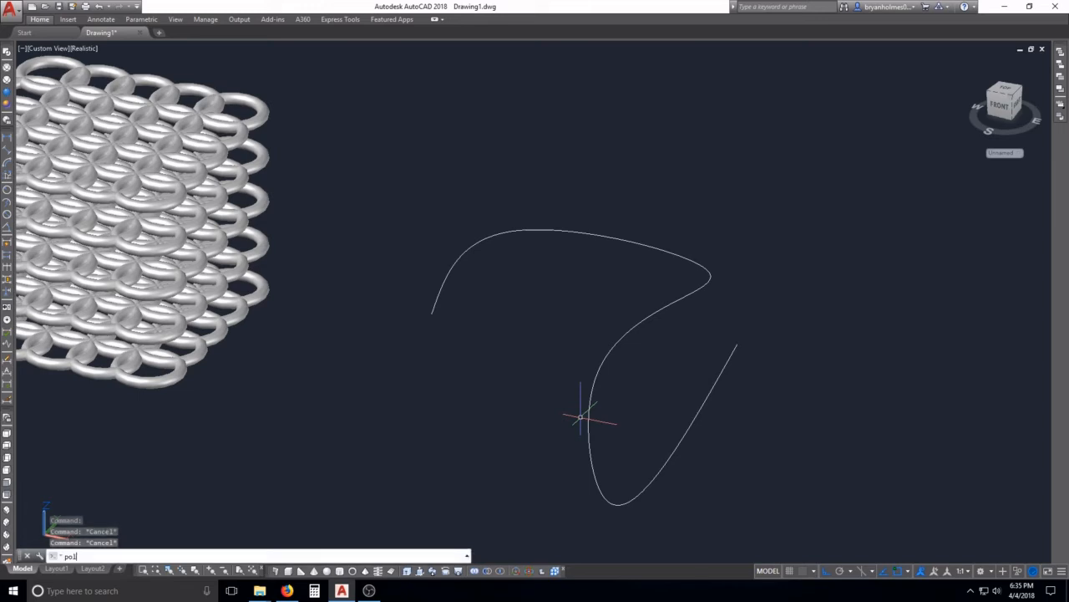
key("Return")
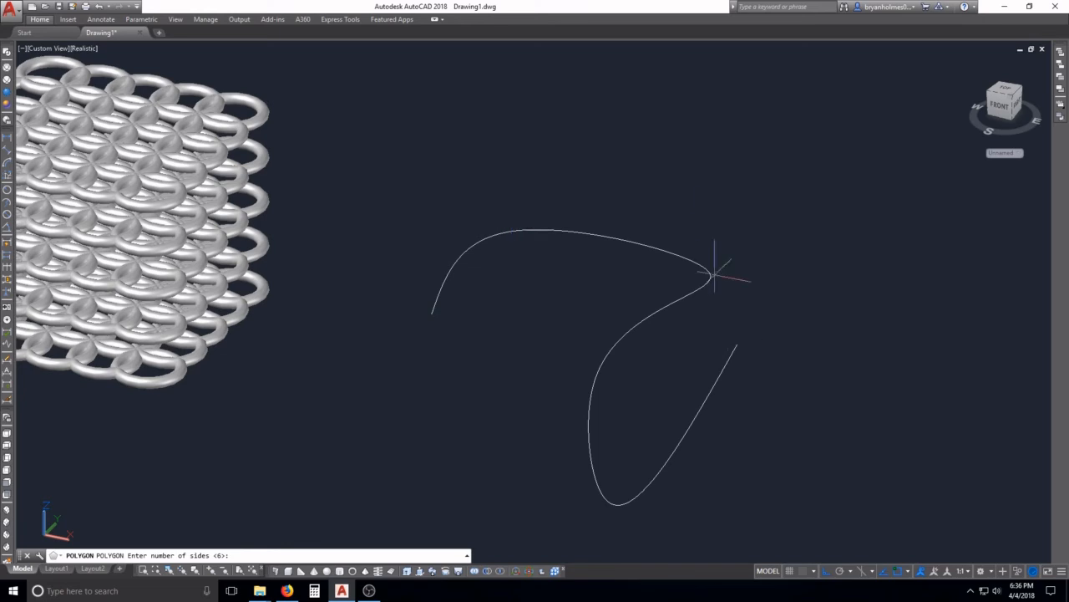
type("7")
key("Return")
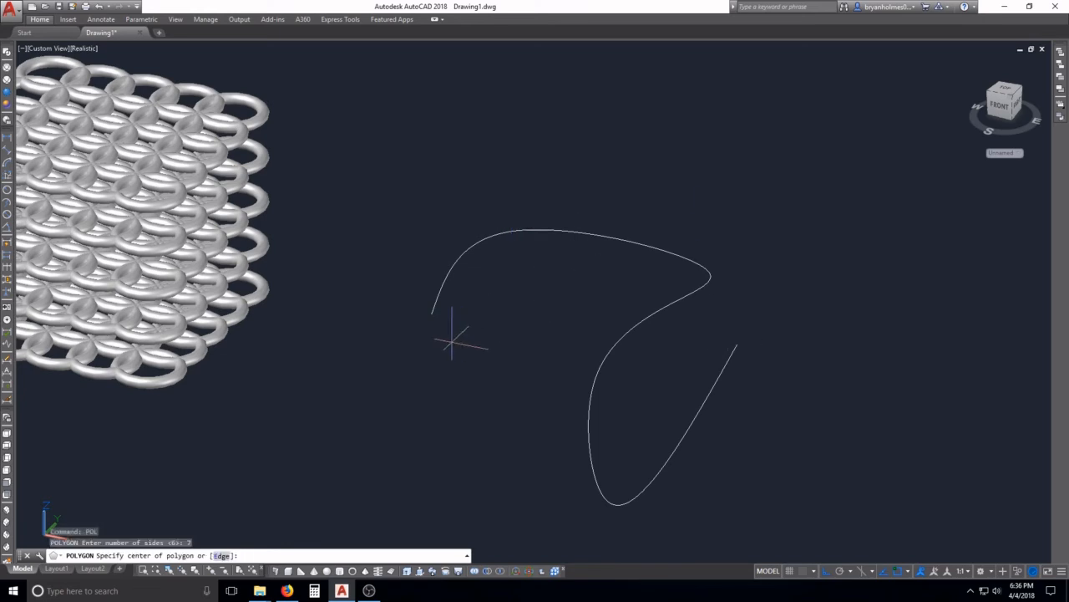
left_click(431, 313)
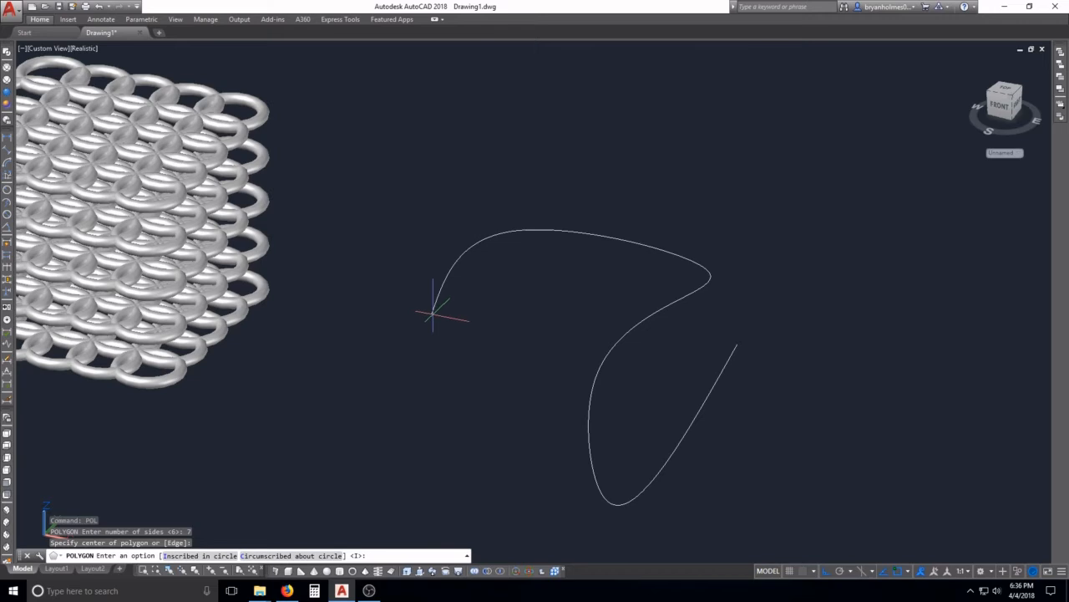
scroll(432, 313, "up", 2)
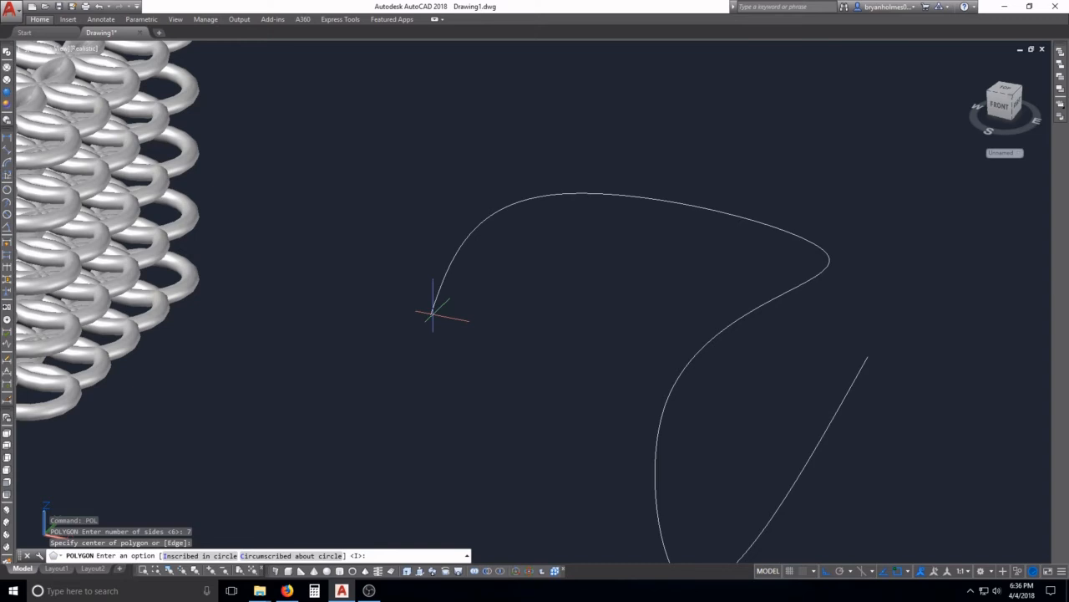
key("Return")
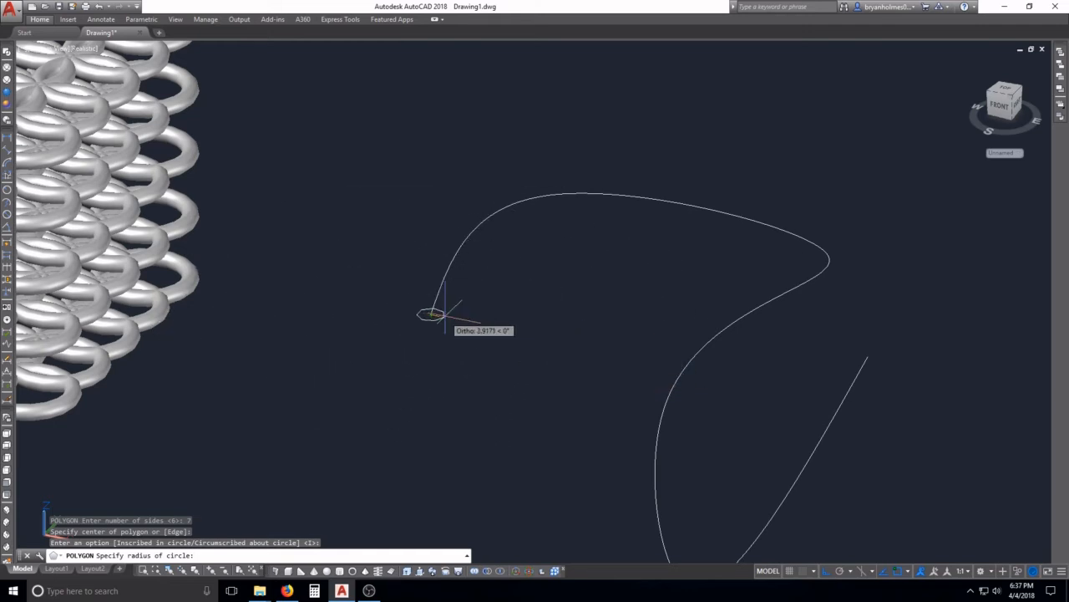
left_click(452, 318)
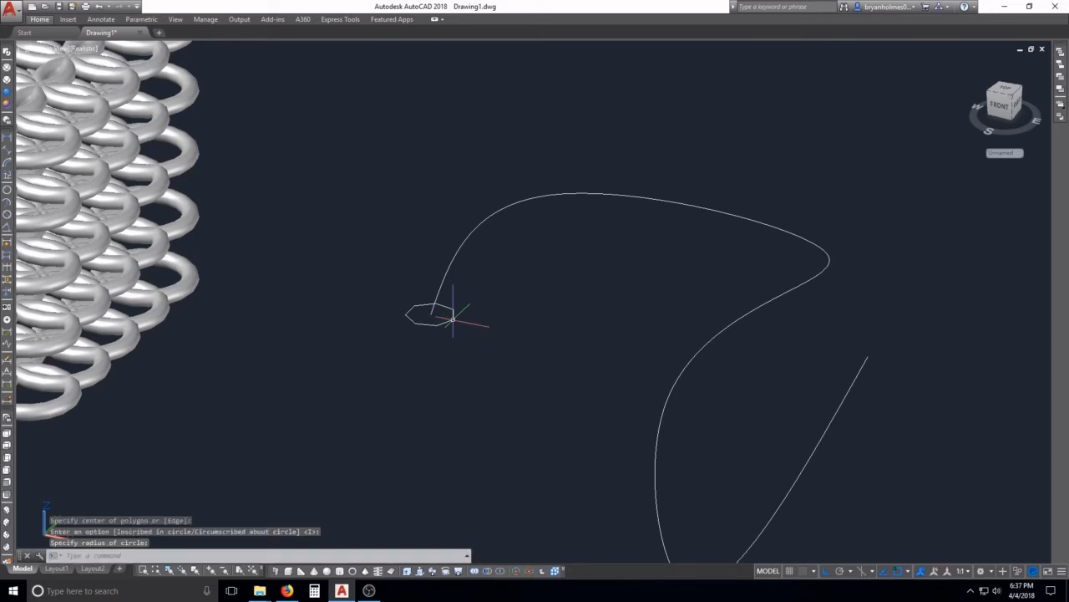
Rotate the seven-sided polygon upright about the X axis through its centre with 3DROTATE and ortho on.
key("F8")
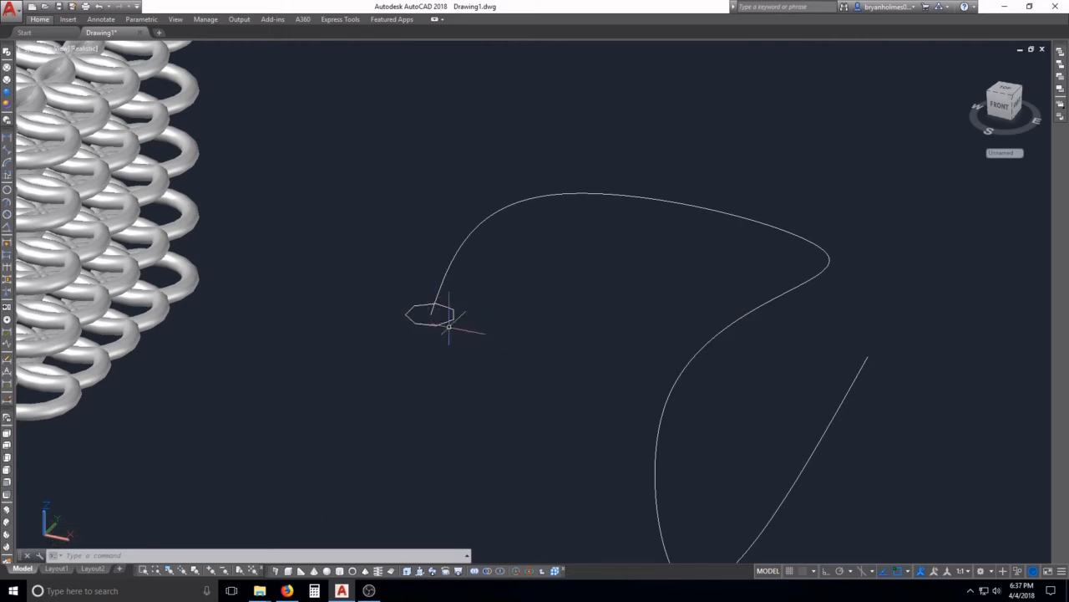
middle_click_drag(452, 321, 443, 339)
key("Escape")
key("Escape")
key("Escape")
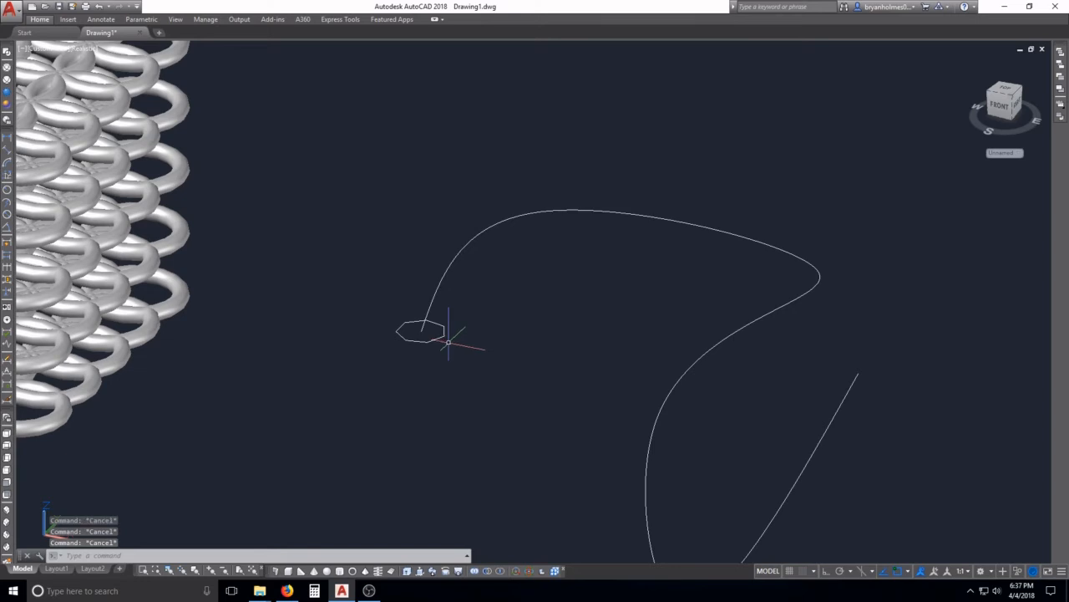
type("3drotate")
key("Return")
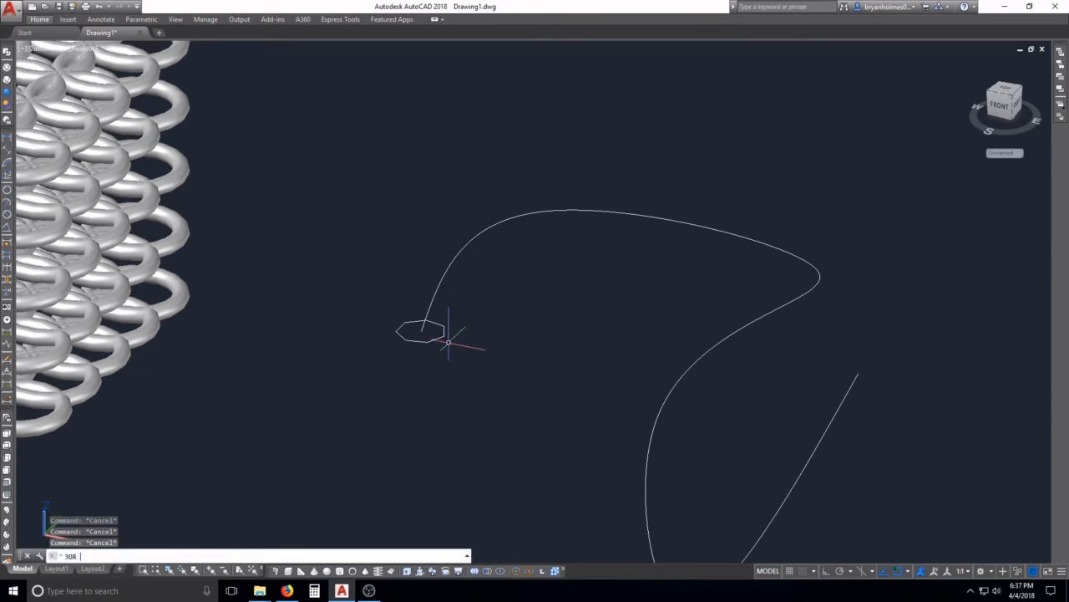
left_click(441, 335)
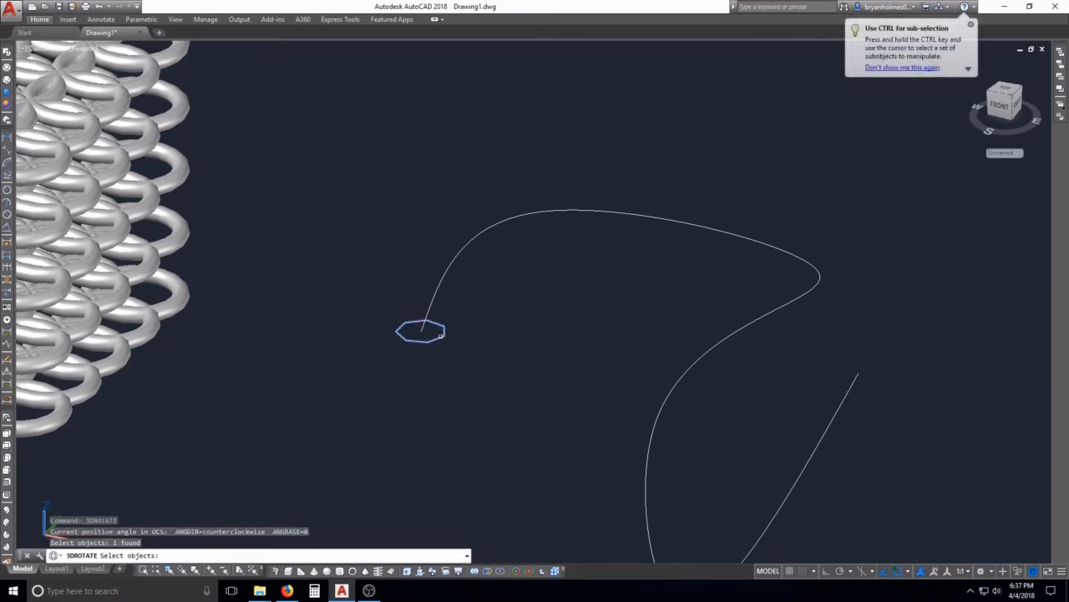
key("Return")
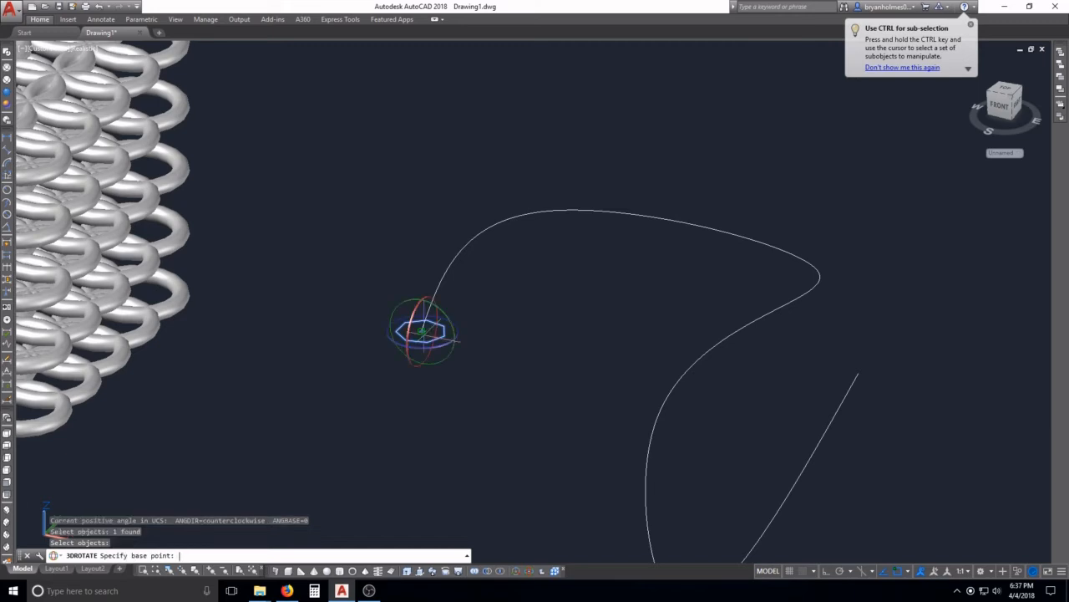
left_click(425, 305)
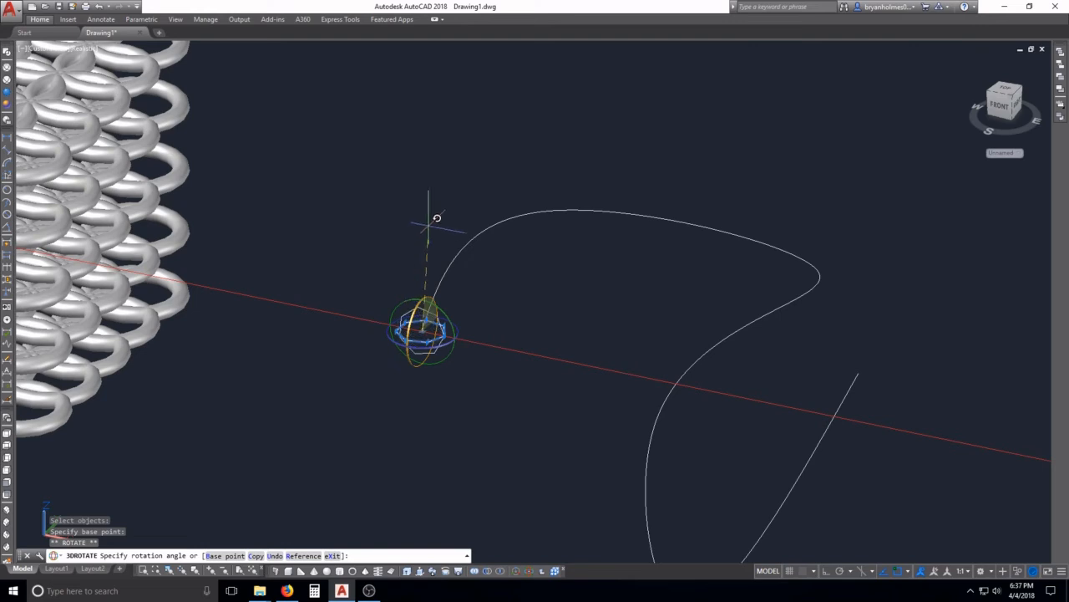
key("F8")
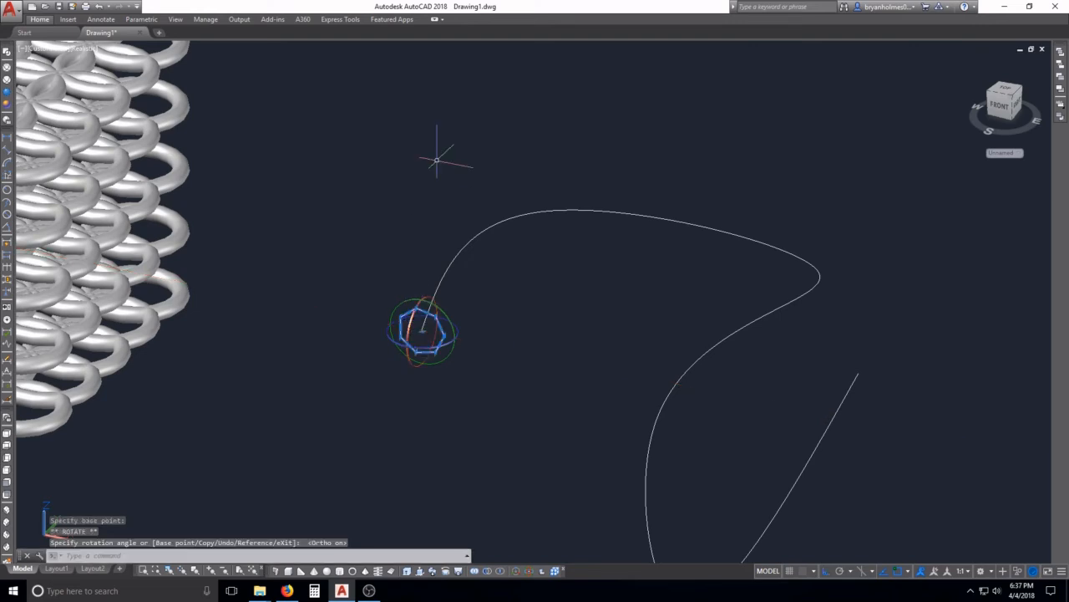
key("space")
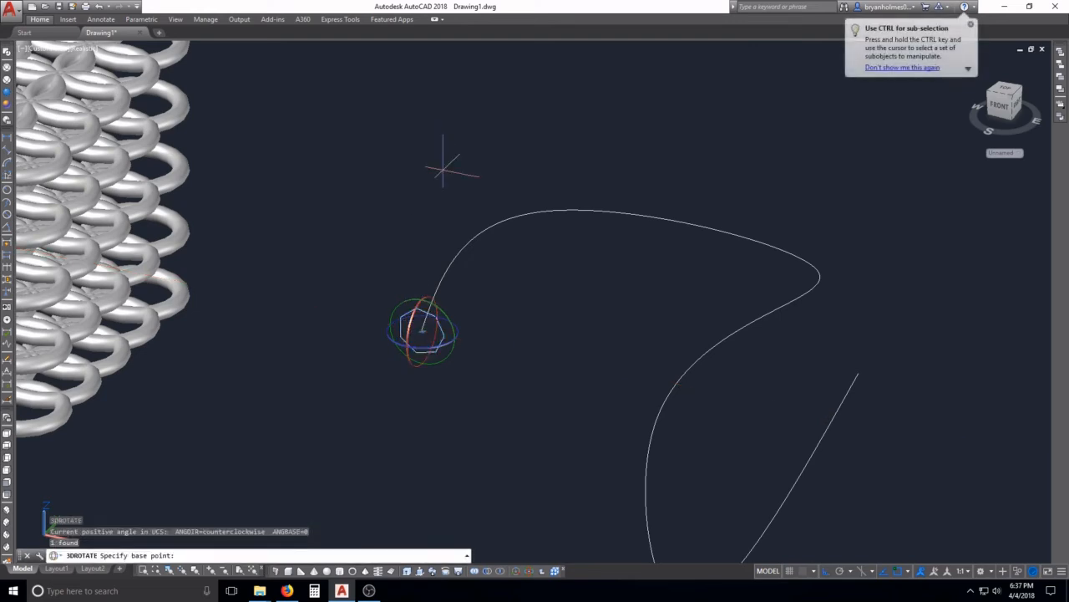
left_click(443, 170)
key("Escape")
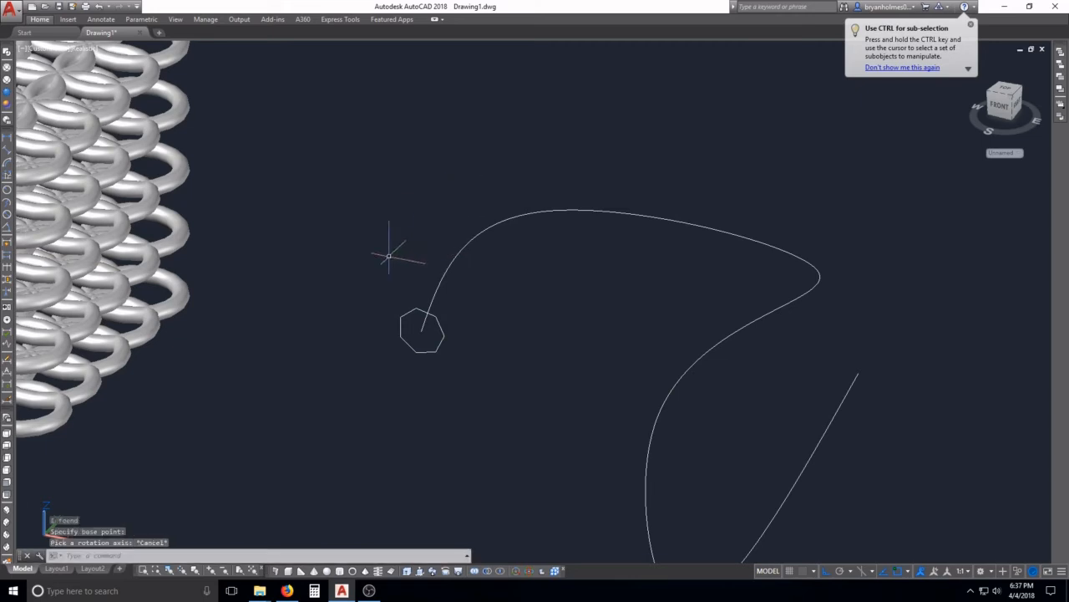
Sweep the upright seven-sided polygon along the spline to form a winding solid bar.
mouse_move(423, 327)
middle_mouse_down("shift")
mouse_move(339, 410)
mouse_move(354, 418)
mouse_move(406, 309)
mouse_move(408, 321)
middle_mouse_up("shift")
scroll(471, 331, "down", 4)
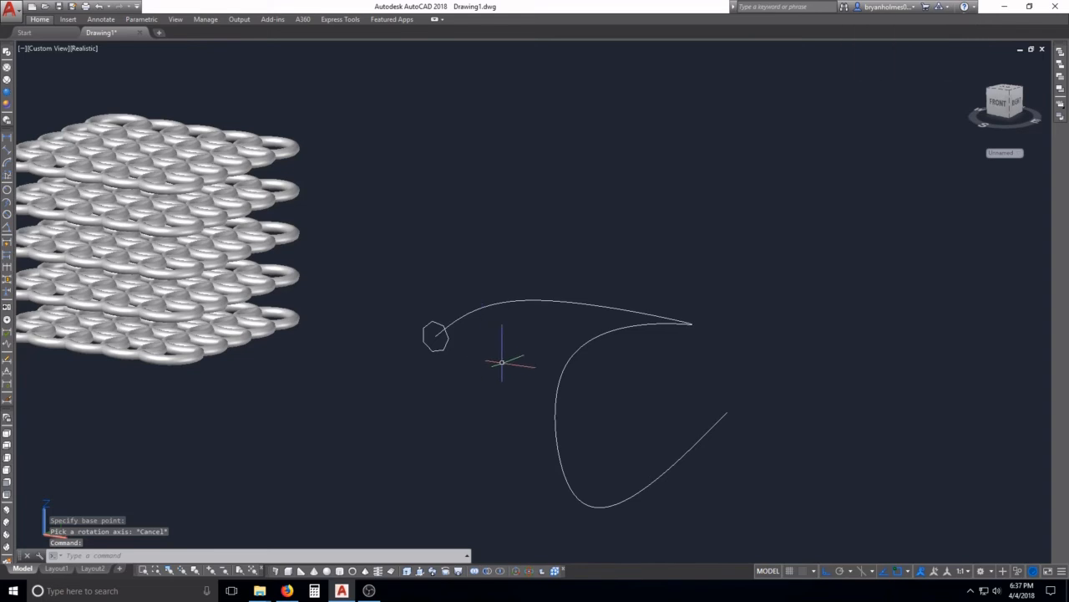
scroll(504, 360, "up", 3)
key("Escape")
key("Escape")
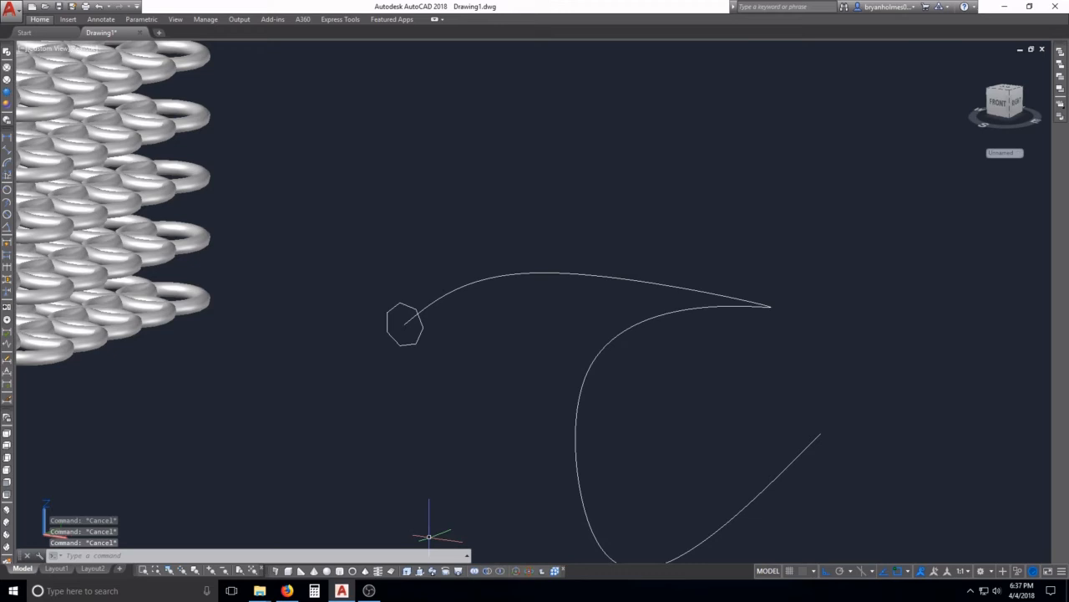
type("sweep")
key("Return")
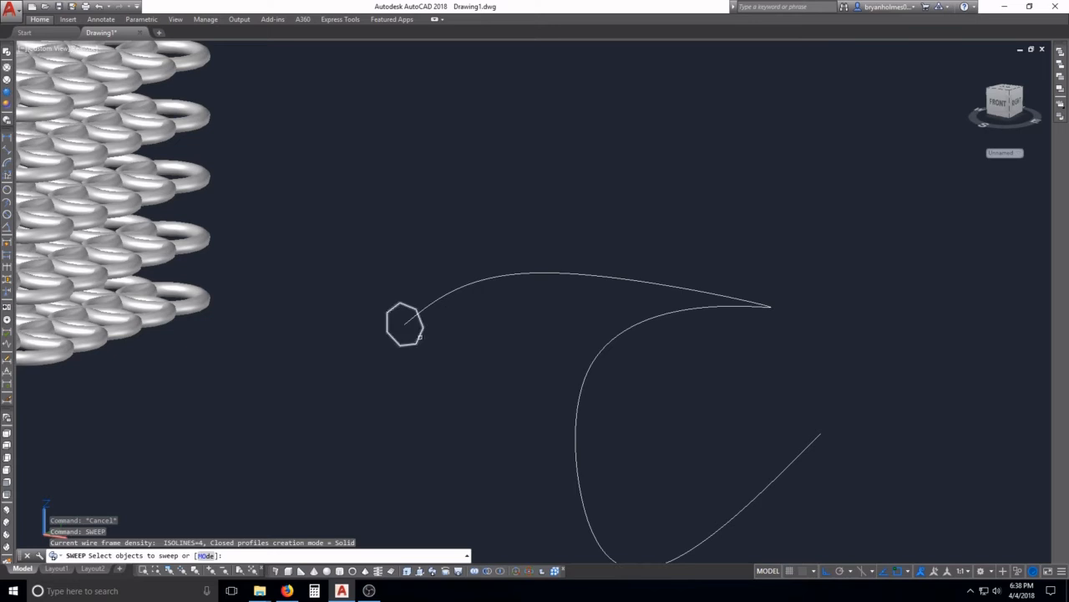
left_click(421, 334)
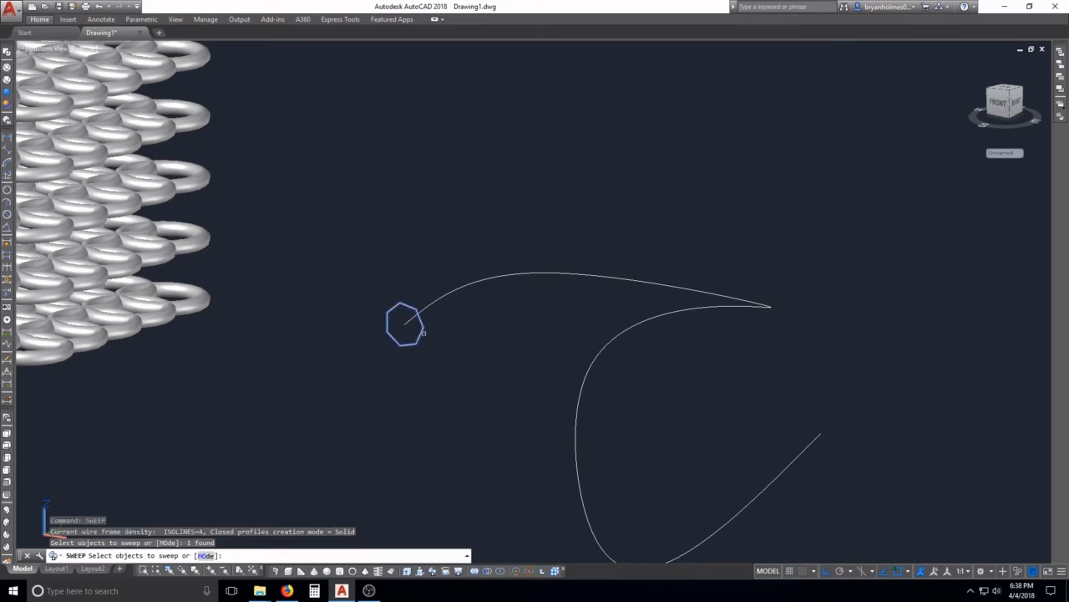
key("Return")
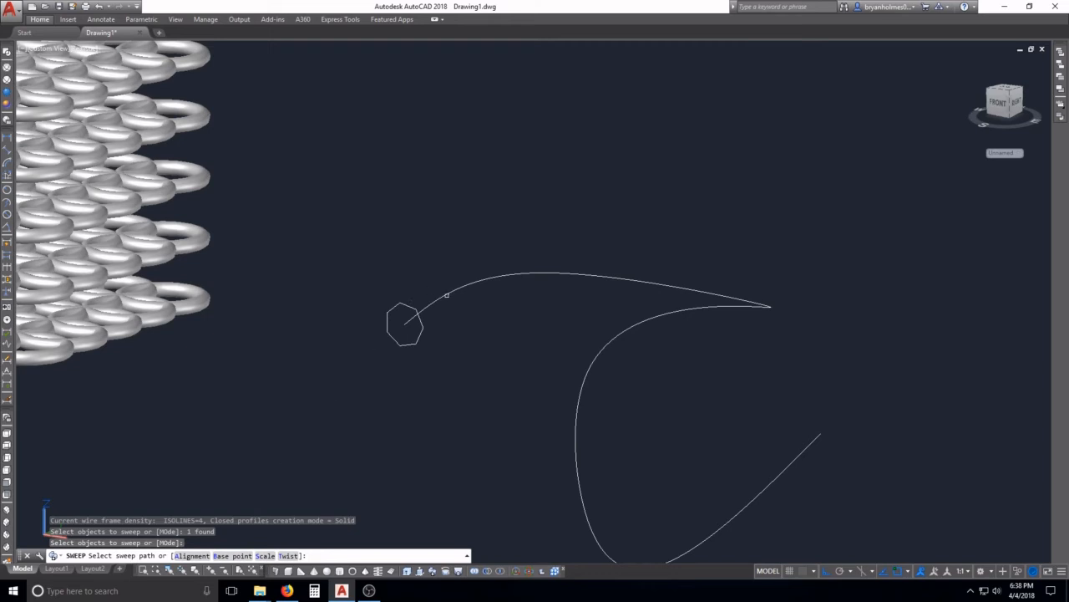
left_click(446, 295)
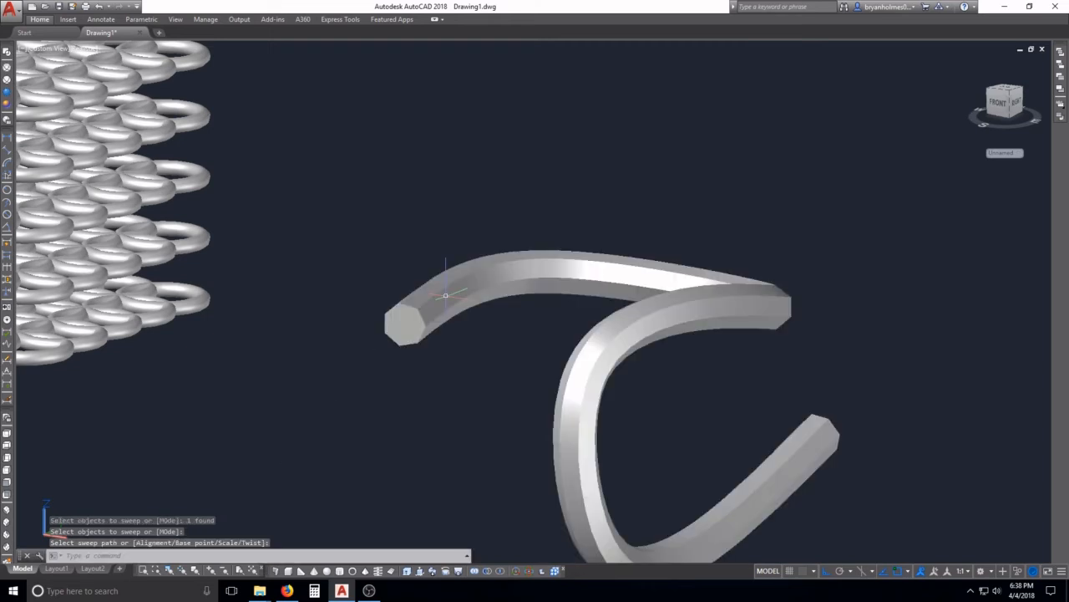
key("Return")
key("Escape")
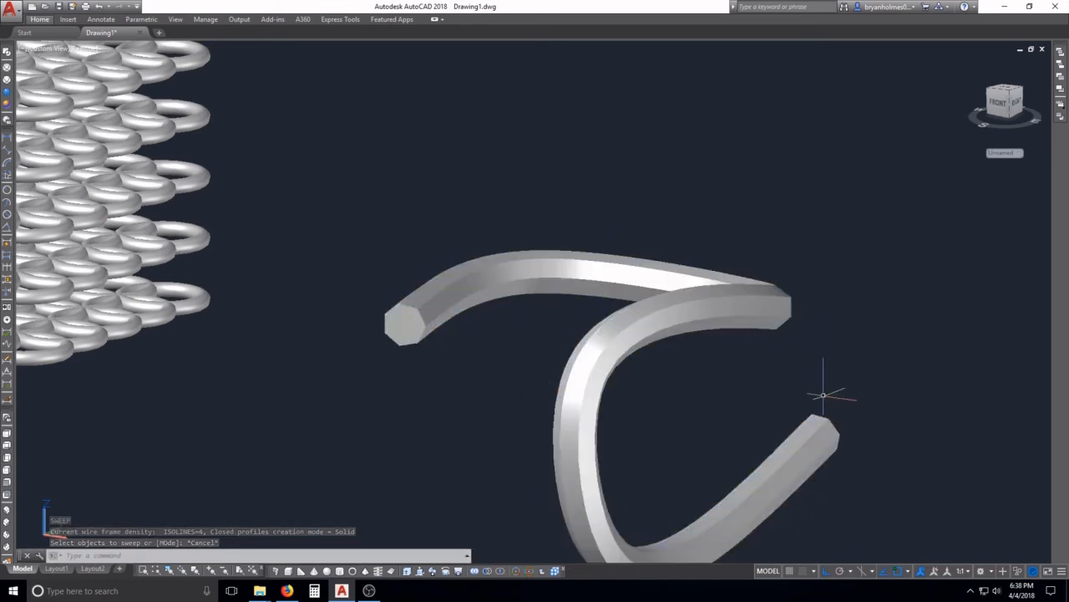
middle_click_drag(785, 419, 648, 245, "shift")
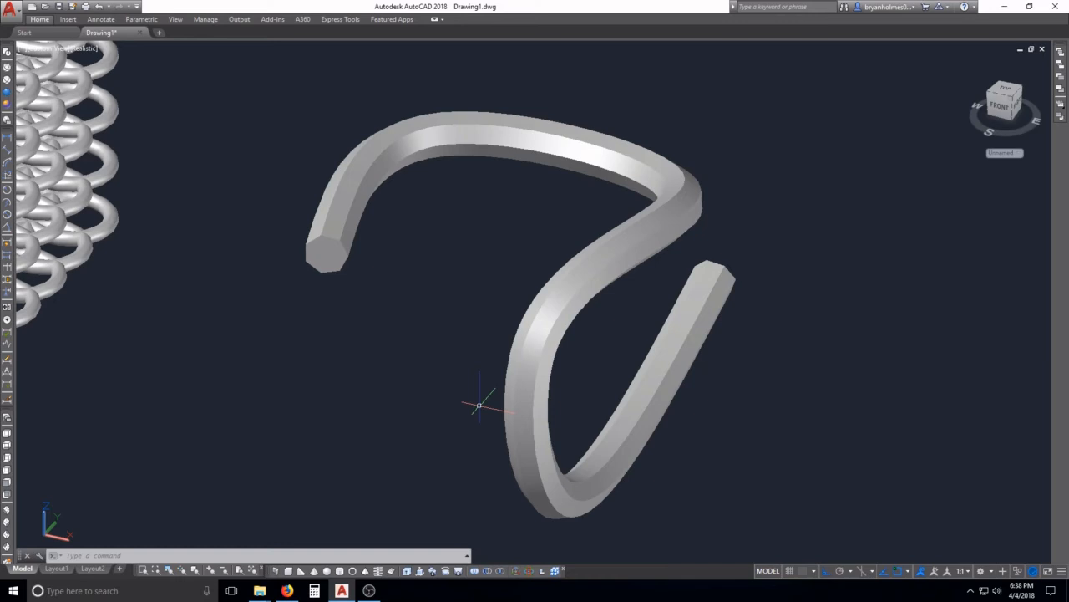
scroll(479, 406, "down", 2)
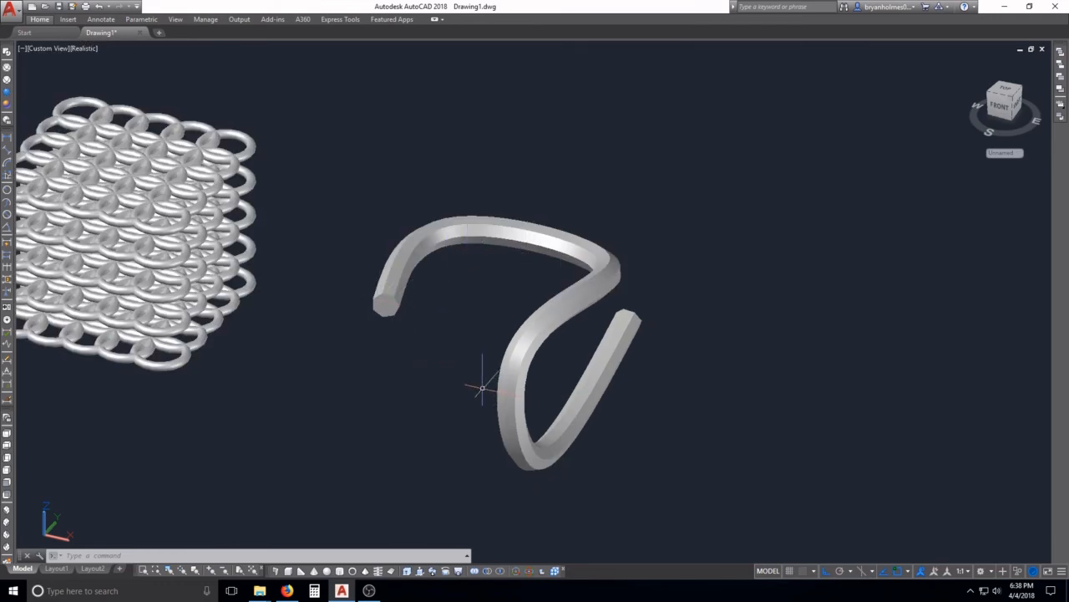
mouse_move(501, 393)
middle_mouse_down("shift")
mouse_move(480, 337)
mouse_move(503, 411)
middle_mouse_up("shift")
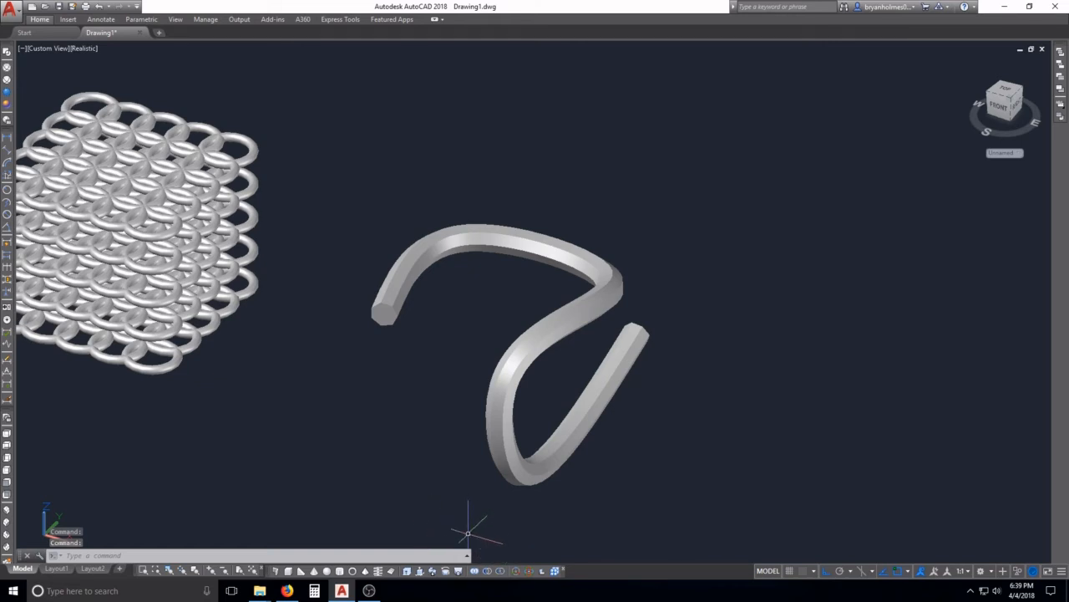
middle_click_drag(345, 508, 590, 497)
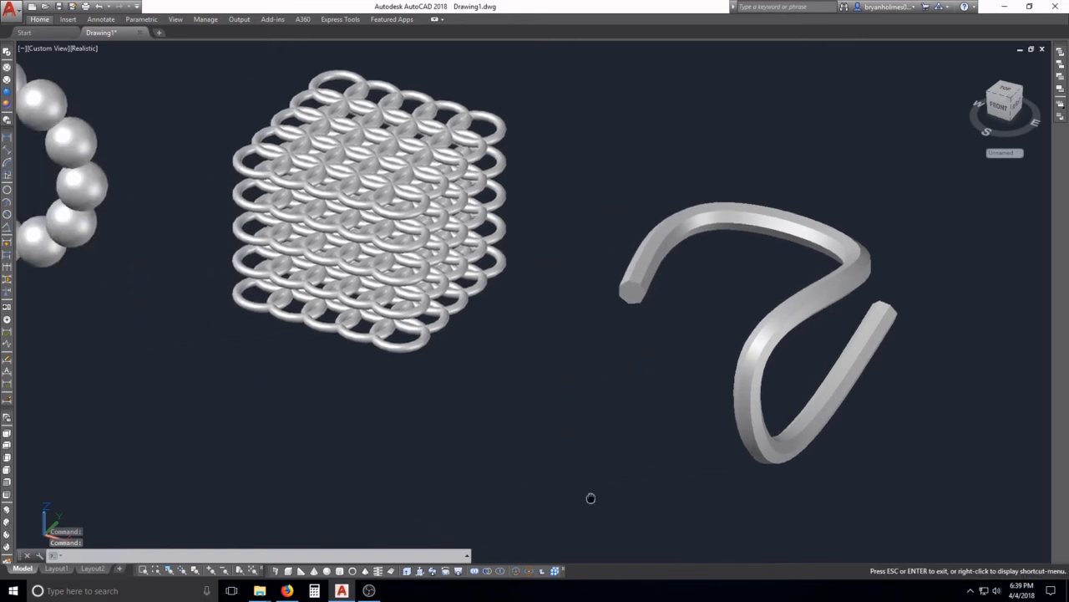
scroll(521, 449, "down", 2)
scroll(535, 497, "up", 2)
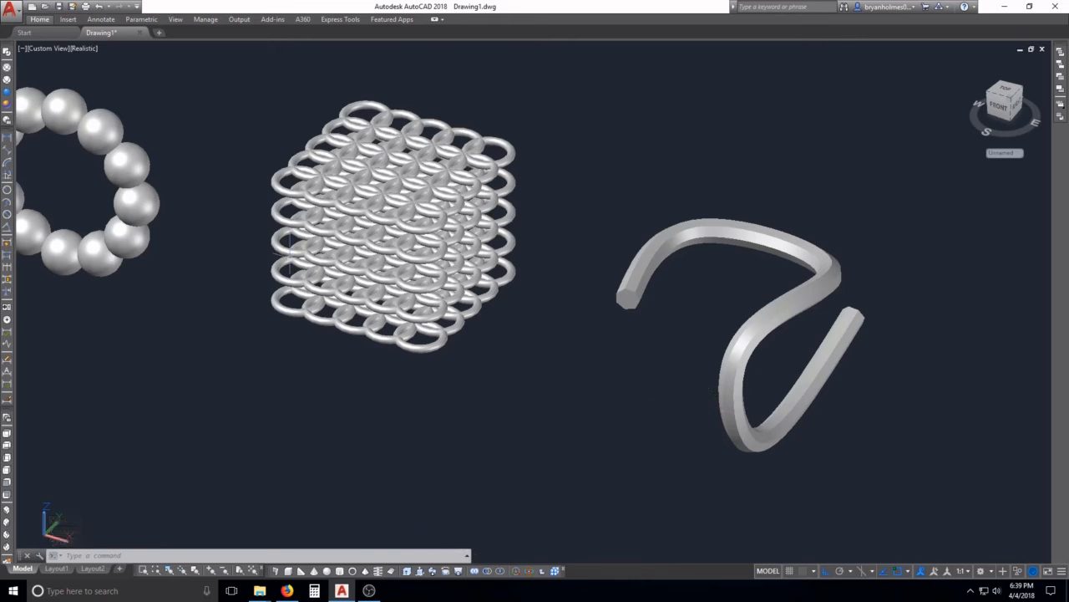
scroll(888, 401, "down", 2)
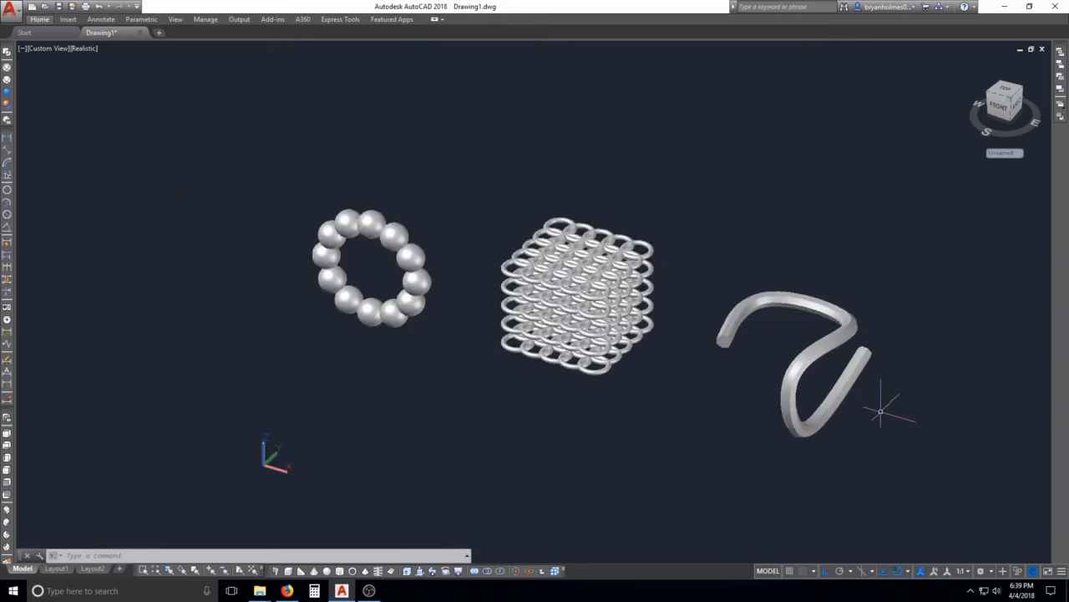
middle_click_drag(888, 401, 520, 334)
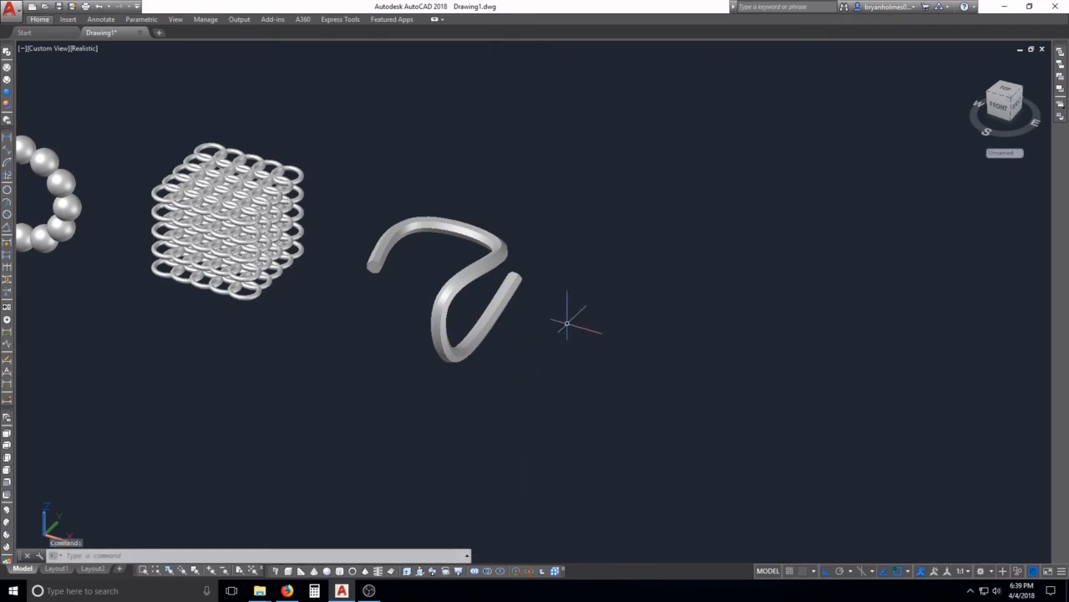
key("Escape")
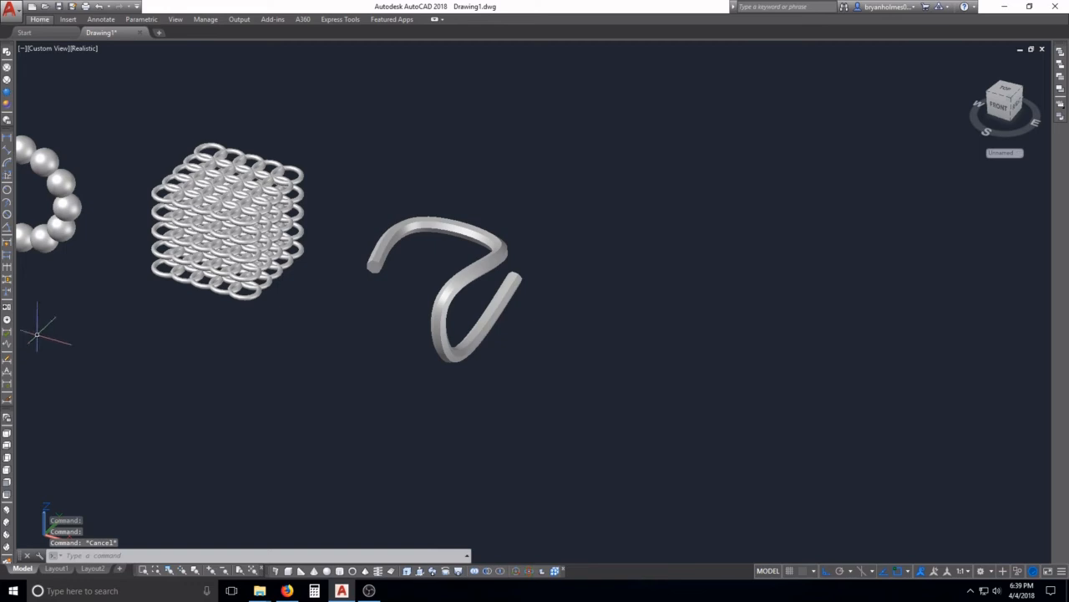
key("Escape")
key("Escape")
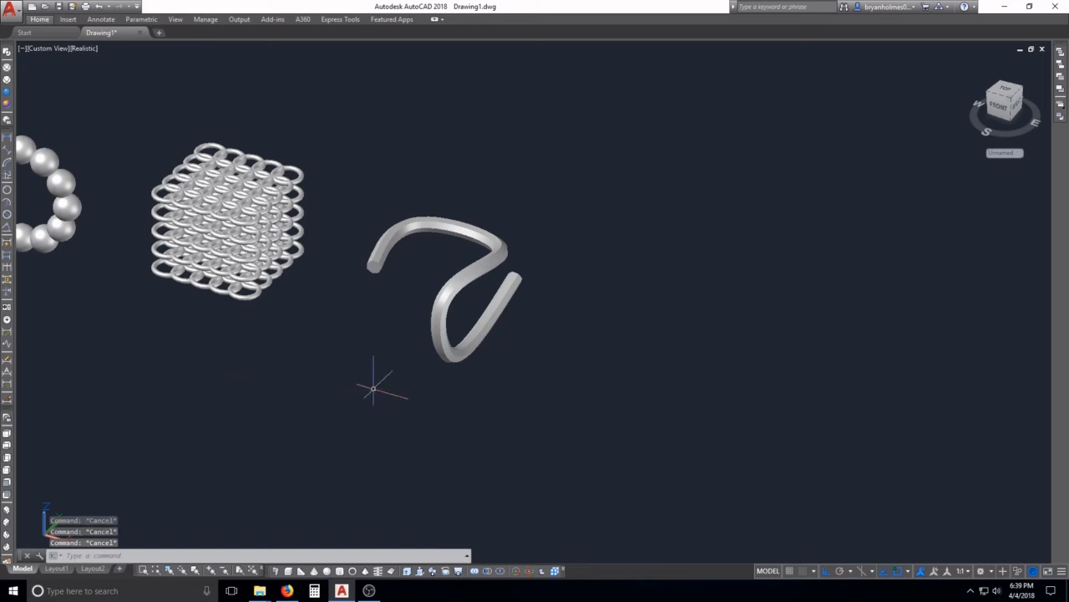
middle_click_drag(519, 376, 468, 363)
key("Escape")
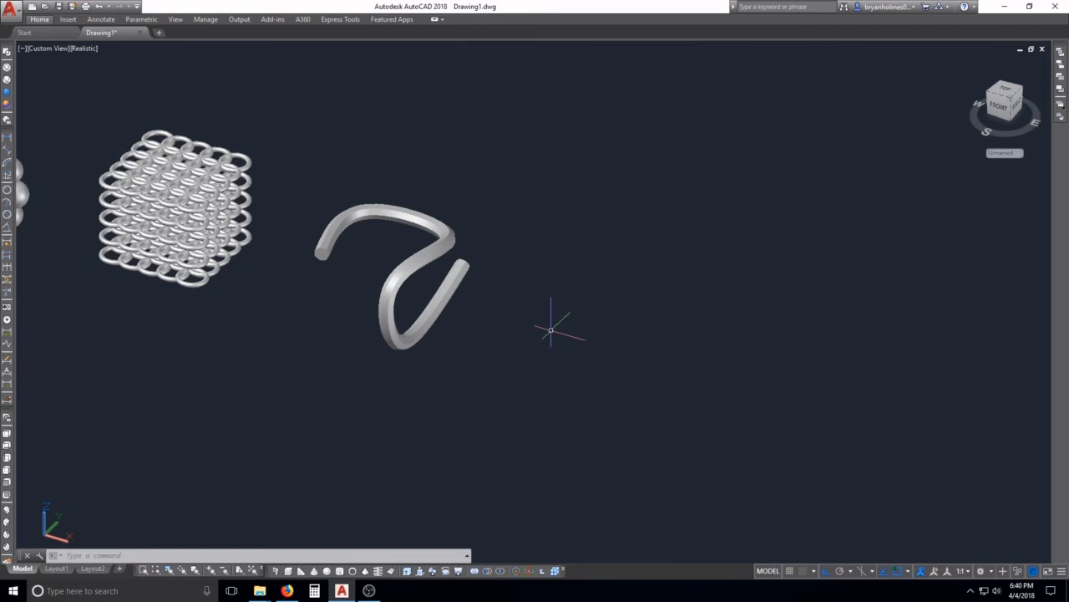
key("Escape")
key("Escape")
key("Escape")
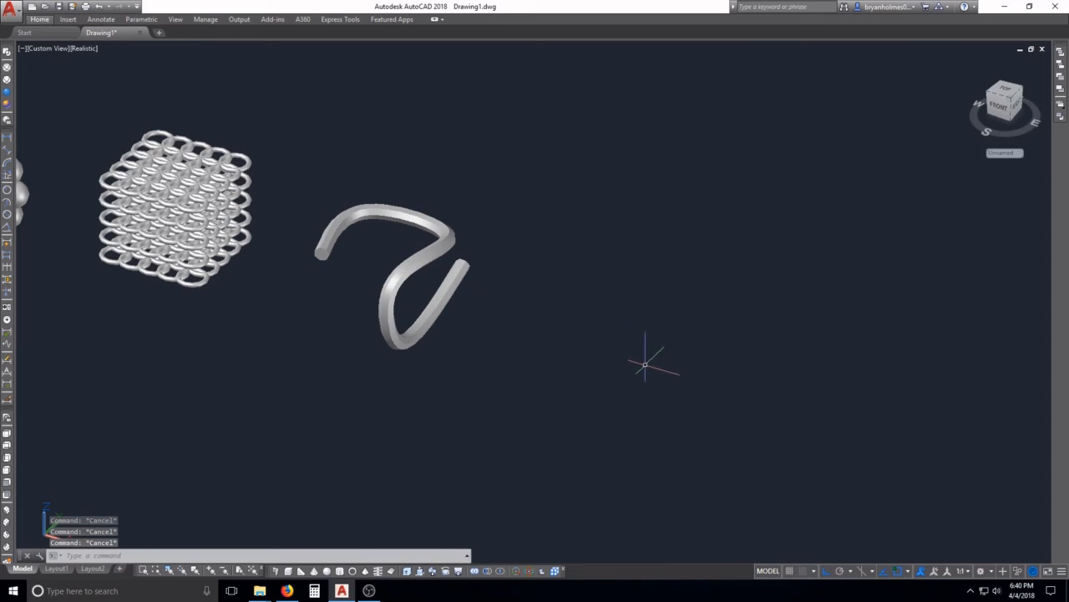
Regenerate the drawing and zoom to its extents so the sphere ring, torus array and swept bar are displayed cleanly.
type("r")
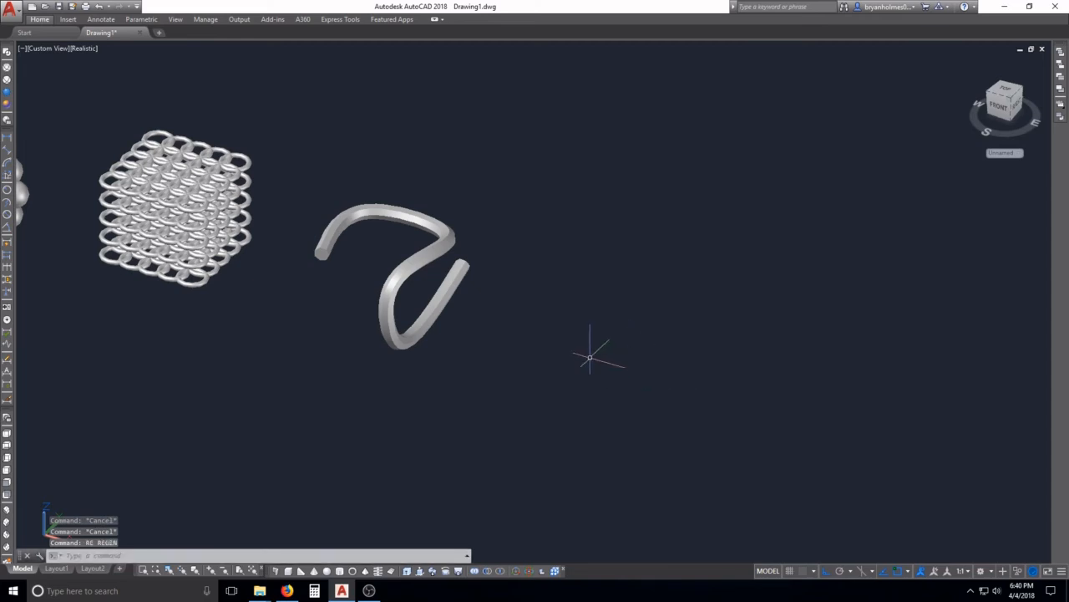
middle_click(615, 353)
middle_click(616, 353)
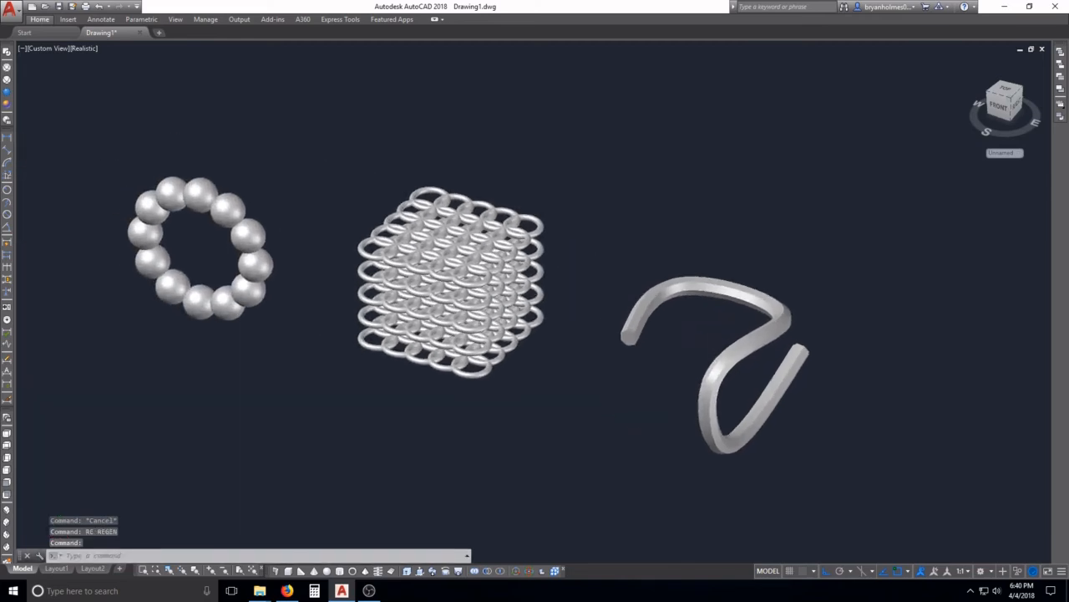
type("re")
key("Return")
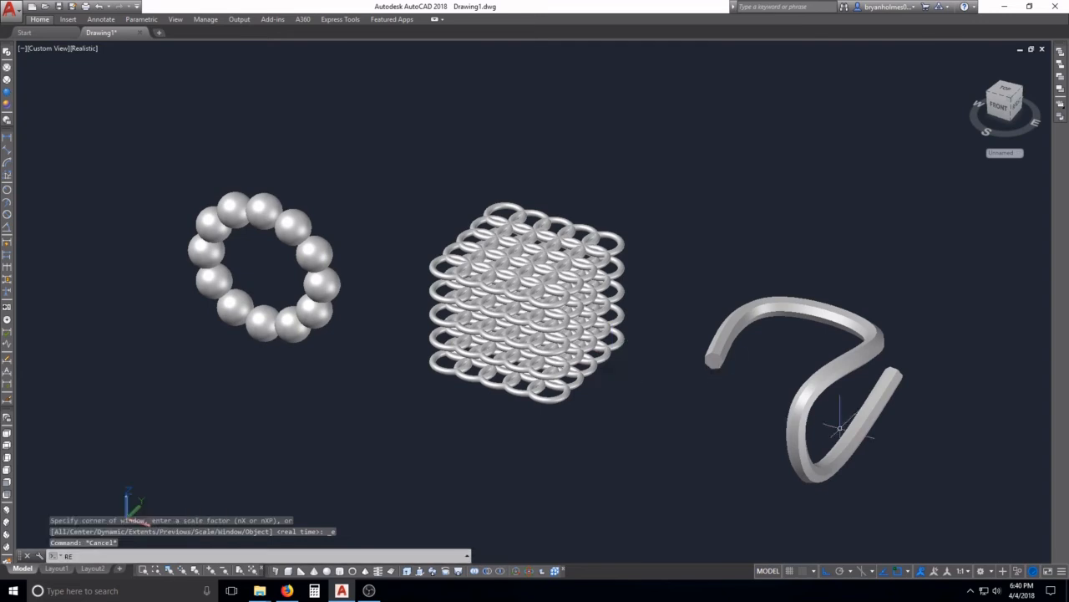
middle_click_drag(820, 433, 429, 354)
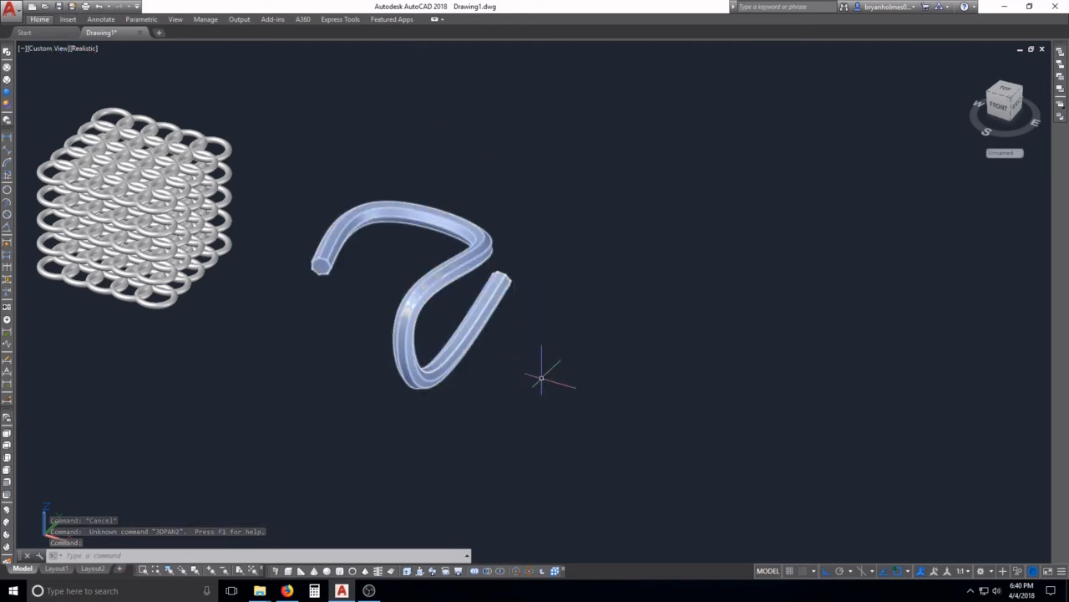
key("Escape")
key("Escape")
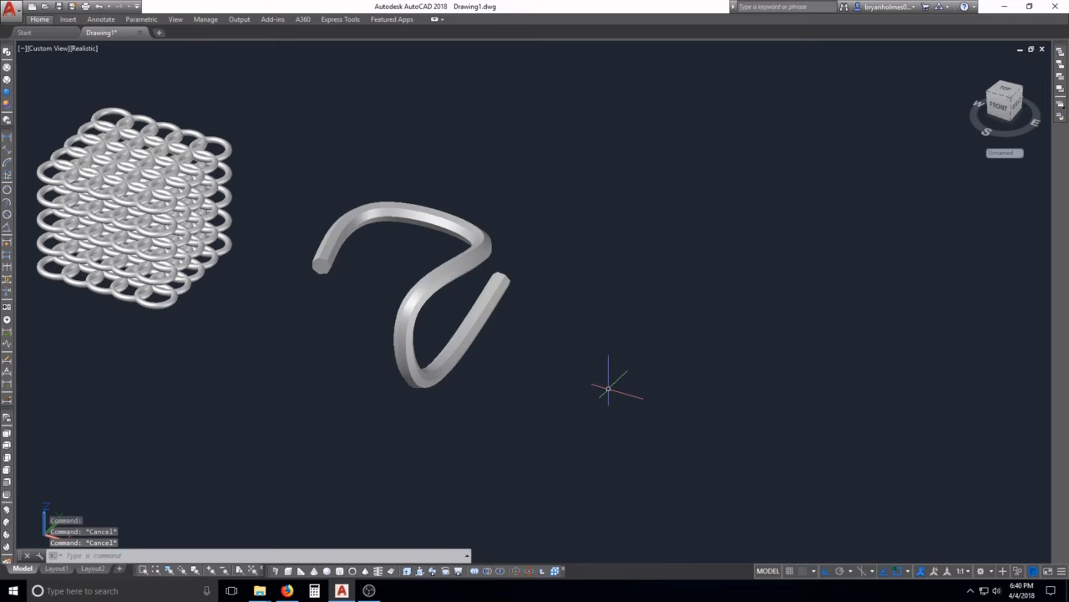
key("Escape")
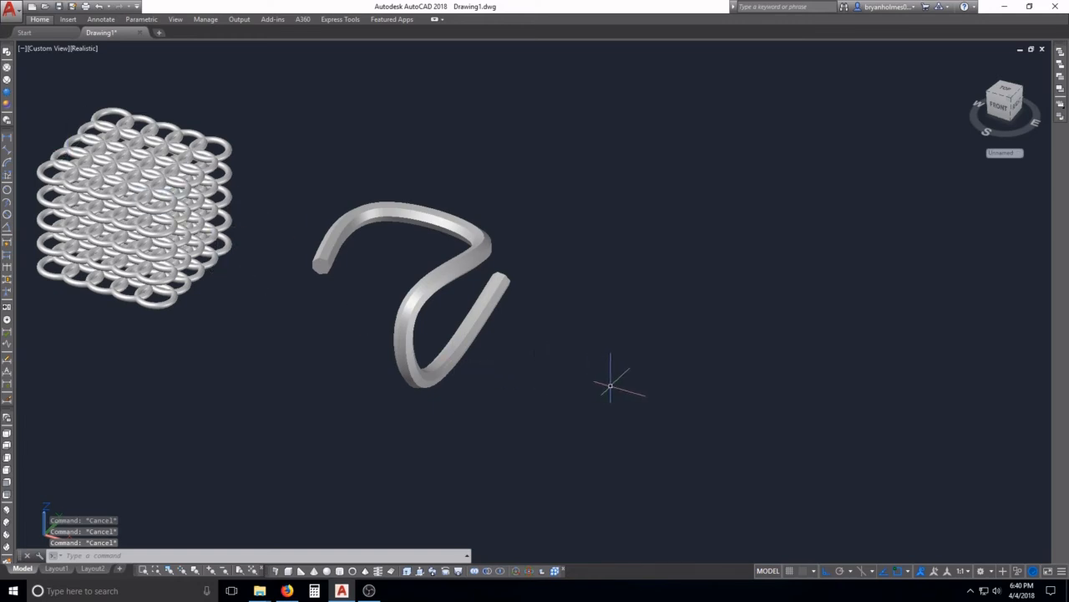
Draw a rectangle on the ground plane in the empty space beside the swept bar, on the side away from the torus array.
type("rec")
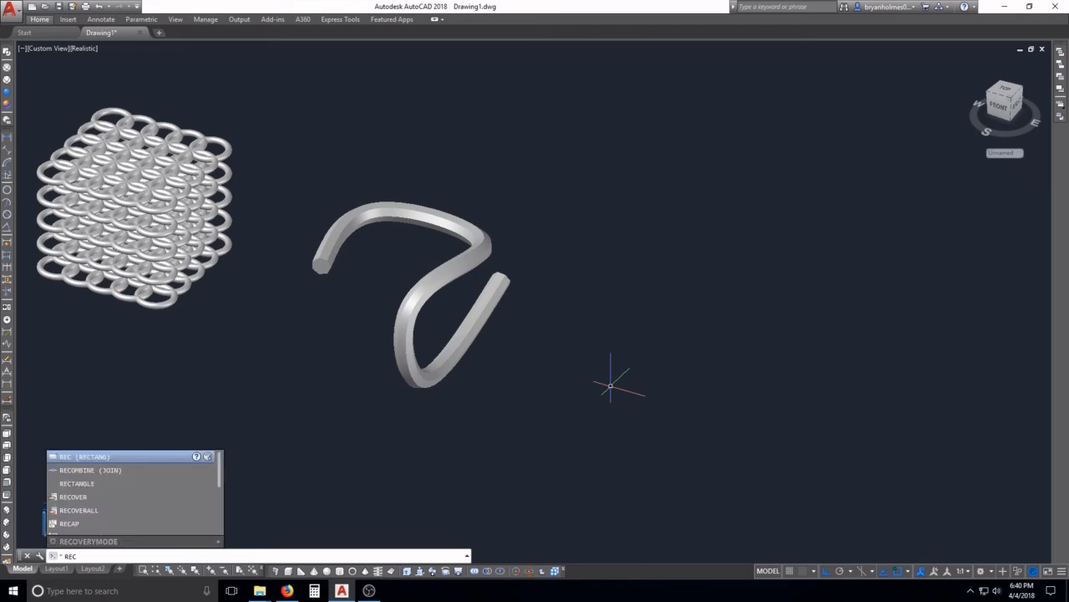
key("Return")
left_click(661, 343)
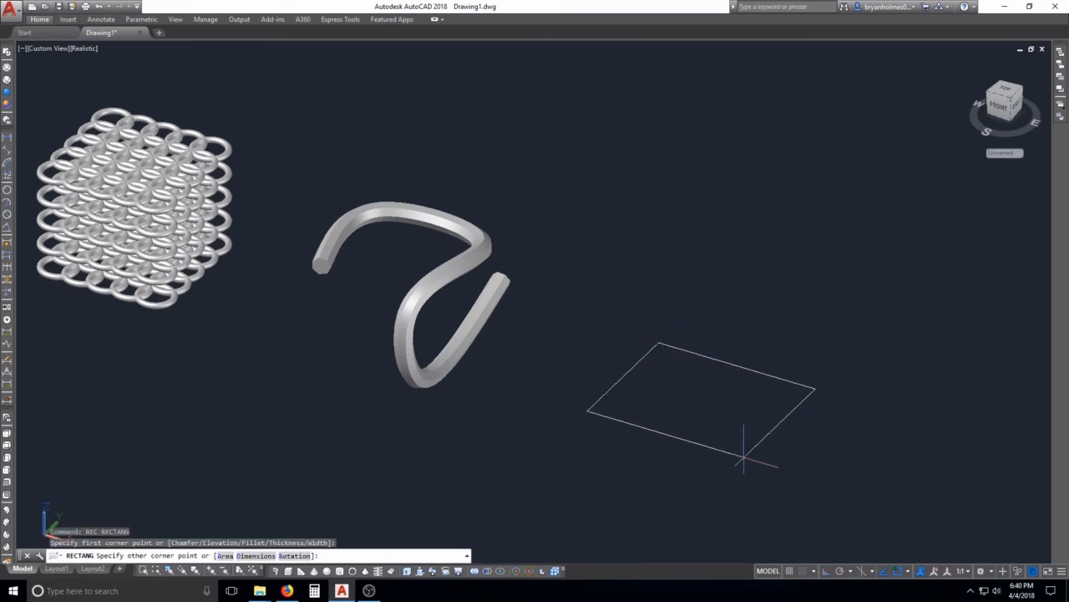
left_click(747, 459)
middle_click_drag(750, 454, 651, 383, "shift")
Copy the rectangle straight up along the Z axis by about 46 units.
type("co")
key("Return")
left_click(677, 409)
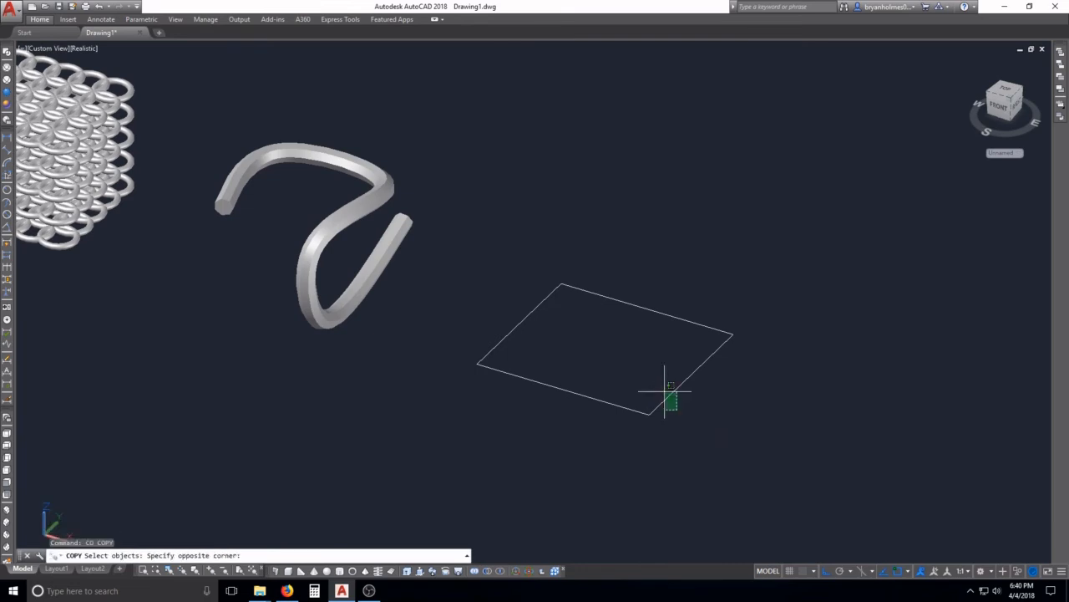
left_click(665, 389)
key("Return")
left_click(758, 332)
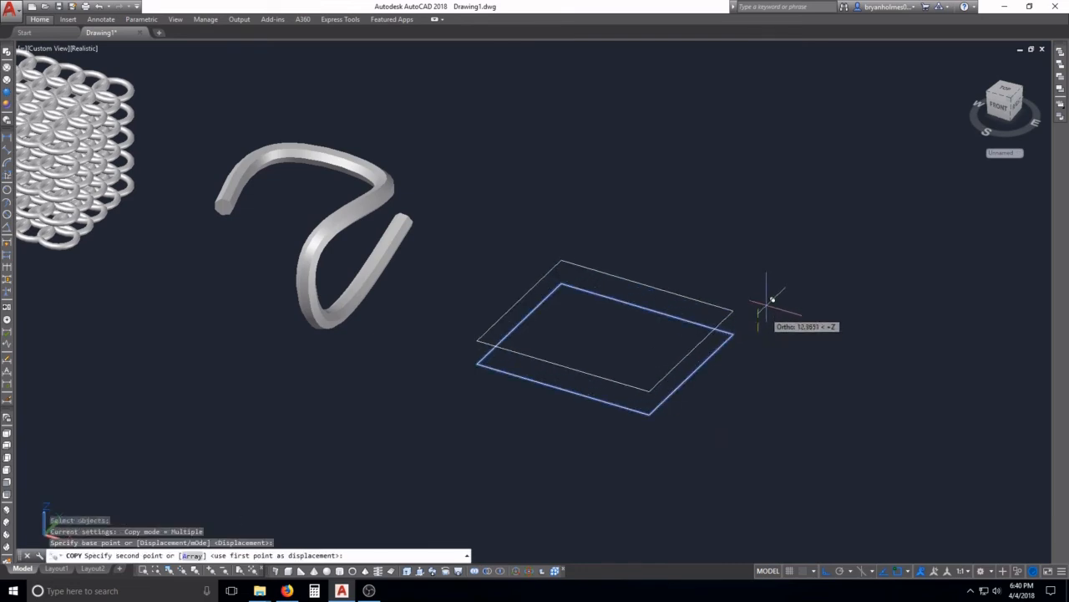
left_click(776, 250)
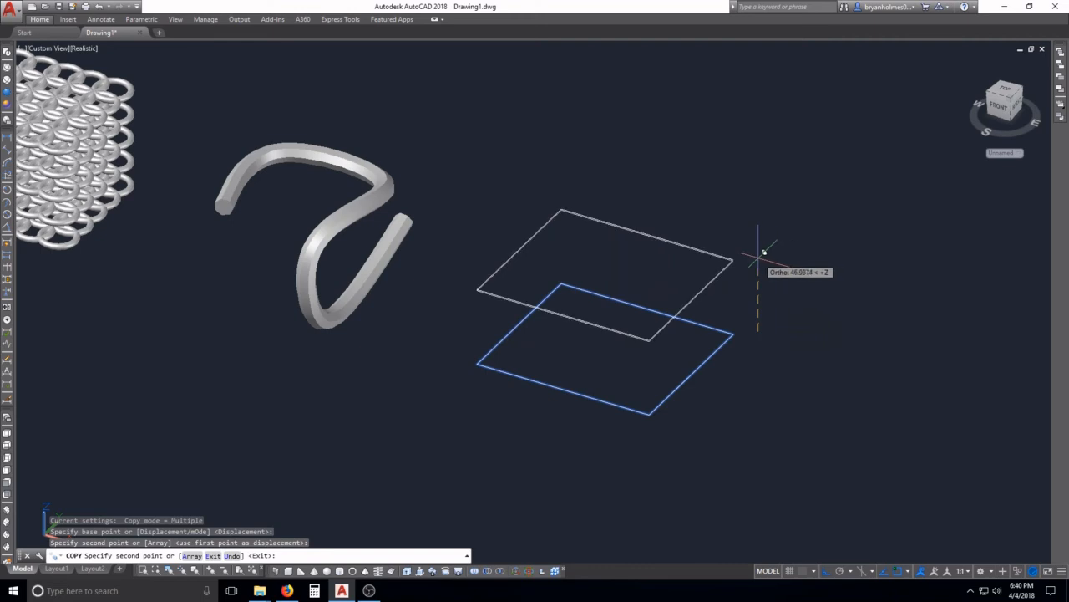
key("Escape")
key("Escape")
key("Escape")
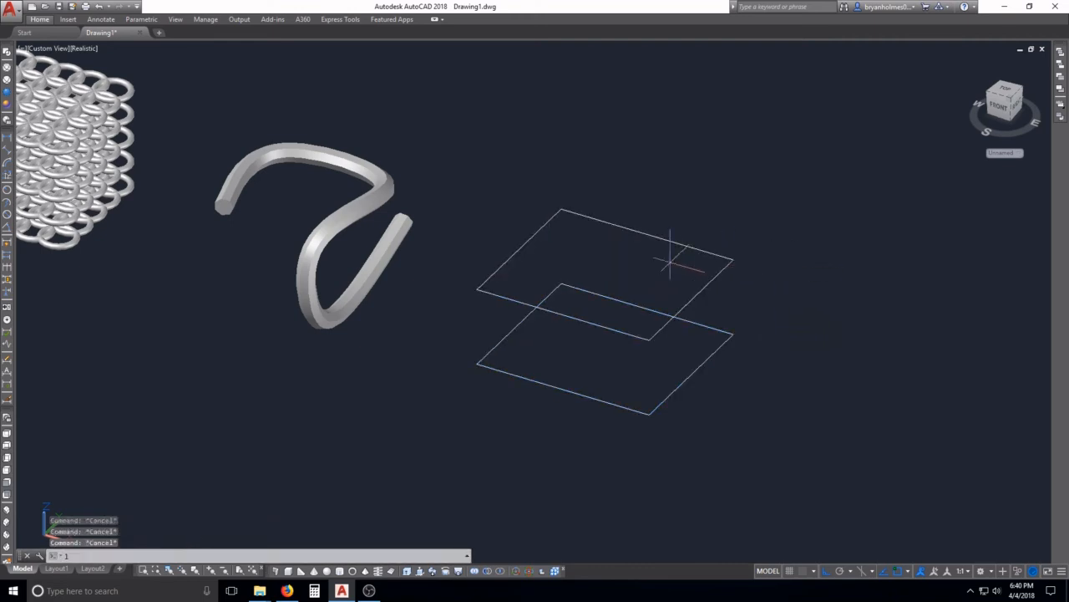
Draw a diagonal line between the back and front corners of the upper rectangle.
type("l")
key("Return")
left_click(562, 209)
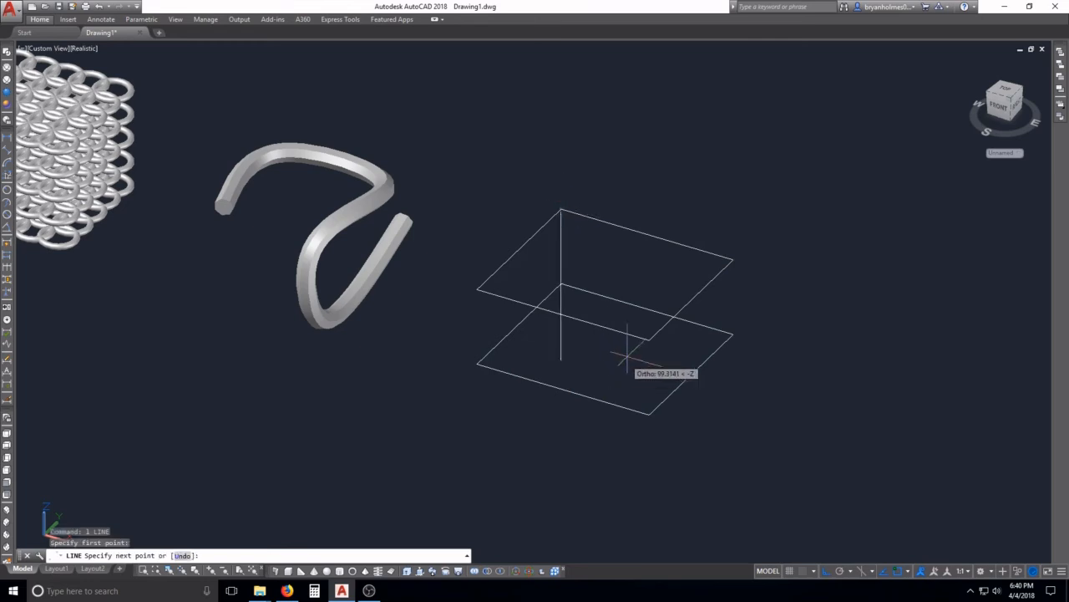
left_click(649, 339)
key("Escape")
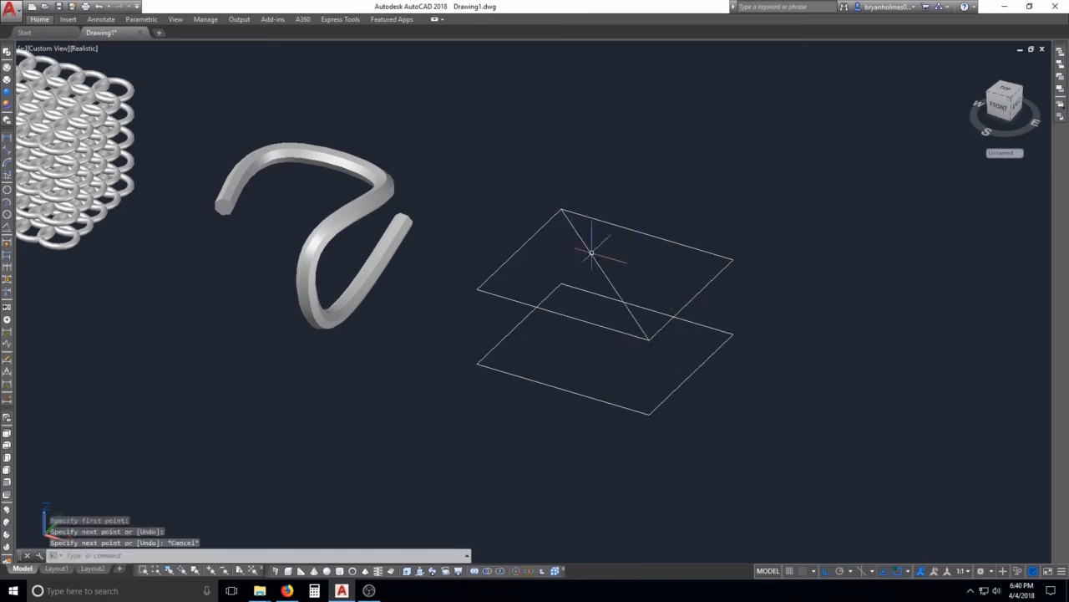
key("Escape")
key("Escape")
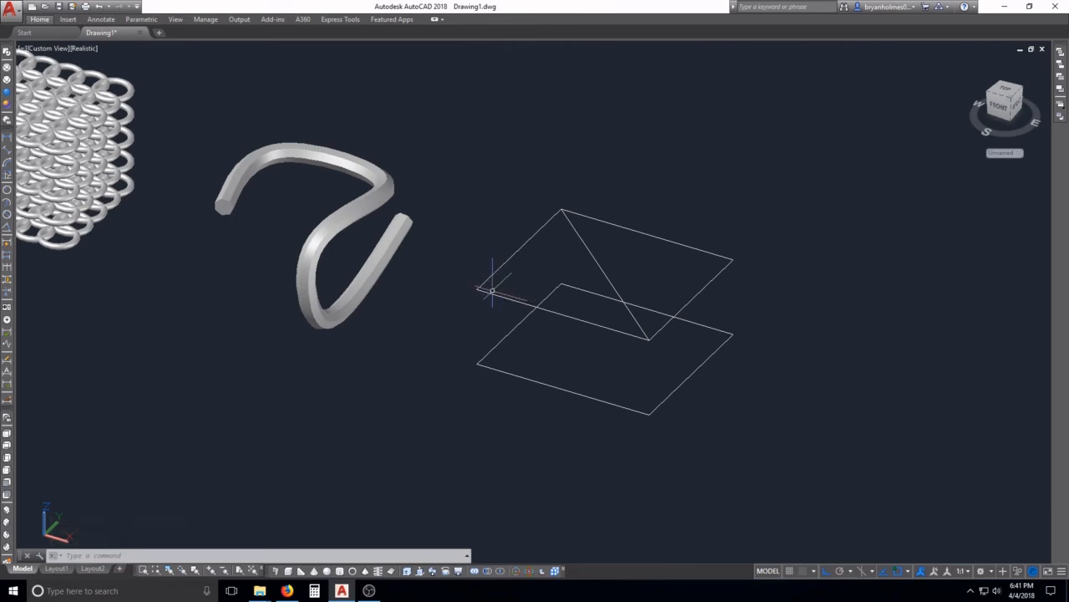
Rotate the upper rectangle counterclockwise about the diagonal's midpoint by a freehand angle with ortho off.
key("Escape")
key("Escape")
key("Escape")
type("ro")
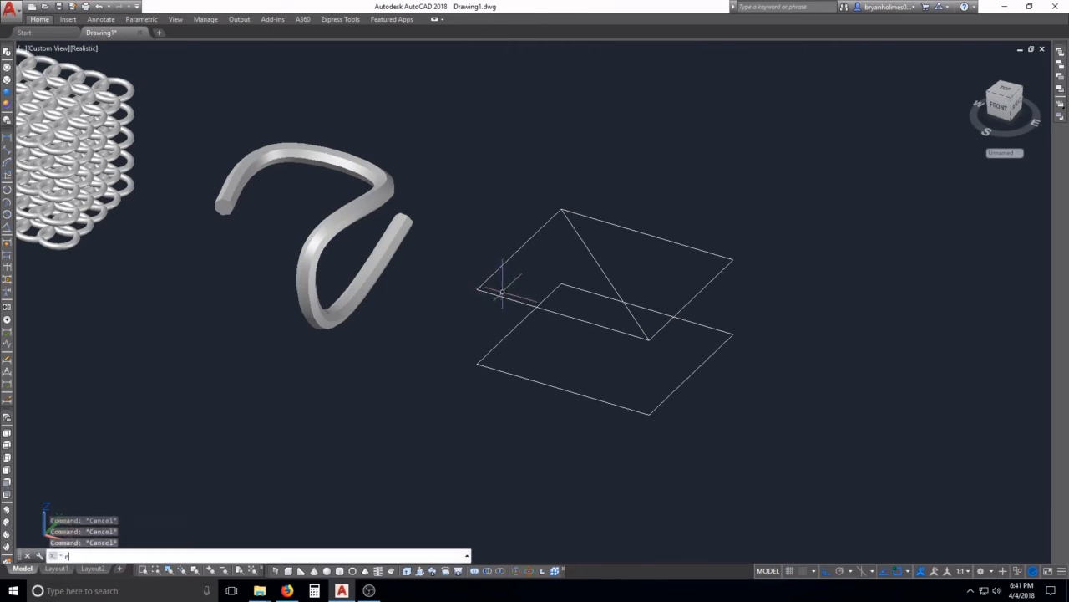
key("Return")
left_click(504, 288)
left_click(487, 259)
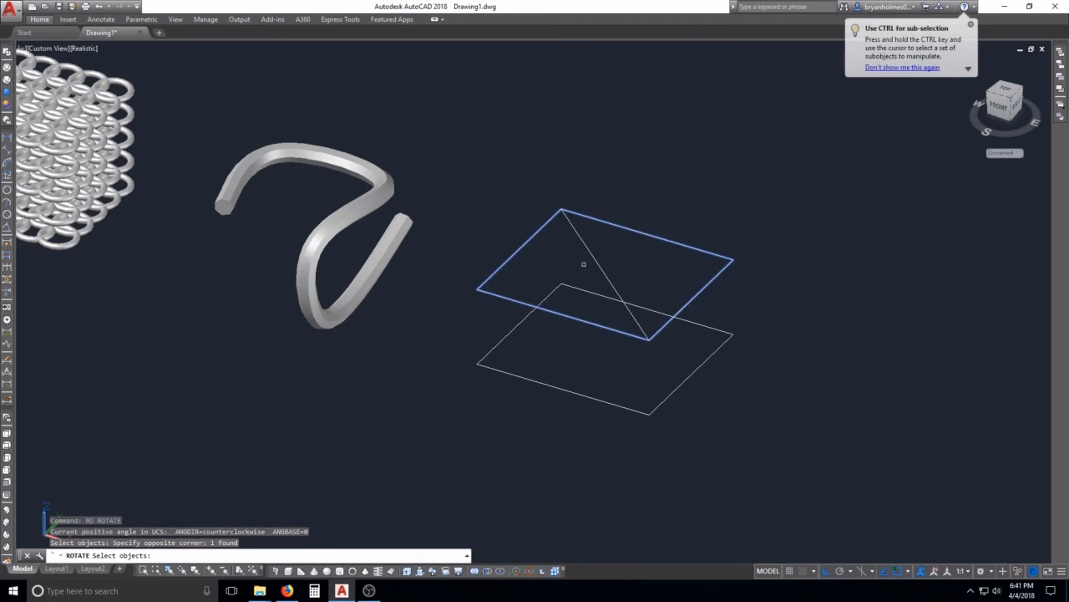
key("Return")
left_click(606, 275)
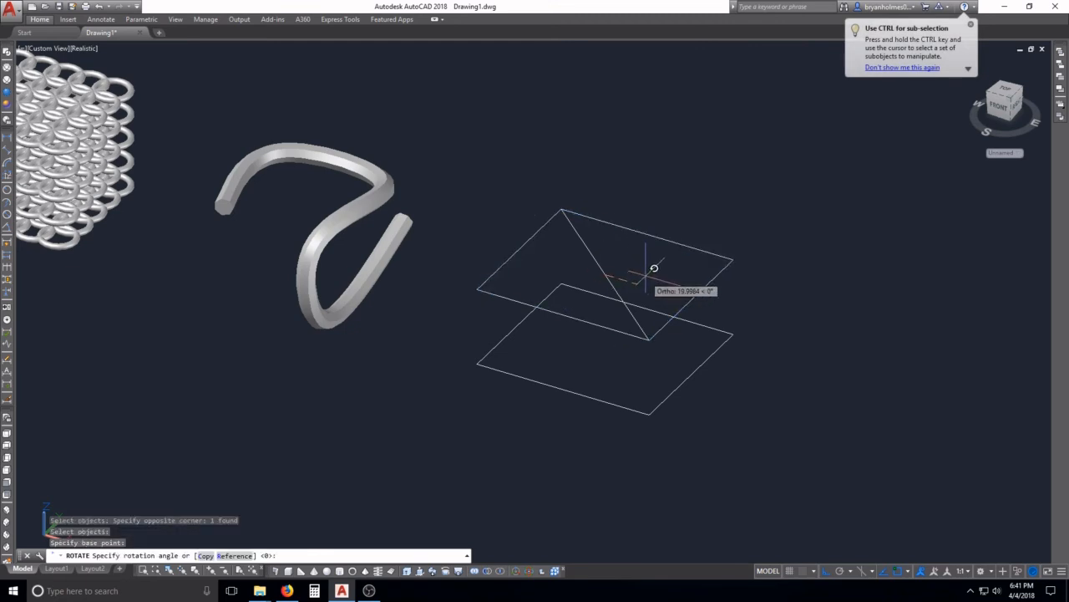
key("F8")
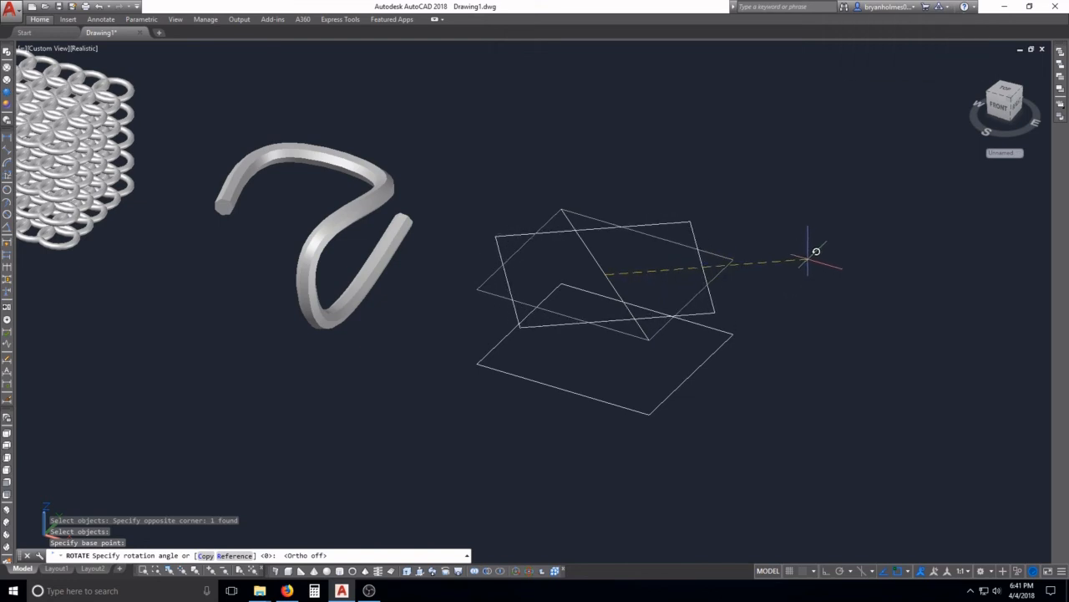
key("Escape")
Erase the diagonal line left across the rotated upper rectangle.
type("e")
key("Return")
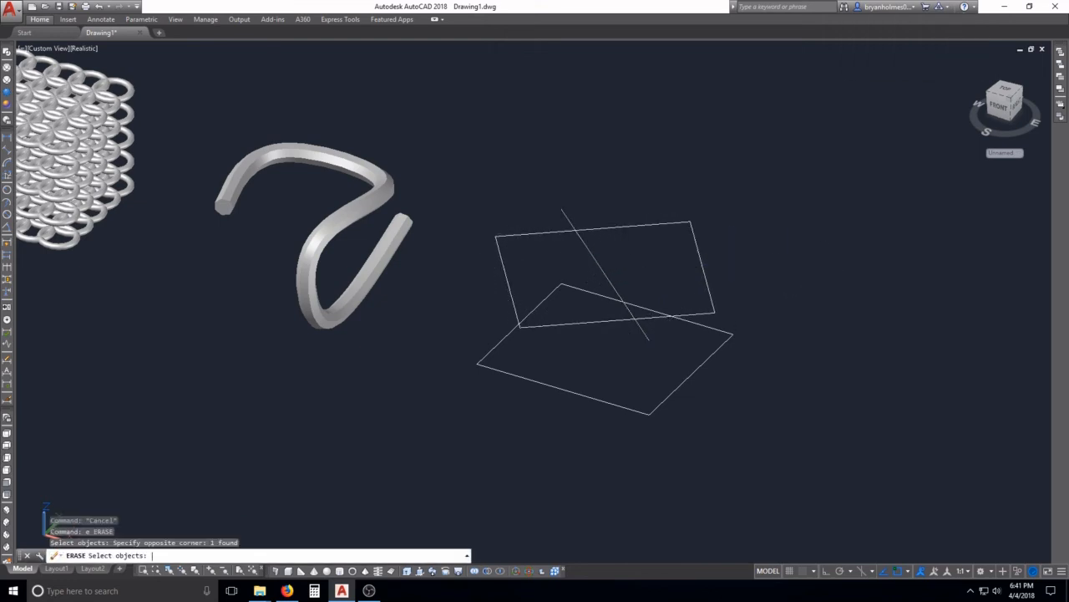
key("Escape")
key("Escape")
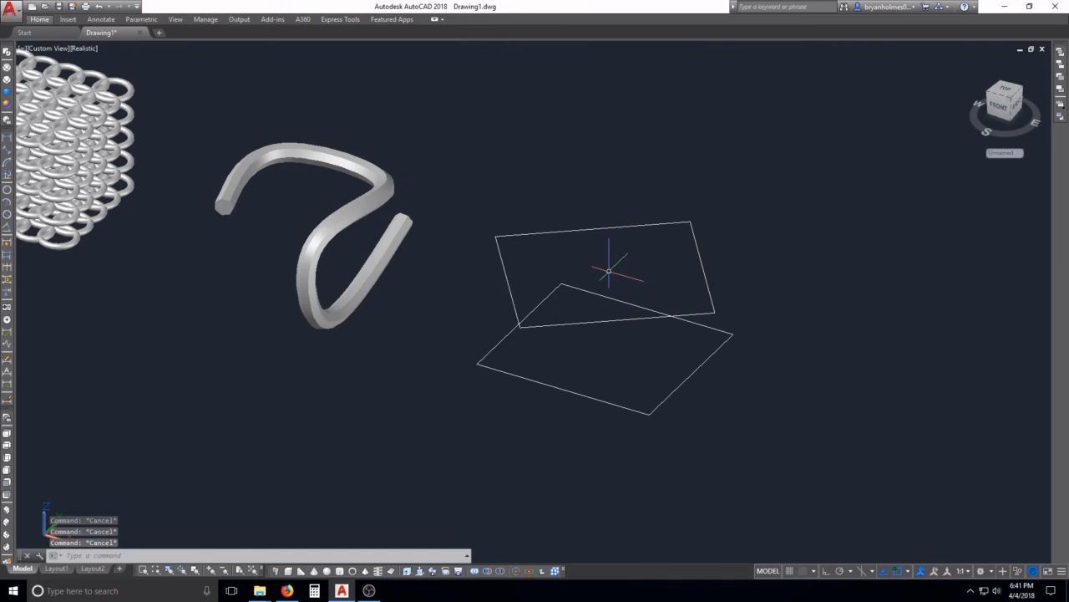
Draw a new diagonal line between two opposite corners of the rotated upper rectangle.
type("l")
key("Return")
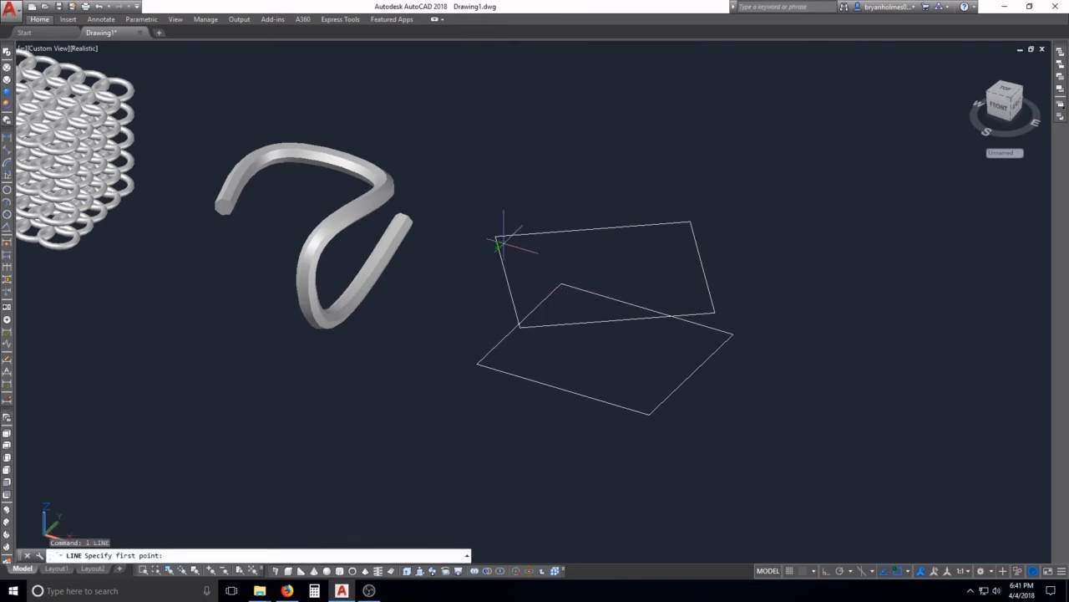
left_click(497, 237)
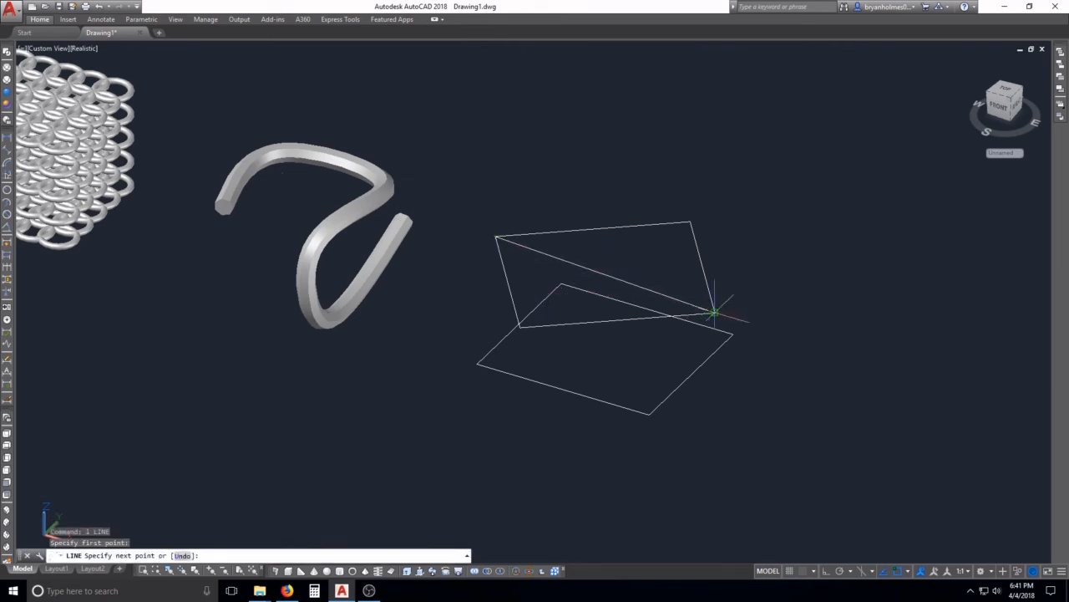
left_click(714, 312)
key("Escape")
key("Escape")
Draw a circle centred on the new diagonal's midpoint, sized freehand to fit inside the rotated rectangle.
middle_click_drag(635, 265, 636, 279)
type("c")
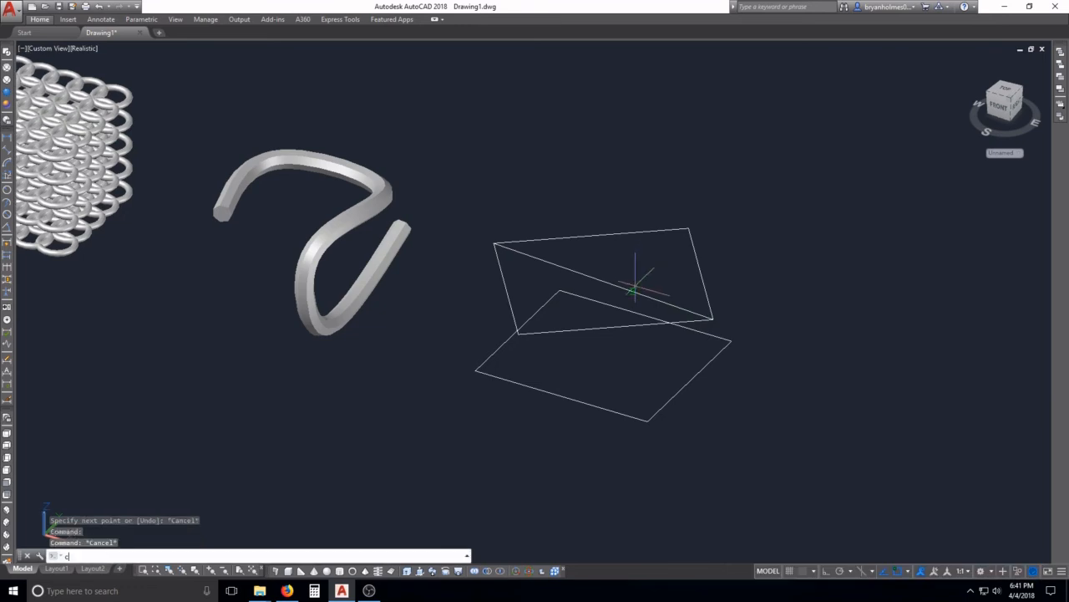
key("Return")
left_click(603, 282)
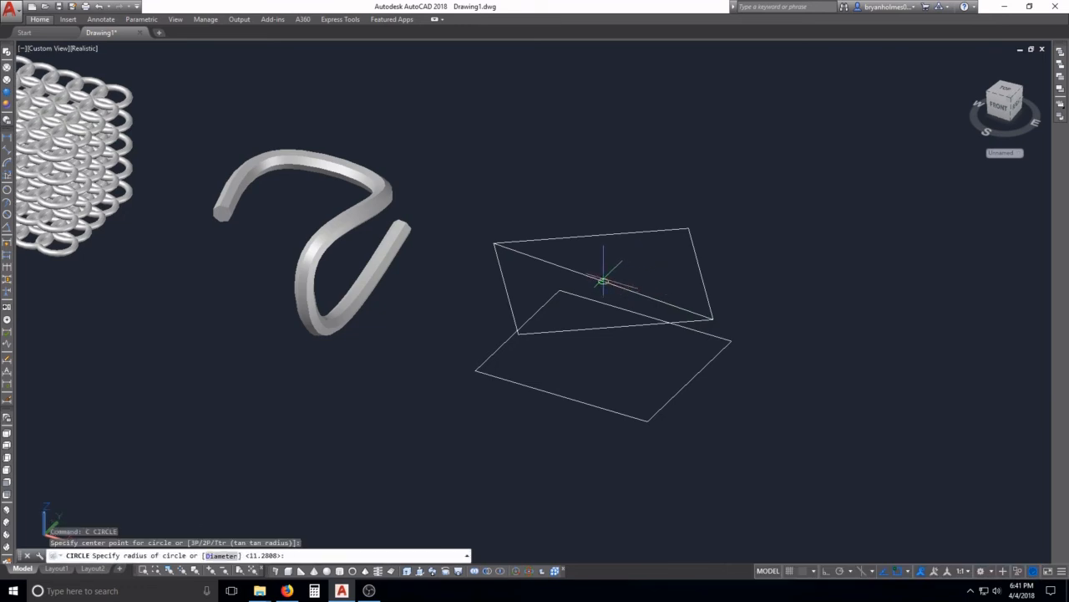
left_click(635, 266)
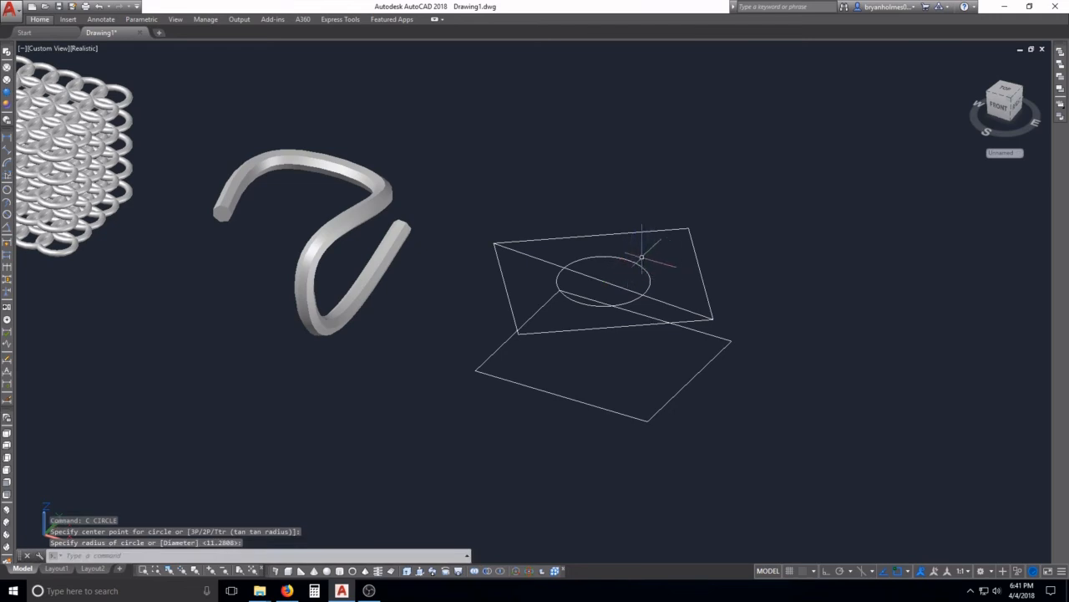
key("Escape")
key("Escape")
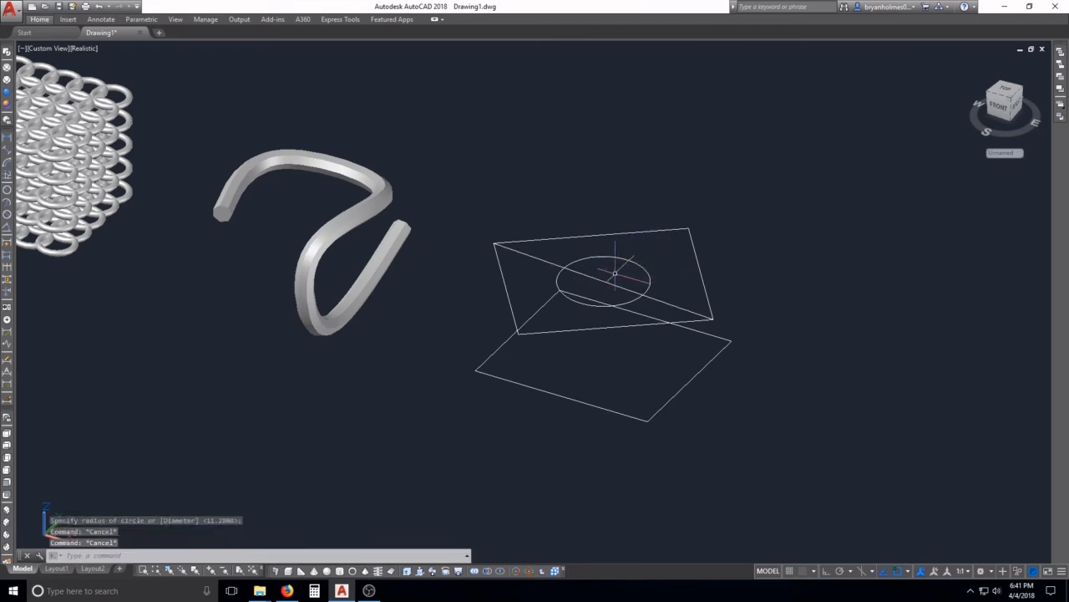
Enlarge the circle freehand by stretching its edge outward until it nearly fills the rotated upper rectangle.
key("Escape")
left_click(647, 252)
left_click(632, 263)
scroll(633, 262, "up", 2)
scroll(632, 262, "up", 2)
left_click(622, 251)
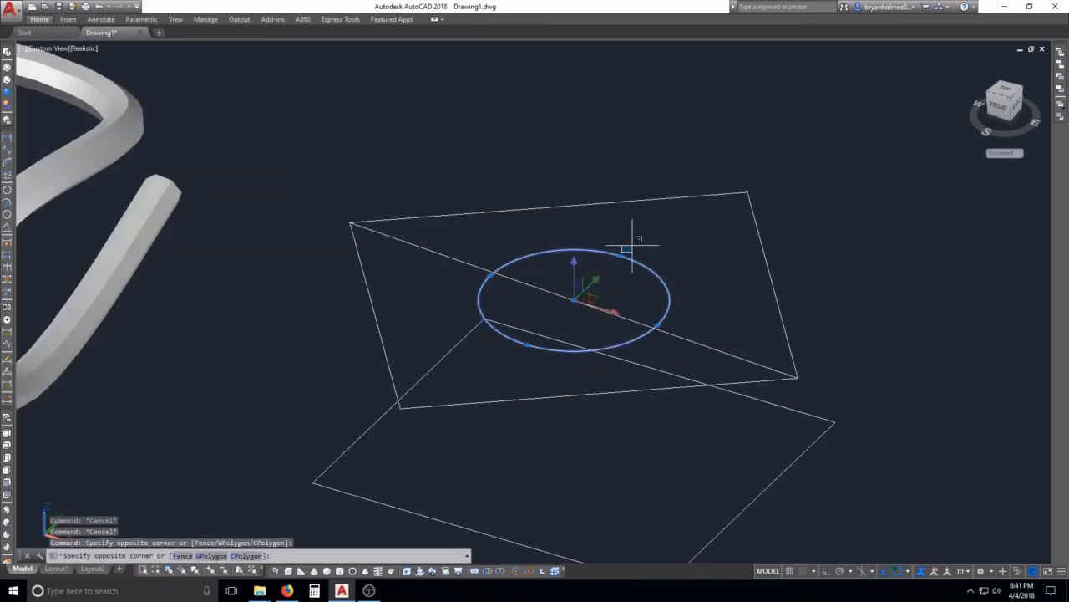
left_click(639, 247)
key("Escape")
left_click(649, 242)
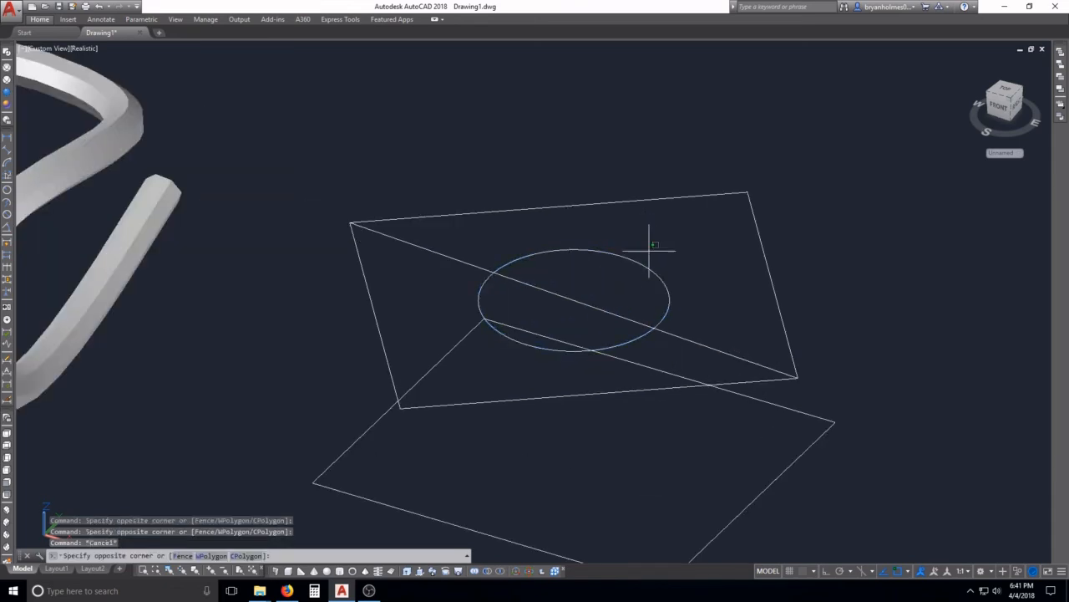
left_click(629, 252)
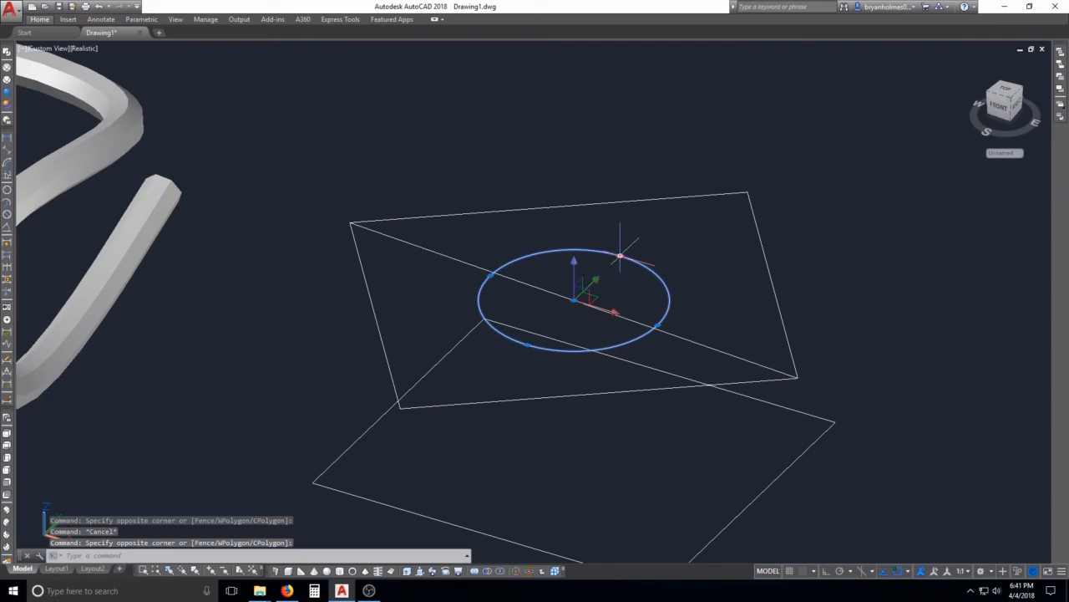
left_click(620, 255)
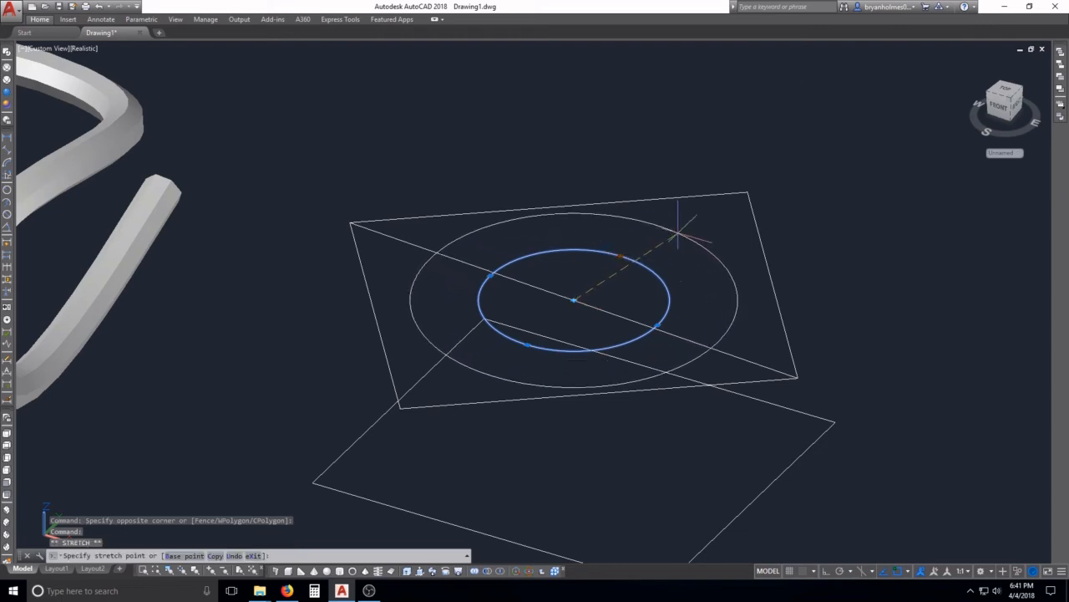
left_click(664, 243)
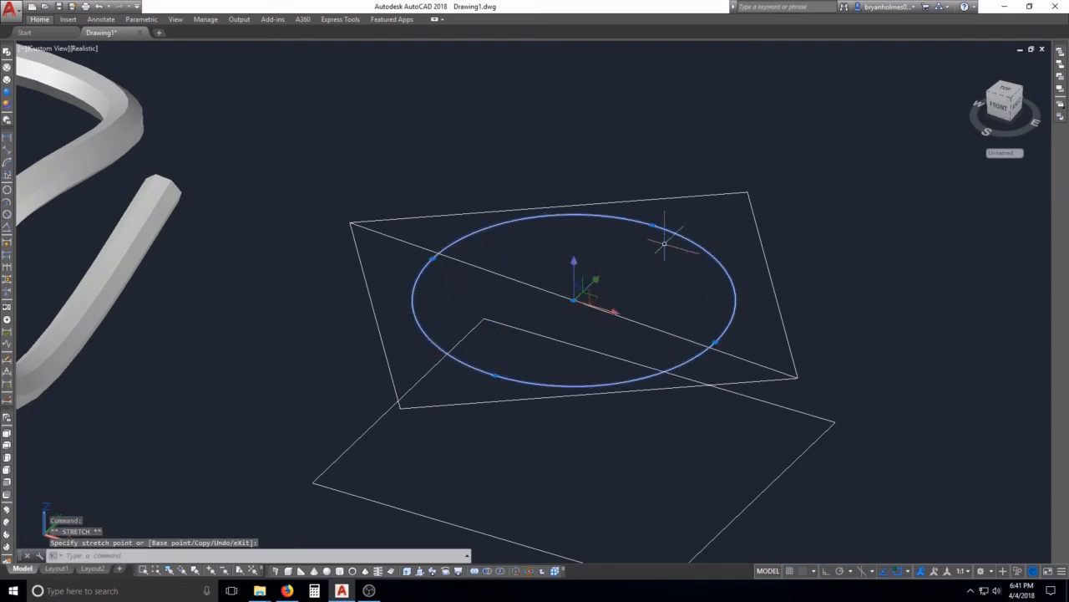
key("Escape")
key("Escape")
key("Escape")
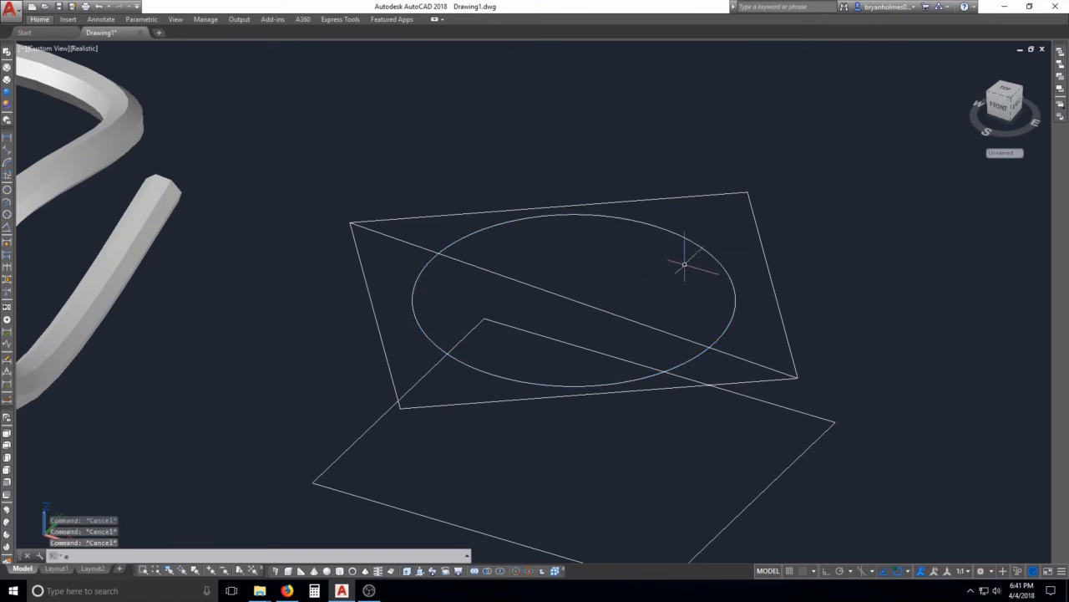
Move the enlarged circle straight up along Z with ortho on, placing it above the rotated rectangle.
key("Return")
left_click_drag(713, 231, 691, 250)
left_click(690, 255)
left_click(690, 255)
left_click(681, 253)
left_click(711, 277)
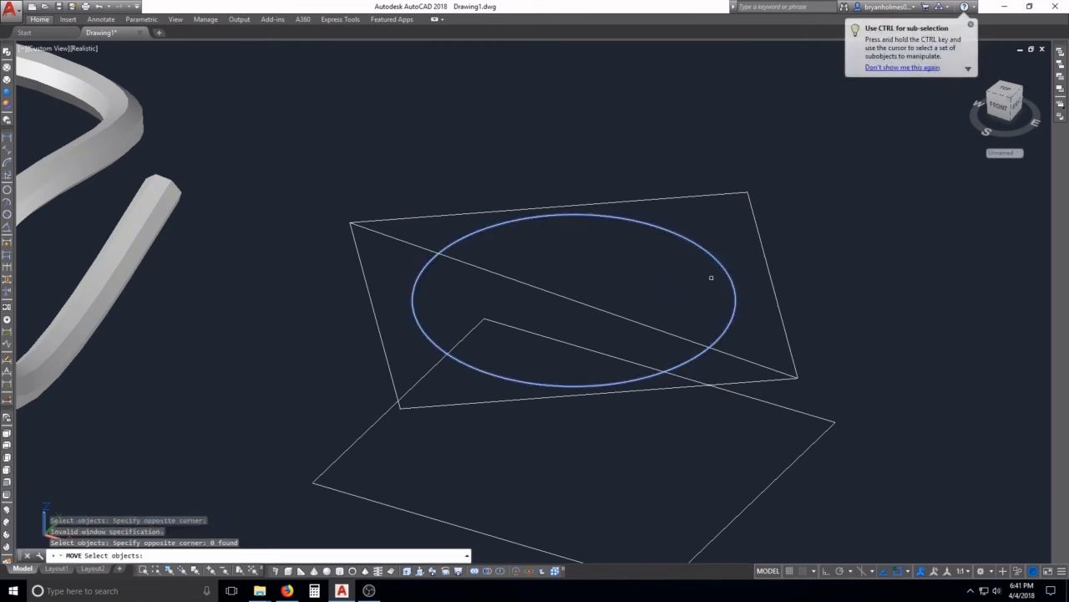
key("Return")
left_click(825, 294)
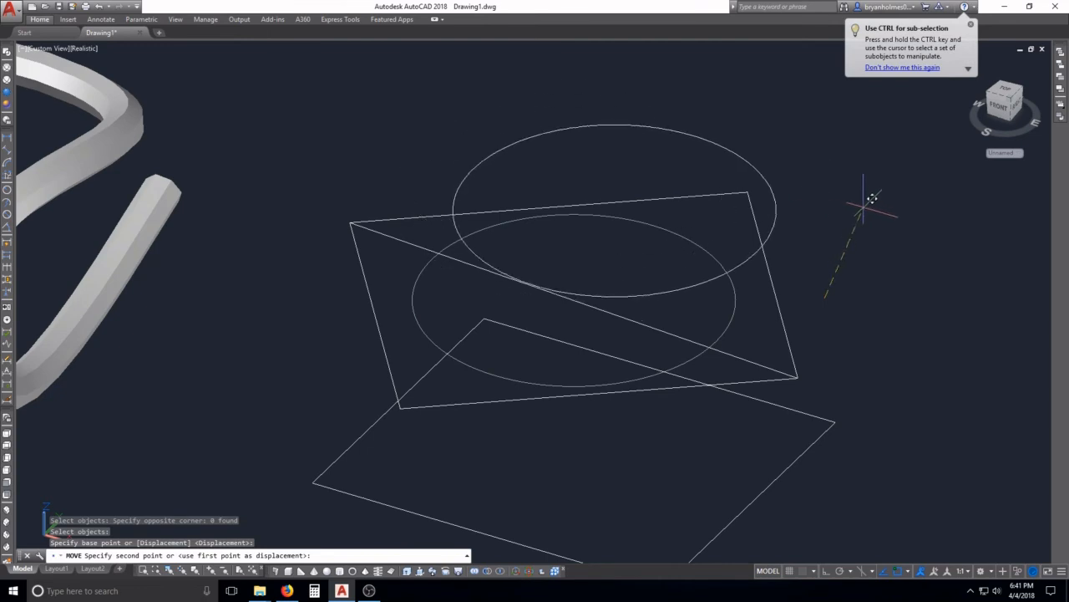
key("F8")
key("Escape")
scroll(714, 244, "down", 2)
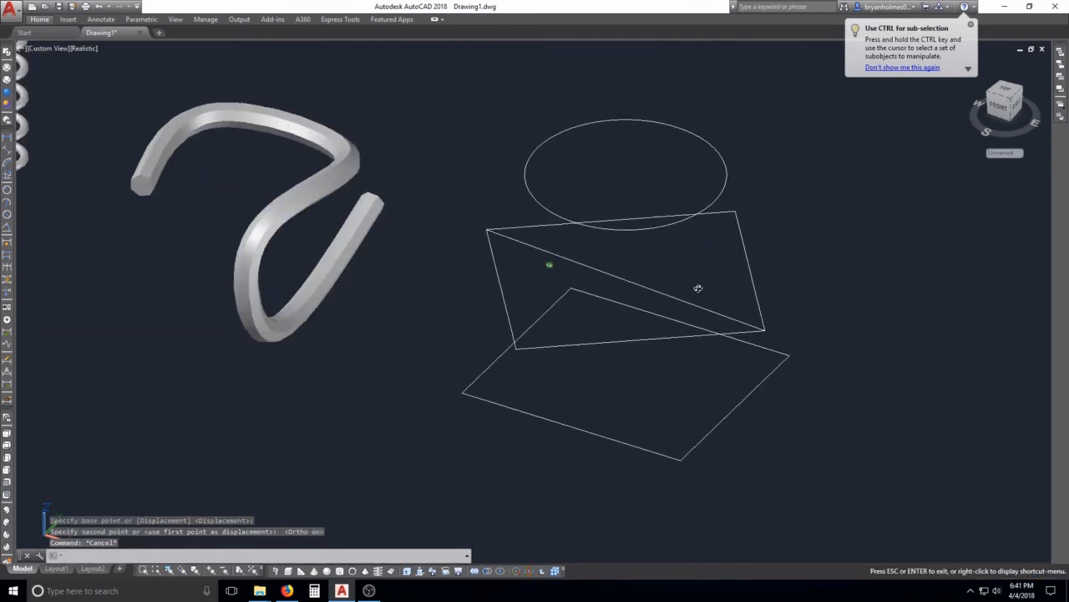
Erase the diagonal construction line across the rotated rectangle.
mouse_move(698, 288)
middle_mouse_down("shift")
mouse_move(700, 252)
mouse_move(580, 329)
mouse_move(599, 303)
middle_mouse_up("shift")
key("Escape")
type("e")
key("Return")
left_click(675, 249)
left_click(600, 300)
key("Return")
Move the circle sideways along the X axis by about 37 units with ortho on.
type("m")
key("Return")
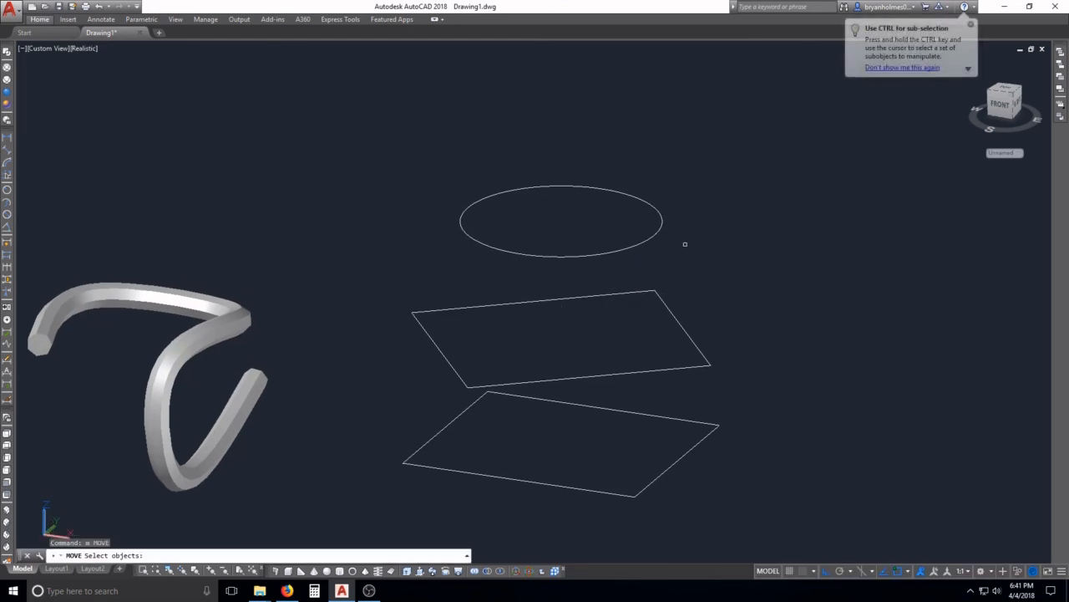
left_click(673, 266)
left_click(626, 226)
key("Return")
left_click(683, 241)
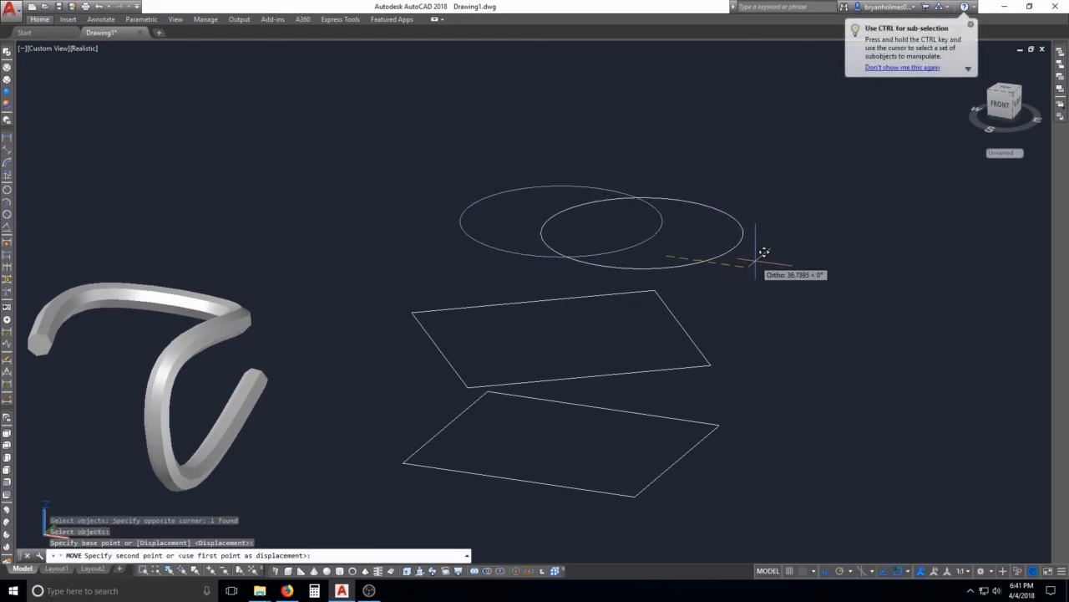
left_click(763, 252)
Draw a smaller concentric circle with a radius of about 26 units inside the raised circle.
middle_click_drag(711, 256, 692, 292)
type("c")
key("Return")
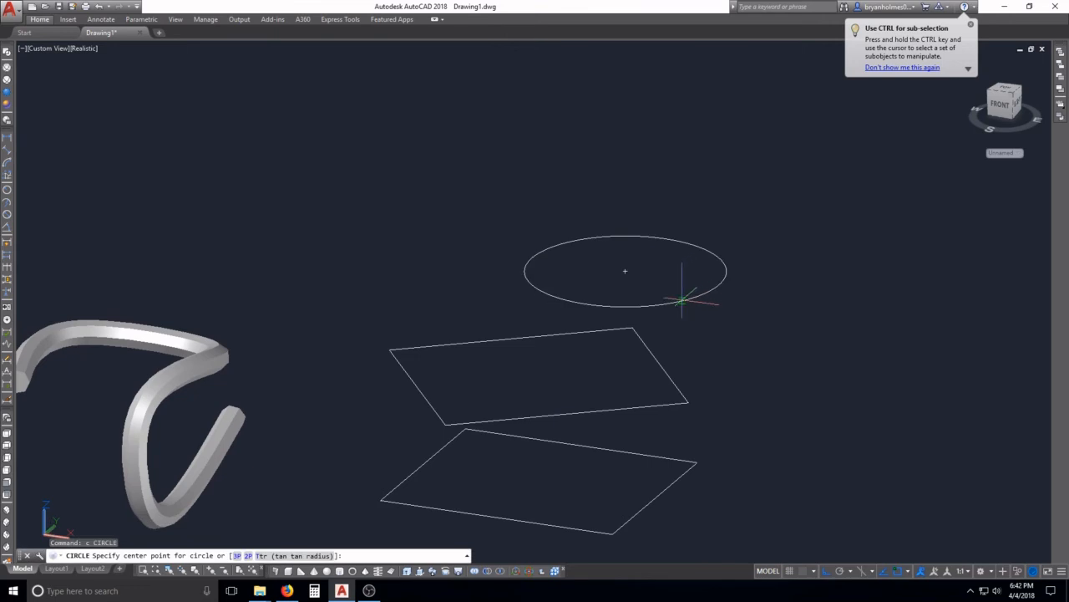
left_click(625, 269)
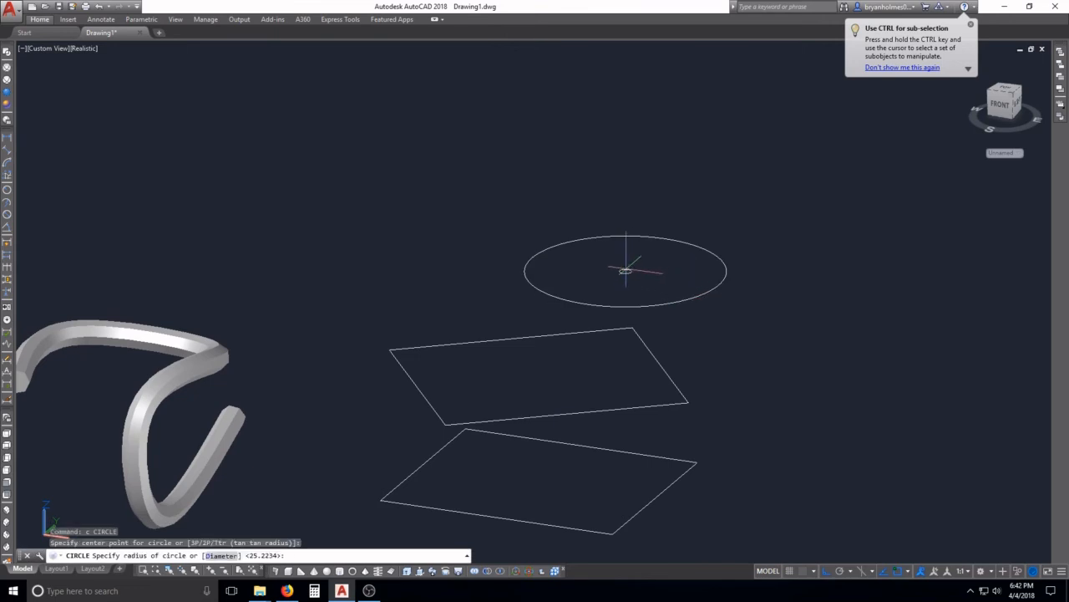
left_click(566, 266)
Draw a third concentric circle with a radius of about 12 units inside the other two.
key("Return")
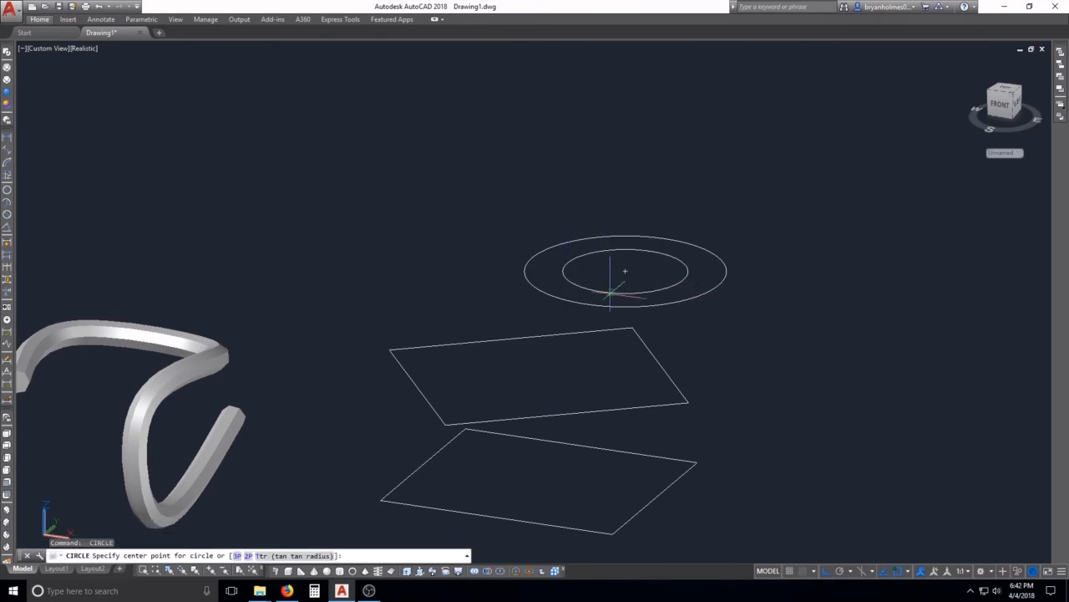
left_click(625, 269)
scroll(625, 269, "up", 3)
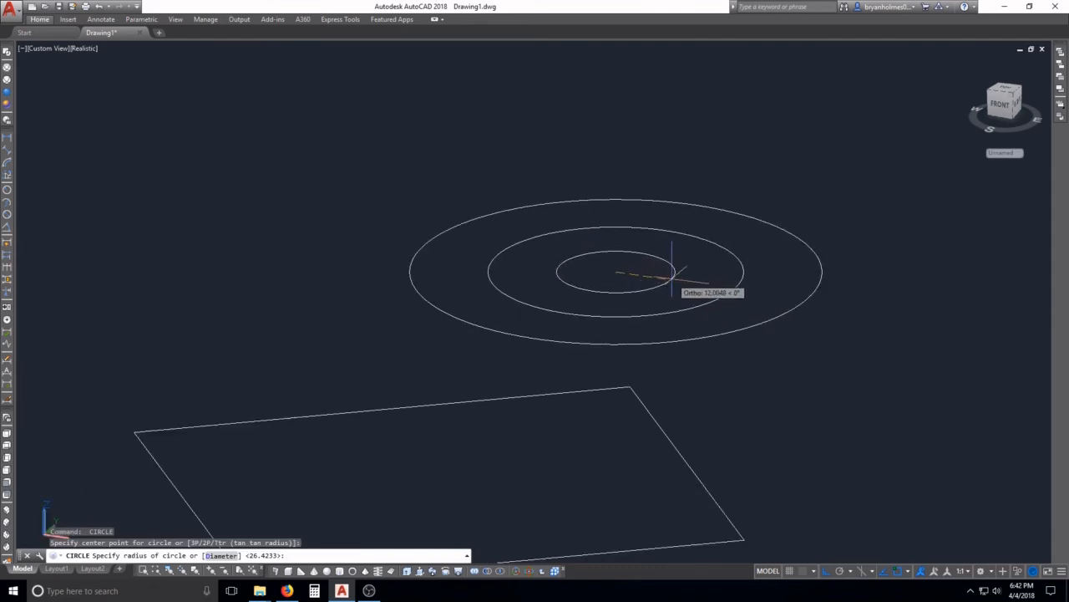
key("Escape")
key("Return")
key("Escape")
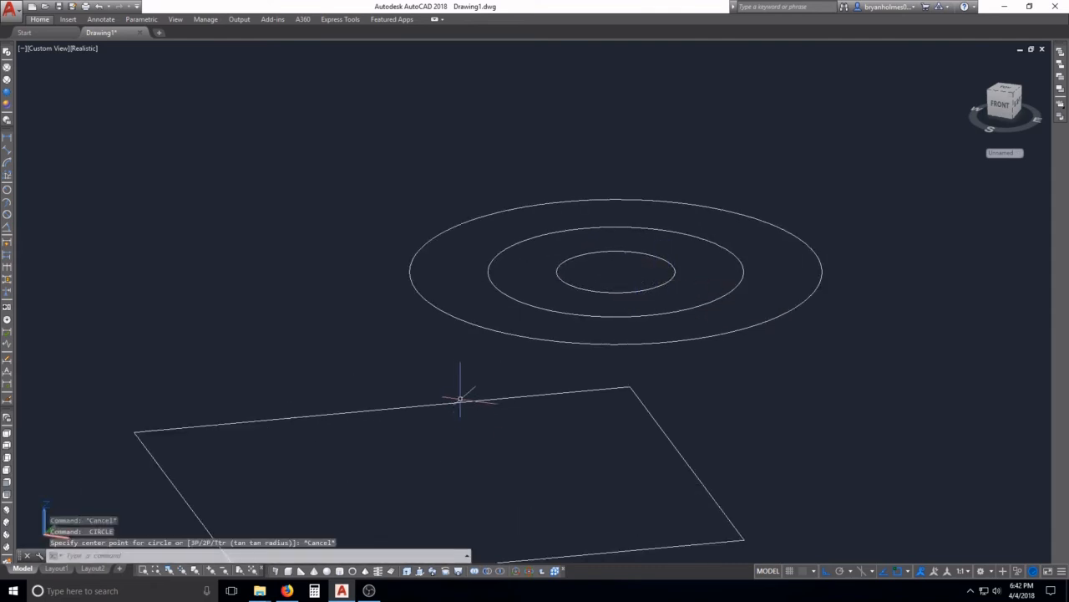
key("Escape")
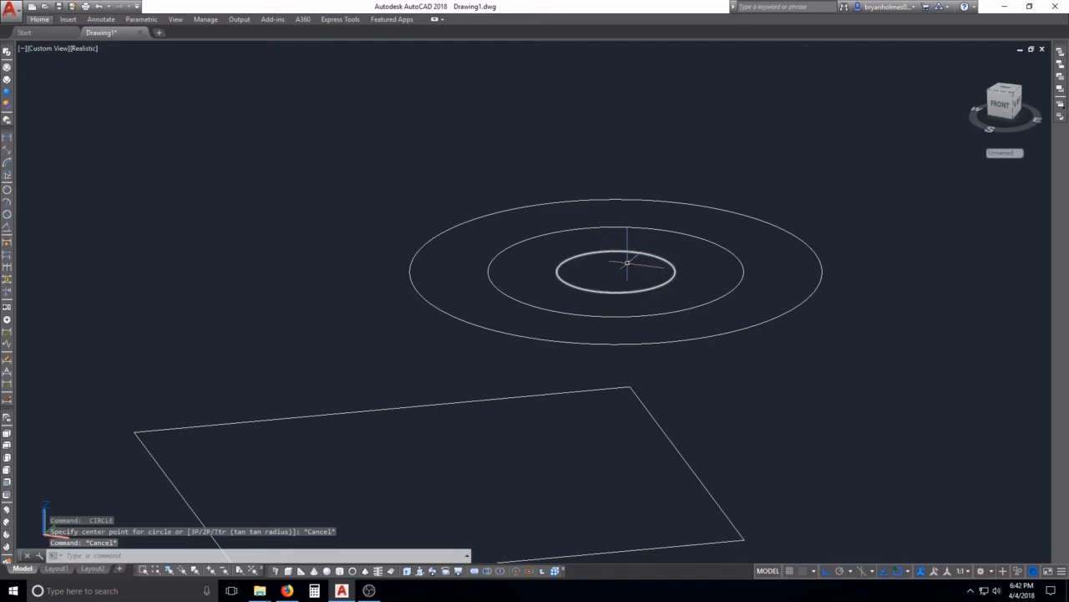
Erase the innermost of the three concentric circles.
key("Escape")
type("e")
key("Return")
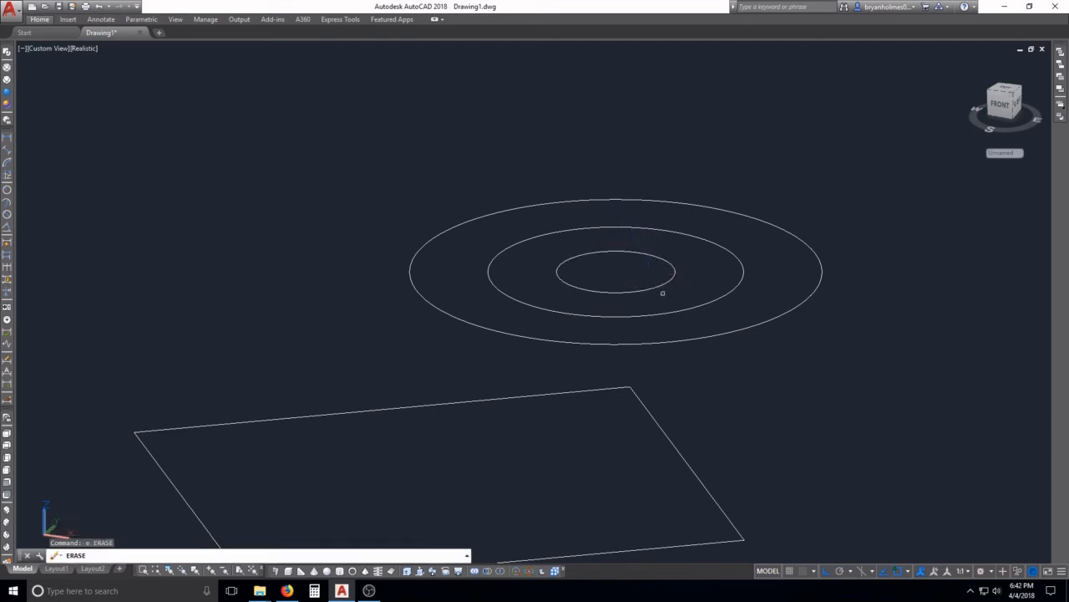
left_click(664, 294)
left_click(635, 277)
key("Return")
key("Escape")
key("Escape")
Draw a seven-sided inscribed polygon centred on the concentric circles, with a radius of about 18 units.
type("p")
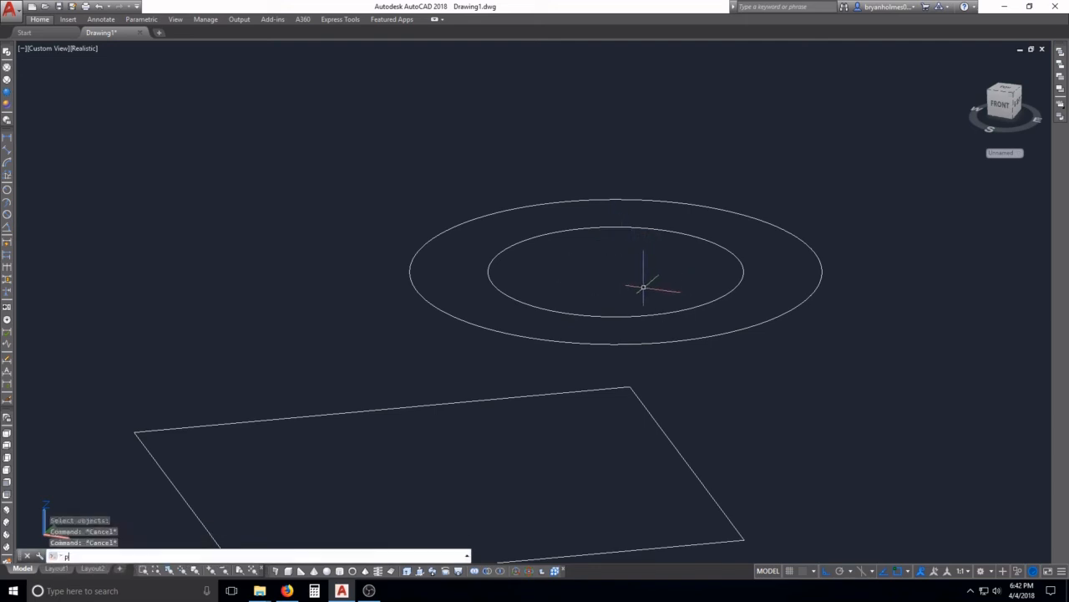
type("ol")
key("Return")
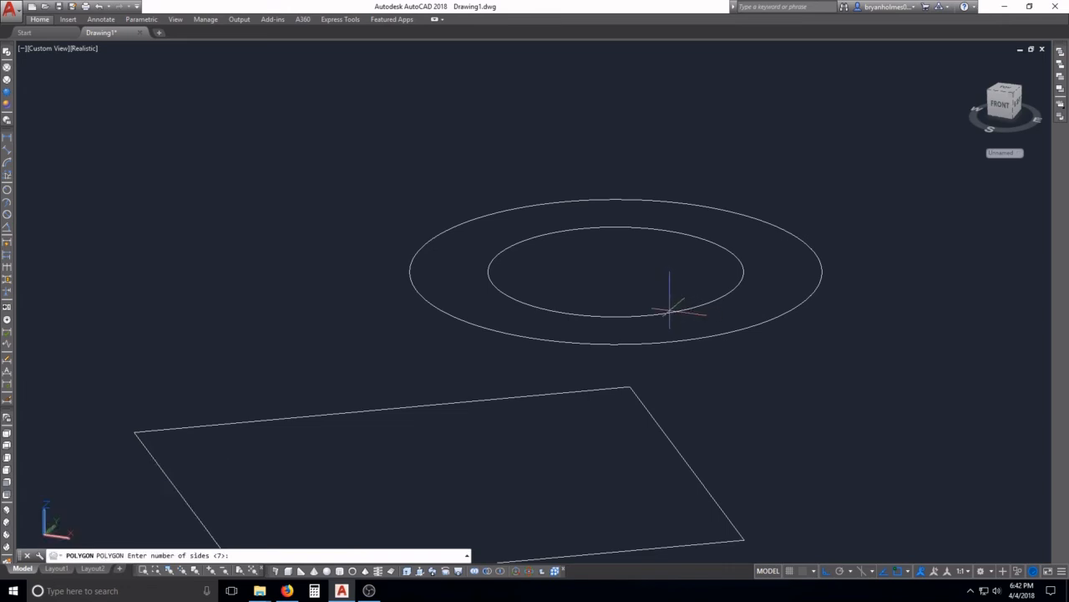
key("Return")
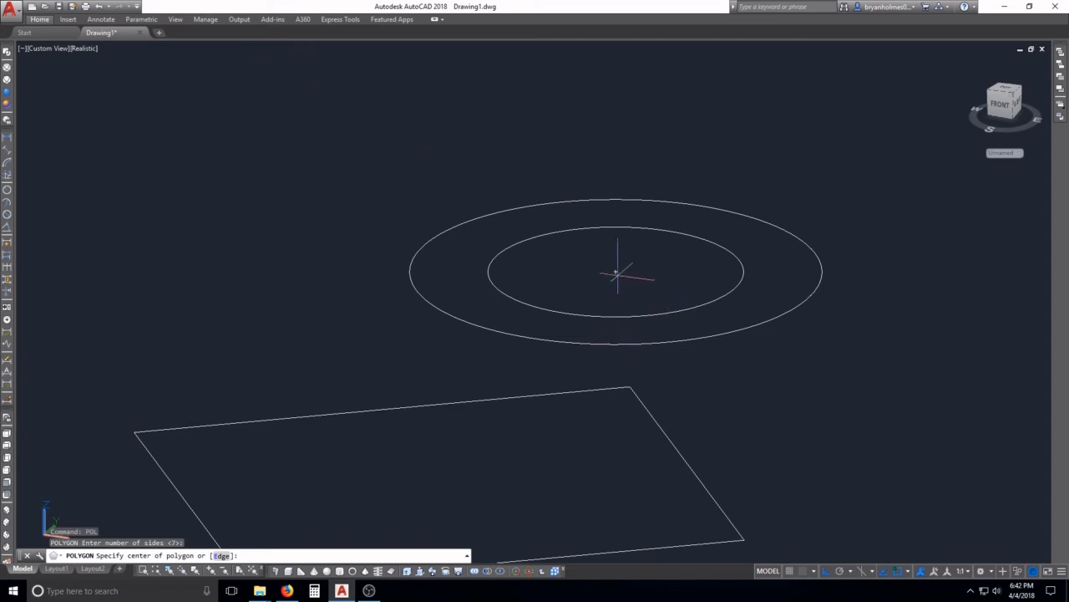
left_click(616, 271)
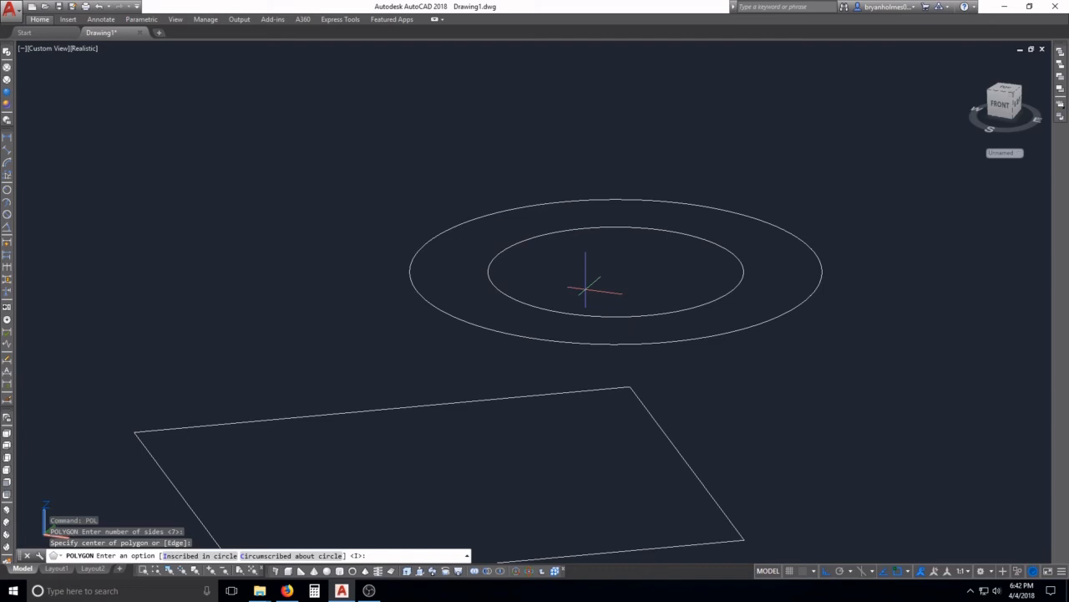
type("i")
key("Return")
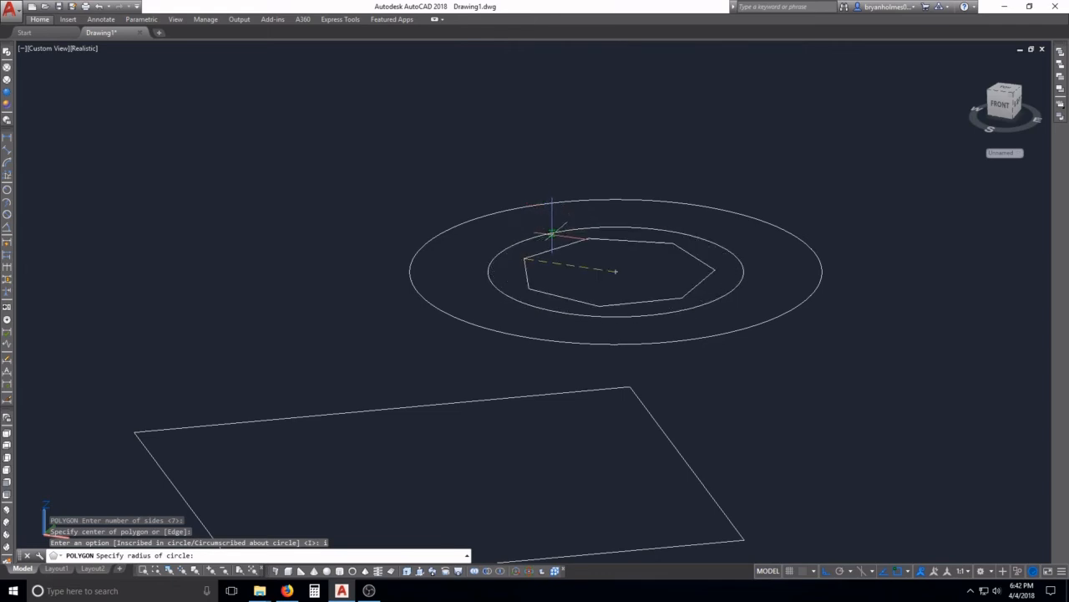
scroll(558, 240, "up", 2)
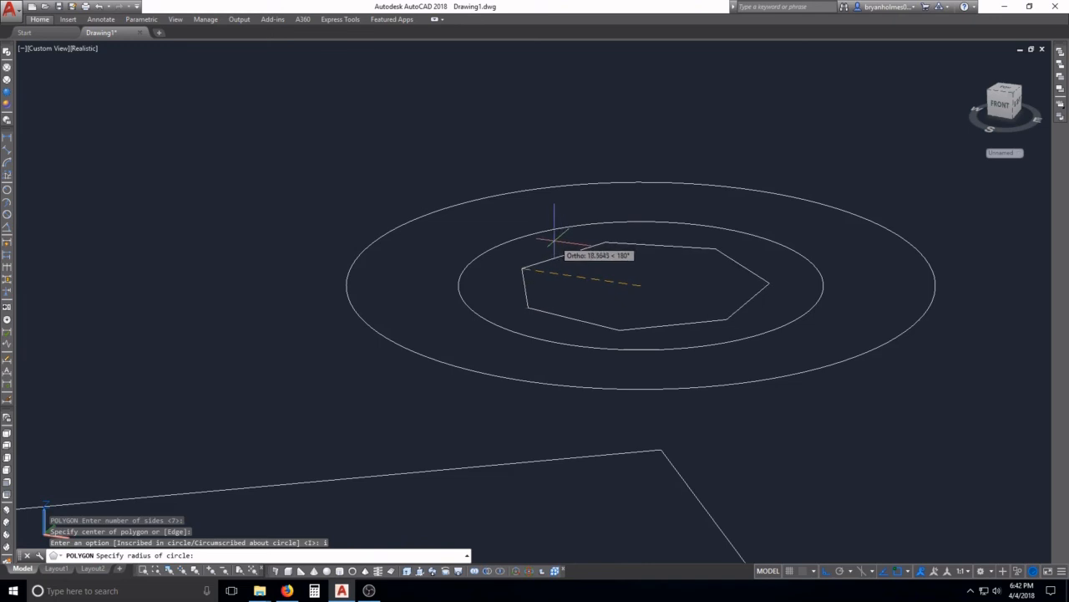
left_click(554, 241)
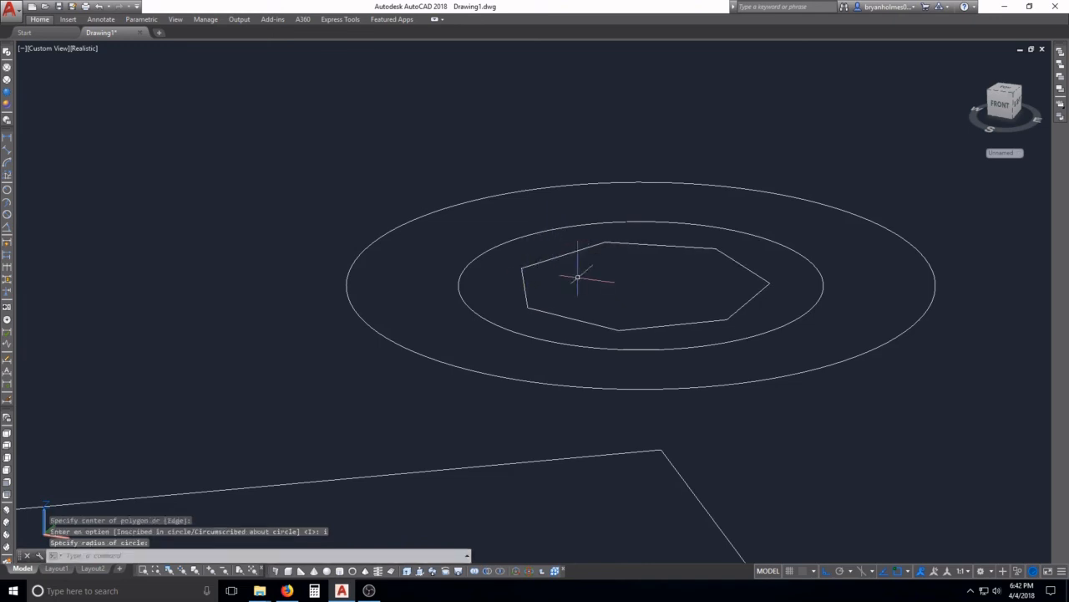
middle_click_drag(577, 277, 570, 279)
type("c")
key("Return")
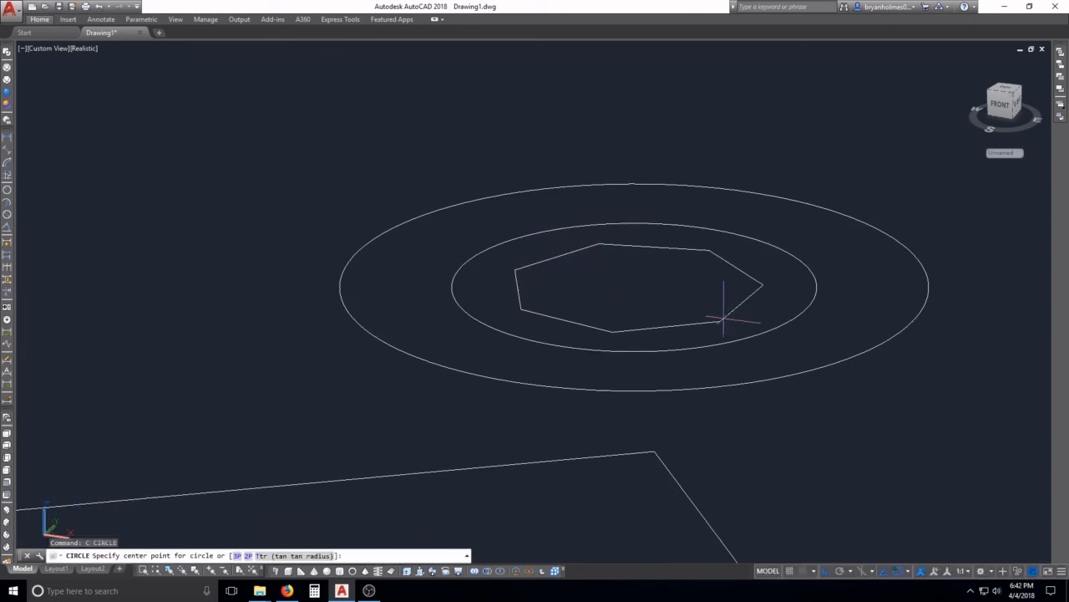
left_click(724, 317)
key("Escape")
Copy the seven-sided polygon straight up along Z to a freehand height above the concentric circles.
type("co")
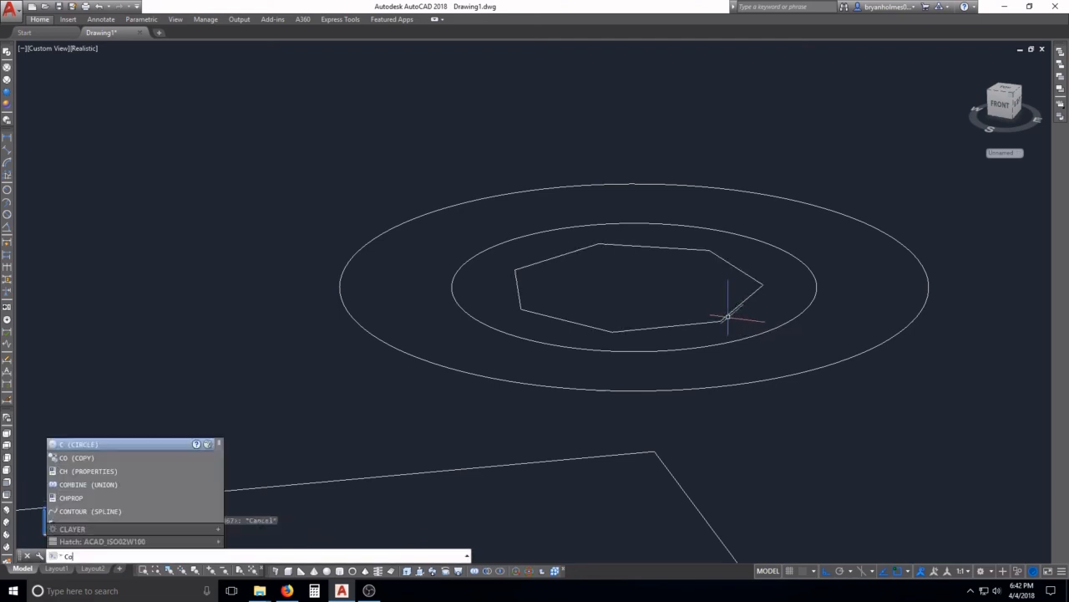
key("Return")
left_click(734, 325)
left_click(721, 304)
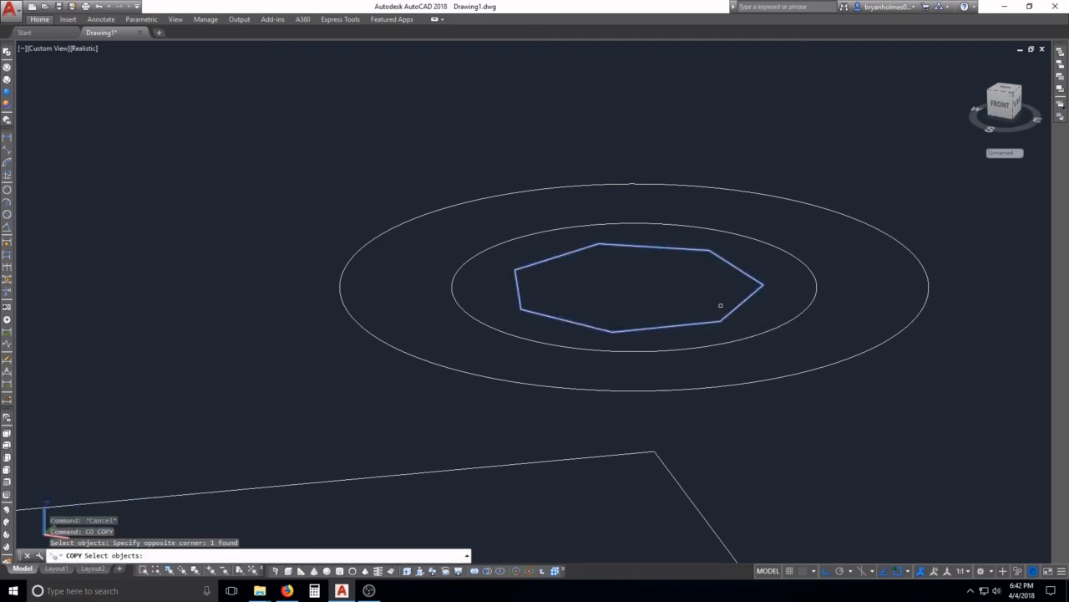
middle_click_drag(740, 375, 580, 376)
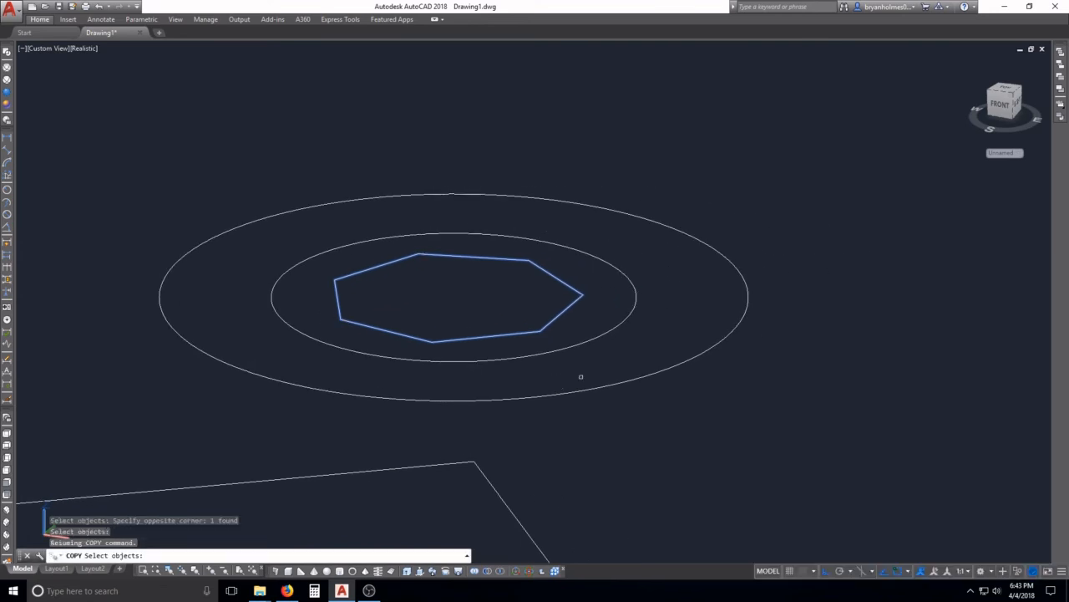
key("Return")
left_click(815, 386)
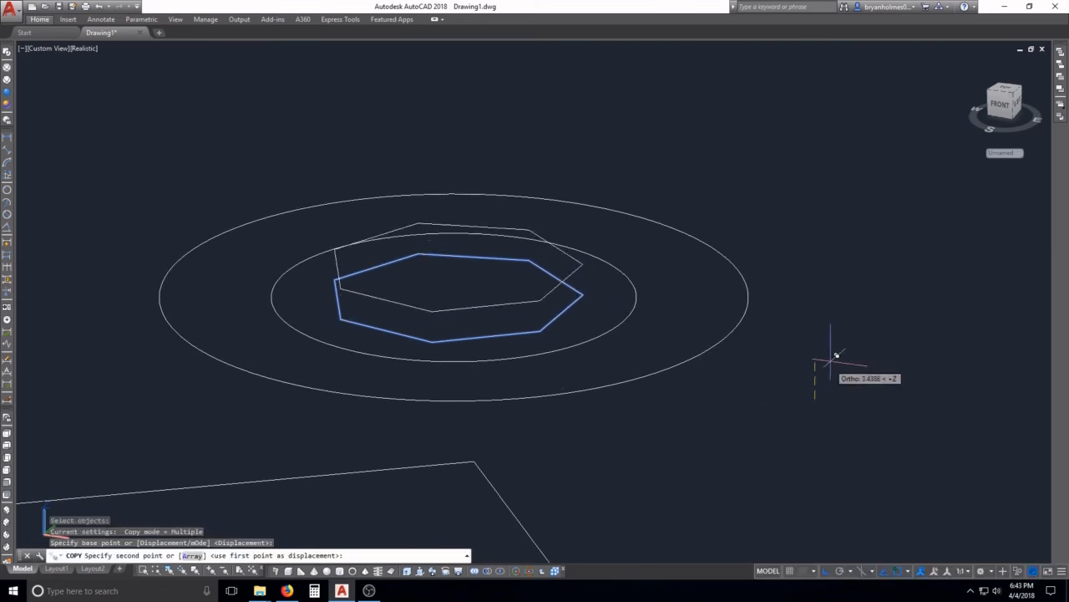
left_click(829, 175)
scroll(735, 256, "down", 4)
key("Escape")
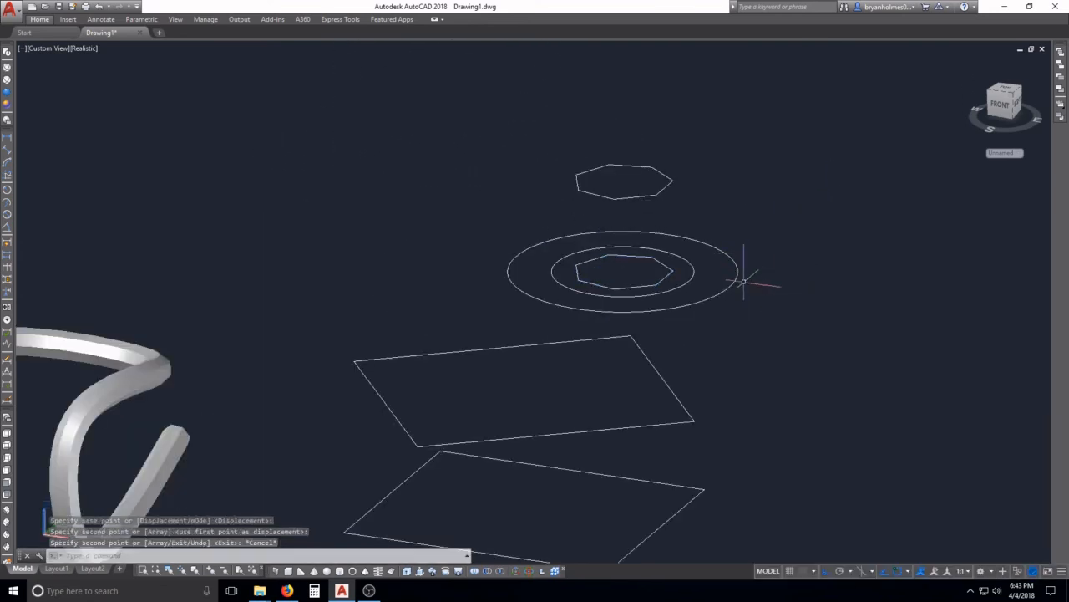
Erase the original seven-sided polygon inside the concentric circles.
middle_click_drag(743, 280, 712, 353)
scroll(703, 338, "down", 2)
type("e")
key("Return")
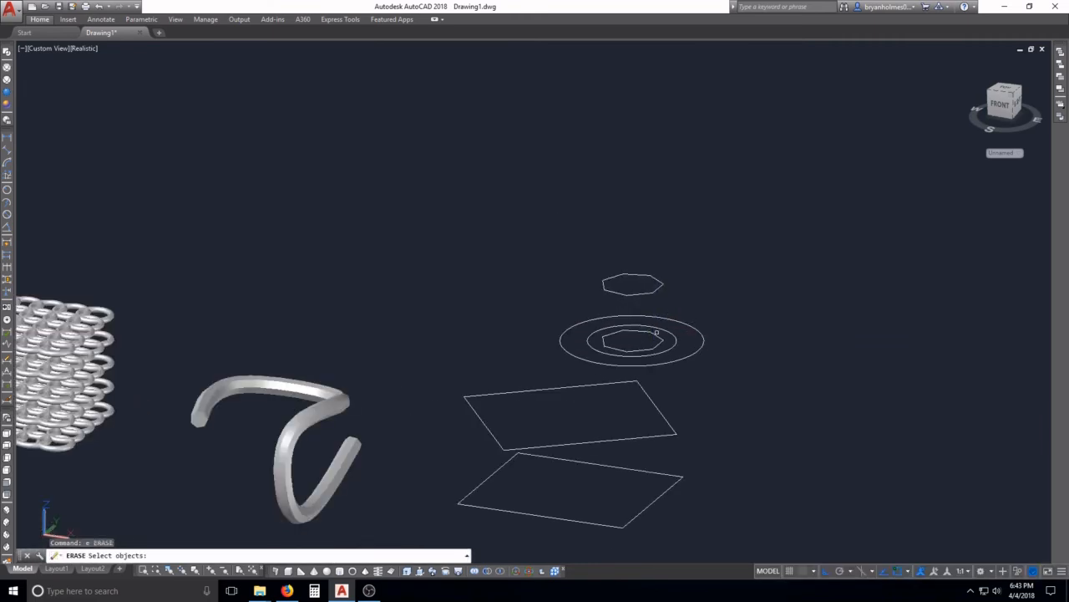
left_click(660, 331)
key("Escape")
Copy the raised polygon straight up again, leaving a larger freehand gap between the two polygons.
type("co")
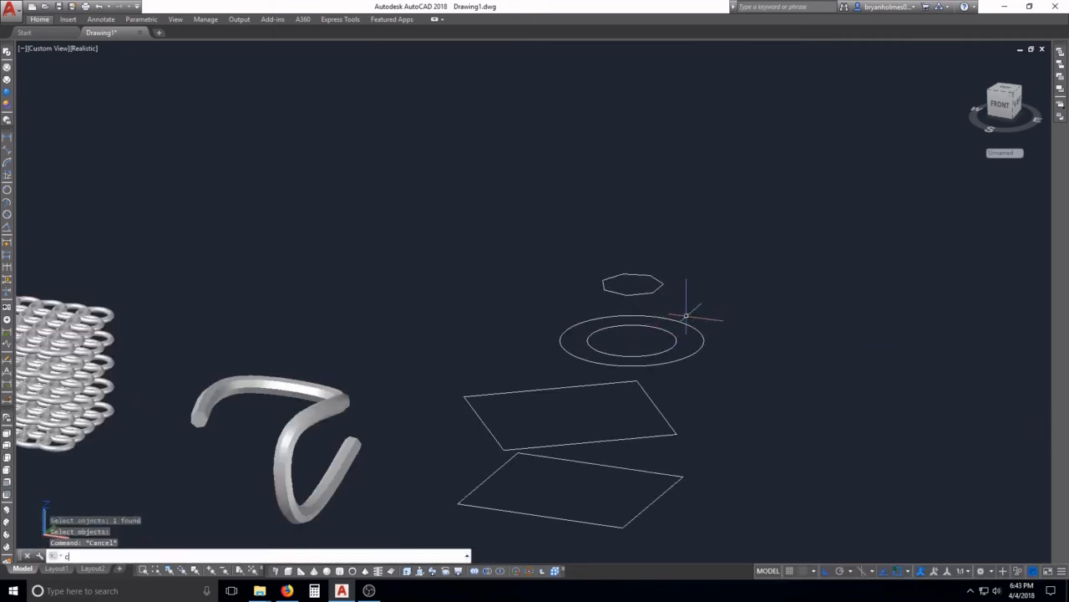
key("Return")
left_click(683, 300)
left_click(655, 274)
key("Return")
left_click(655, 274)
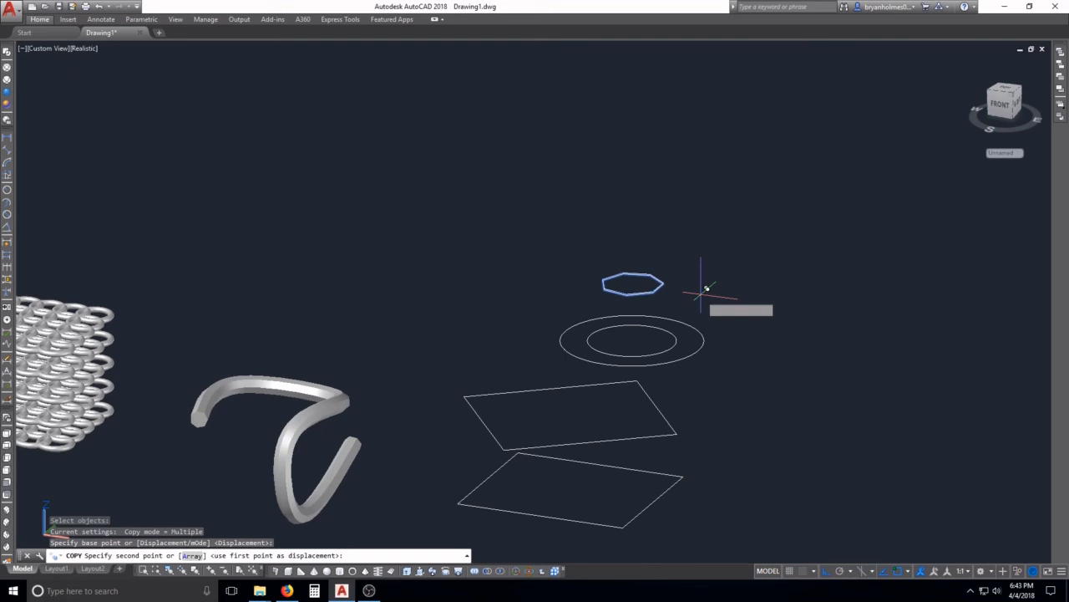
left_click(719, 192)
key("Escape")
key("Escape")
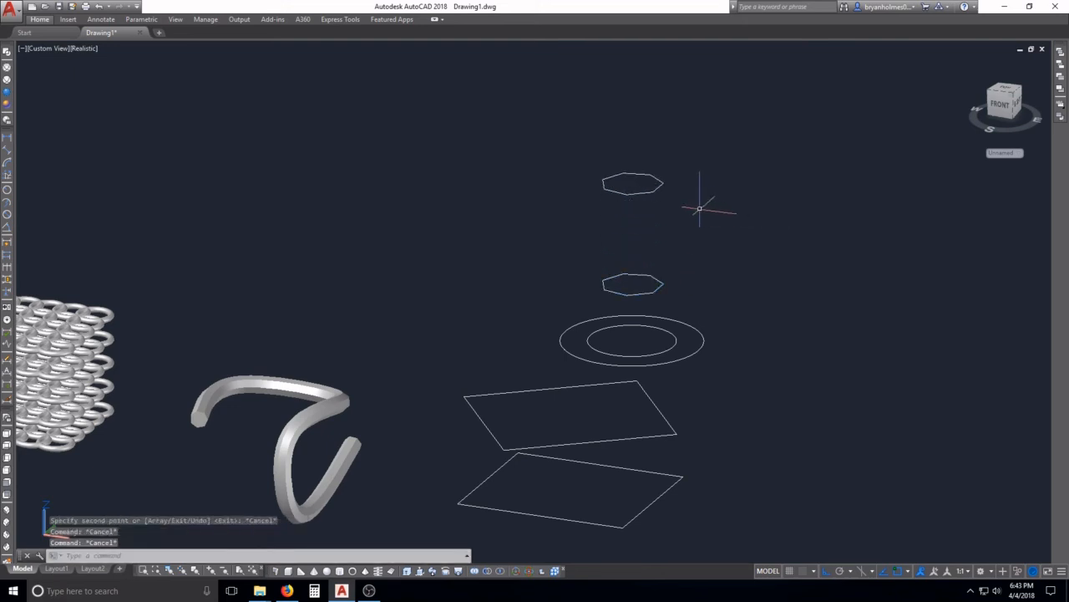
Scale the topmost seven-sided polygon by a factor of 0.5 about a point near its centre.
key("Escape")
type("sc")
key("Return")
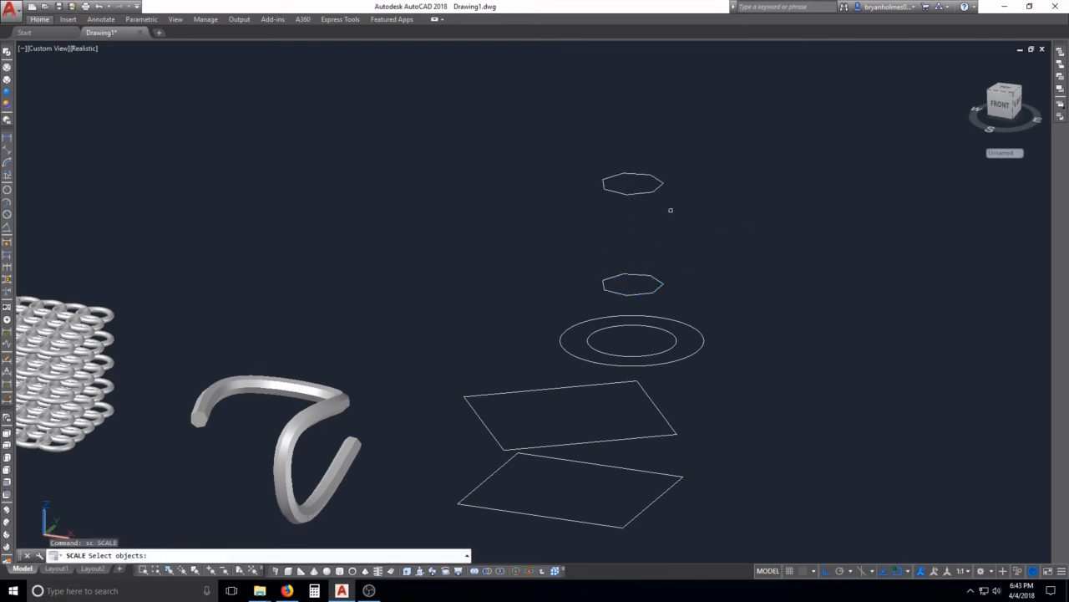
left_click(673, 210)
left_click(651, 195)
key("Return")
scroll(639, 184, "up", 5)
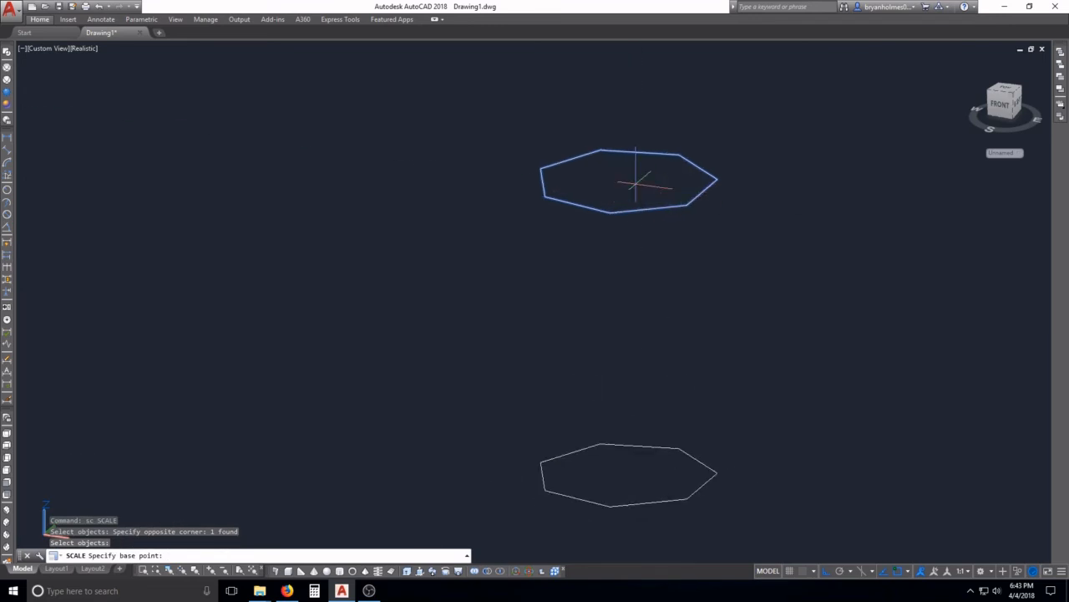
left_click(635, 182)
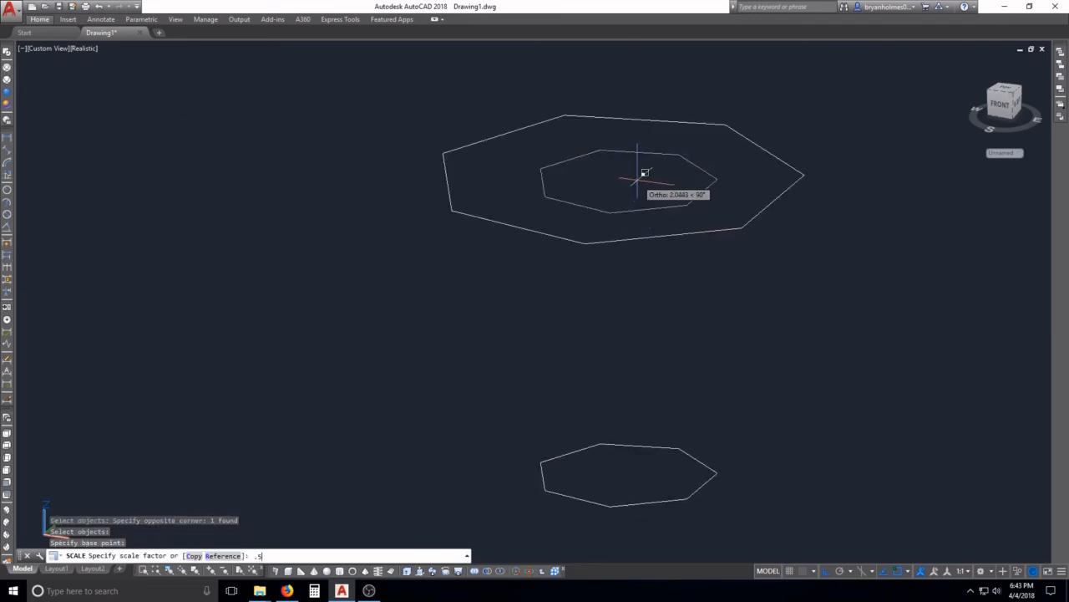
type(".5")
key("Return")
key("Escape")
scroll(638, 180, "down", 5)
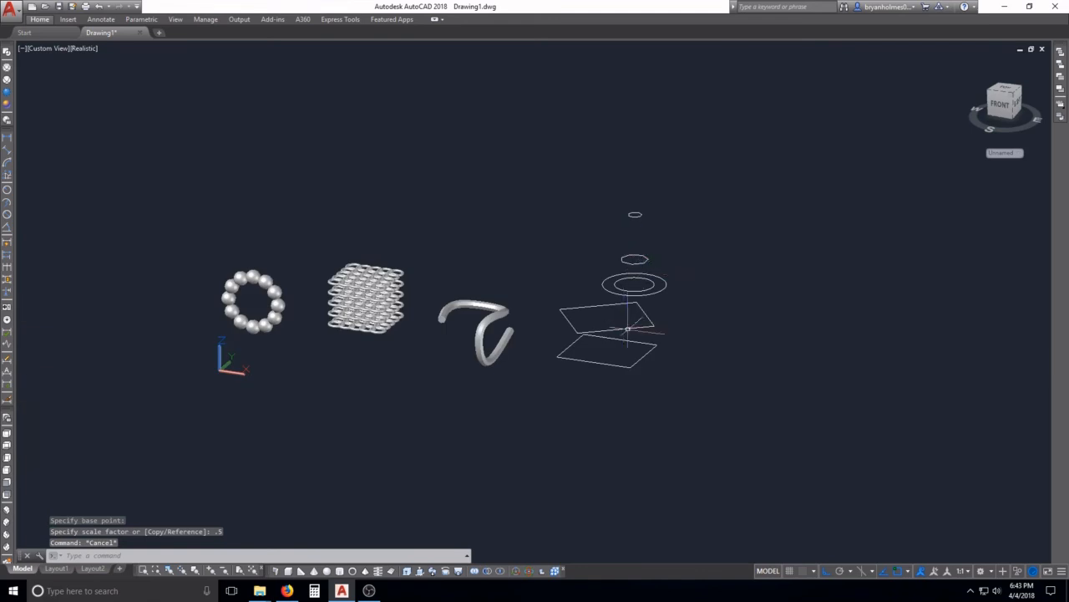
Erase the inner of the two concentric circles, keeping the outer one as a profile.
scroll(628, 328, "up", 2)
scroll(652, 276, "up", 2)
type("m")
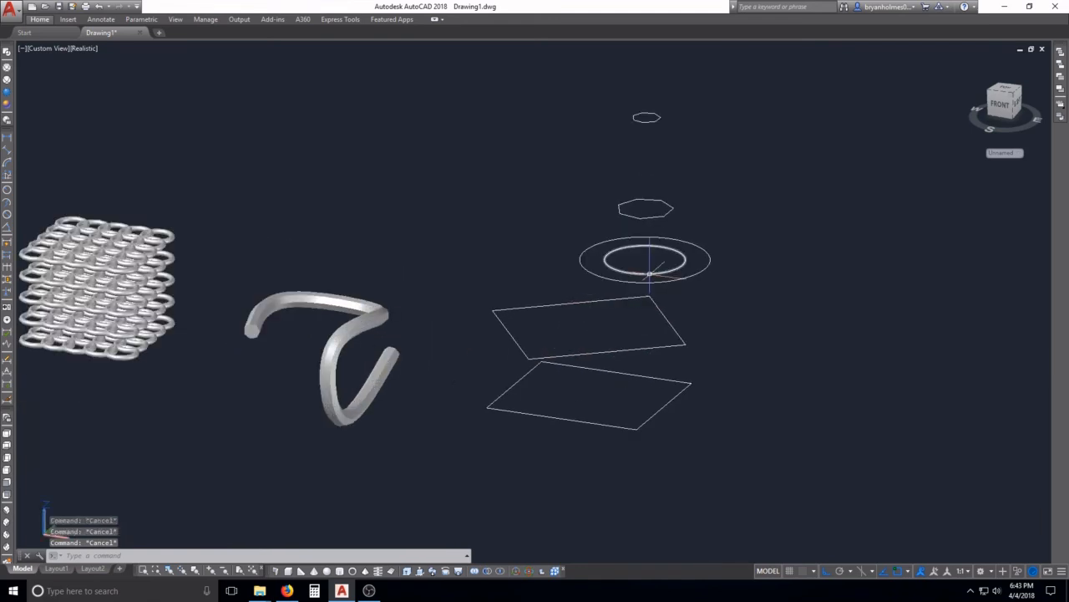
key("Return")
key("Escape")
type("E Select objects:")
key("Return")
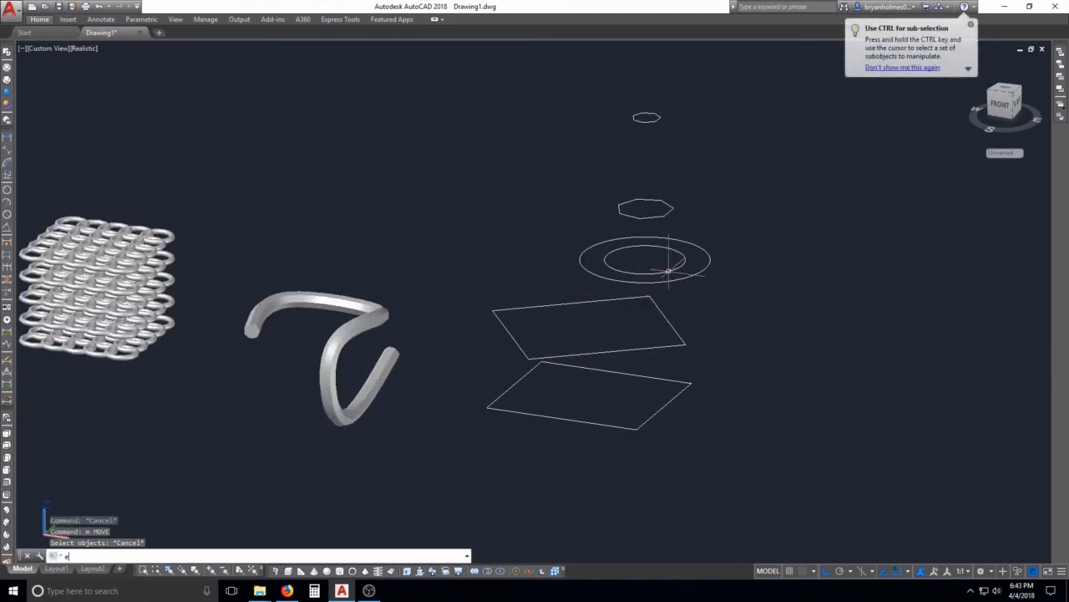
left_click(664, 272)
key("Return")
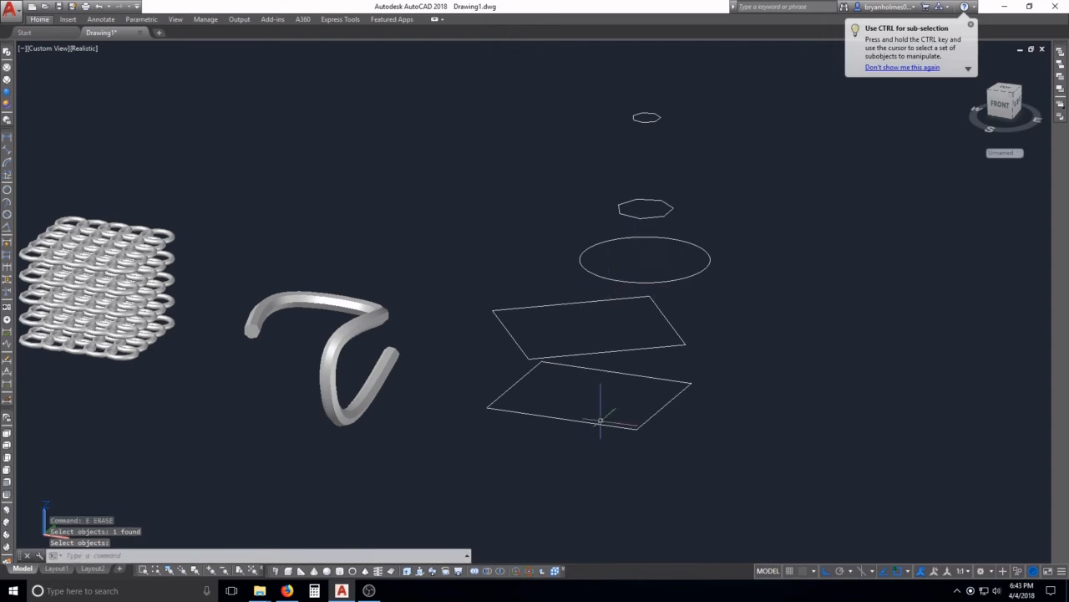
Move the small scaled seven-sided polygon horizontally until it sits over the larger polygon in the view.
middle_click_drag(593, 362, 686, 363, "shift")
scroll(648, 260, "down", 2)
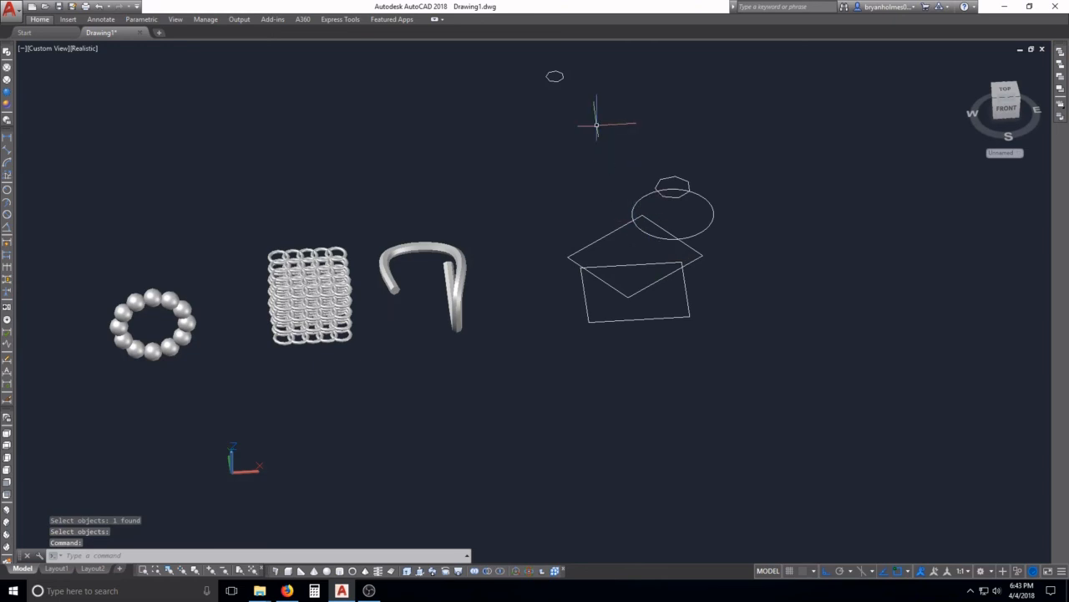
type("m")
key("Return")
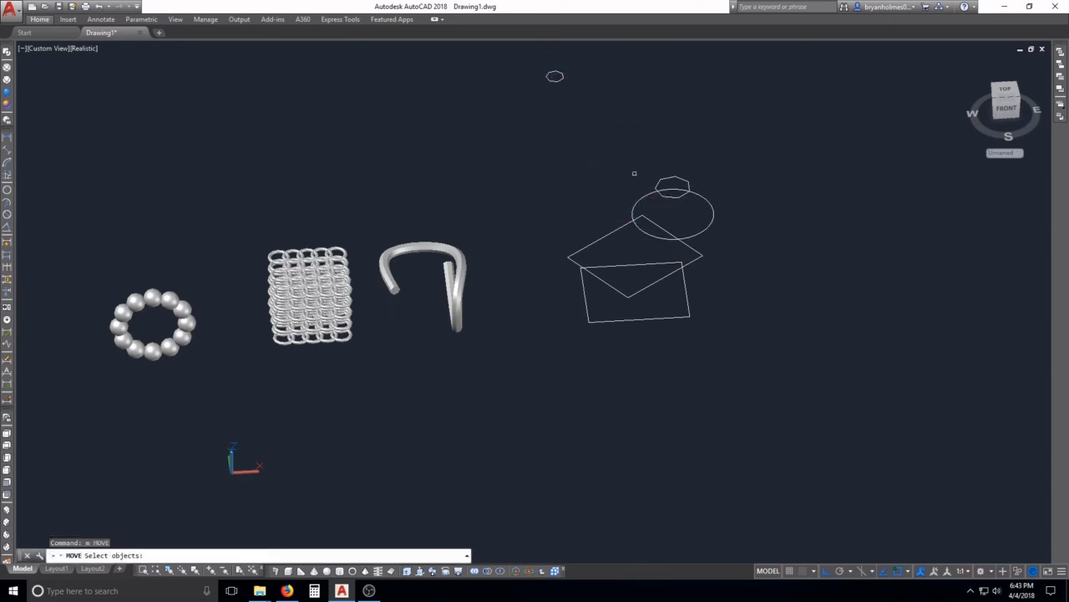
left_click(606, 129)
left_click(553, 70)
key("Return")
left_click(554, 76)
scroll(656, 171, "up", 3)
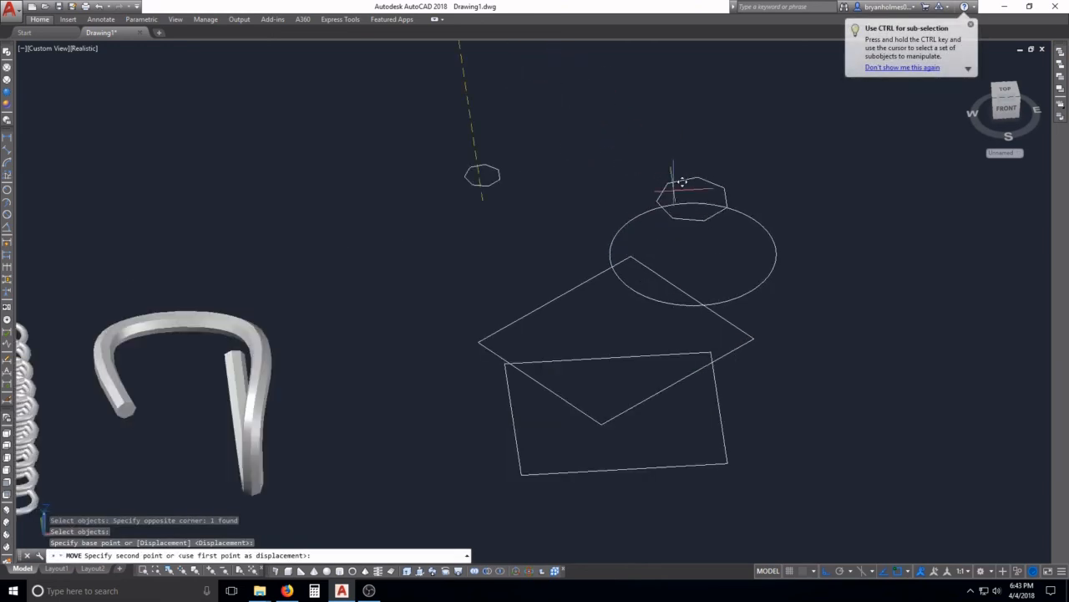
key("Escape")
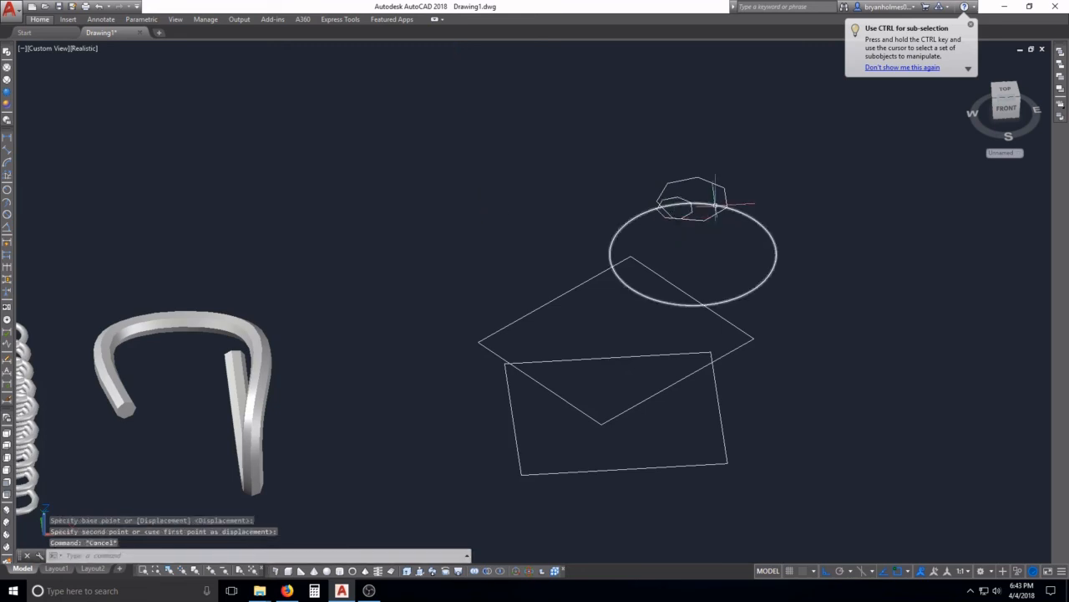
Move the small seven-sided polygon straight up along Z to a freehand height well above the larger polygon.
type("m")
key("Return")
left_click(682, 201)
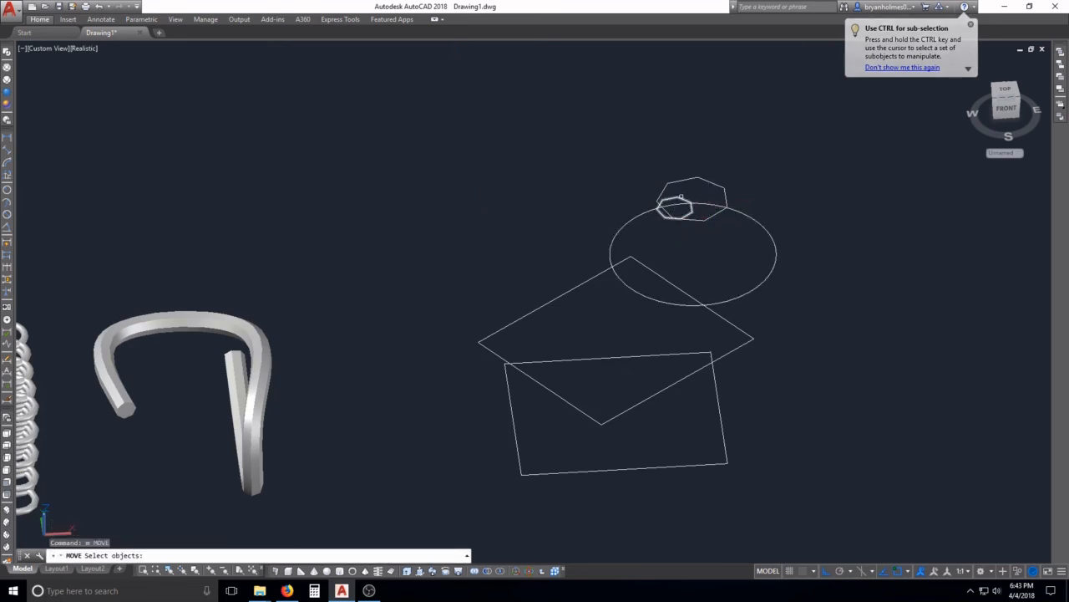
middle_click_drag(694, 210, 694, 153, "shift")
key("Return")
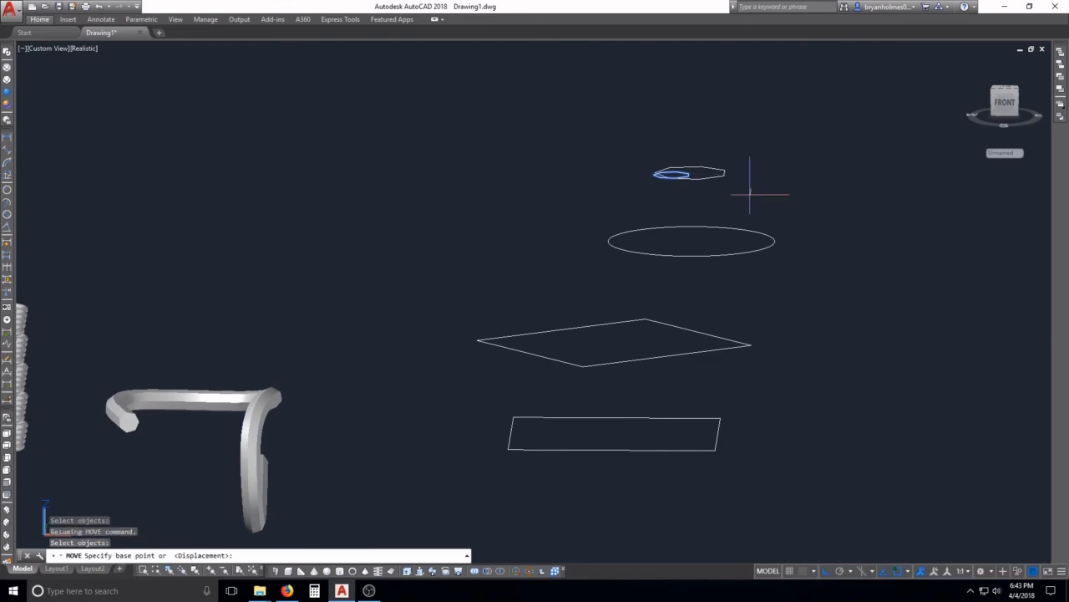
left_click(772, 201)
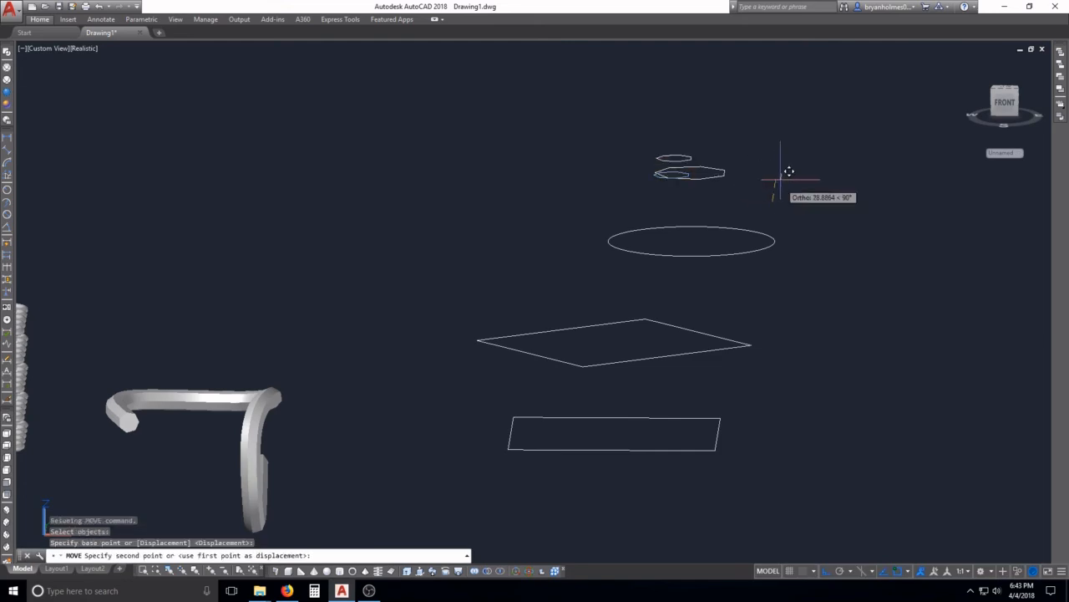
left_click(750, 104)
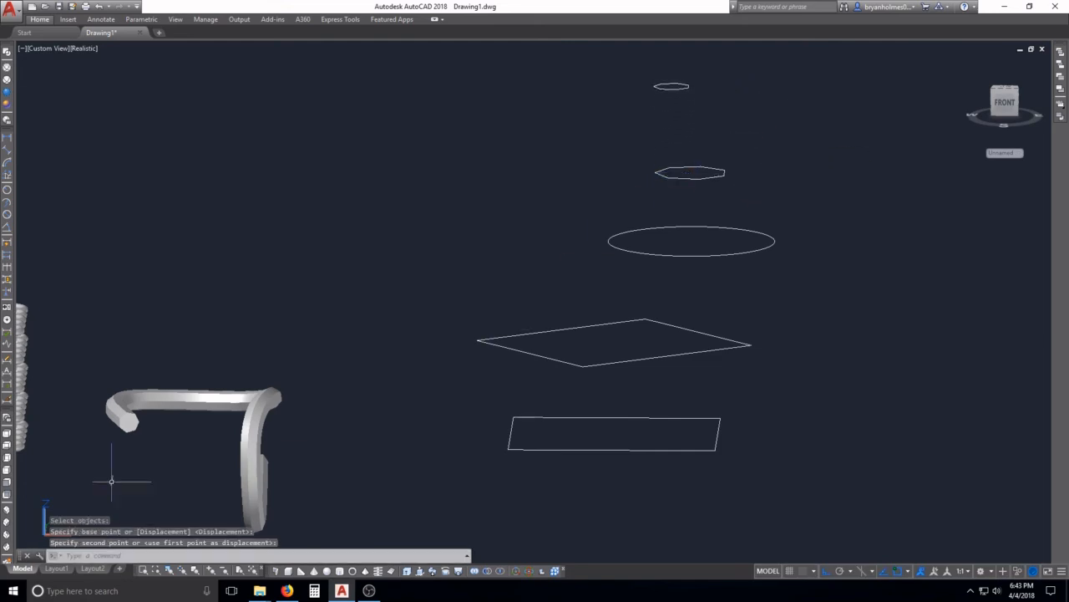
key("Escape")
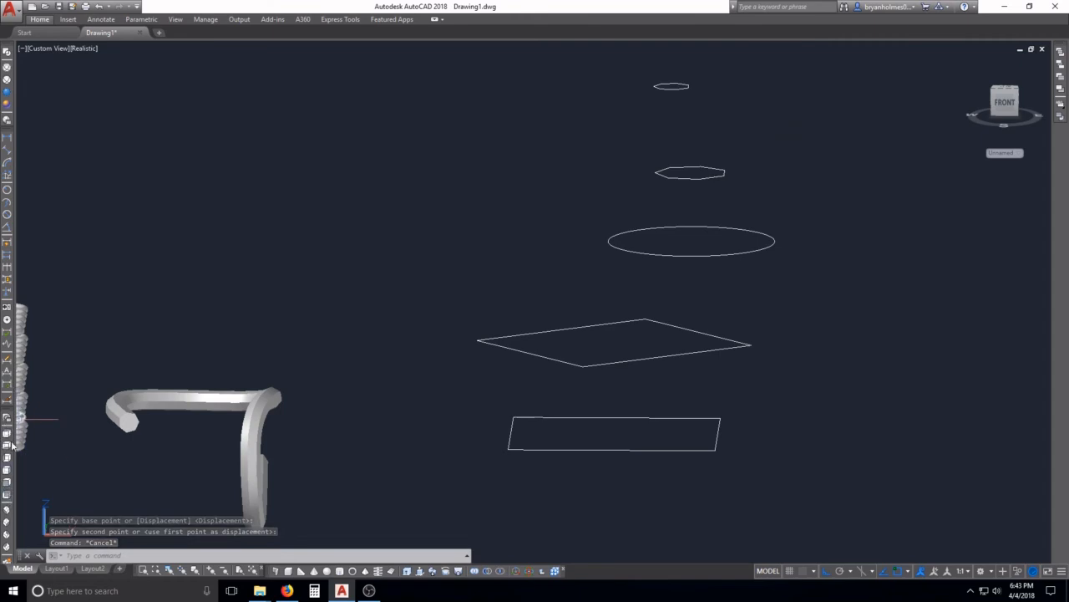
mouse_move(607, 326)
middle_mouse_down("shift")
mouse_move(653, 391)
mouse_move(654, 446)
mouse_move(655, 309)
mouse_move(657, 404)
mouse_move(659, 368)
middle_mouse_up("shift")
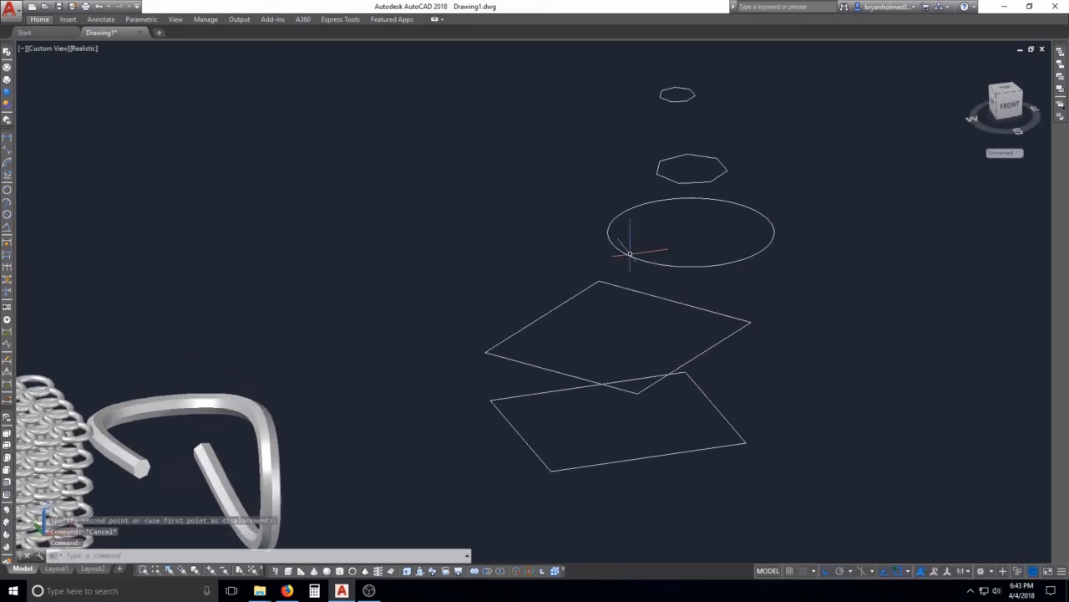
middle_click_drag(665, 277, 566, 307)
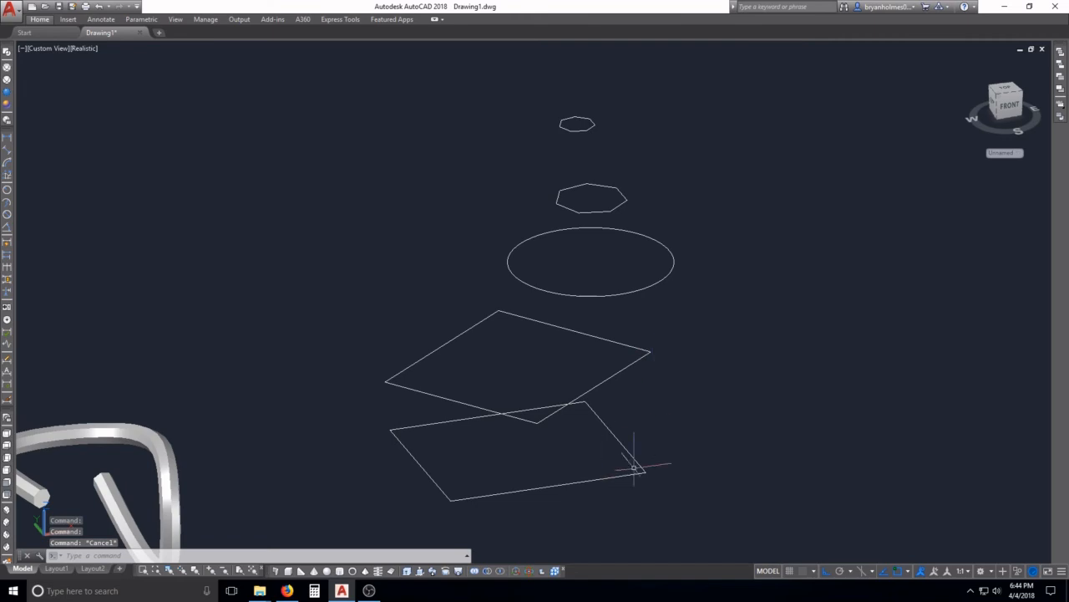
left_click(660, 459)
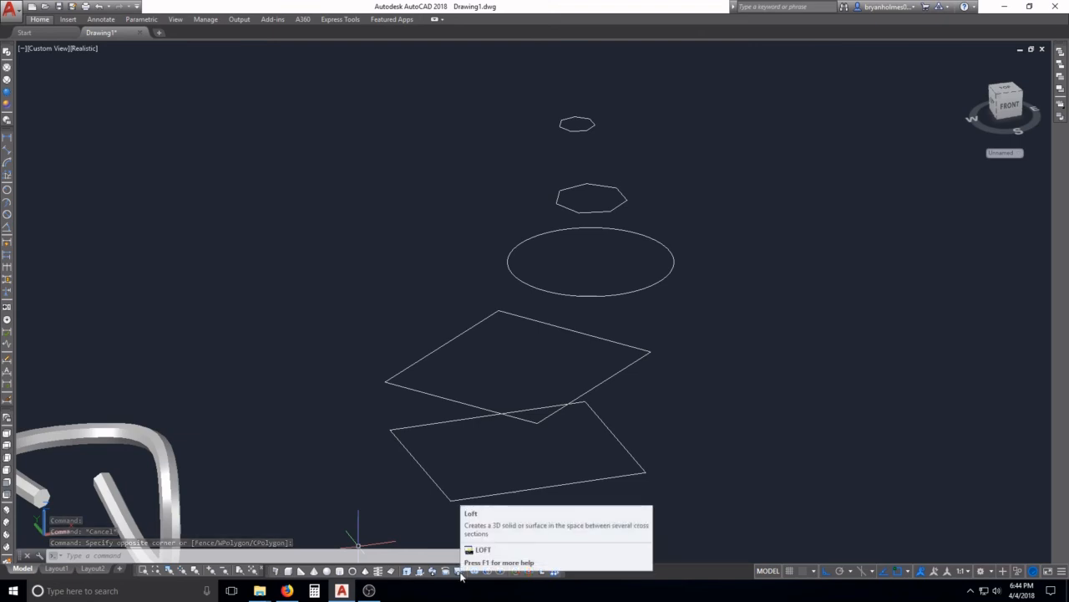
left_click(461, 575)
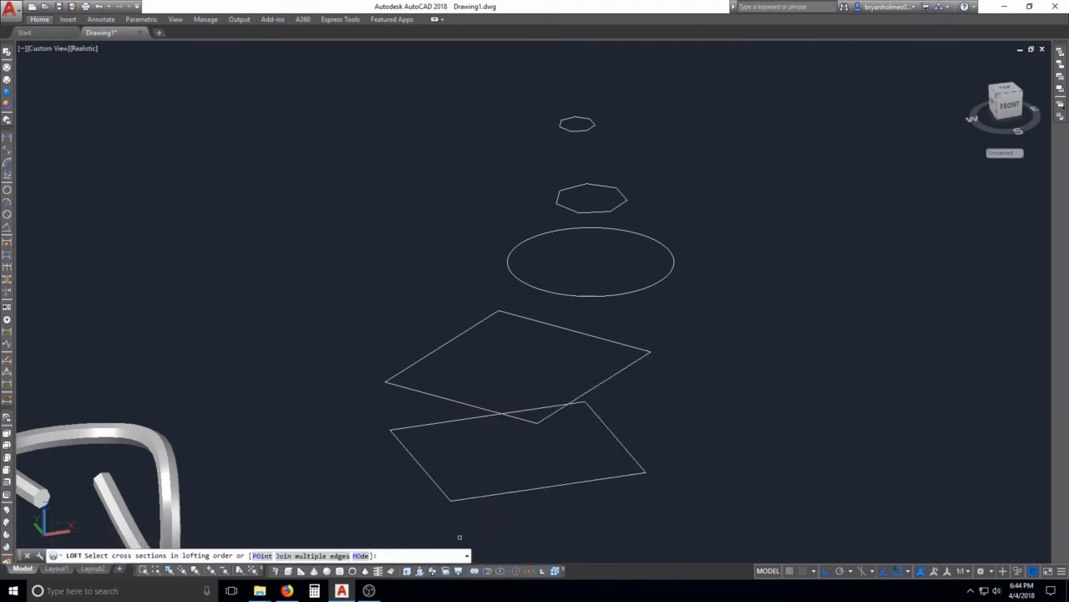
left_click(467, 498)
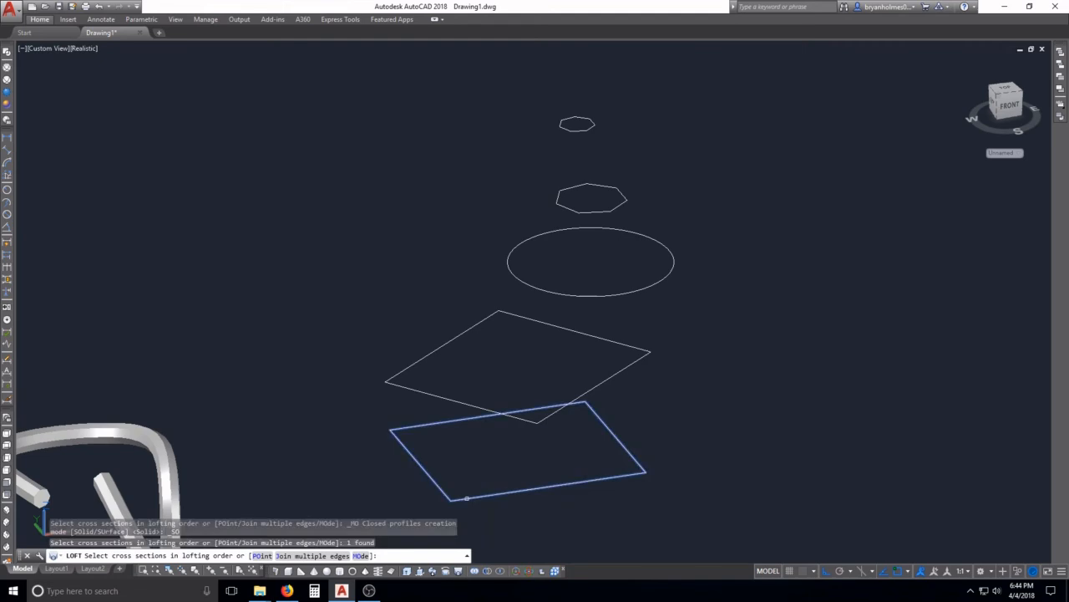
left_click(451, 397)
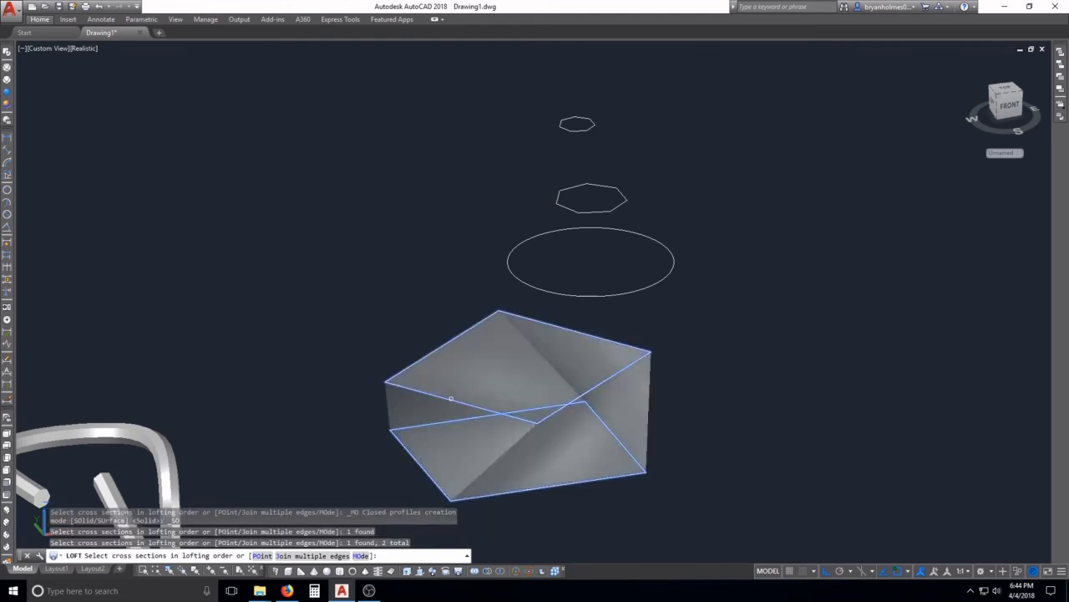
left_click(534, 284)
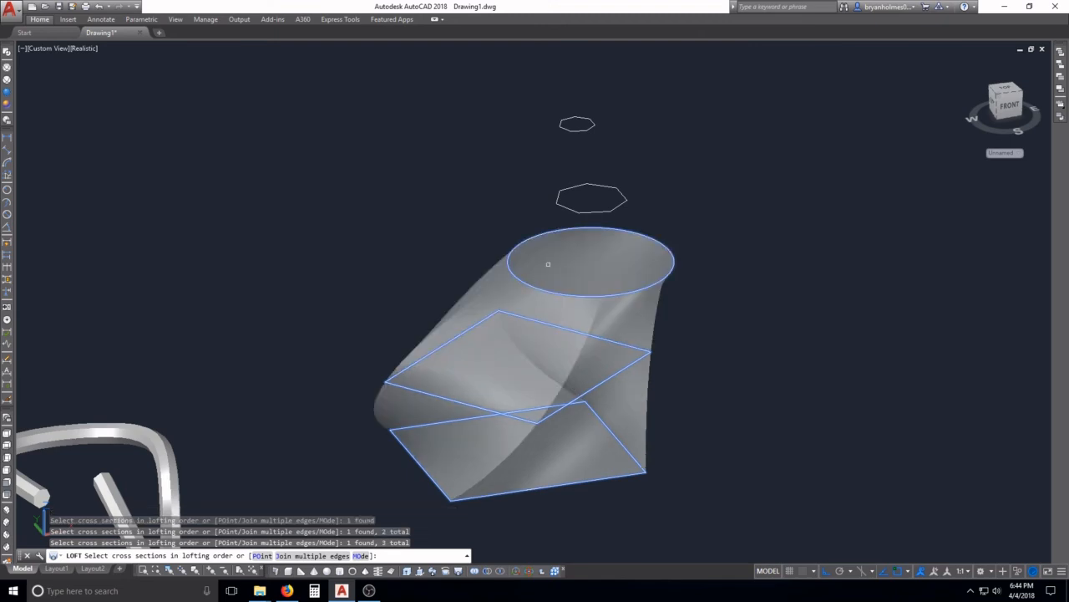
left_click(593, 211)
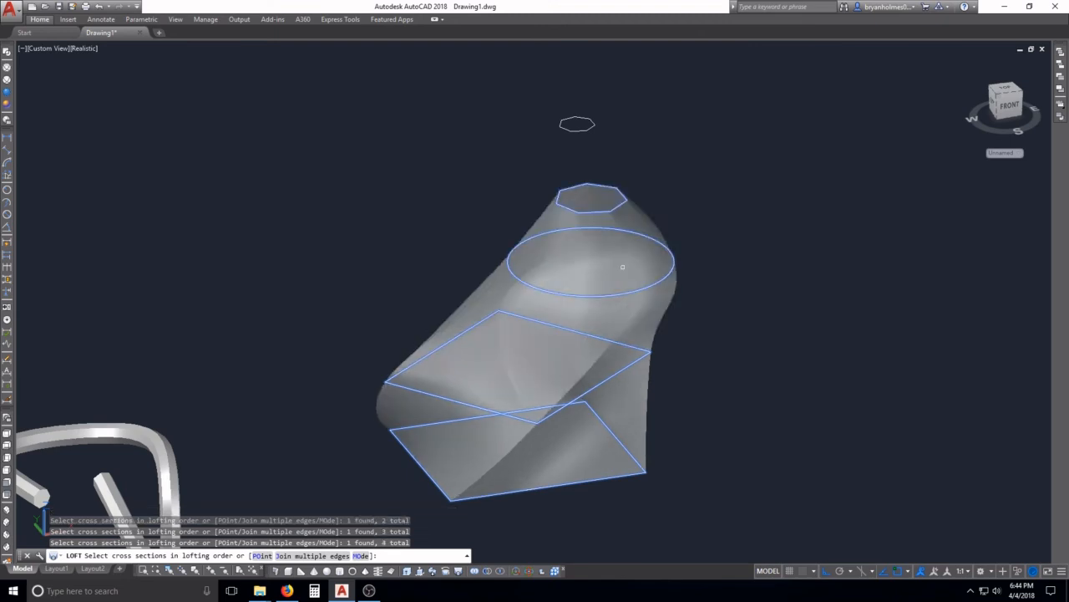
left_click(577, 124)
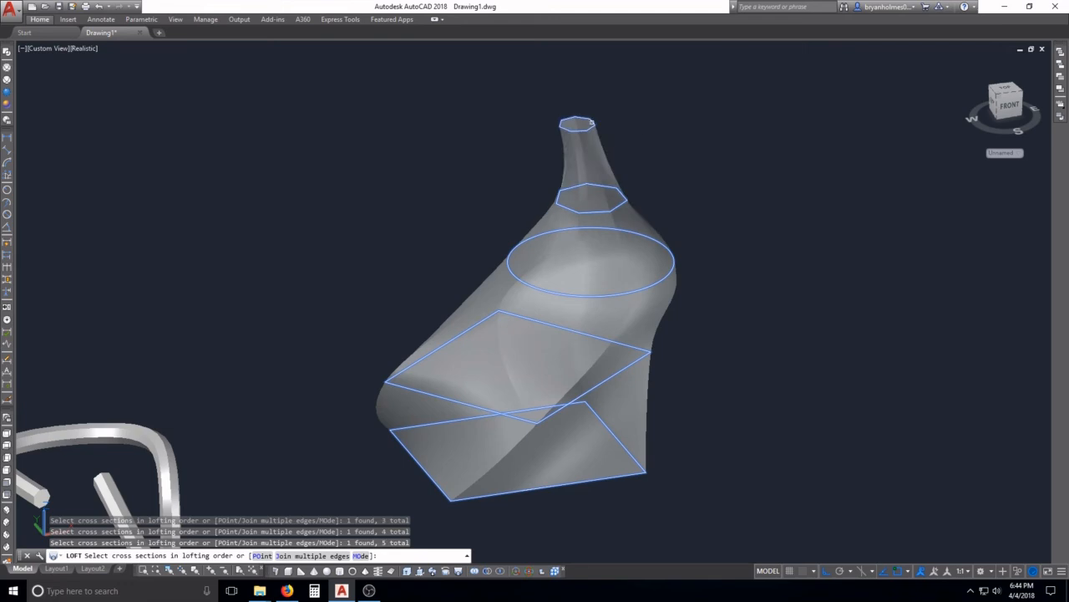
left_click(645, 129)
left_click(645, 130)
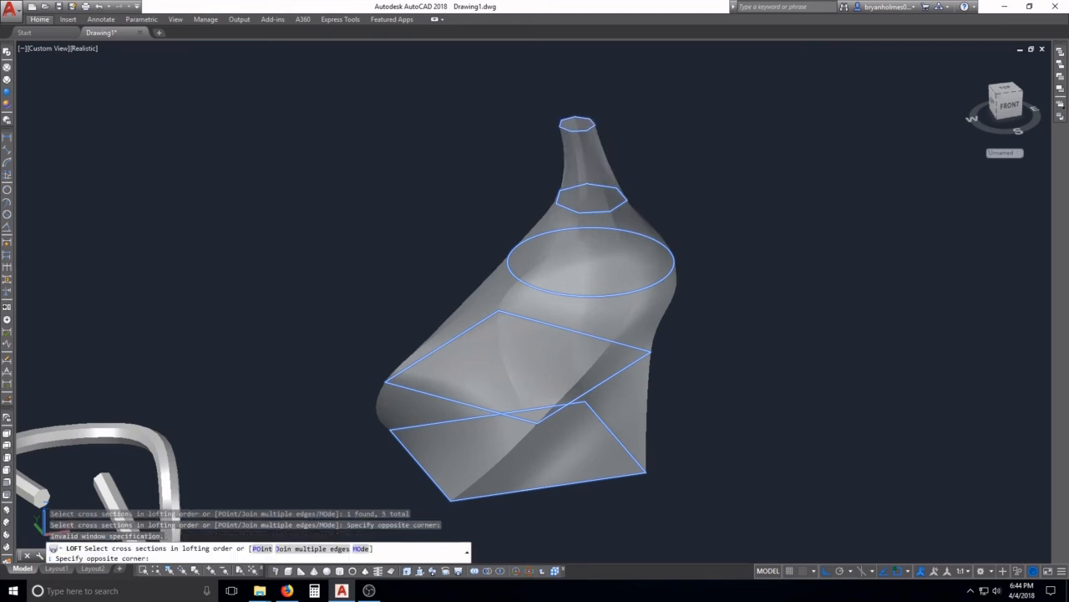
left_click(645, 130)
left_click(645, 129)
key("Return")
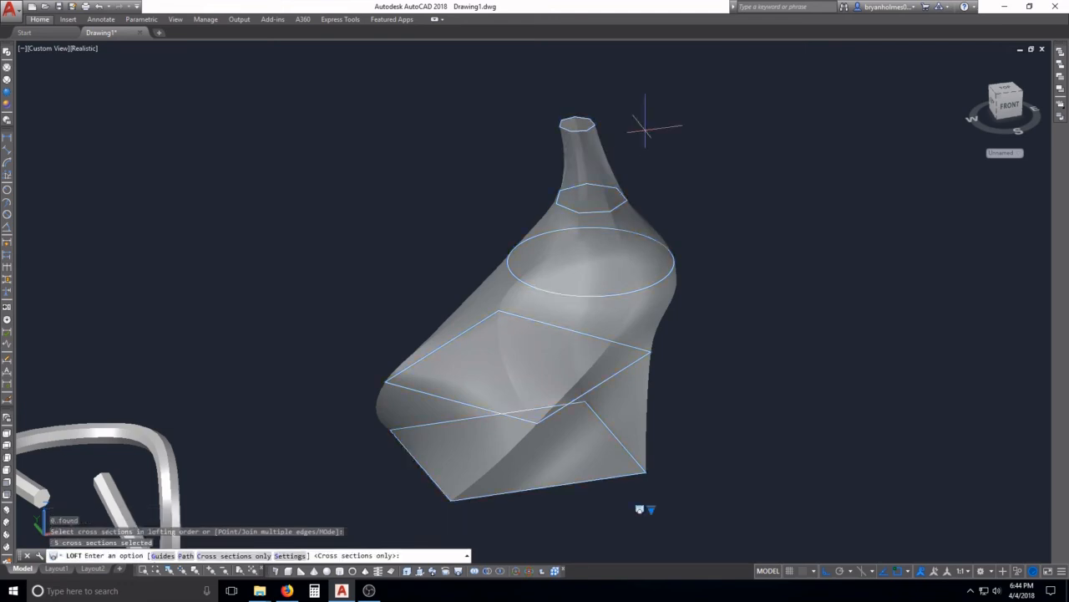
key("Escape")
Loft the two rectangles, the circle and both seven-sided polygons together into one solid using cross sections only.
key("Return")
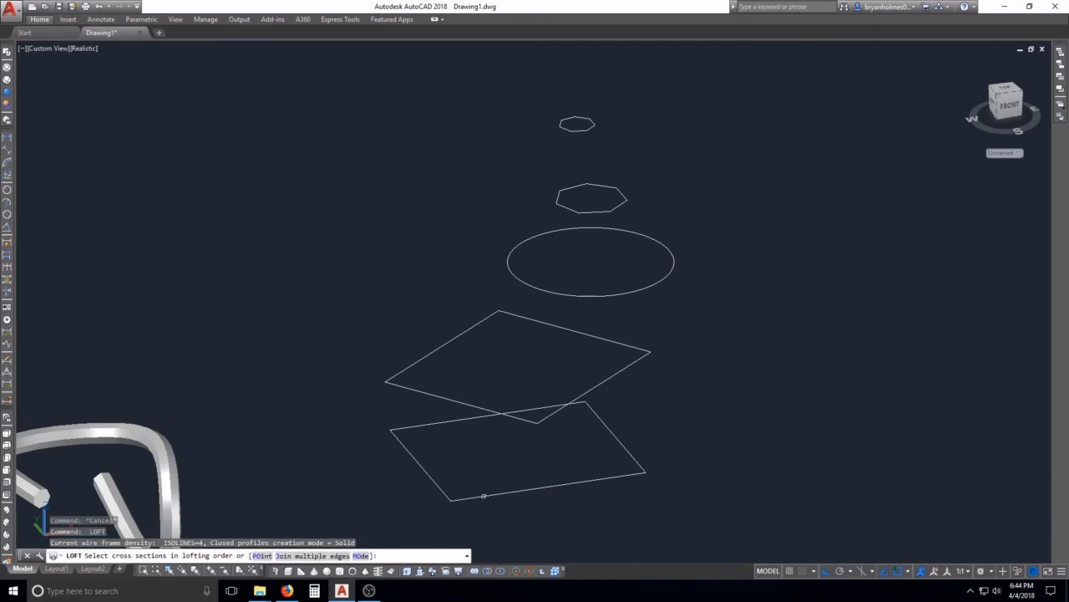
left_click(507, 495)
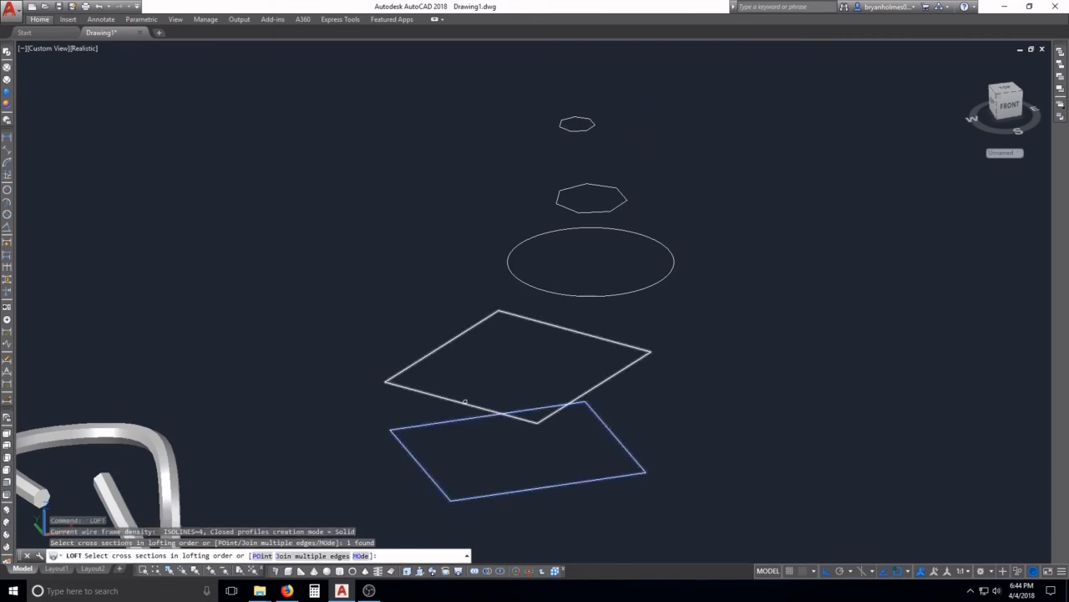
left_click(465, 400)
left_click(537, 421)
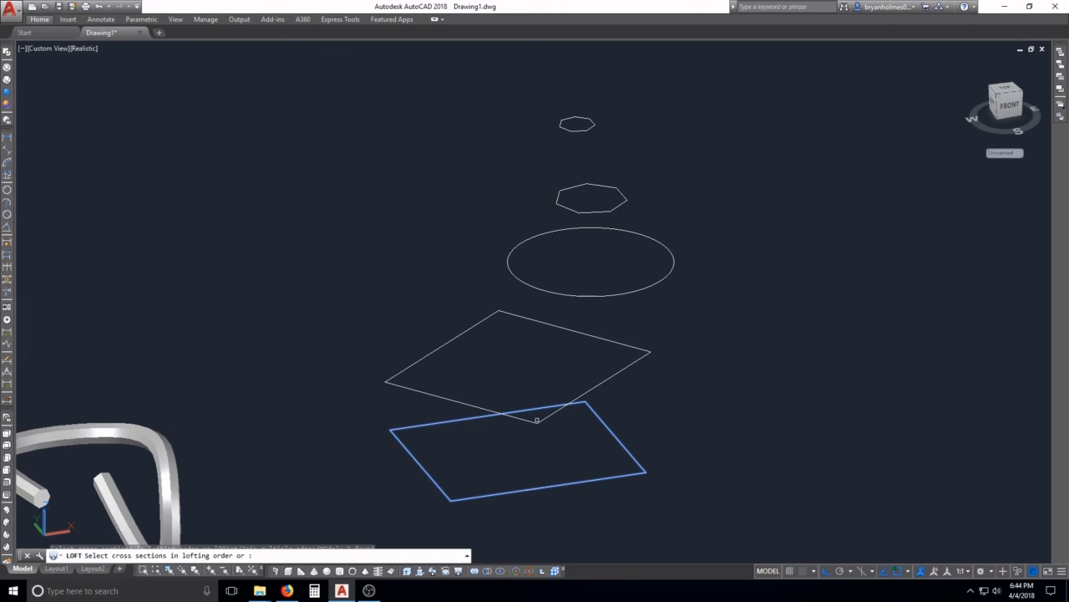
left_click(809, 508)
left_click(524, 104)
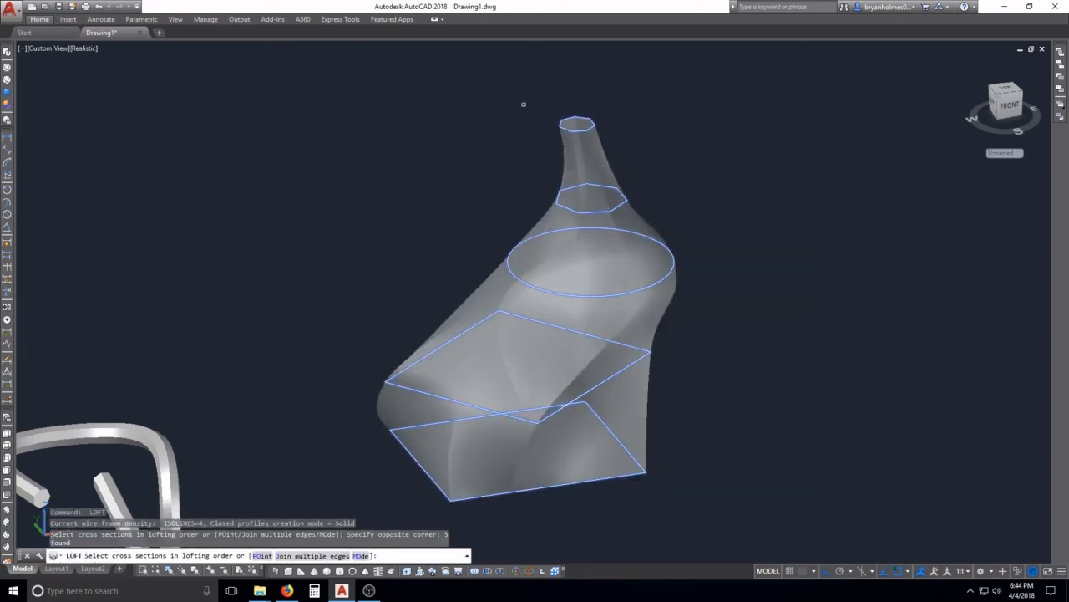
key("Return")
key("Return")
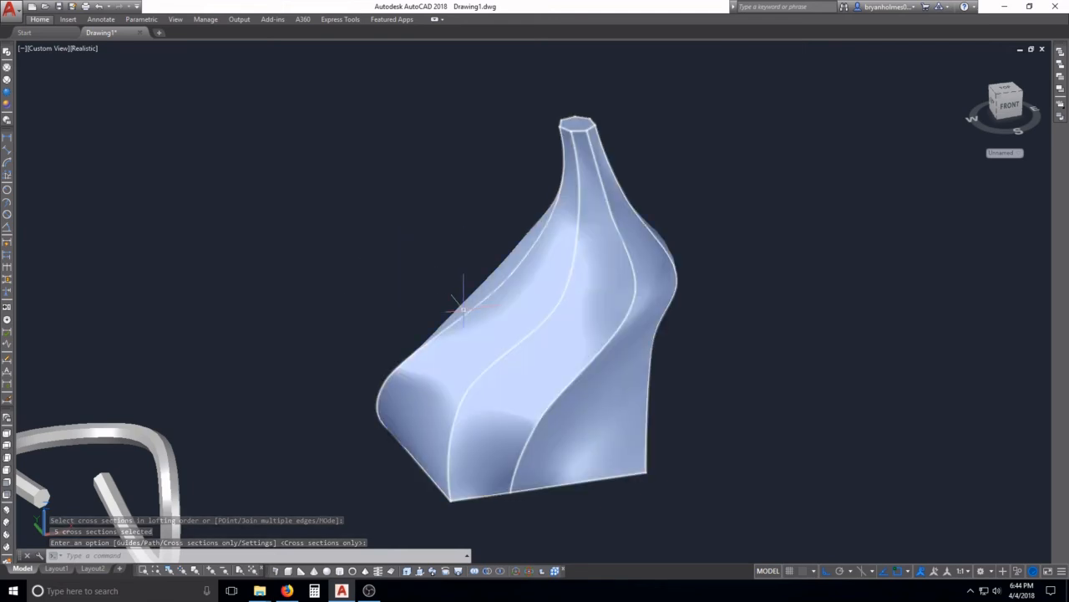
Move the swept tube along the X axis by a freehand distance so it stands clear of the interlocking ring array.
middle_click_drag(528, 288, 527, 326, "shift")
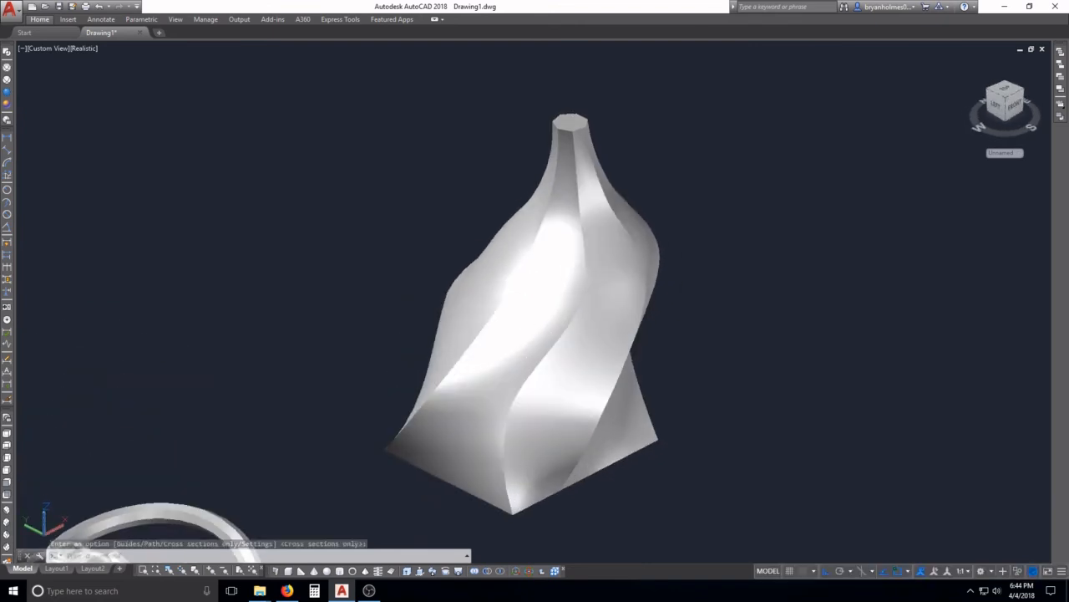
scroll(527, 327, "down", 8)
scroll(455, 404, "up", 4)
key("Escape")
key("Escape")
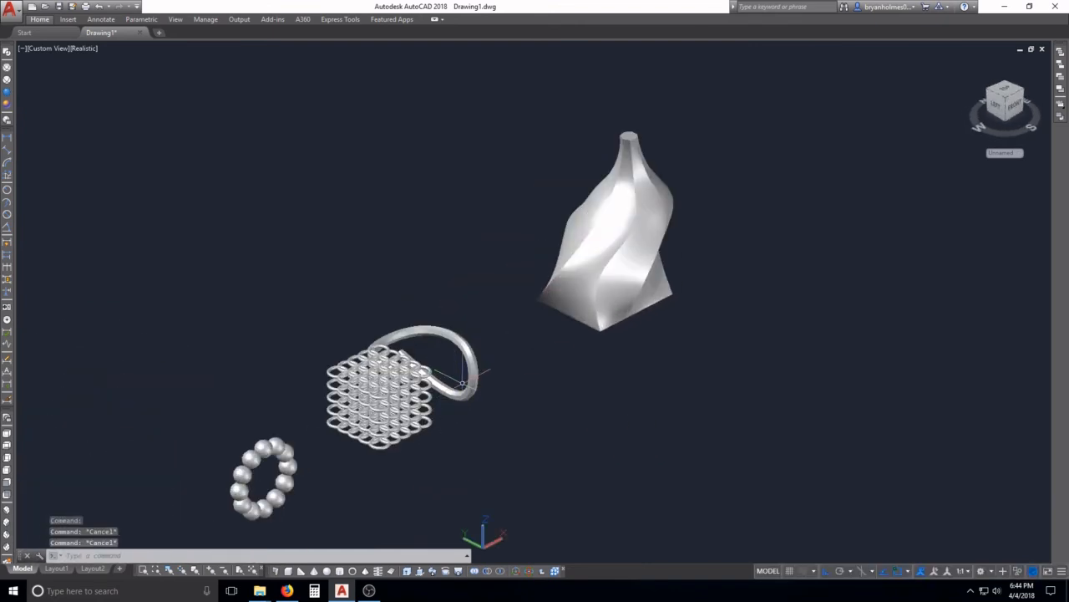
type("m")
key("space")
left_click(484, 387)
left_click(471, 396)
key("space")
left_click(506, 392)
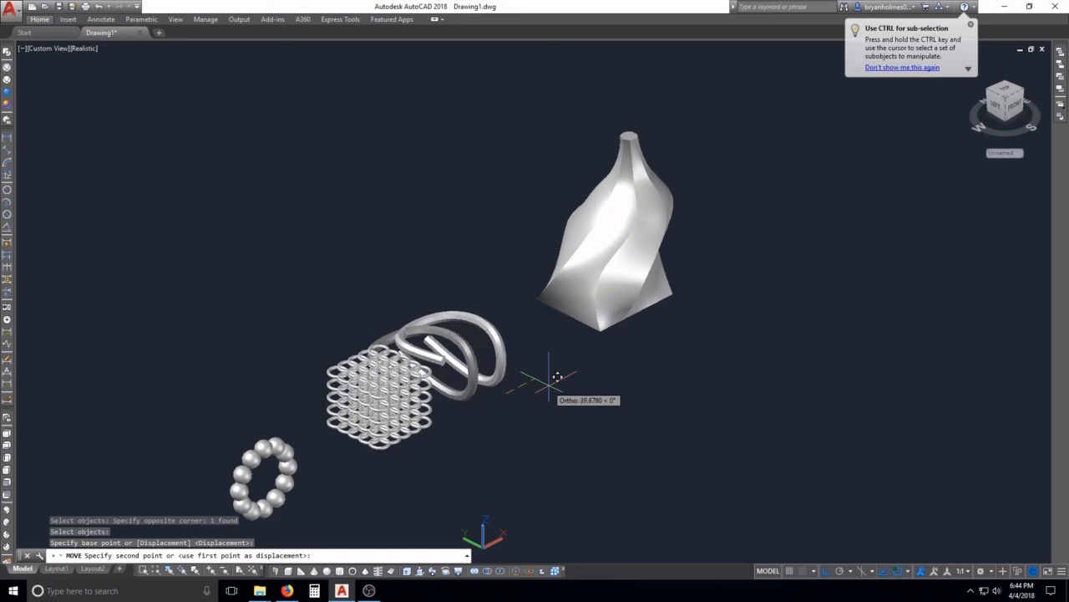
key("Escape")
key("Escape")
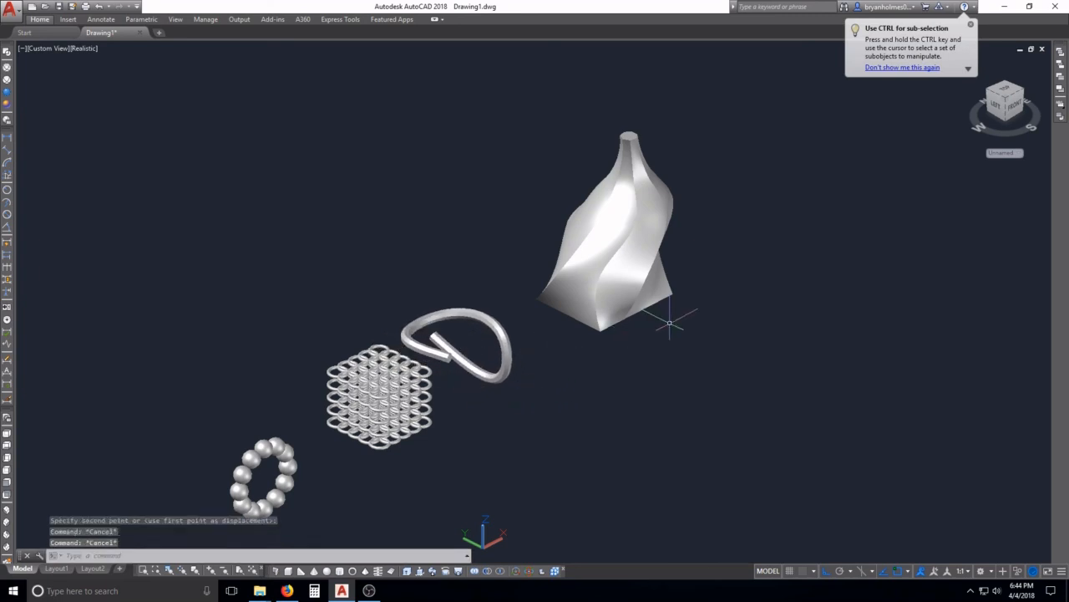
Open the Materials Browser and look through the document materials.
key("Escape")
type("MATER")
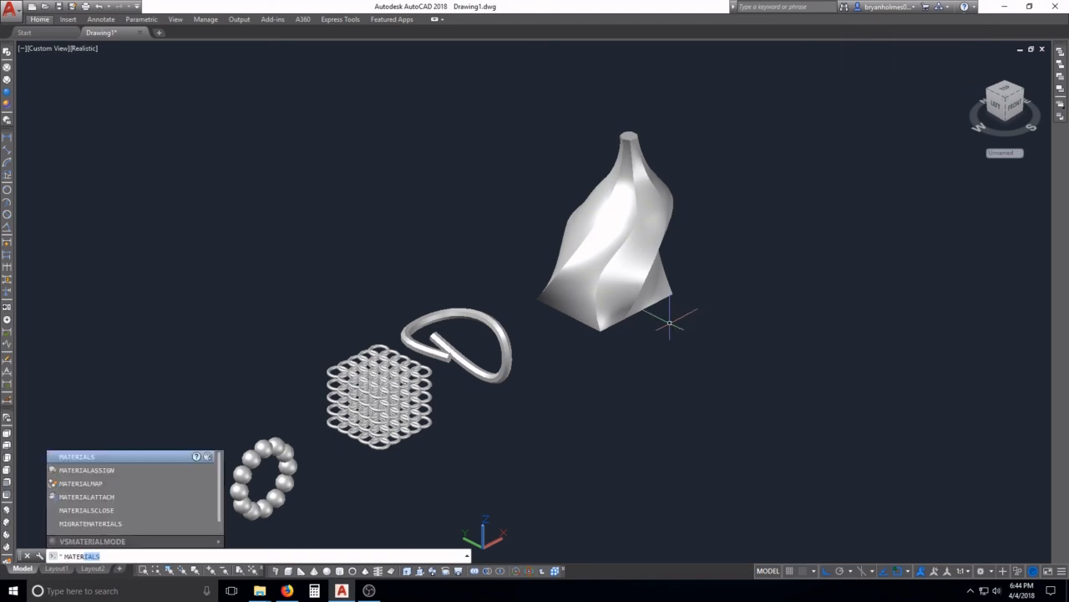
key("Return")
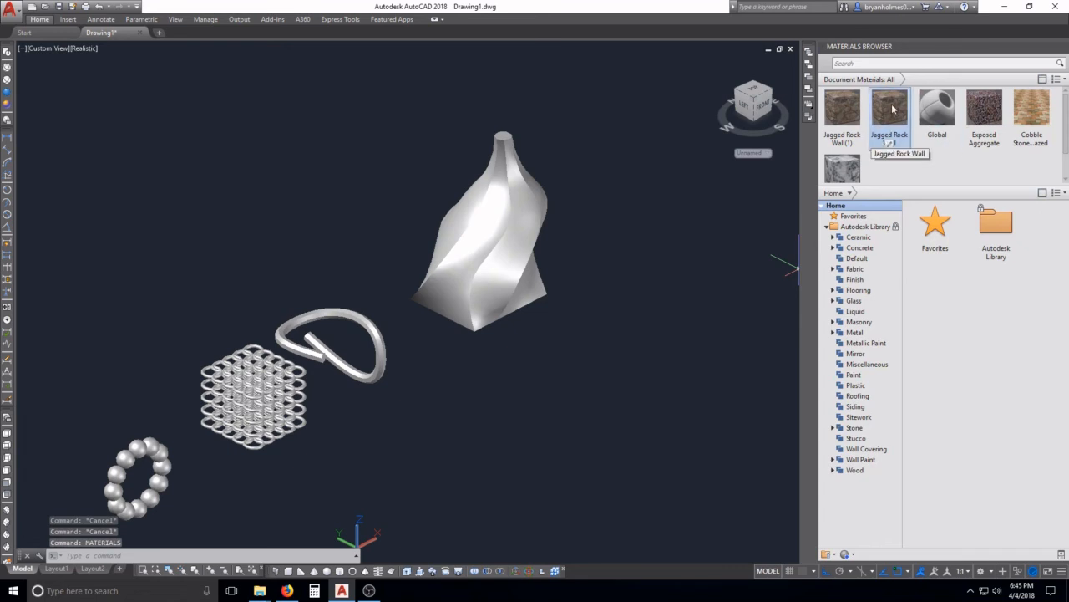
scroll(784, 264, "down", 1)
scroll(912, 133, "up", 1)
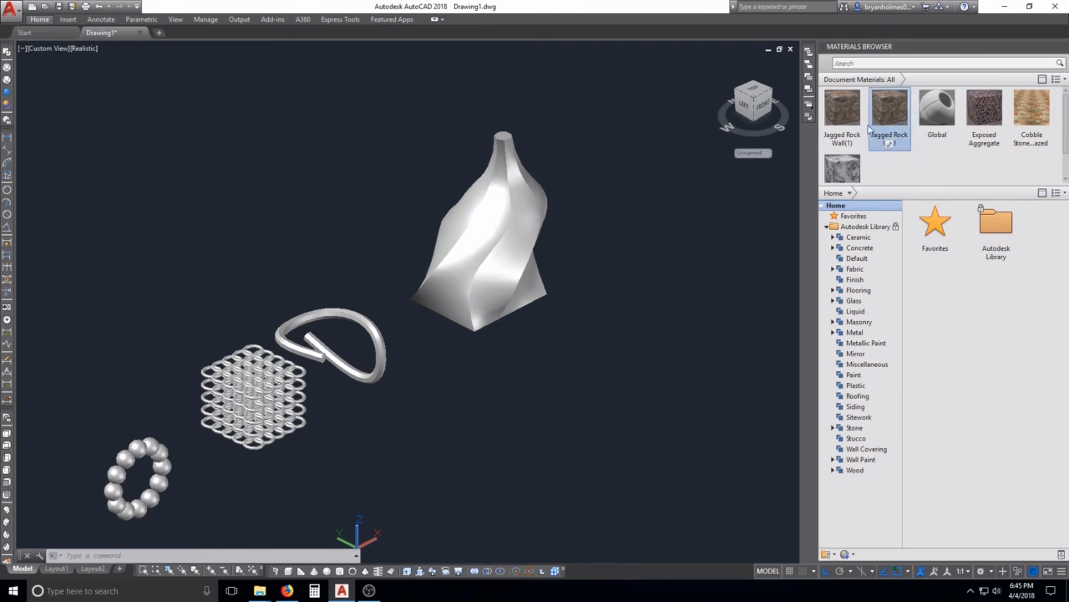
scroll(867, 159, "down", 1)
scroll(869, 163, "up", 1)
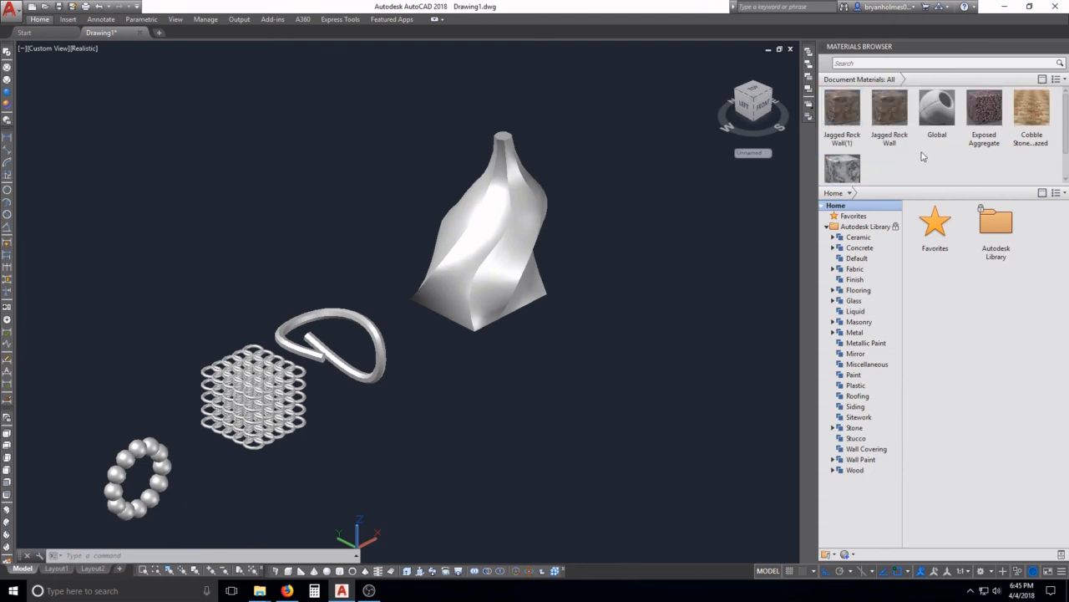
scroll(846, 174, "down", 1)
scroll(908, 144, "up", 1)
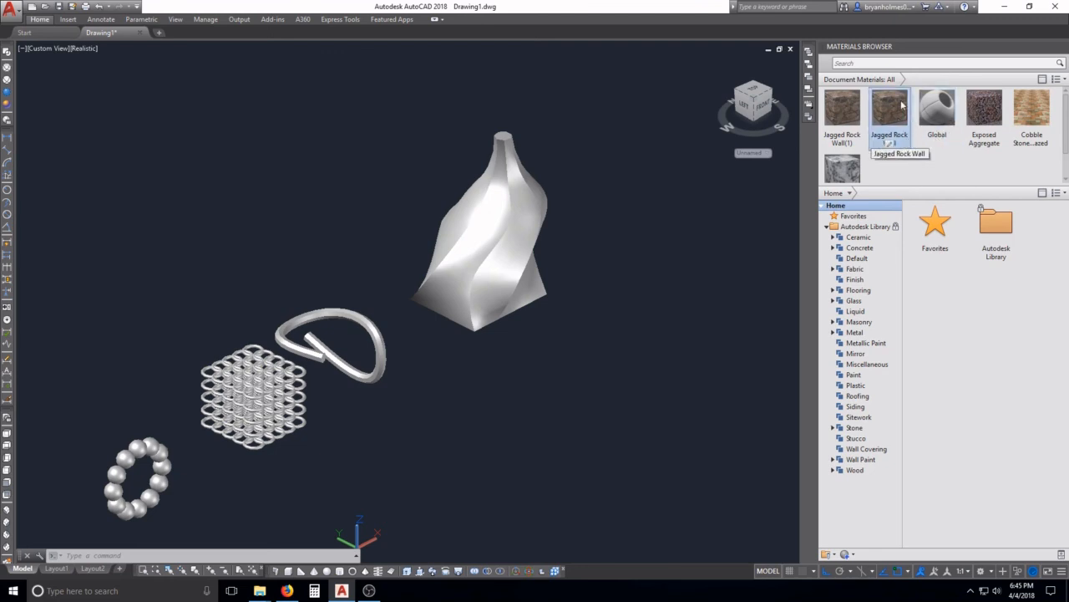
Search the materials for "jag" and apply Jagged Rock Wall(1) to the lofted solid.
left_click(842, 109)
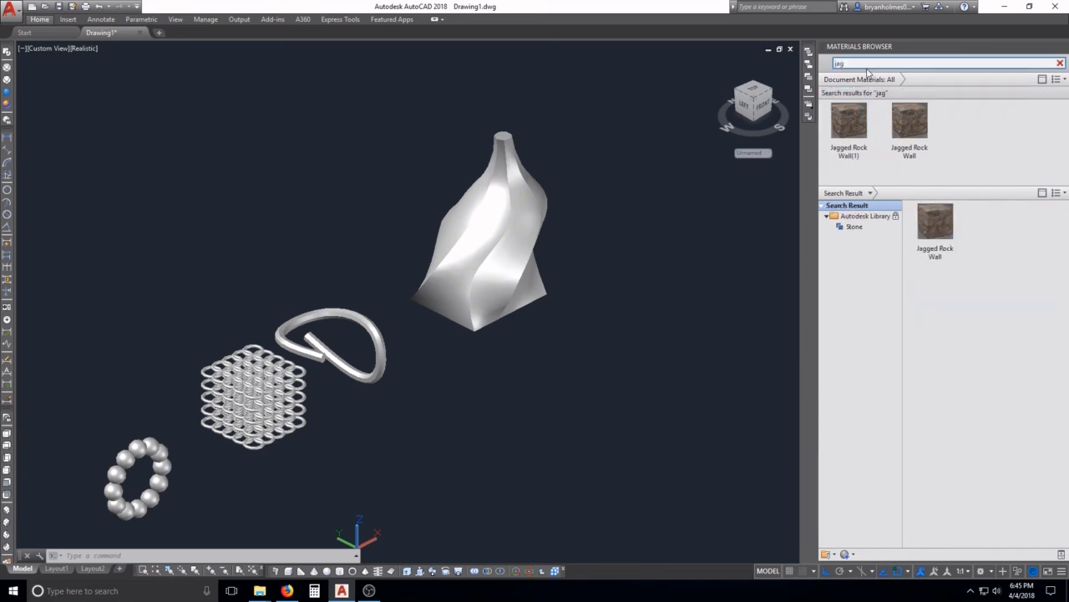
left_click_drag(850, 122, 496, 232)
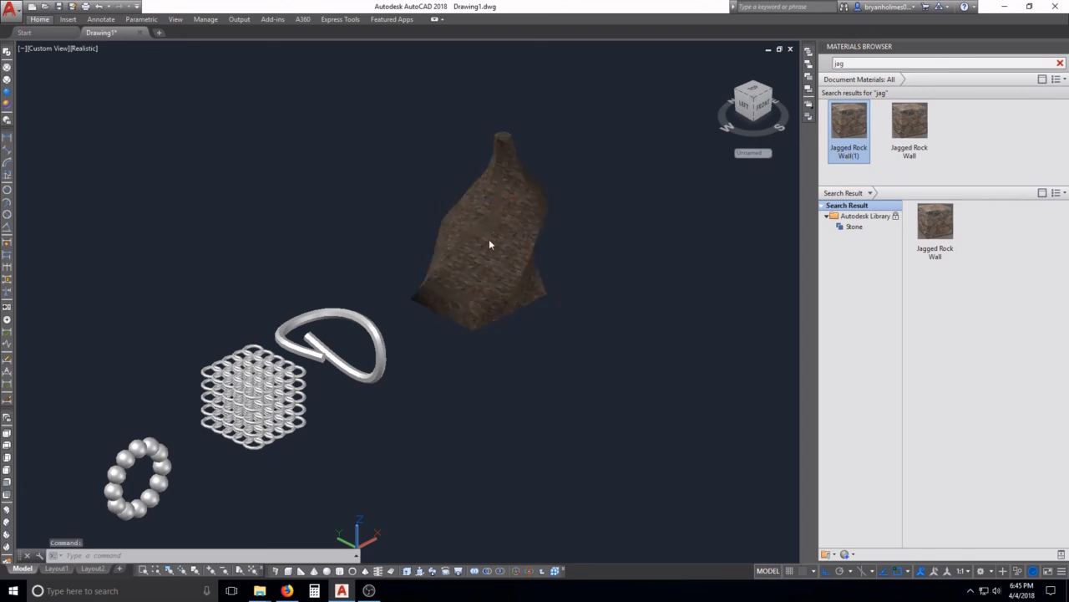
Examine up close how the rock texture follows the faces of the lofted solid.
middle_click_drag(492, 260, 418, 260, "shift")
middle_click_drag(291, 252, 341, 267, "shift")
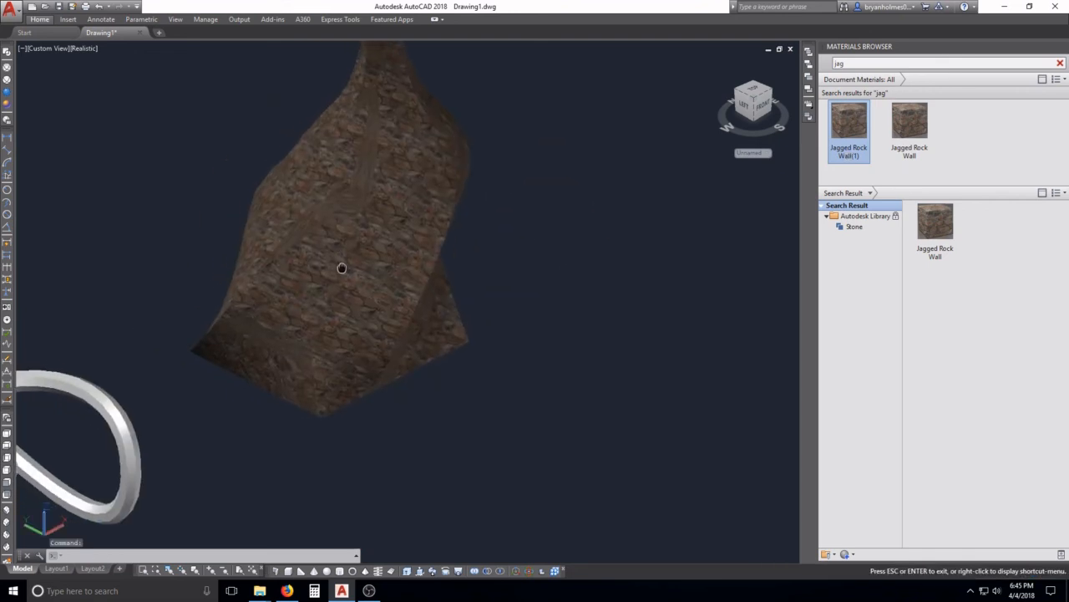
scroll(337, 264, "up", 5)
key("Escape")
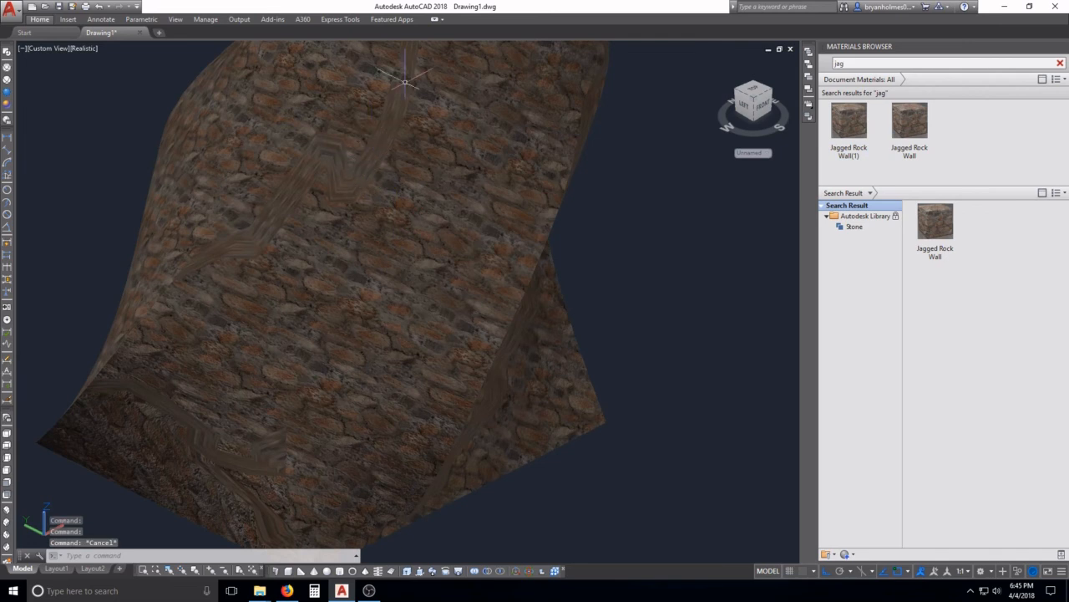
left_click(397, 122)
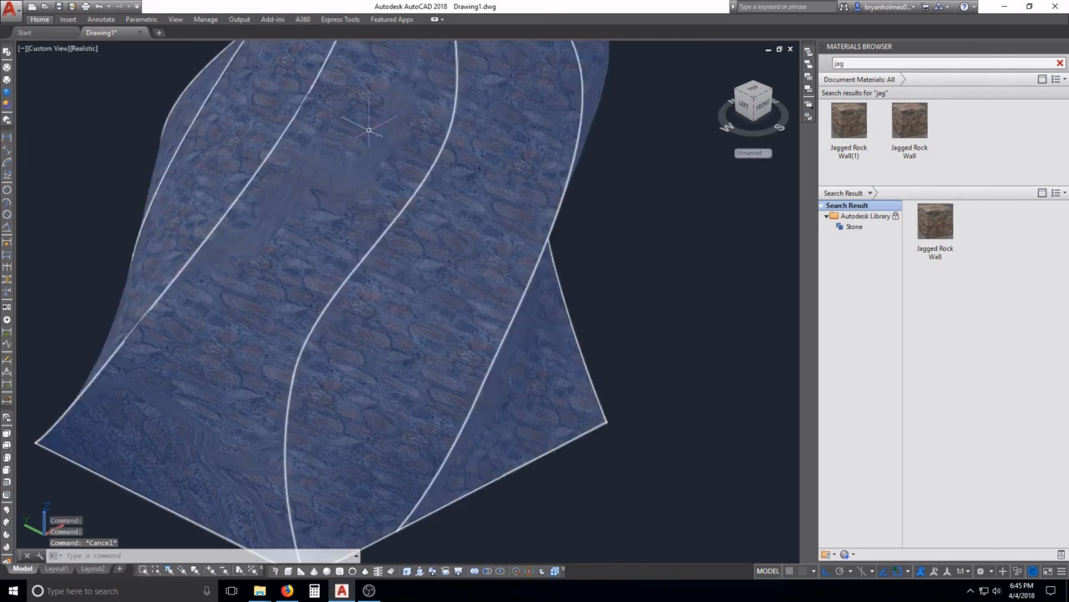
key("Escape")
key("Escape")
scroll(565, 239, "down", 5)
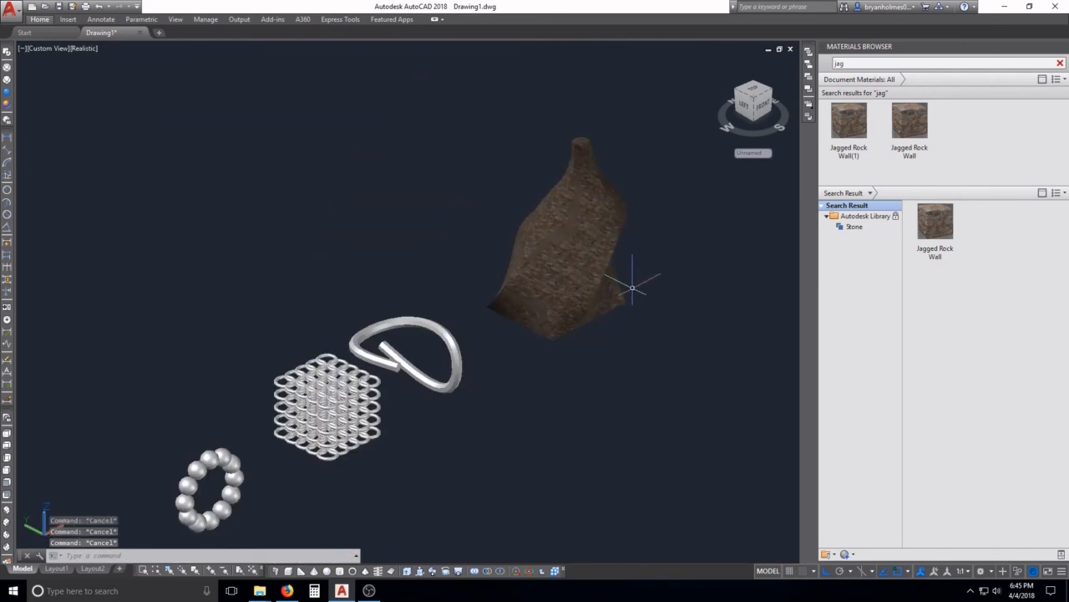
Clear the material search and apply the Cobble Stone document material to the swept tube.
left_click(563, 361)
middle_click_drag(587, 292, 570, 279, "shift")
middle_click_drag(526, 396, 595, 363)
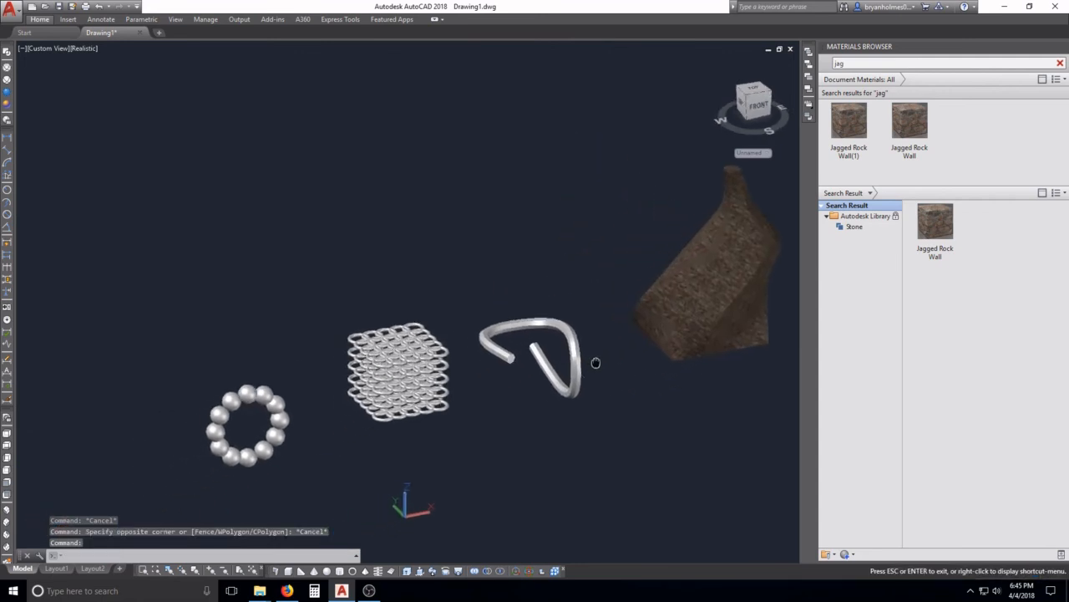
scroll(574, 373, "up", 2)
scroll(574, 373, "up", 4)
left_click(889, 63)
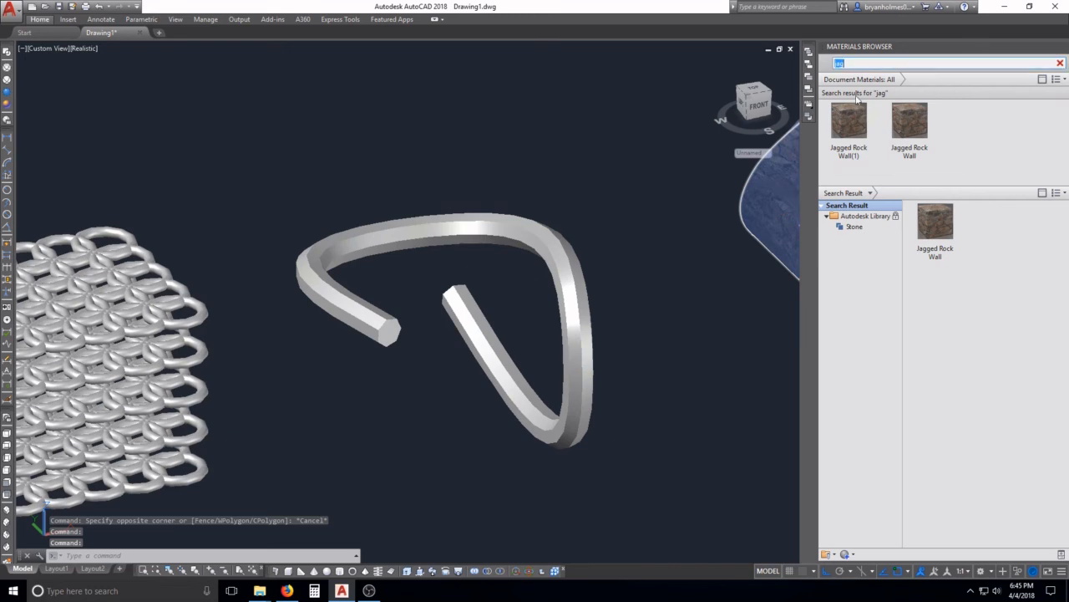
left_click(857, 229)
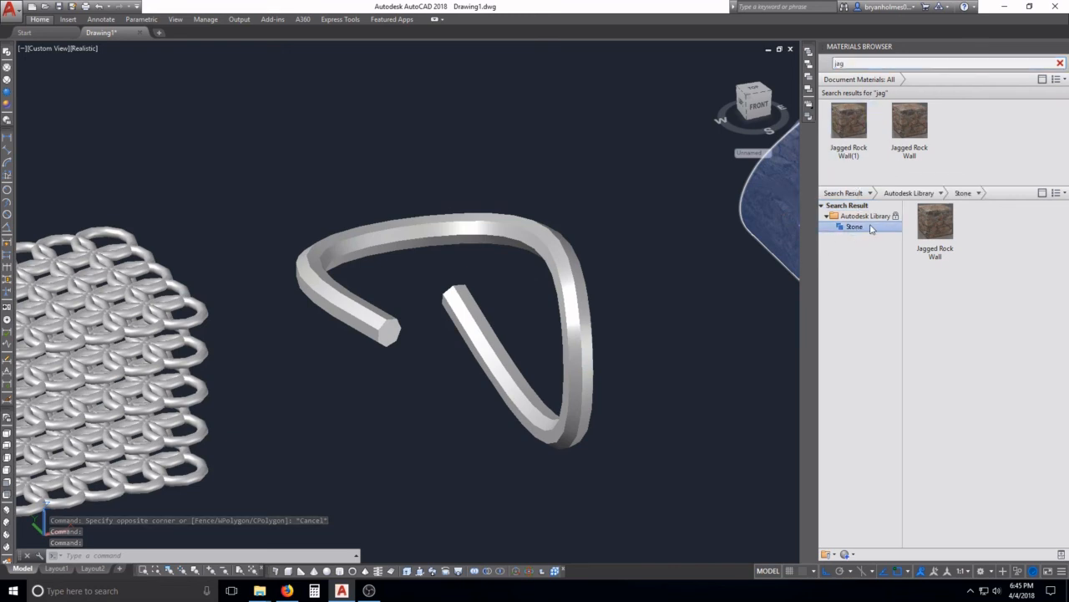
left_click(832, 65)
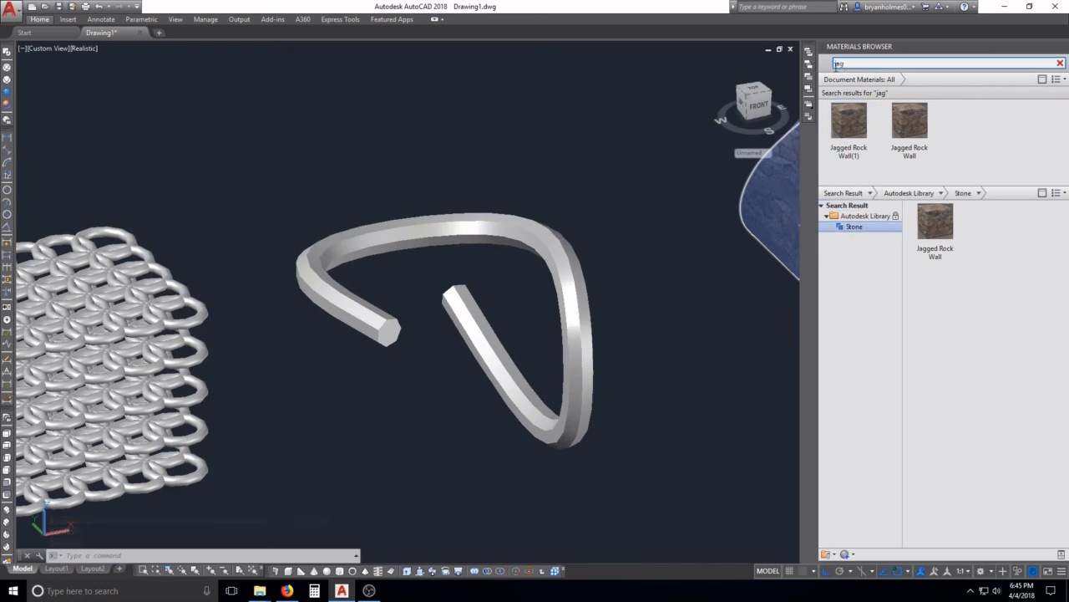
key("BackSpace")
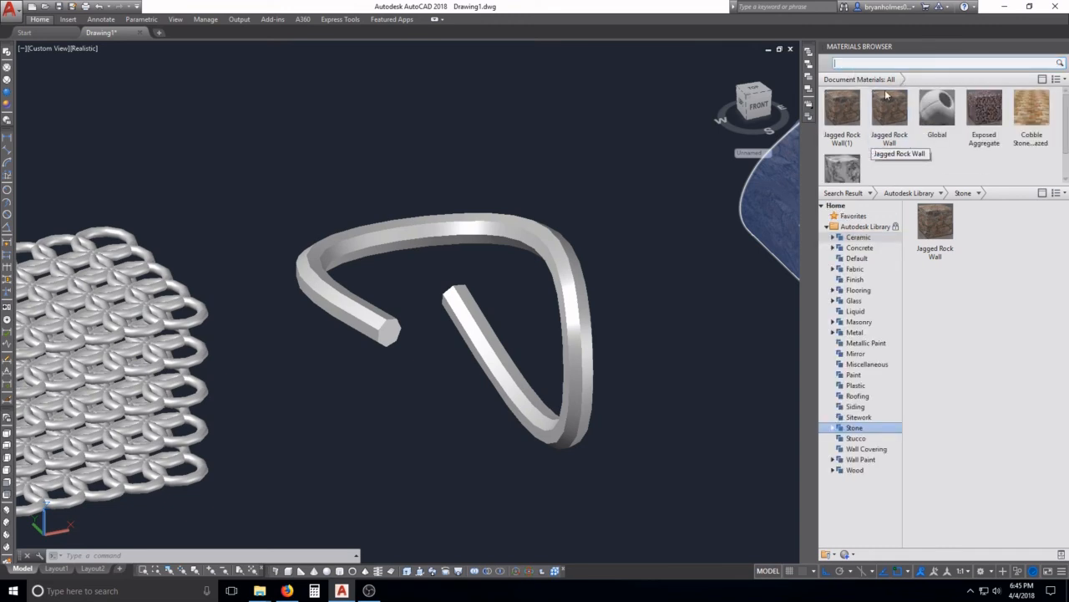
left_click_drag(1038, 117, 514, 239)
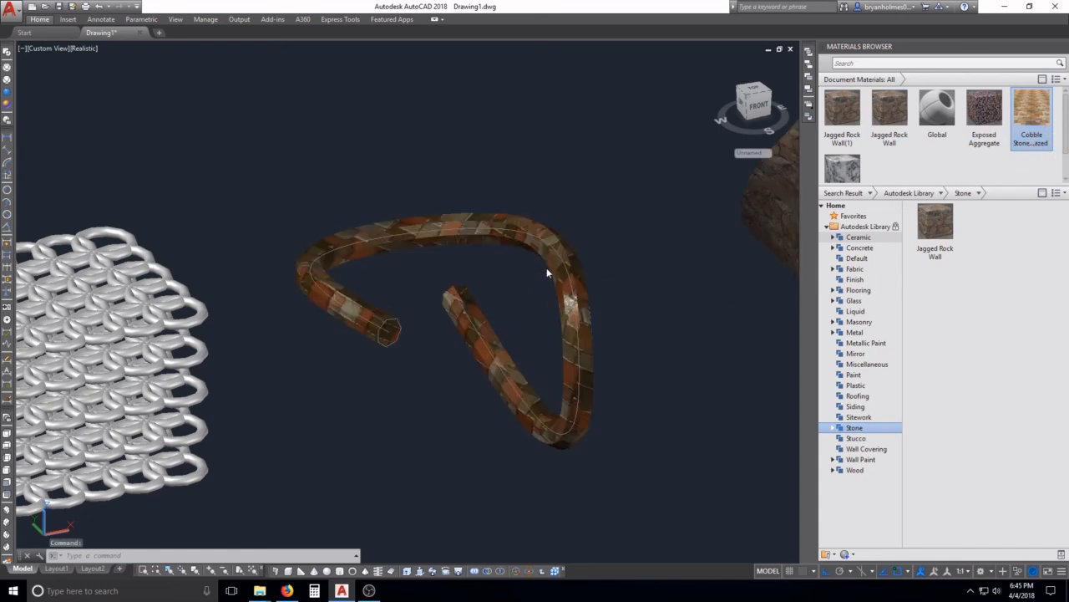
Examine the cobblestone texture along the swept tube and its end faces.
scroll(500, 297, "down", 3)
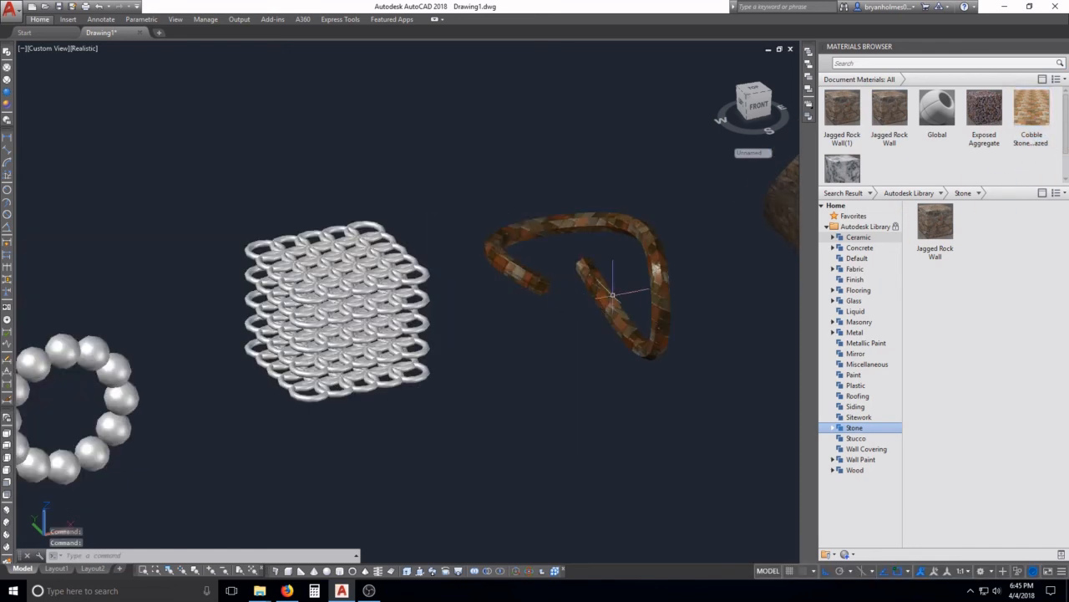
scroll(612, 294, "up", 5)
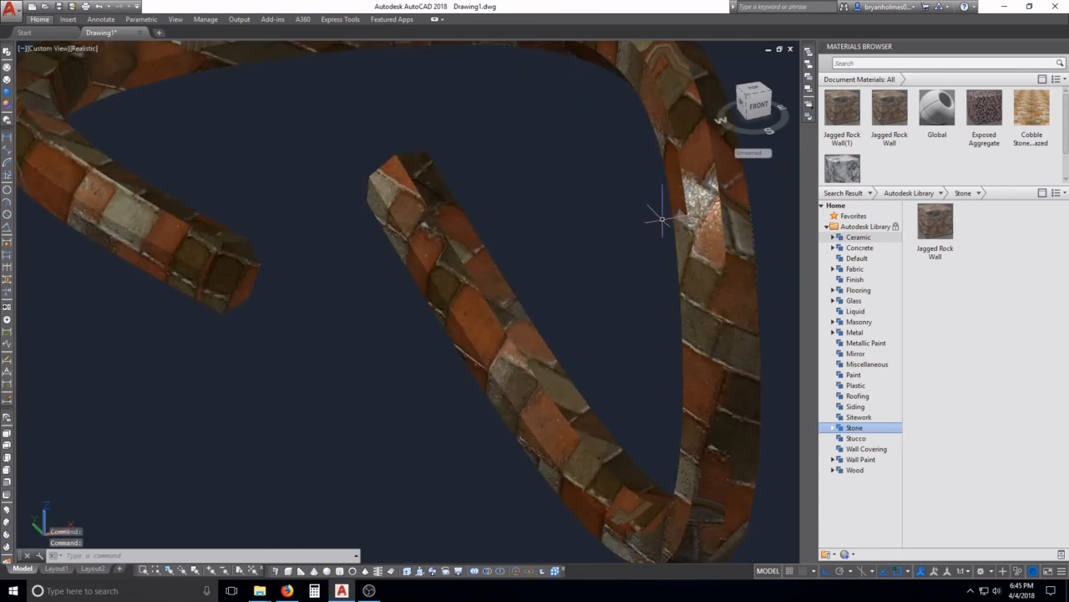
left_click(677, 359)
scroll(353, 222, "down", 3)
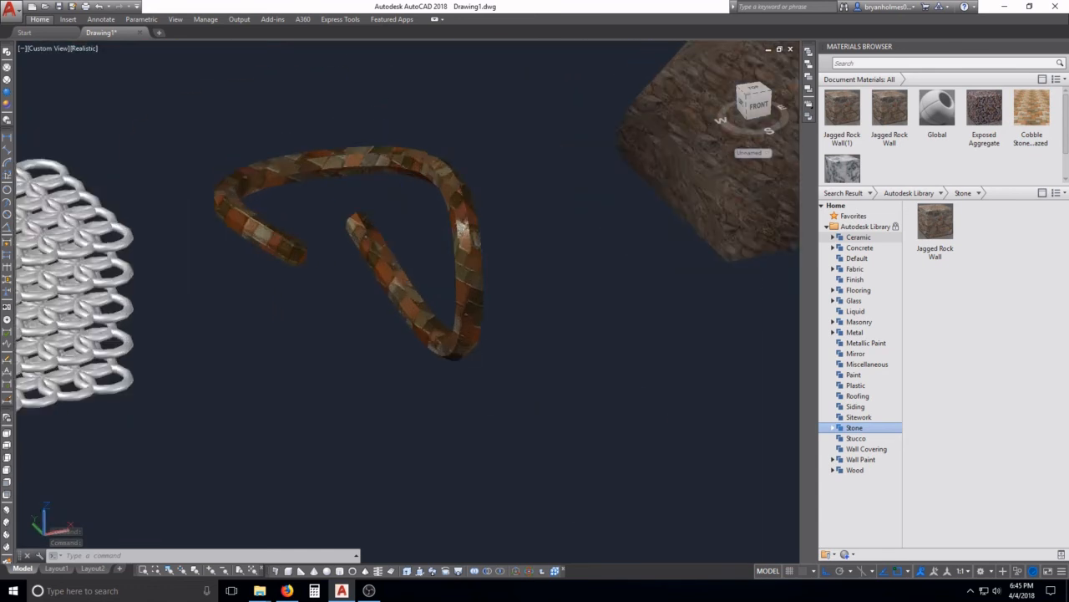
scroll(489, 234, "up", 4)
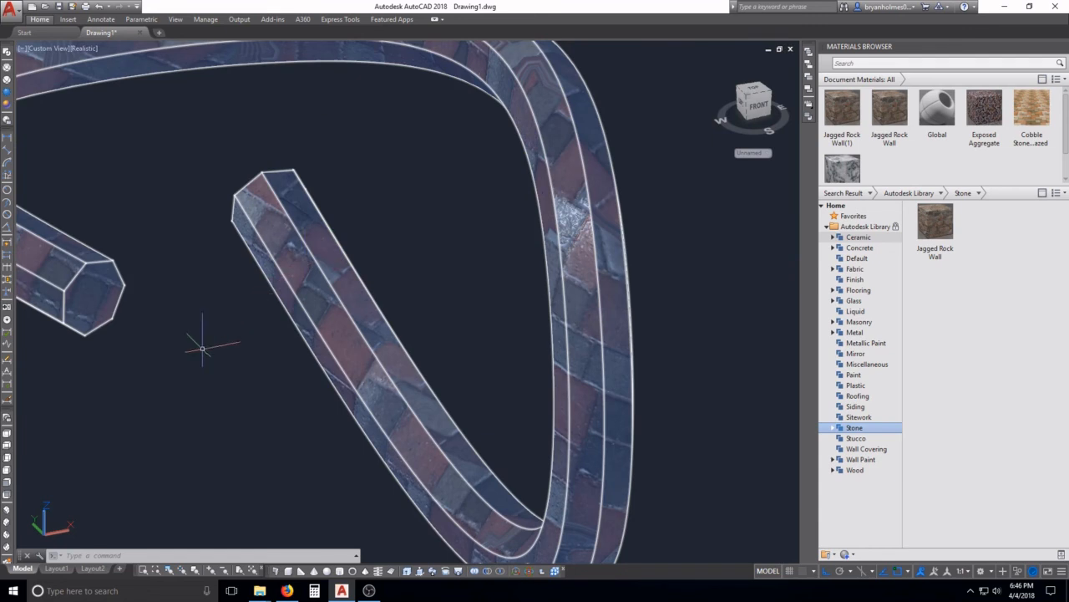
key("Escape")
scroll(218, 348, "down", 5)
Apply the coarse polished white document material to one sphere of the sphere ring.
middle_click_drag(234, 349, 566, 281)
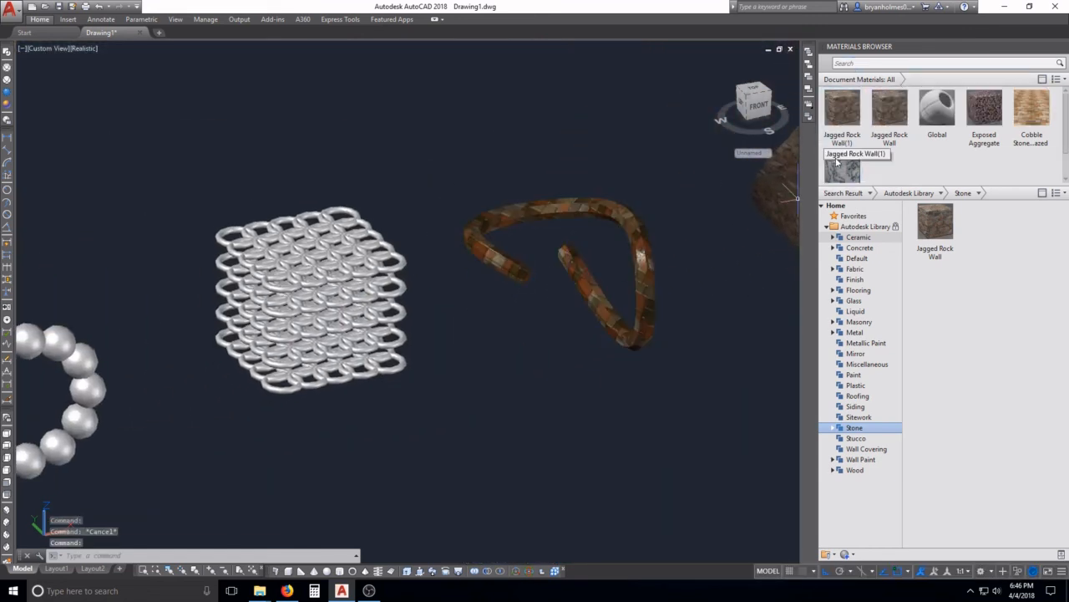
scroll(837, 164, "down", 1)
left_click_drag(842, 146, 89, 352)
middle_click_drag(98, 359, 373, 267)
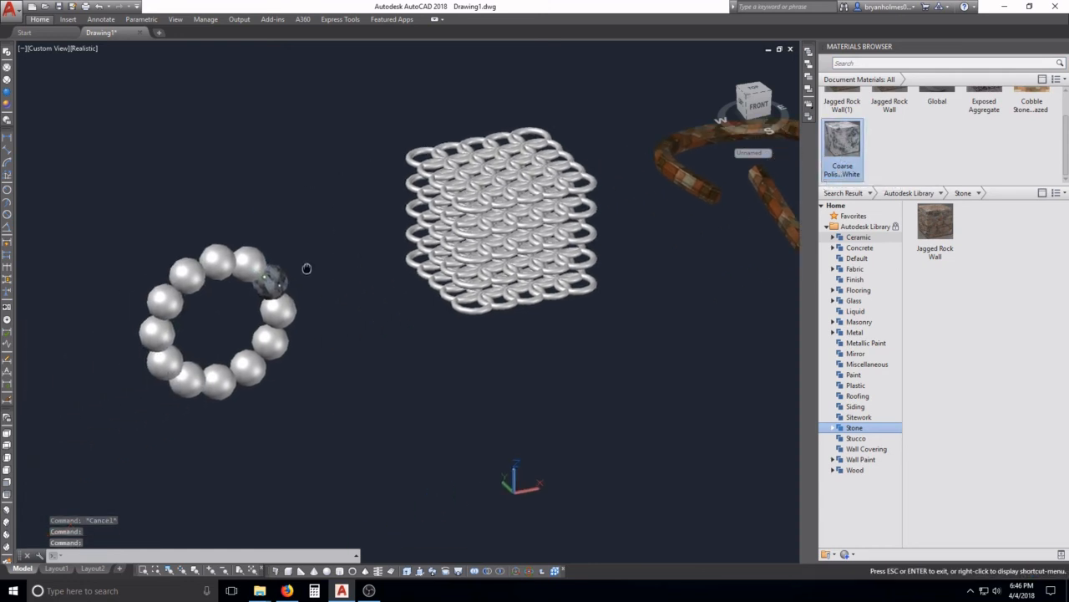
Match the properties of the textured sphere onto all the other spheres in the ring.
scroll(267, 278, "up", 4)
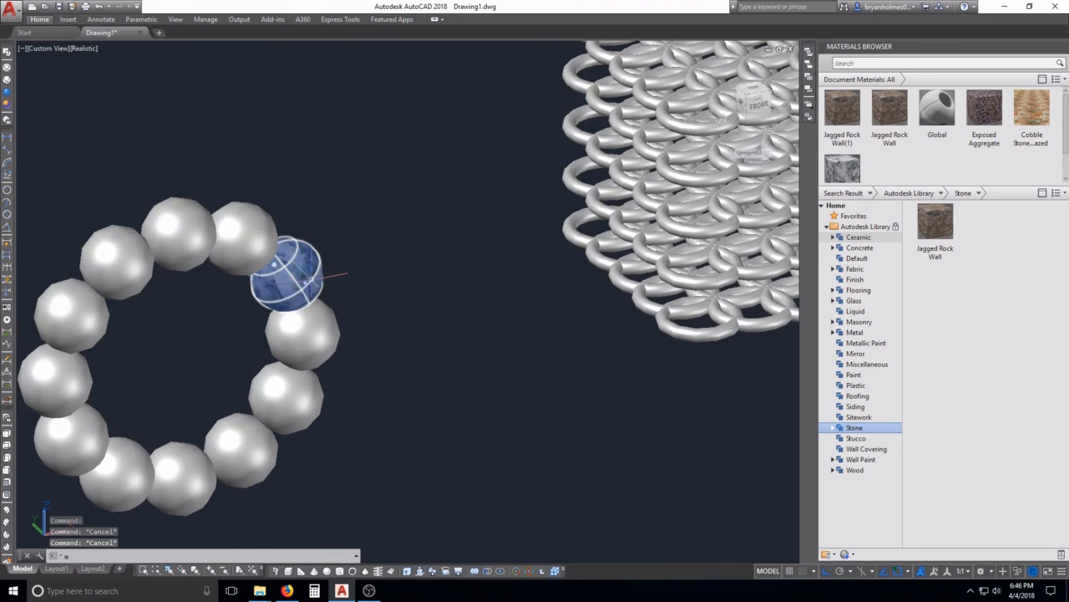
type("ma")
key("Return")
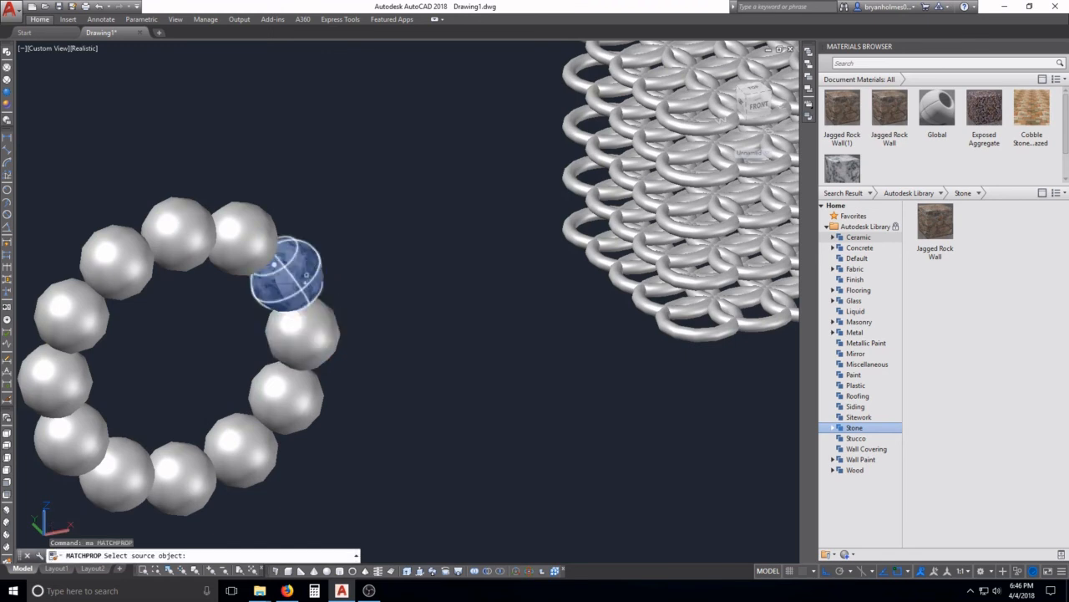
left_click(294, 271)
scroll(374, 310, "down", 2)
scroll(373, 311, "down", 2)
left_click(382, 420)
left_click(231, 227)
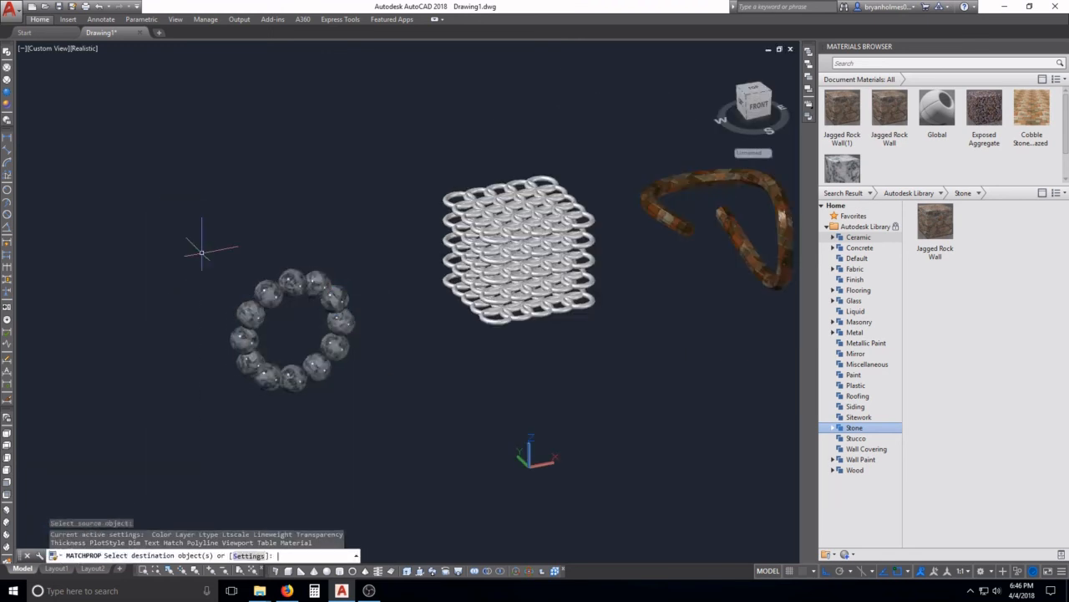
scroll(318, 284, "up", 3)
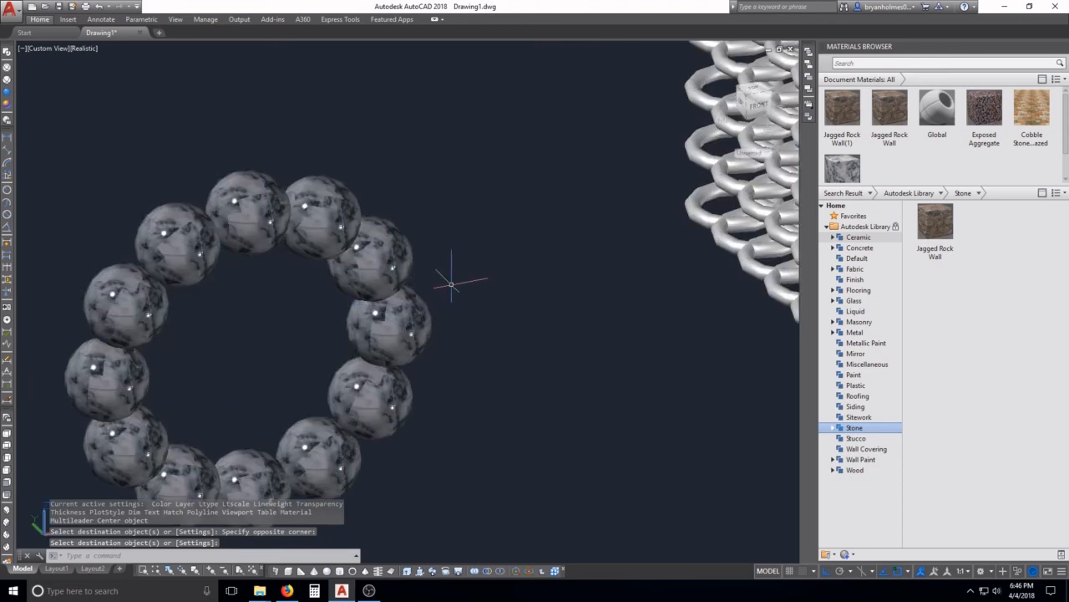
Search the materials for "metal" and apply Glazed - Firebrick to one corner ring at the base of the torus array.
scroll(464, 284, "down", 3)
middle_click_drag(683, 239, 372, 325)
scroll(373, 325, "up", 2)
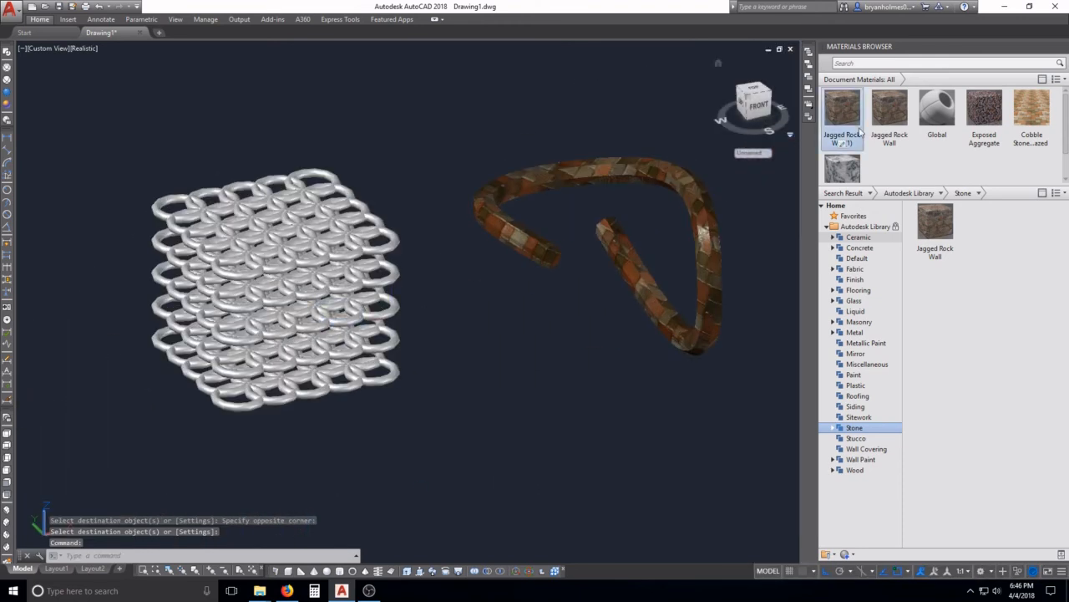
key("Escape")
left_click(858, 63)
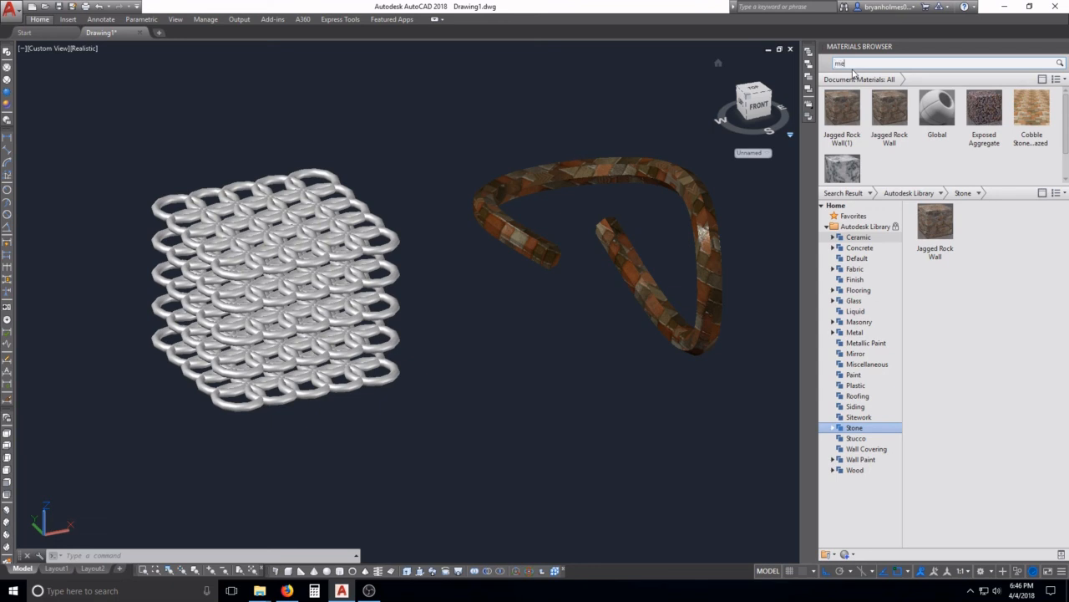
key("Return")
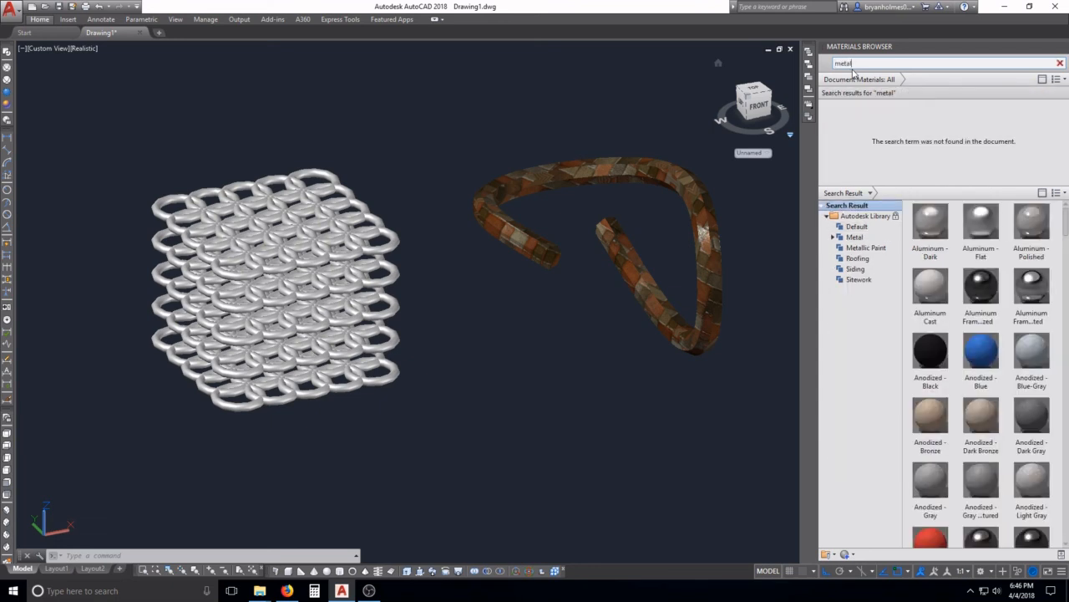
scroll(940, 351, "down", 10)
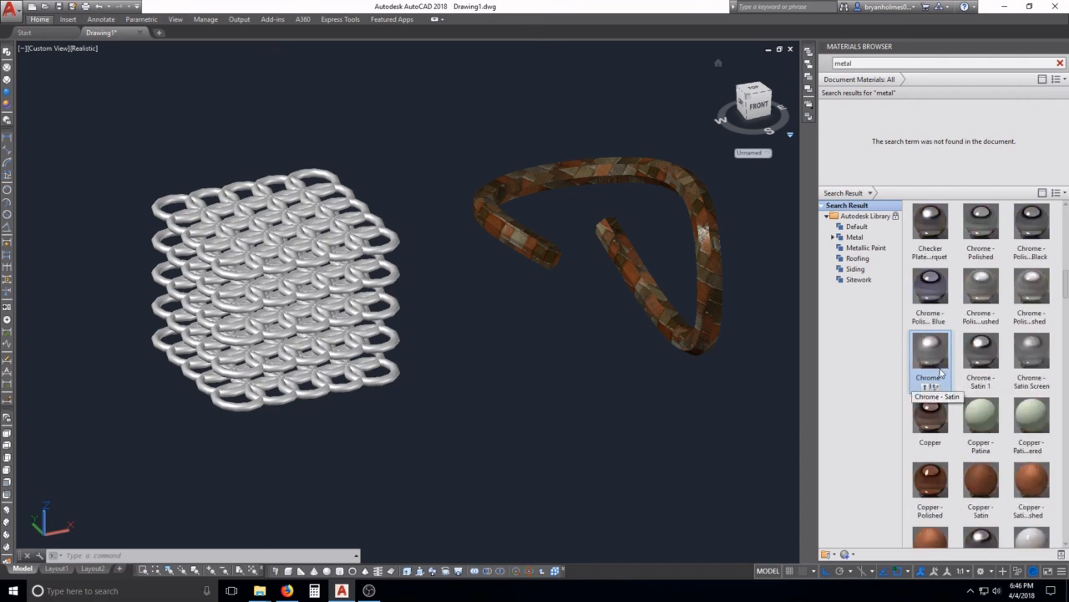
scroll(986, 435, "down", 6)
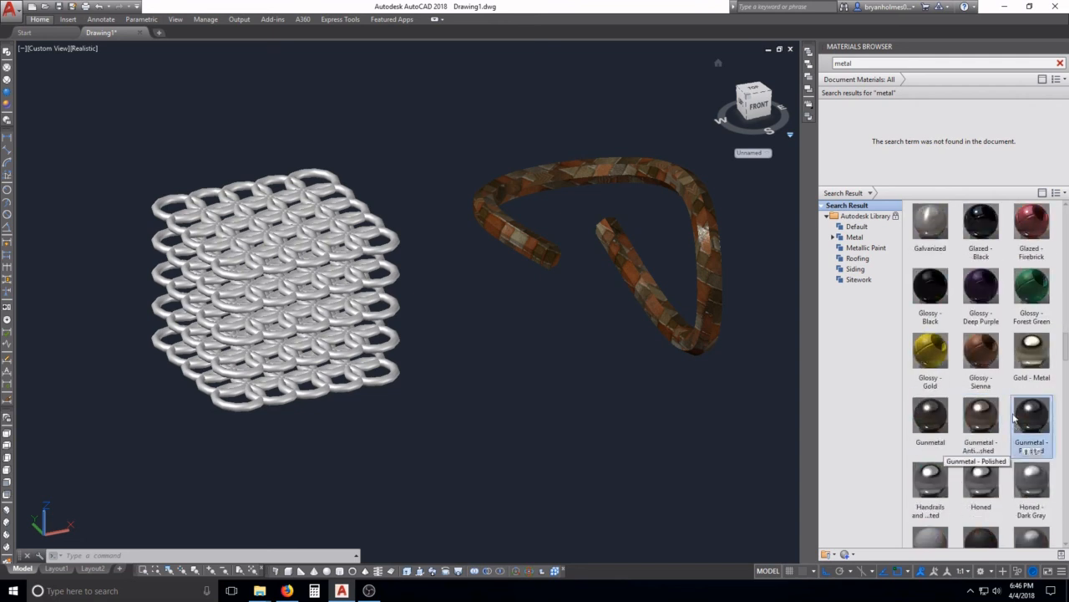
left_click_drag(1031, 222, 394, 379)
Match the properties of the Glazed - Firebrick ring onto all the other rings in the torus array.
type("m")
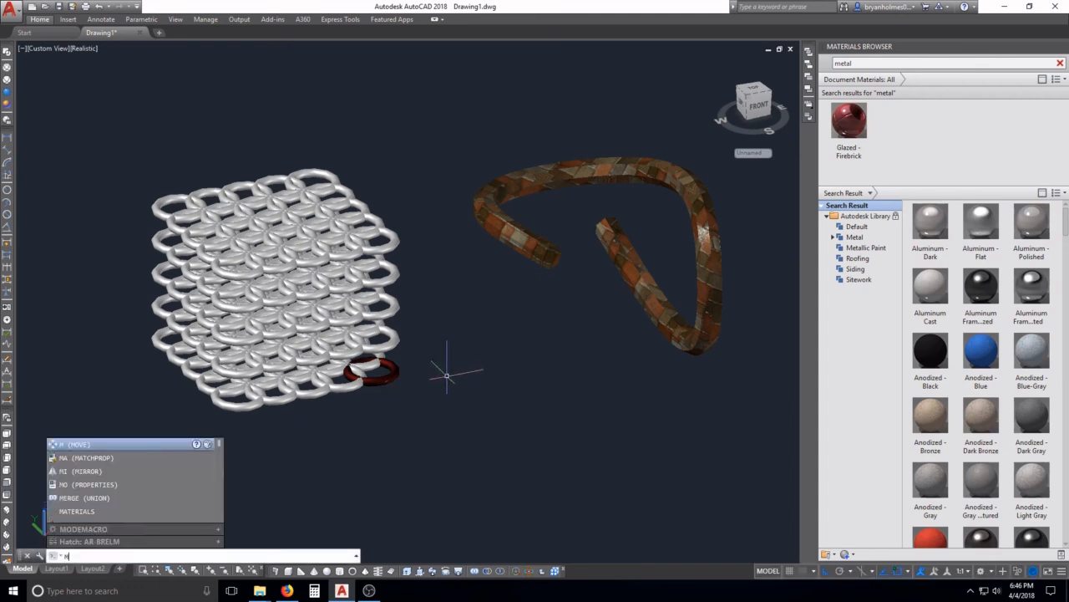
type("a")
key("Return")
left_click(374, 370)
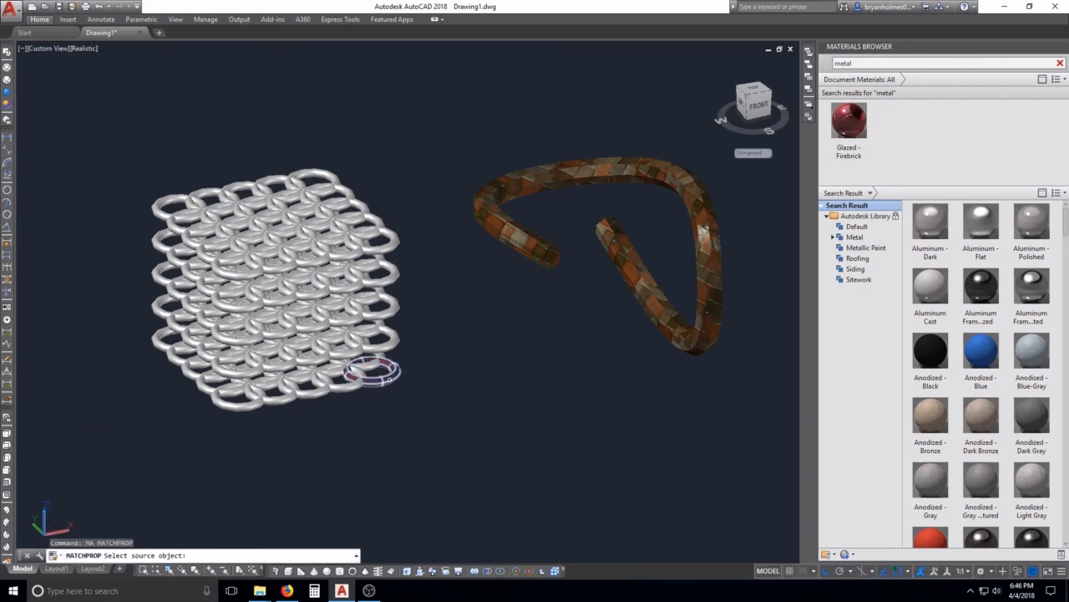
left_click(429, 426)
left_click(129, 143)
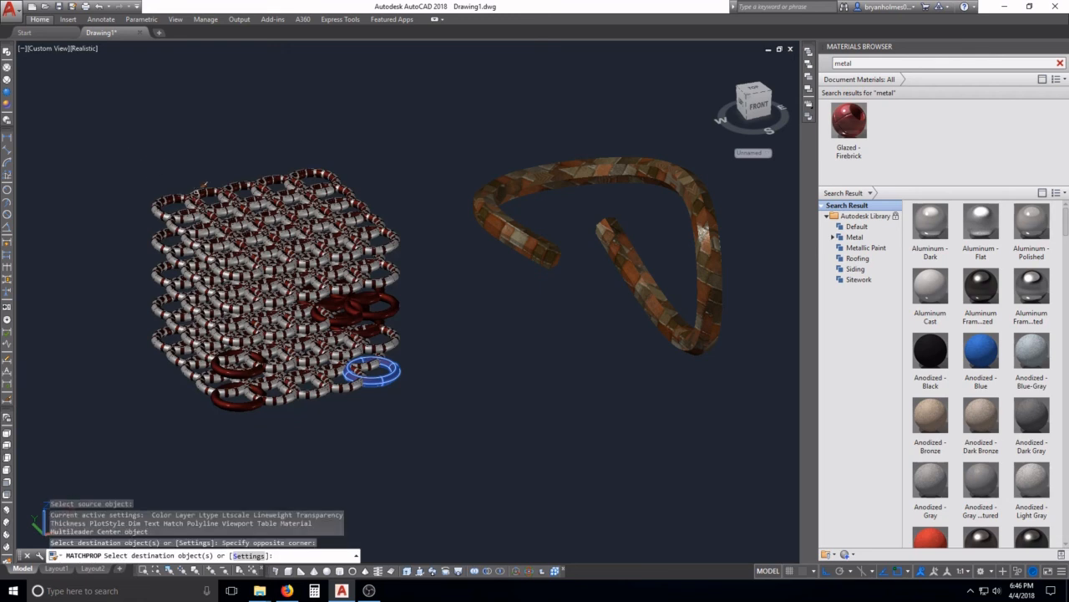
key("Escape")
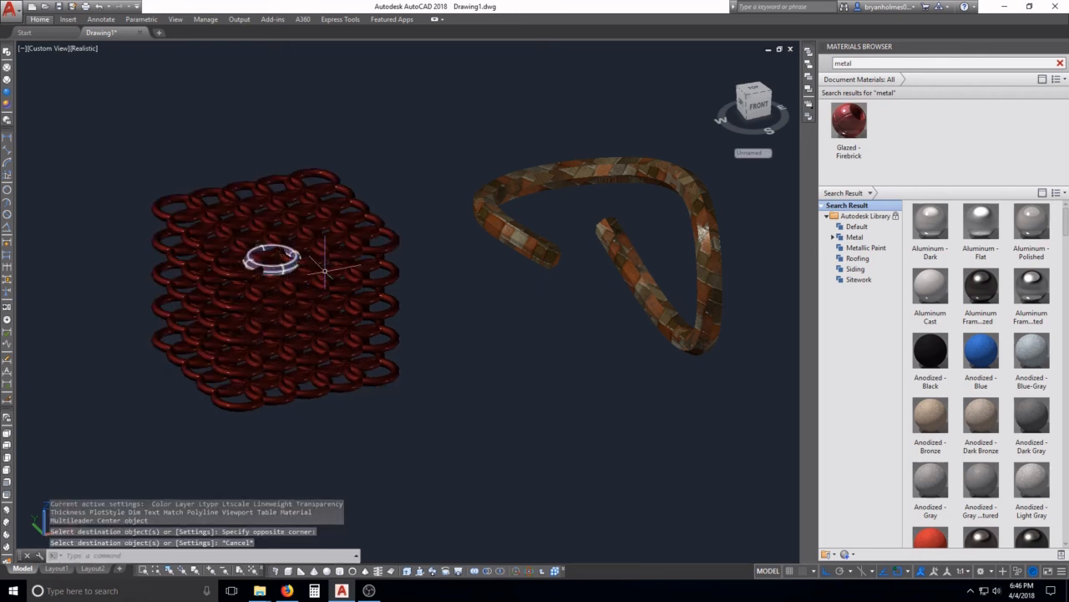
Render a view of the swept tube beside the twisted lofted solid, and close the render window.
middle_click_drag(289, 278, 229, 280, "shift")
middle_click_drag(790, 339, 457, 263)
scroll(468, 267, "down", 2)
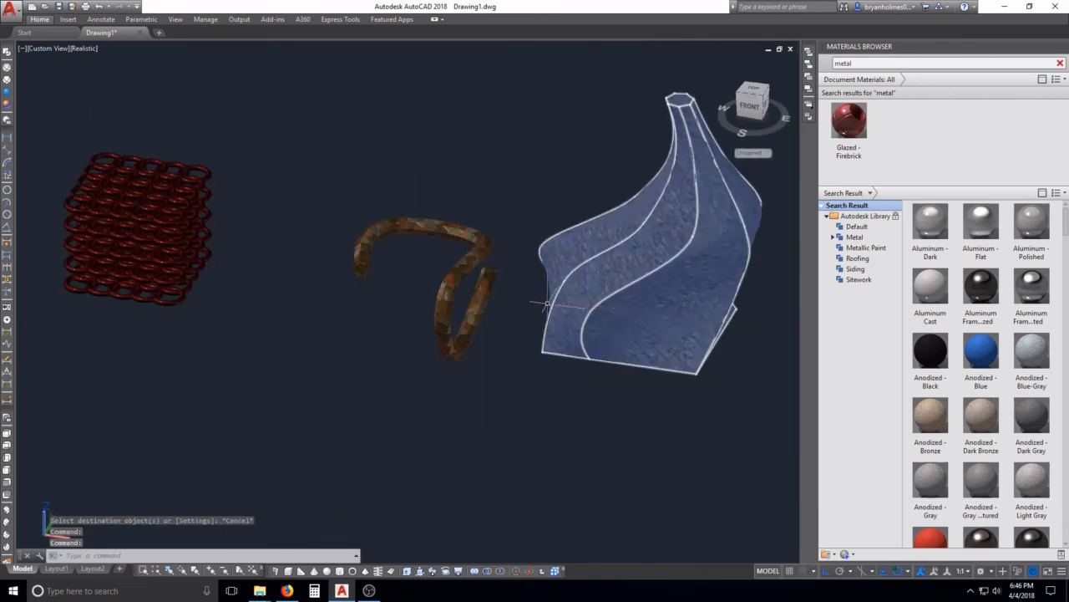
middle_click_drag(545, 303, 574, 289, "shift")
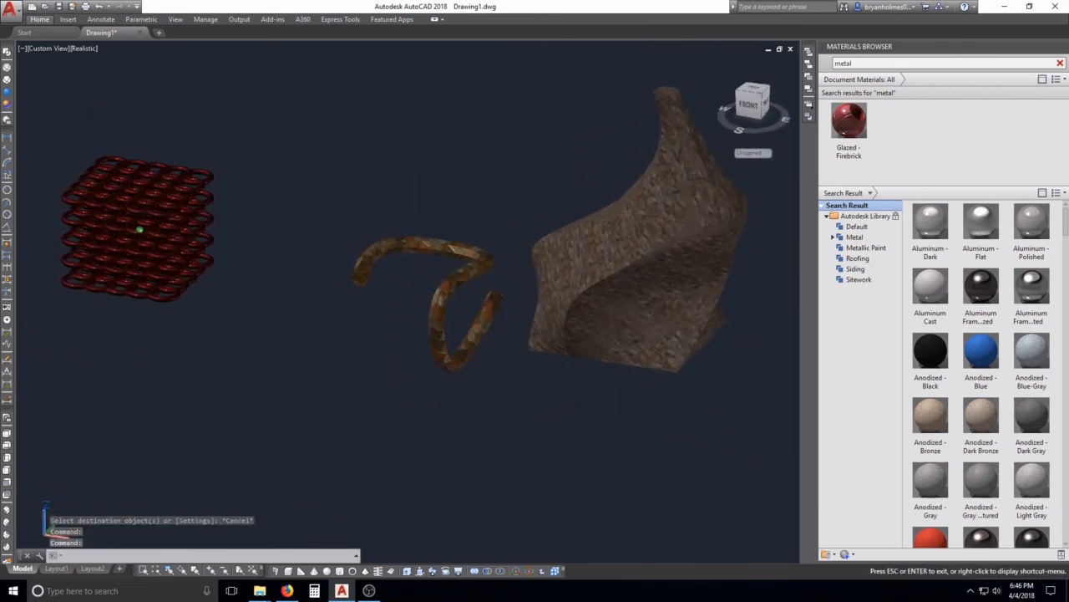
middle_click_drag(646, 272, 511, 299)
scroll(527, 300, "up", 3)
scroll(540, 310, "down", 2)
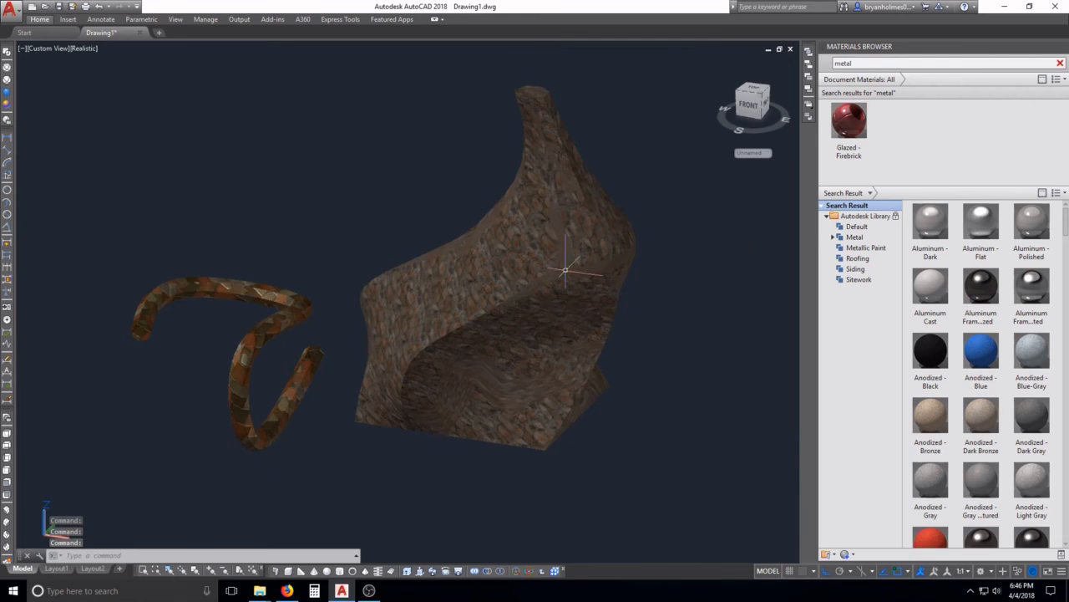
key("Escape")
type("cr")
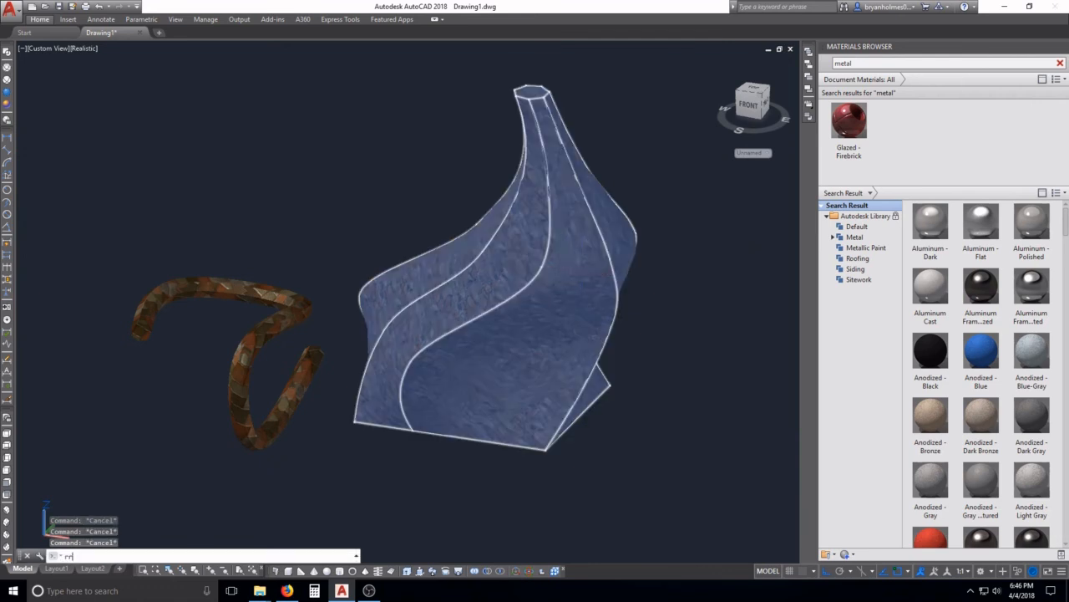
key("Return")
key("Return")
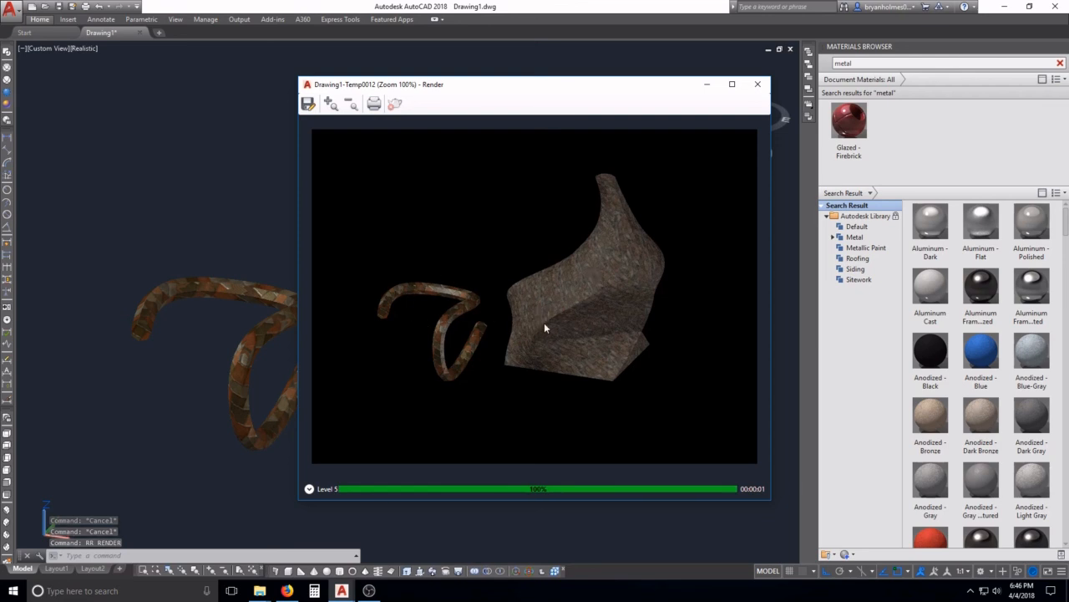
key("Escape")
Render a close-up of the stone texture on the lofted solid's curved faces, and close the render window.
scroll(553, 261, "up", 8)
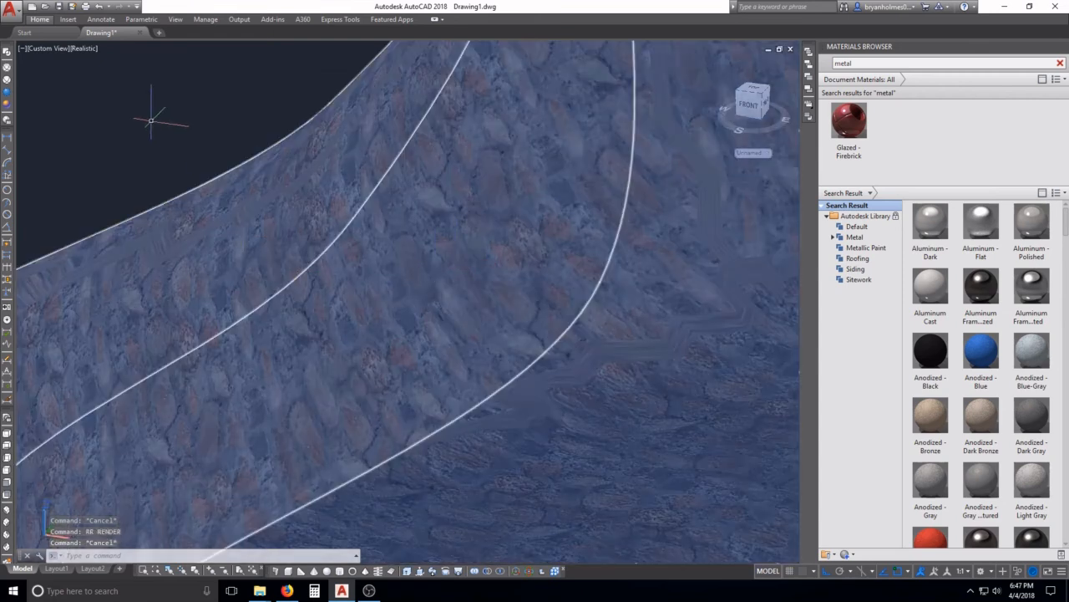
type("RR")
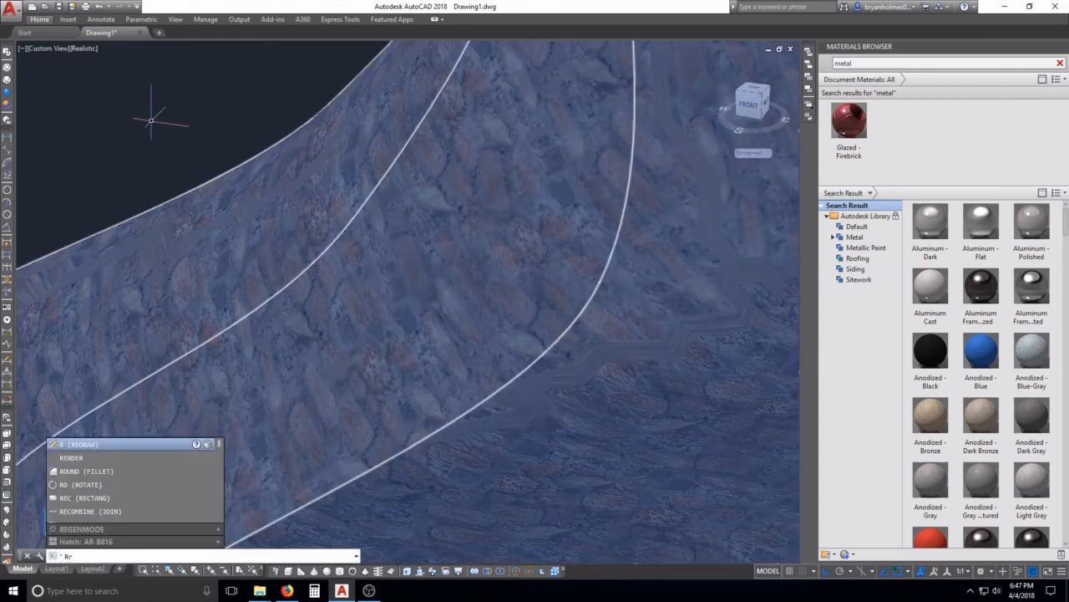
key("Return")
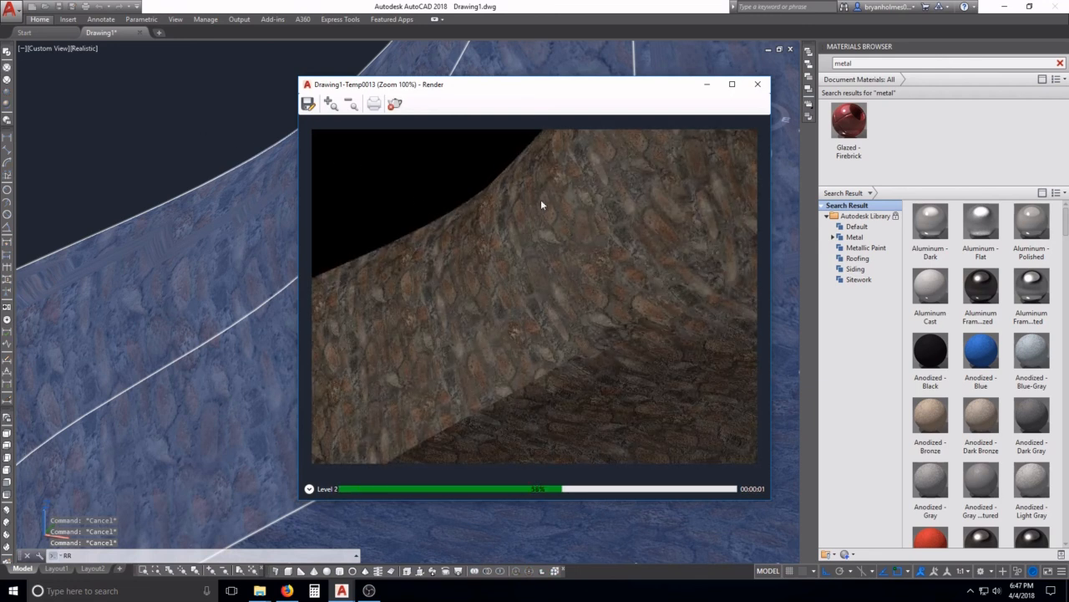
key("Escape")
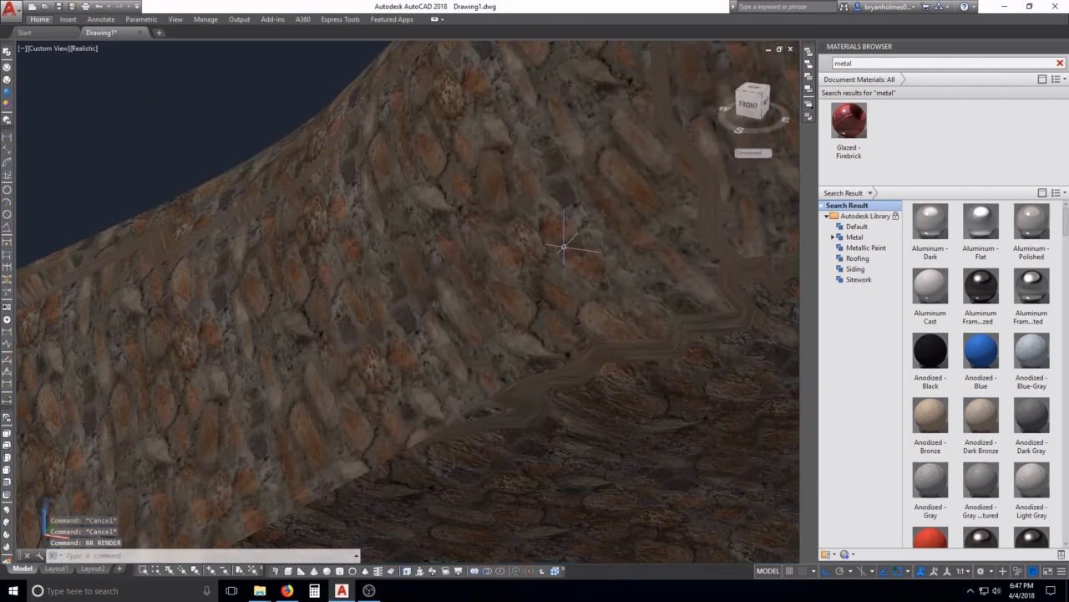
Set the PERSPECTIVE variable to 1 and bring all the solids back into an angled view.
scroll(562, 247, "down", 8)
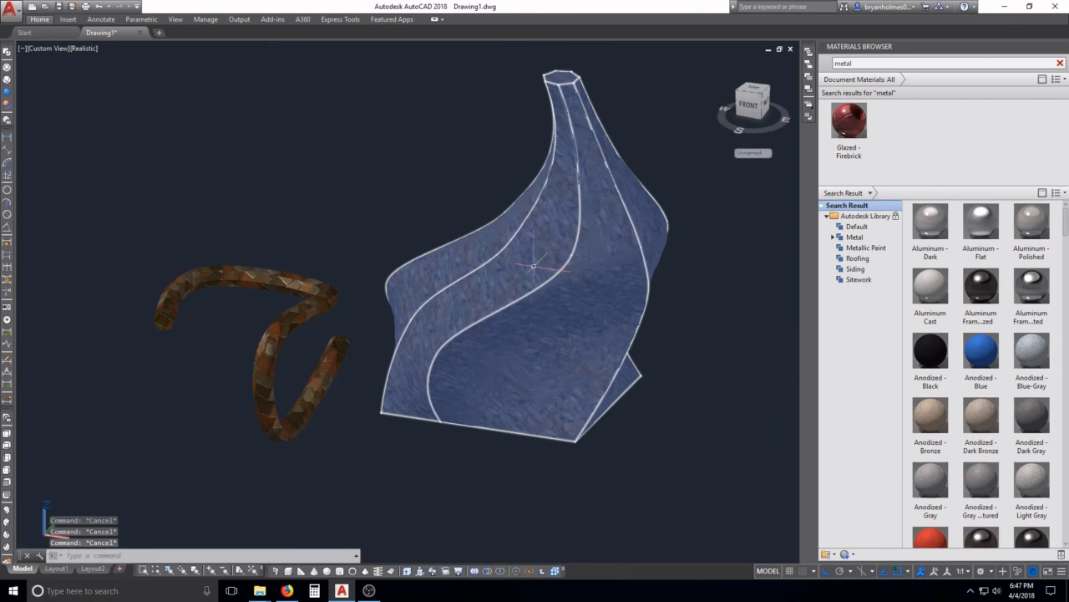
type("PERSP")
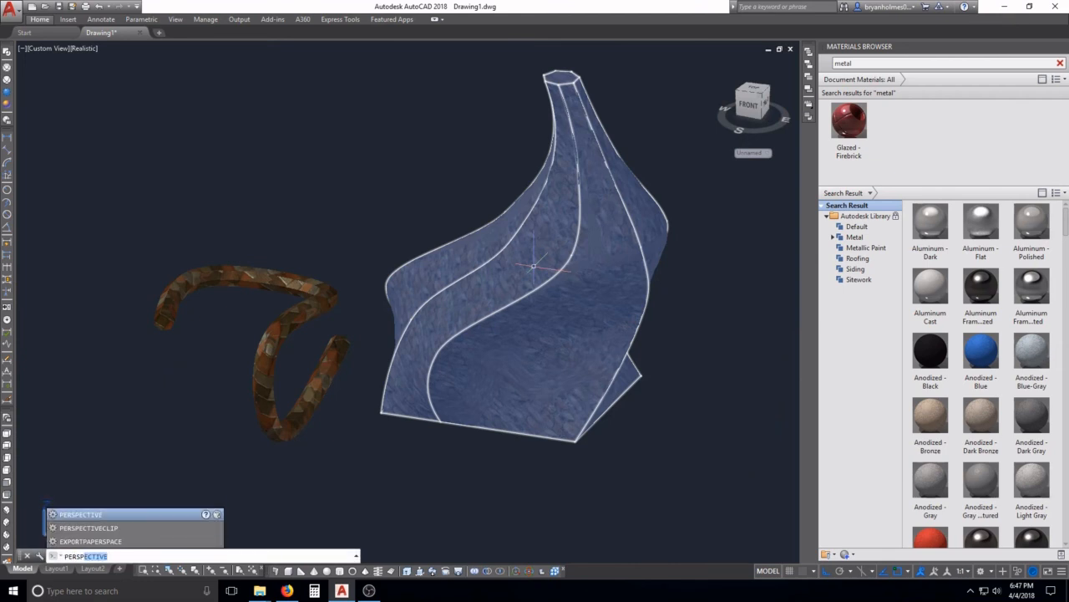
key("Return")
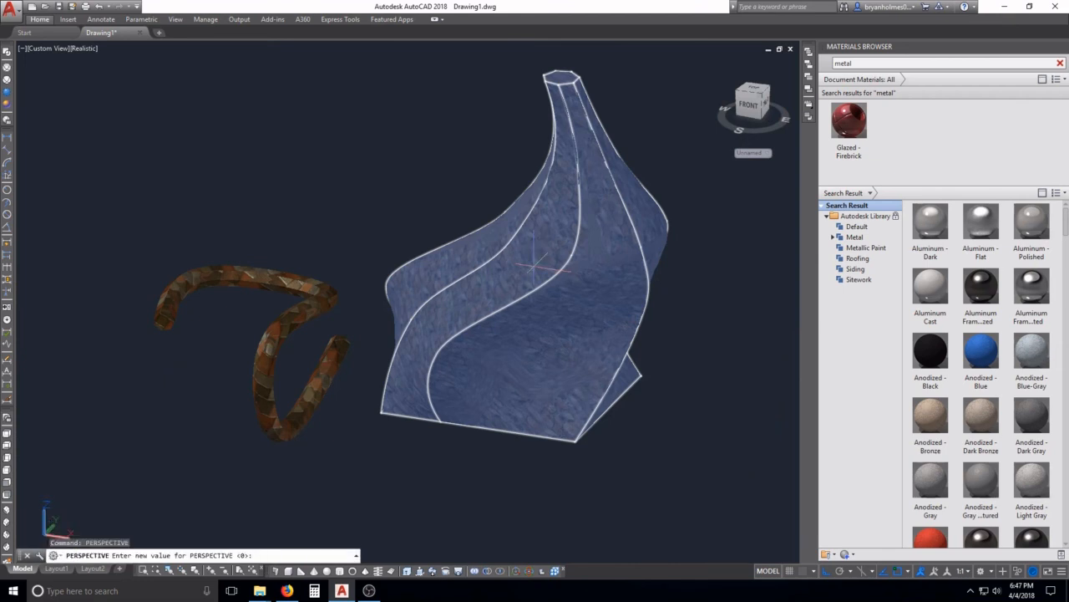
key("Return")
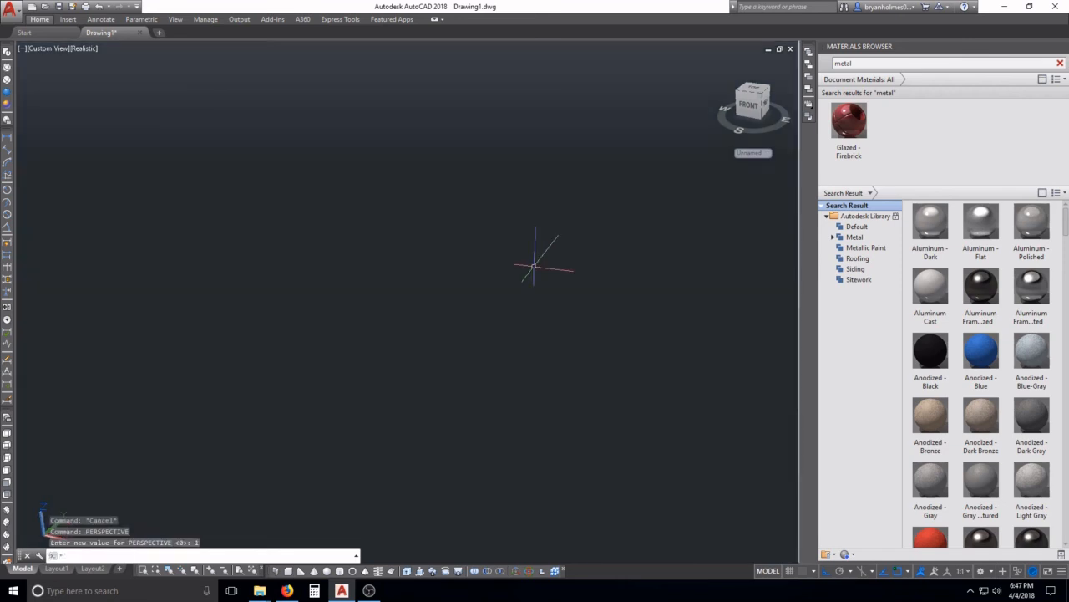
scroll(534, 266, "down", 5)
middle_click_drag(524, 284, 481, 292, "shift")
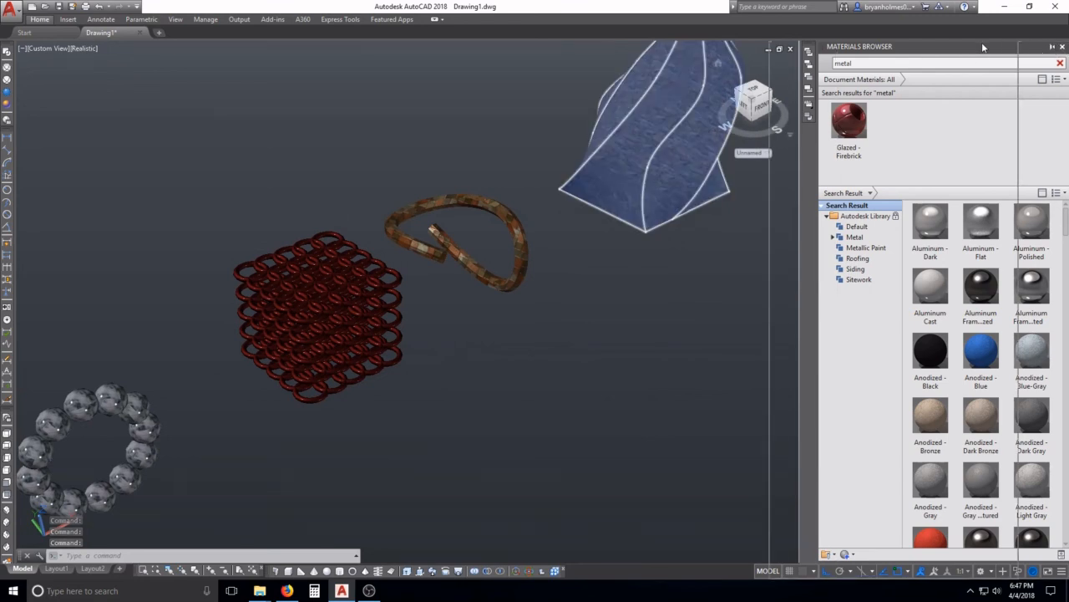
Close the Materials Browser and return the program window to full screen.
left_click_drag(849, 138, 806, 177)
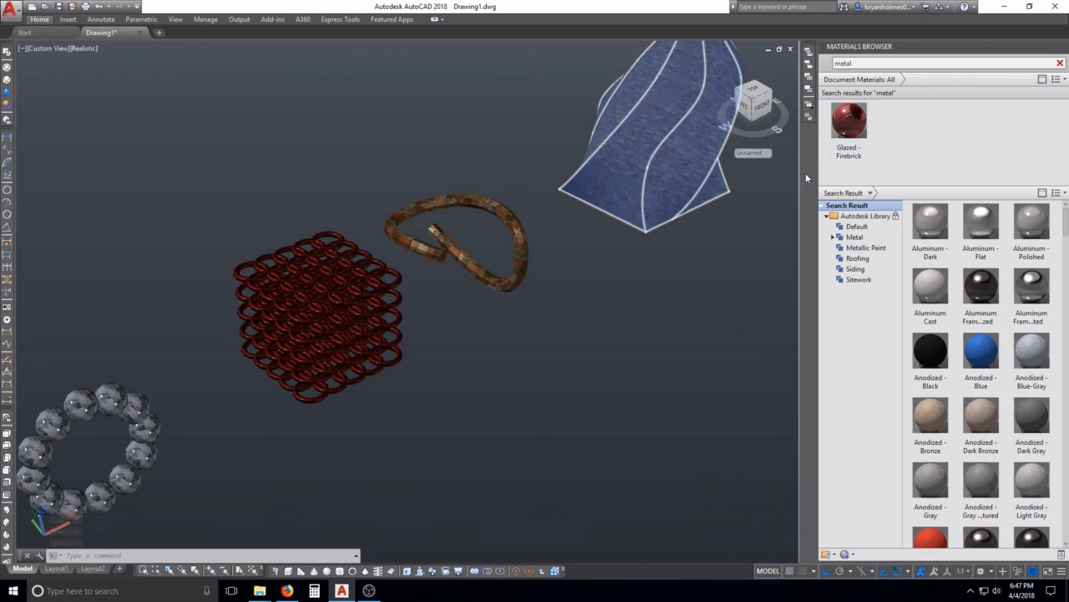
left_click(1029, 5)
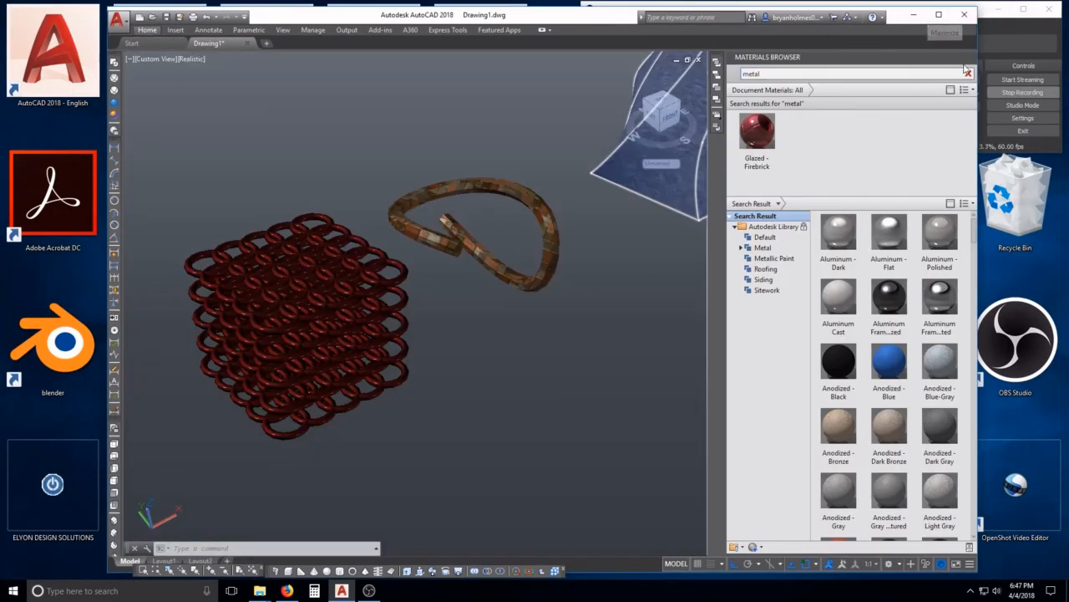
left_click(971, 57)
left_click(938, 14)
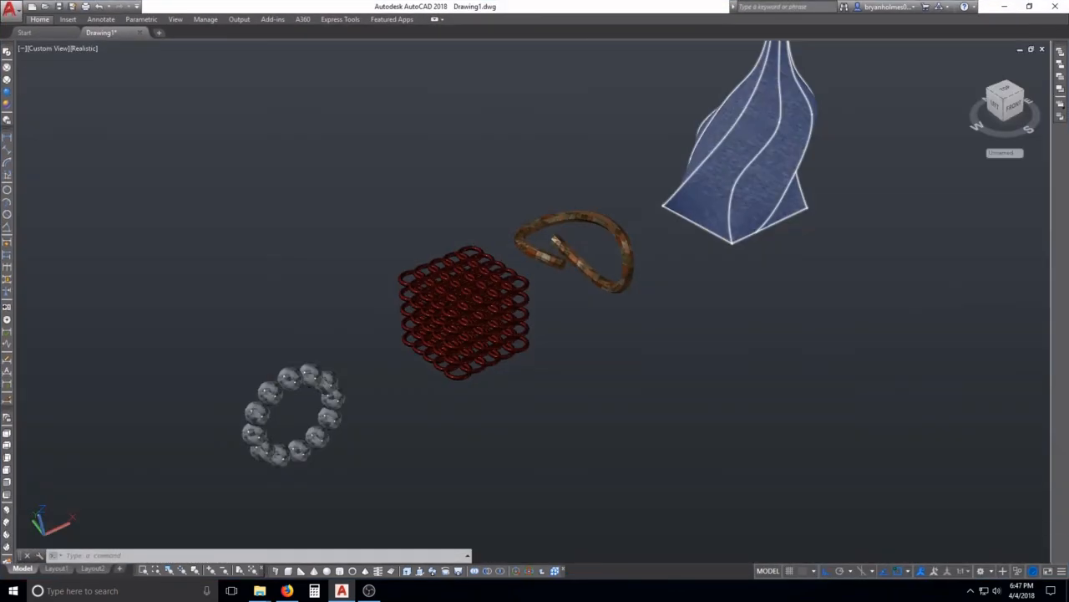
Try to render the perspective view of all four solids.
mouse_move(580, 209)
middle_mouse_down("shift")
mouse_move(626, 203)
mouse_move(621, 182)
mouse_move(595, 207)
middle_mouse_up("shift")
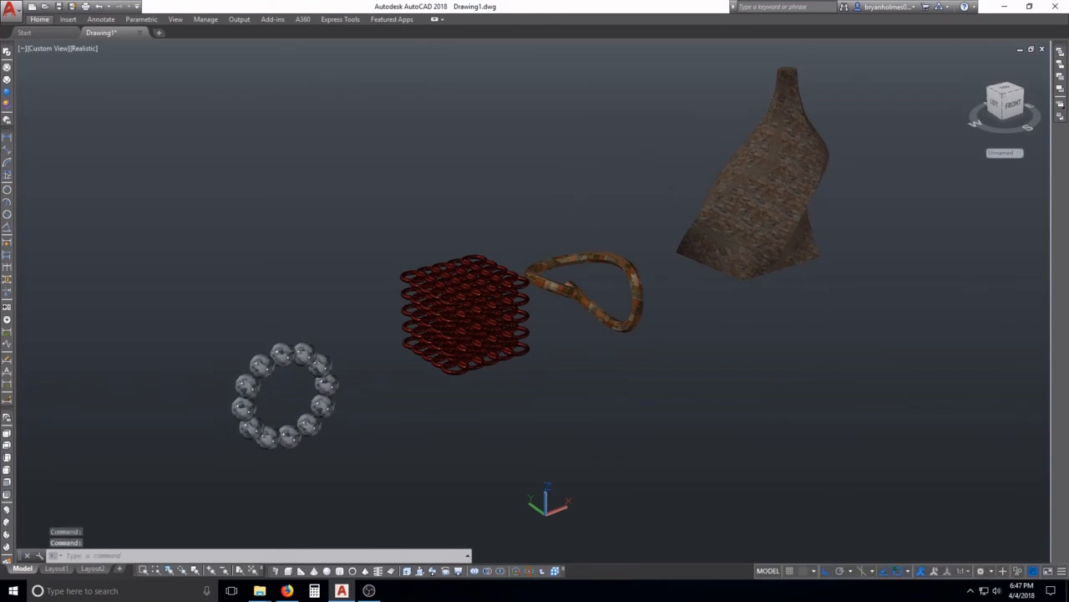
key("Escape")
key("Escape")
type("rr")
key("Return")
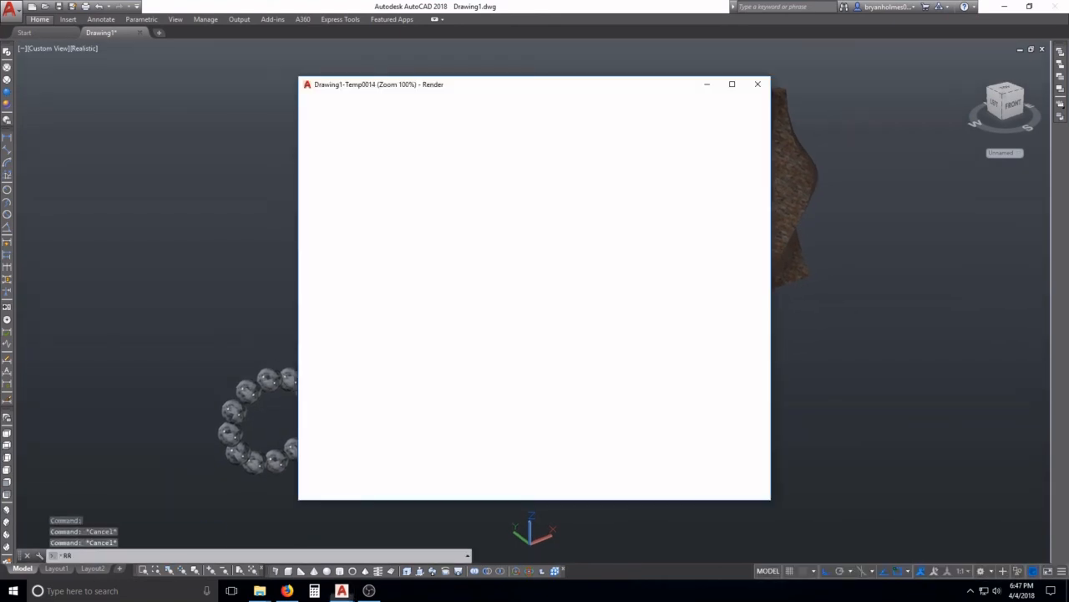
key("Escape")
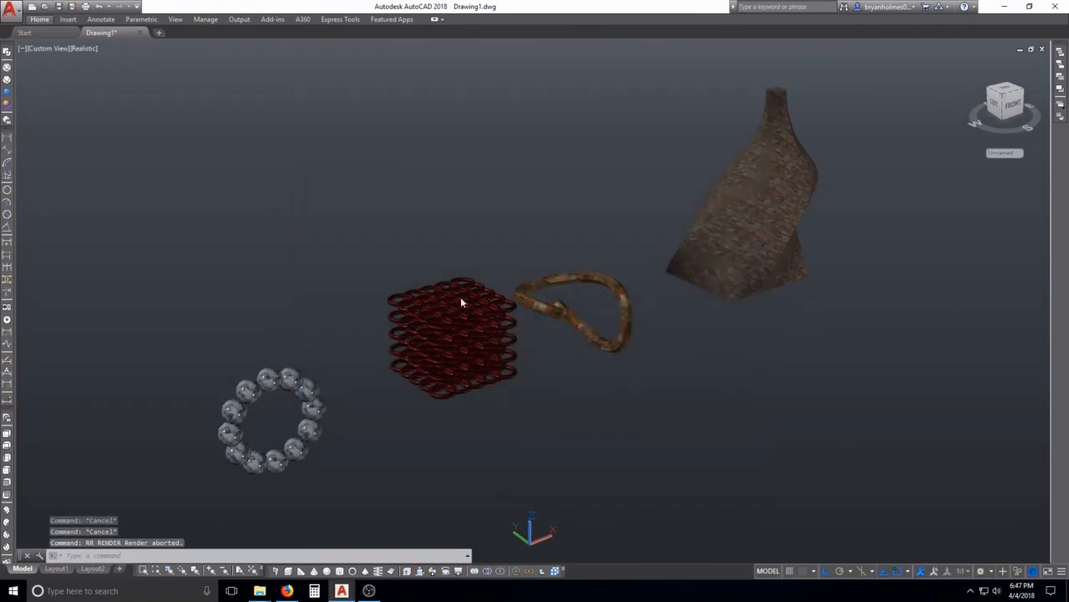
Render a closer perspective view of the red torus array and the swept tube, and leave the render.
scroll(269, 405, "up", 5)
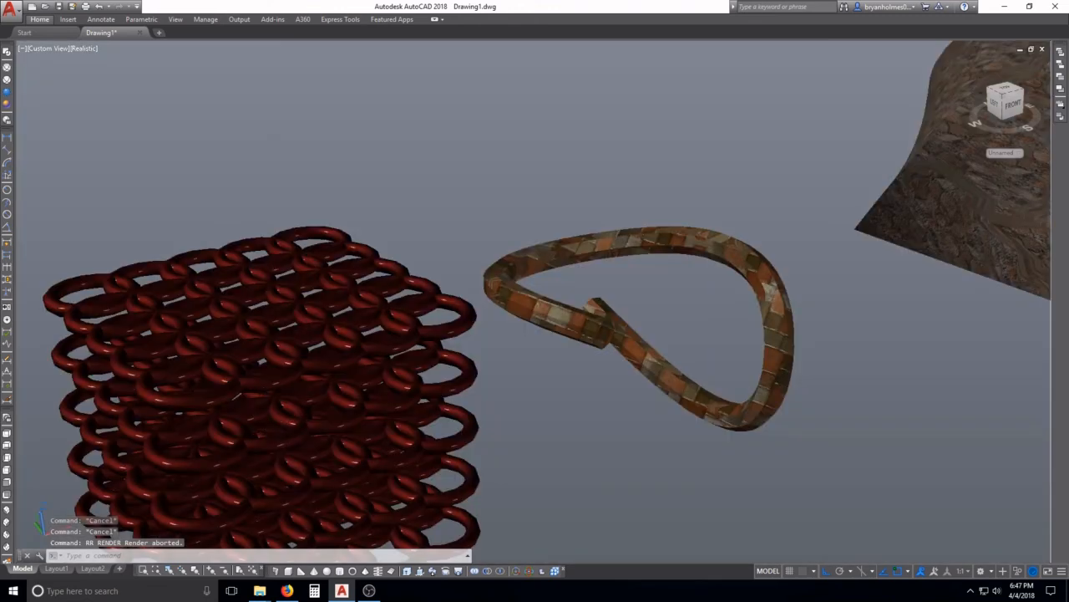
middle_click_drag(275, 417, 353, 341, "shift")
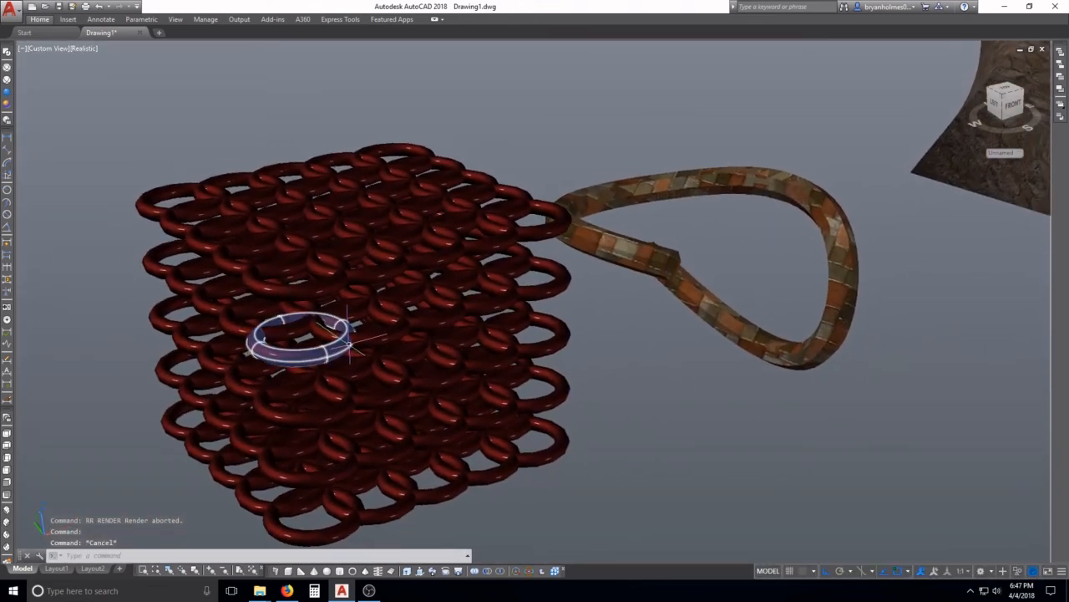
type("rr")
key("Return")
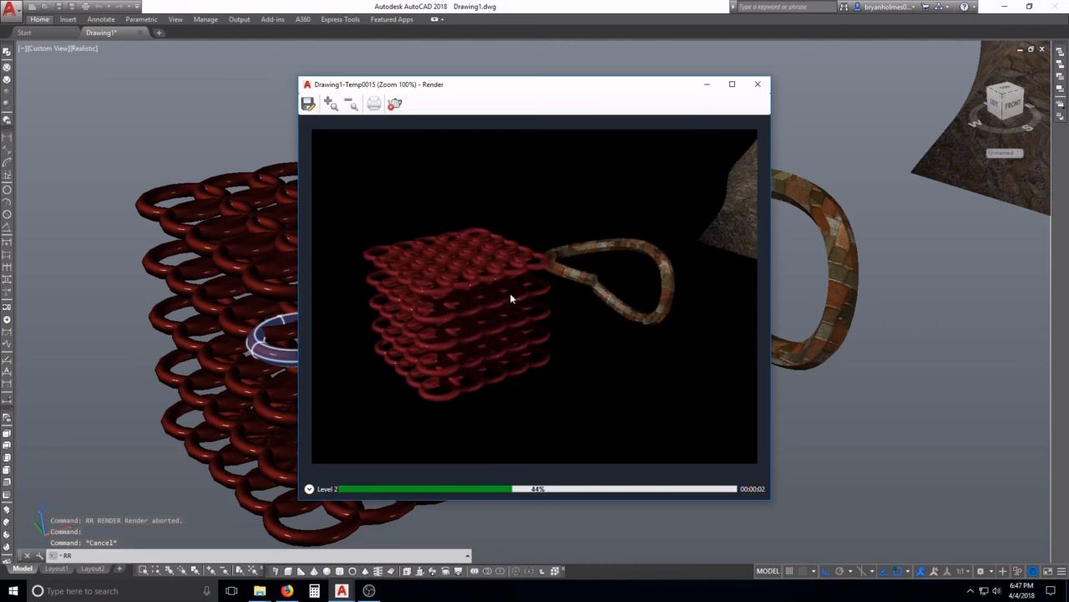
key("Escape")
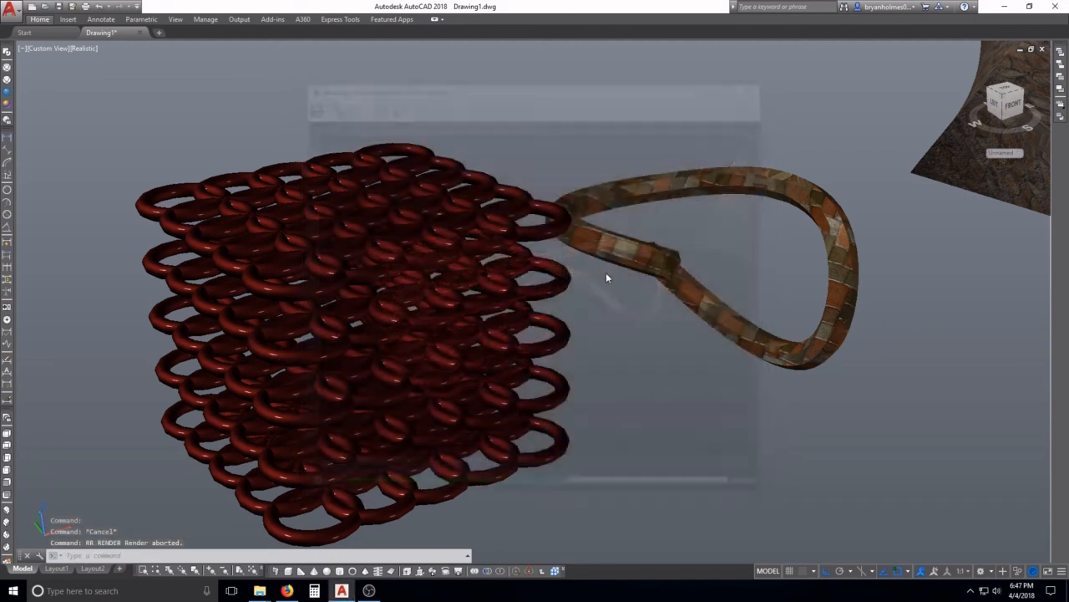
Render a close-up of the cobblestone swept tube from above its front, and close the render window.
middle_click_drag(746, 249, 410, 392, "shift")
scroll(589, 311, "up", 4)
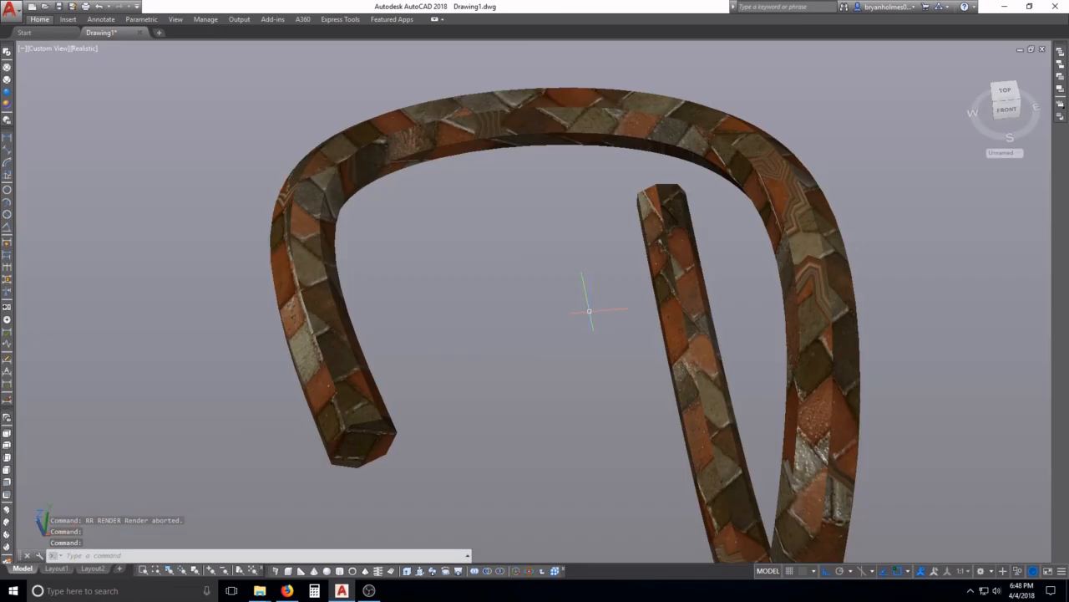
middle_click_drag(592, 300, 547, 275)
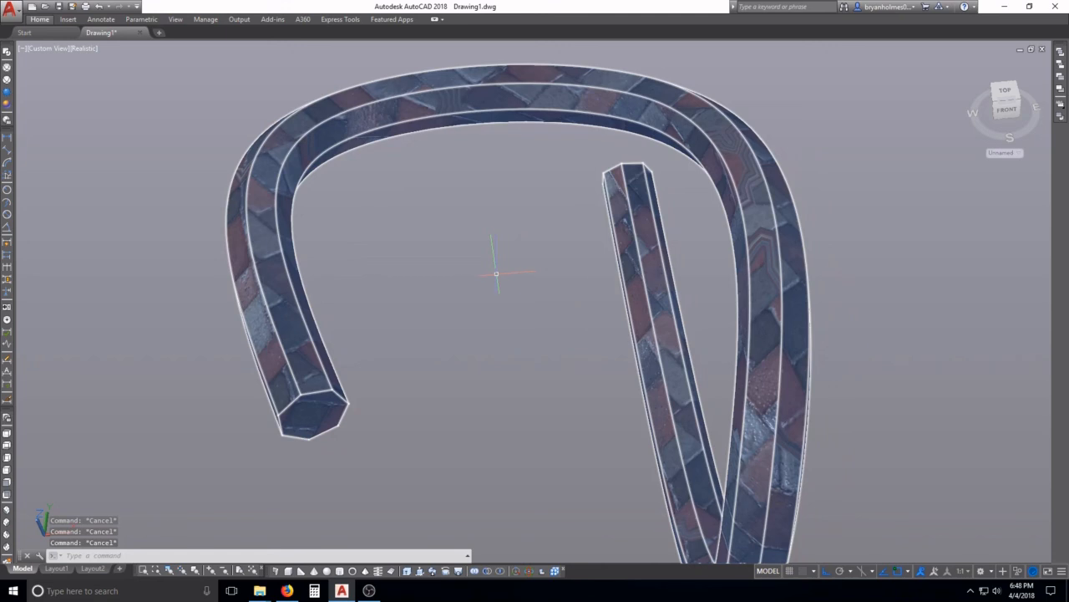
type("rr")
key("Return")
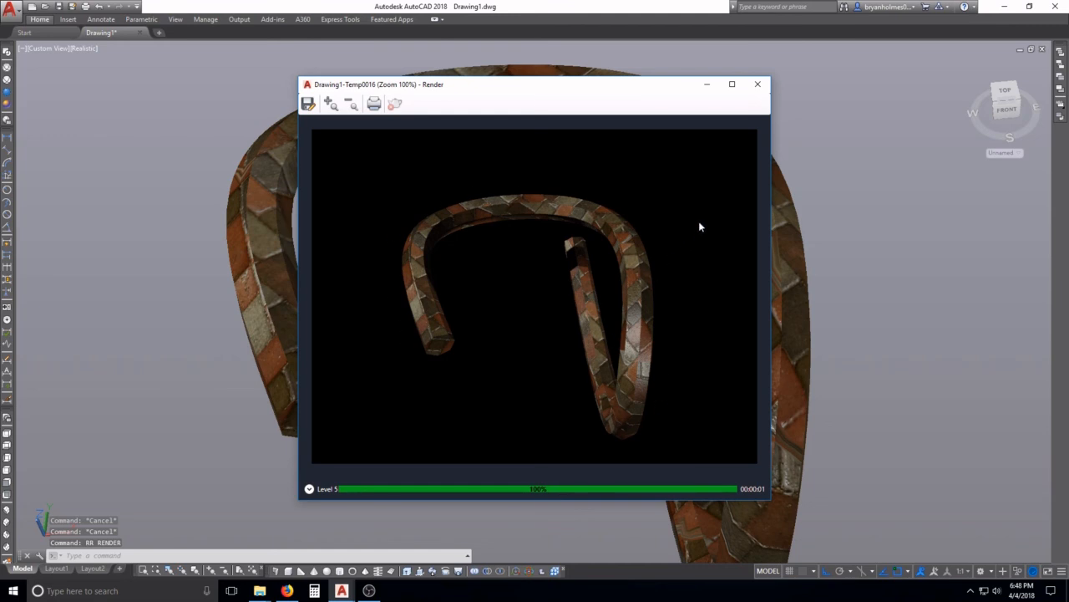
left_click(757, 83)
scroll(535, 293, "down", 8)
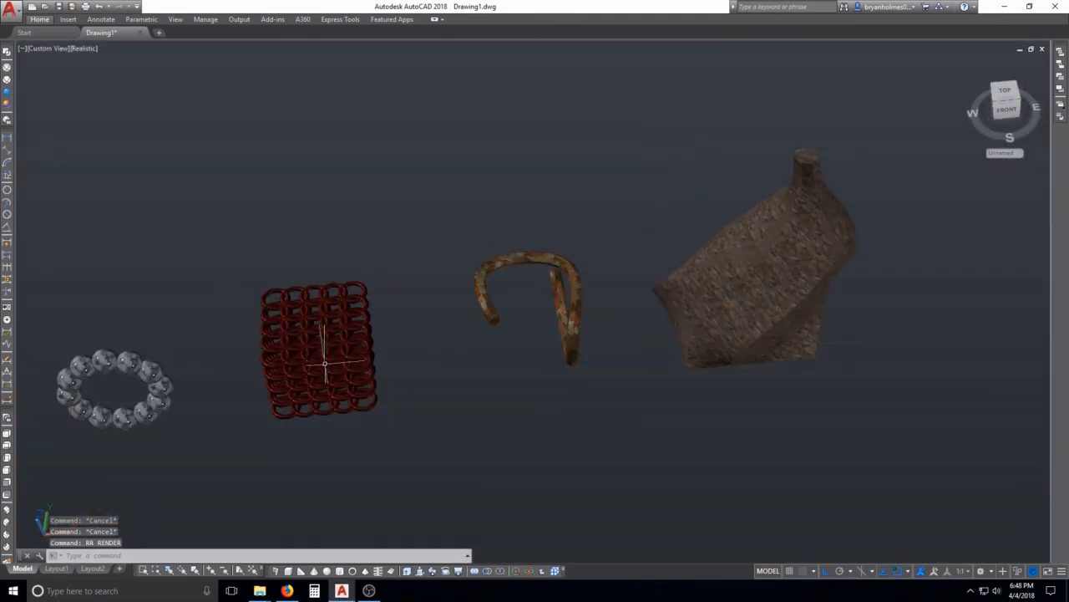
middle_click_drag(319, 365, 451, 314, "shift")
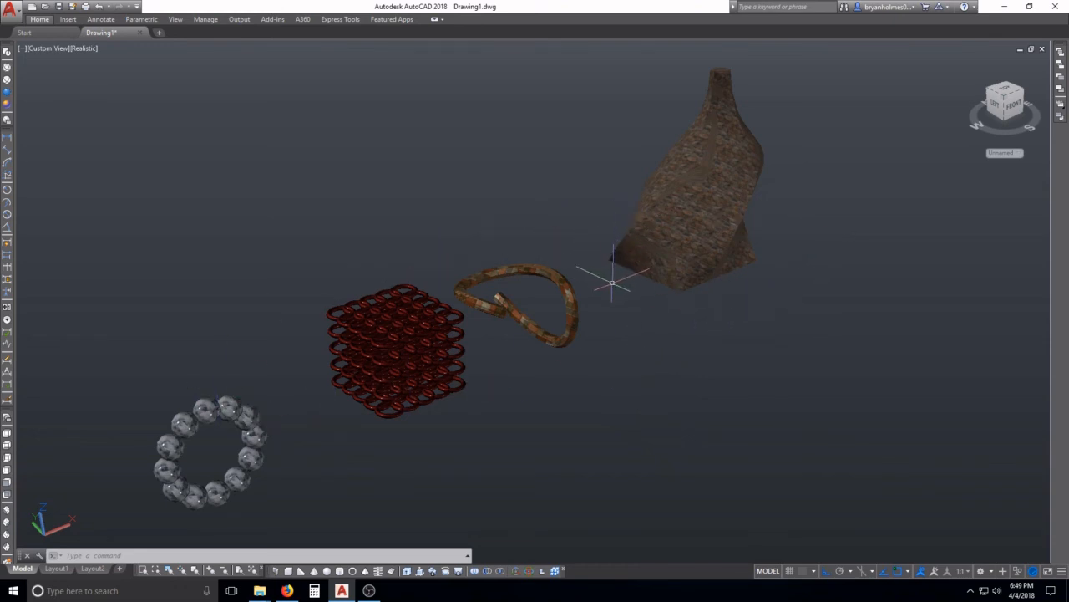
left_click(373, 593)
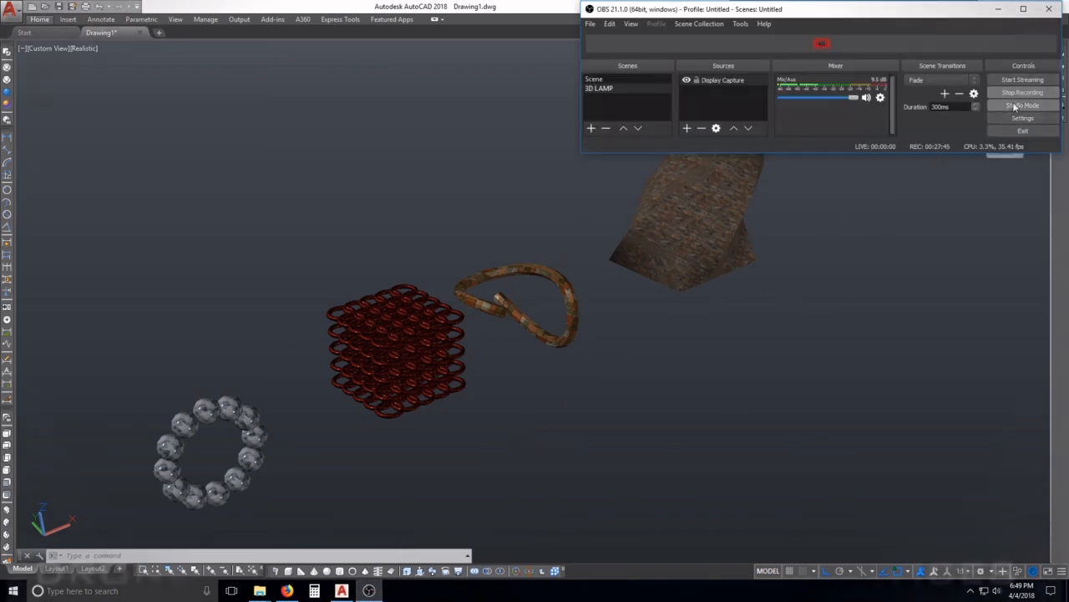